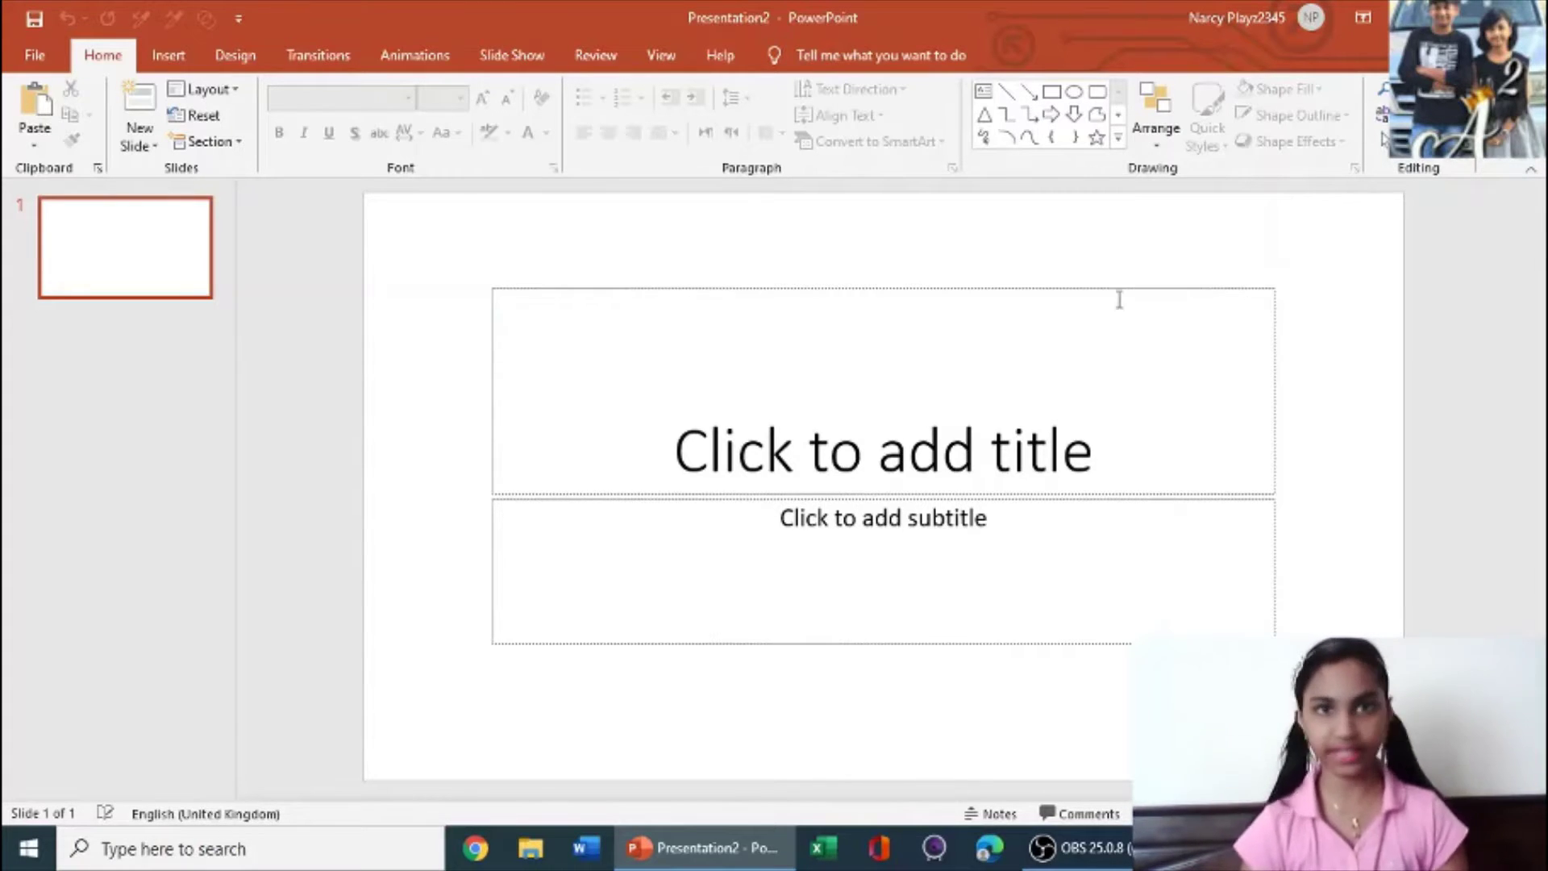
# Delete the title and subtitle placeholders and open Insert > Pictures > Online Pictures.
pyautogui.moveTo(431, 250)
pyautogui.mouseDown()
pyautogui.moveTo(1108, 656)
pyautogui.moveTo(1355, 700)
pyautogui.mouseUp()
pyautogui.press('Delete')
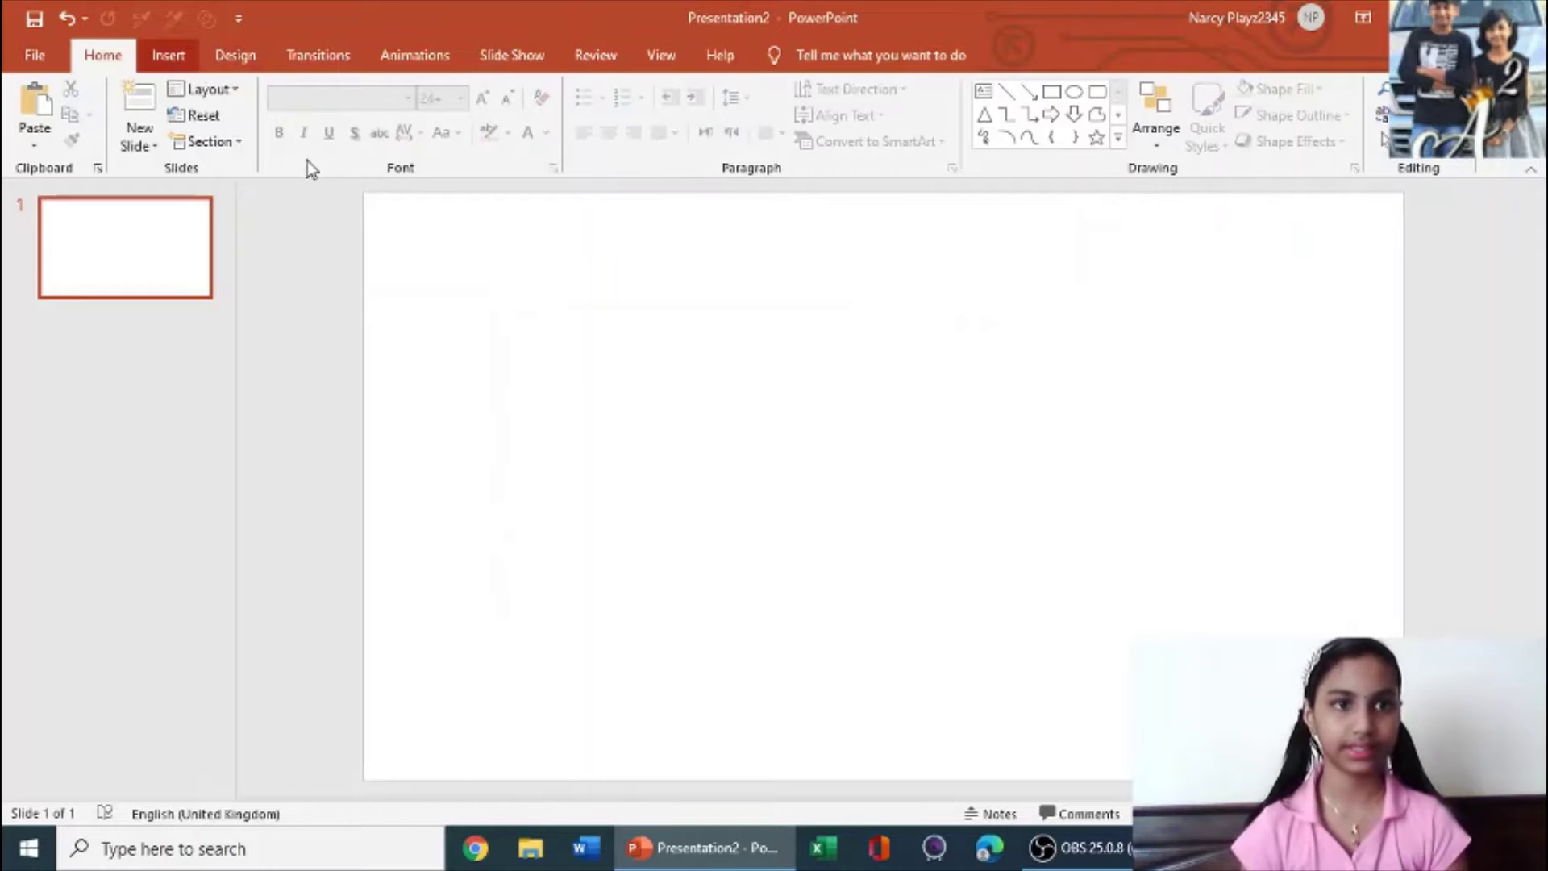
pyautogui.hotkey('alt', 'n')
pyautogui.click(167, 121)
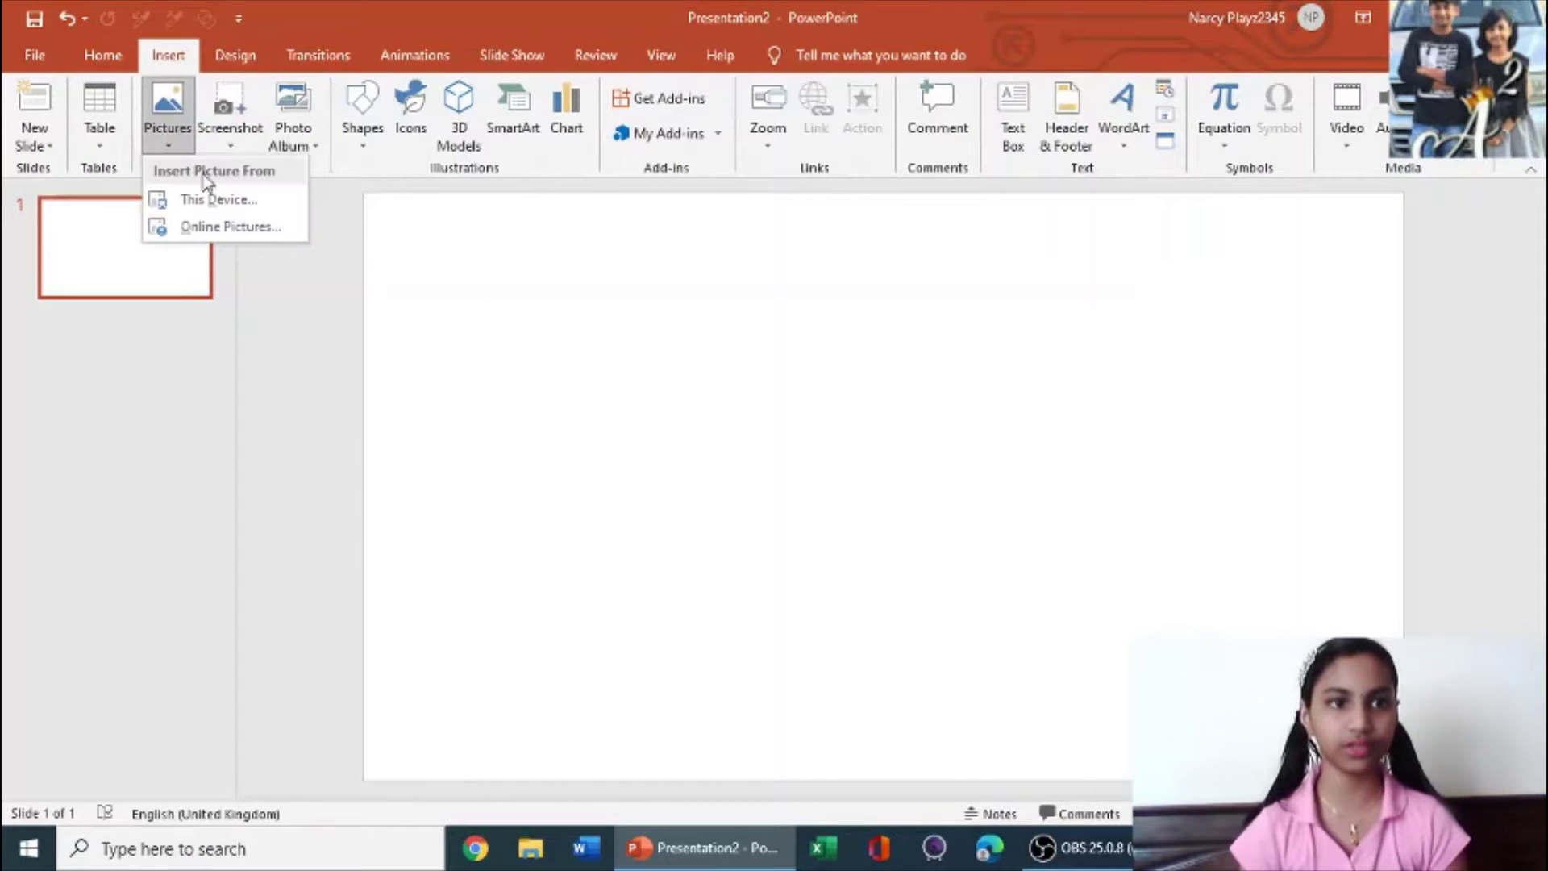
pyautogui.click(226, 229)
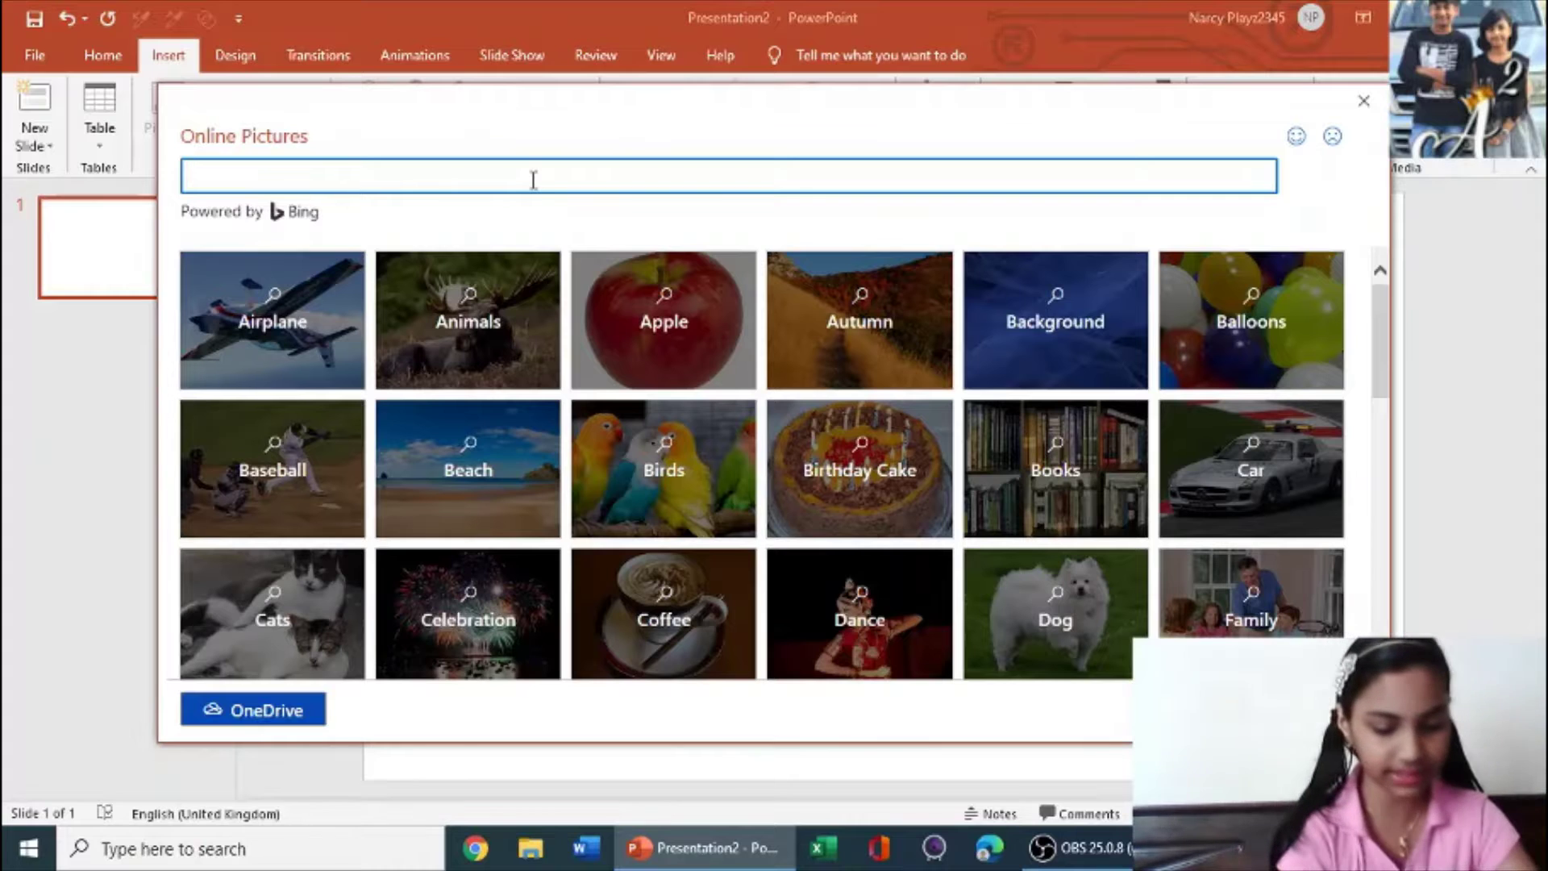
# Search online pictures for 'falcon images' and insert the falcon perched on a rock.
pyautogui.write('falcon ')
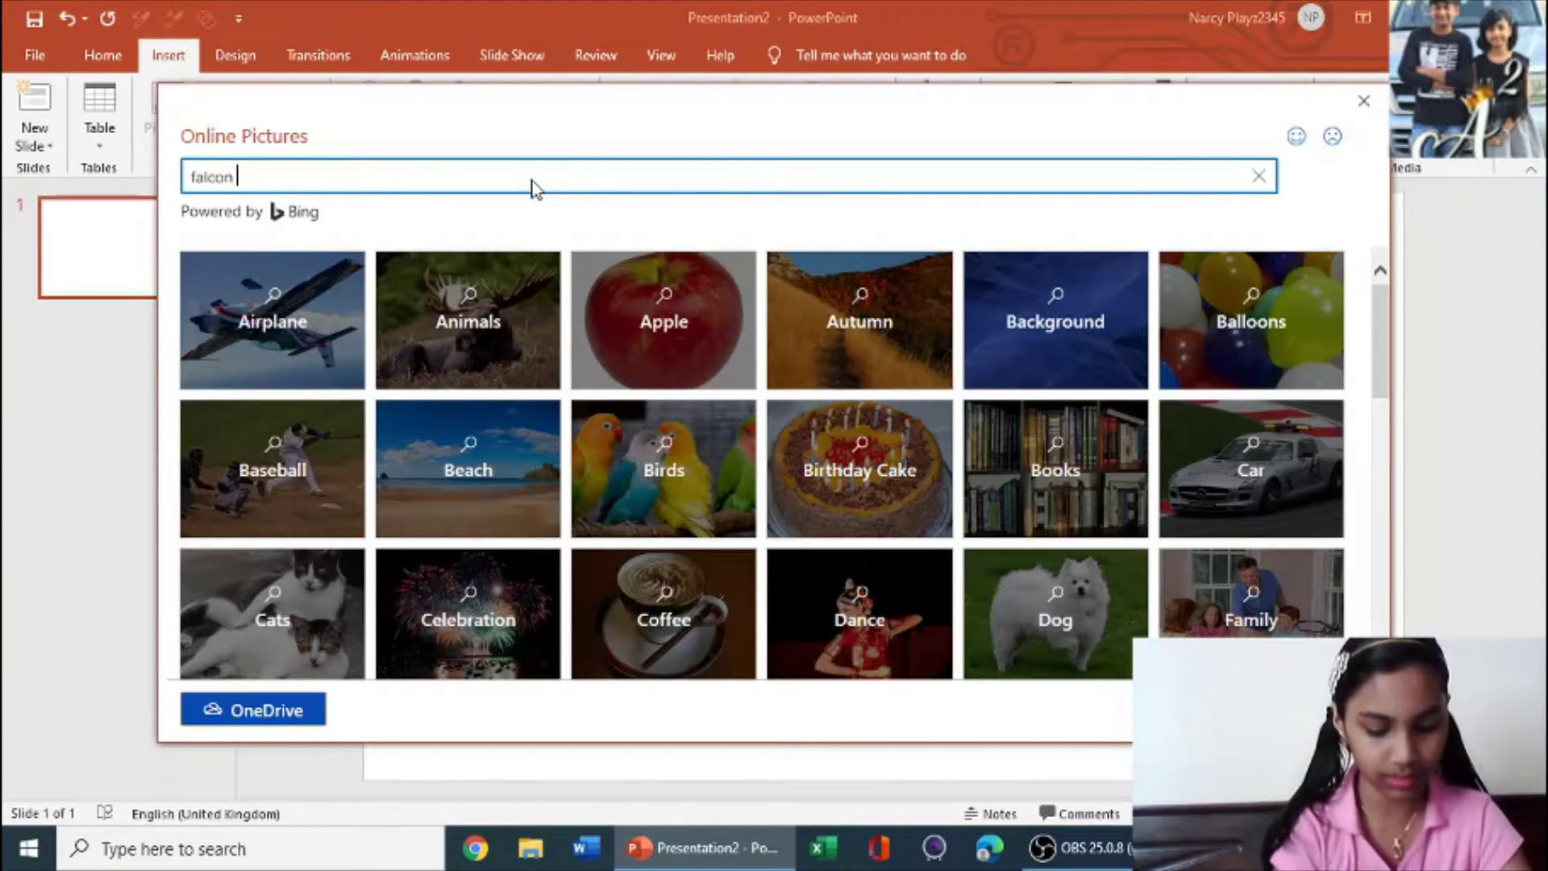
pyautogui.write('images')
pyautogui.press('Return')
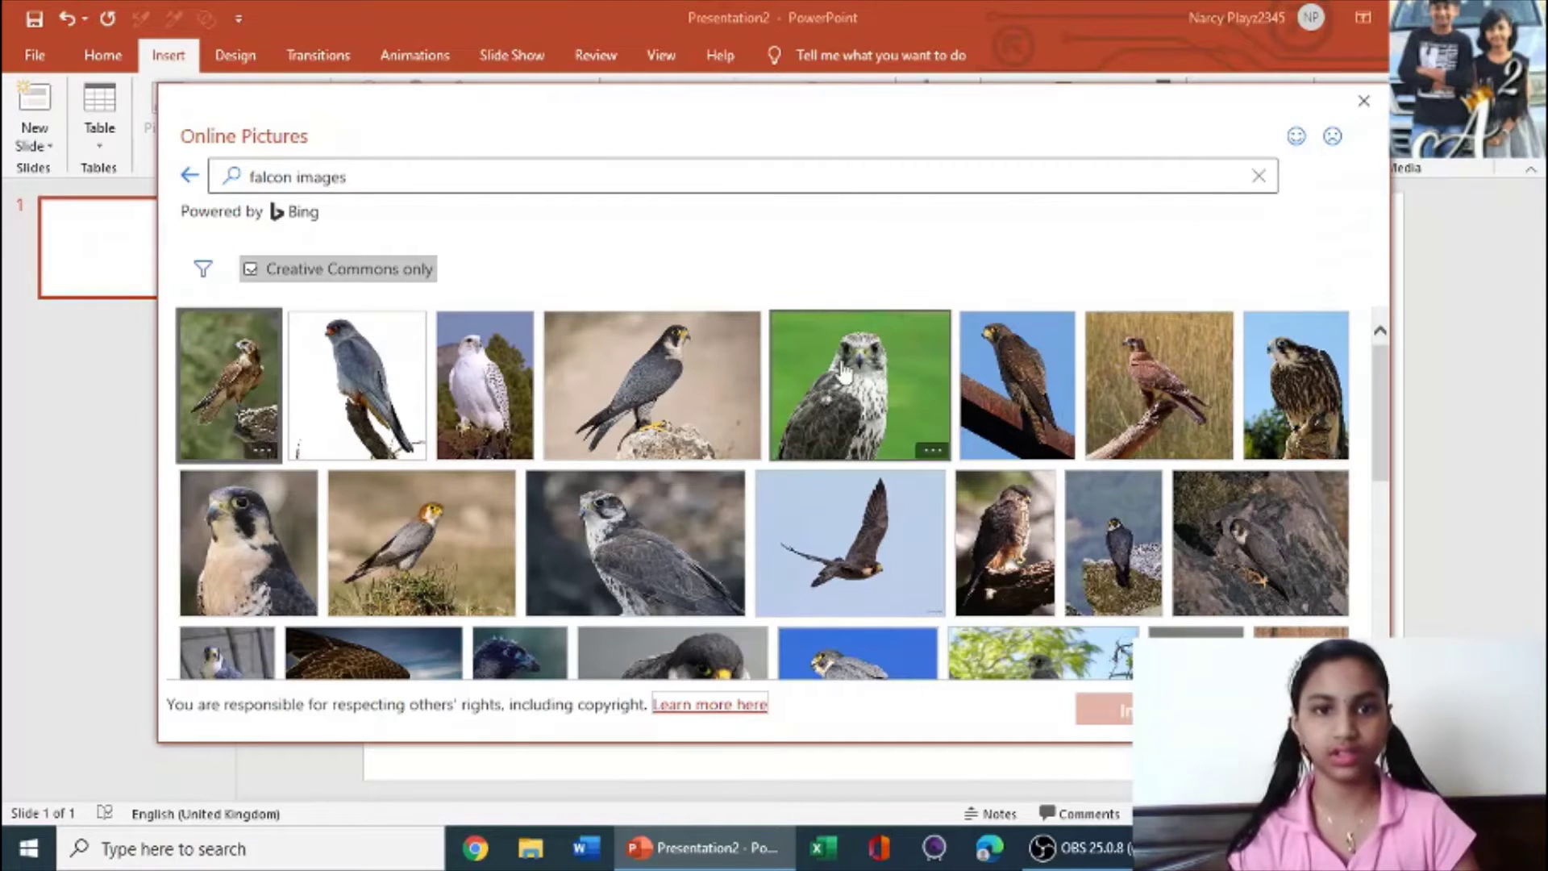
pyautogui.moveTo(484, 385)
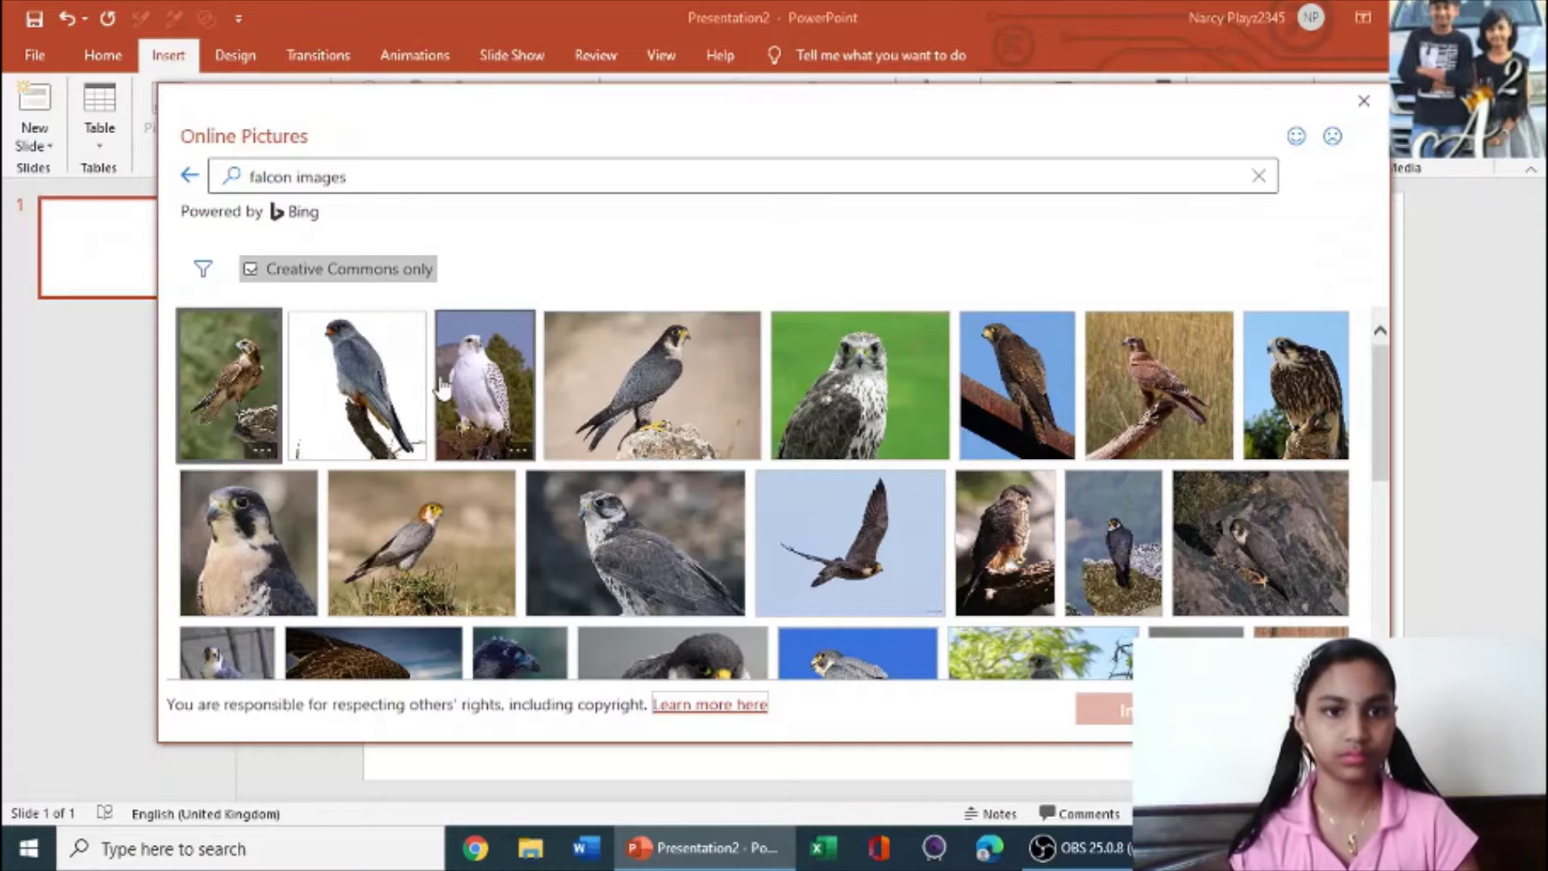
pyautogui.click(658, 396)
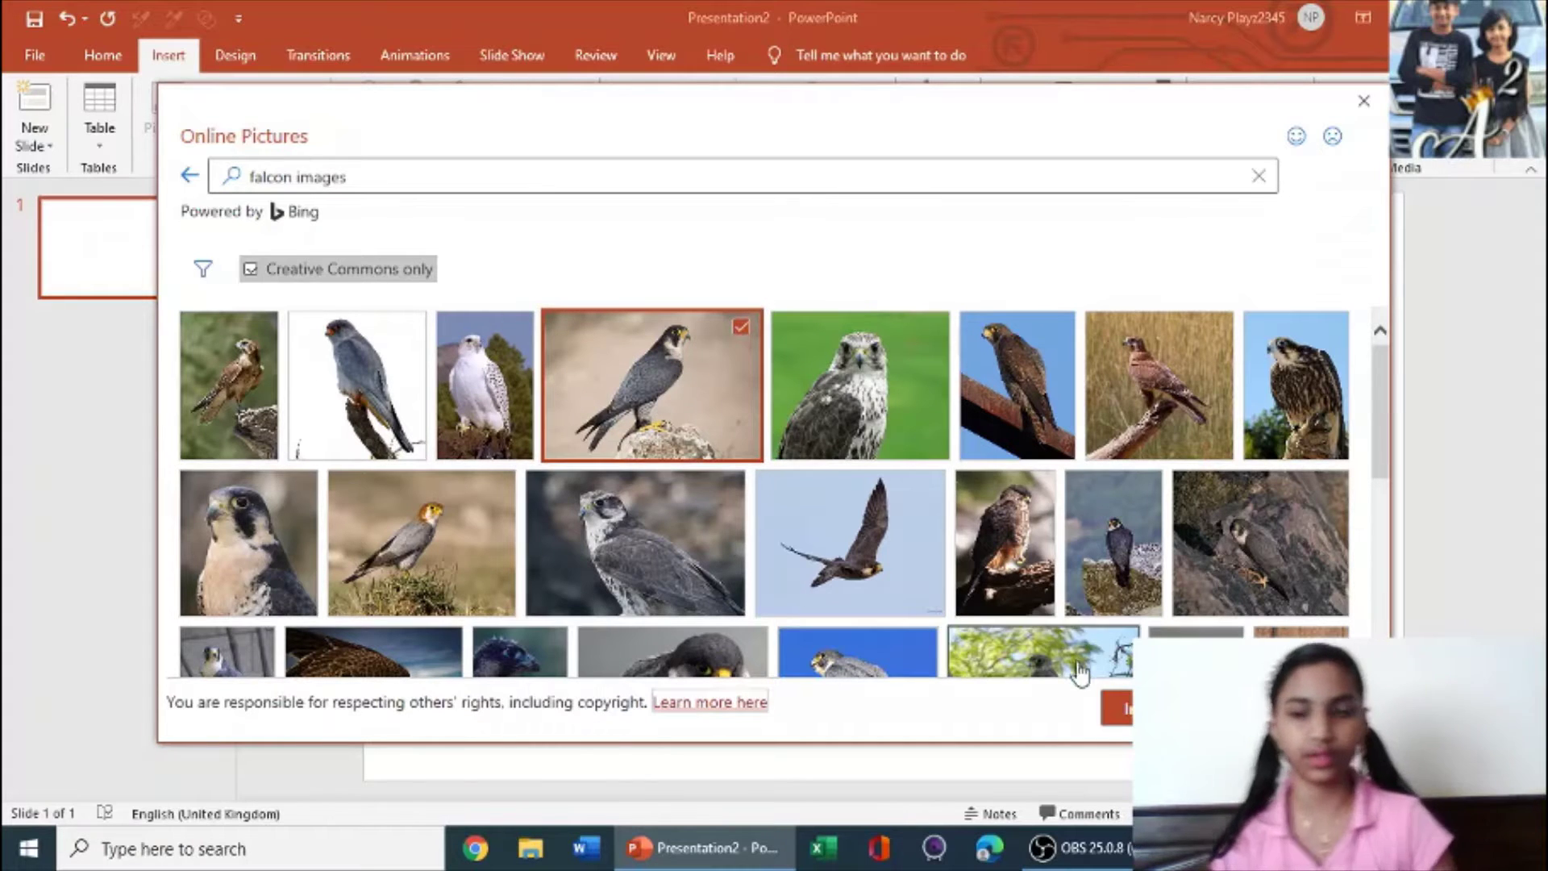
pyautogui.click(1153, 709)
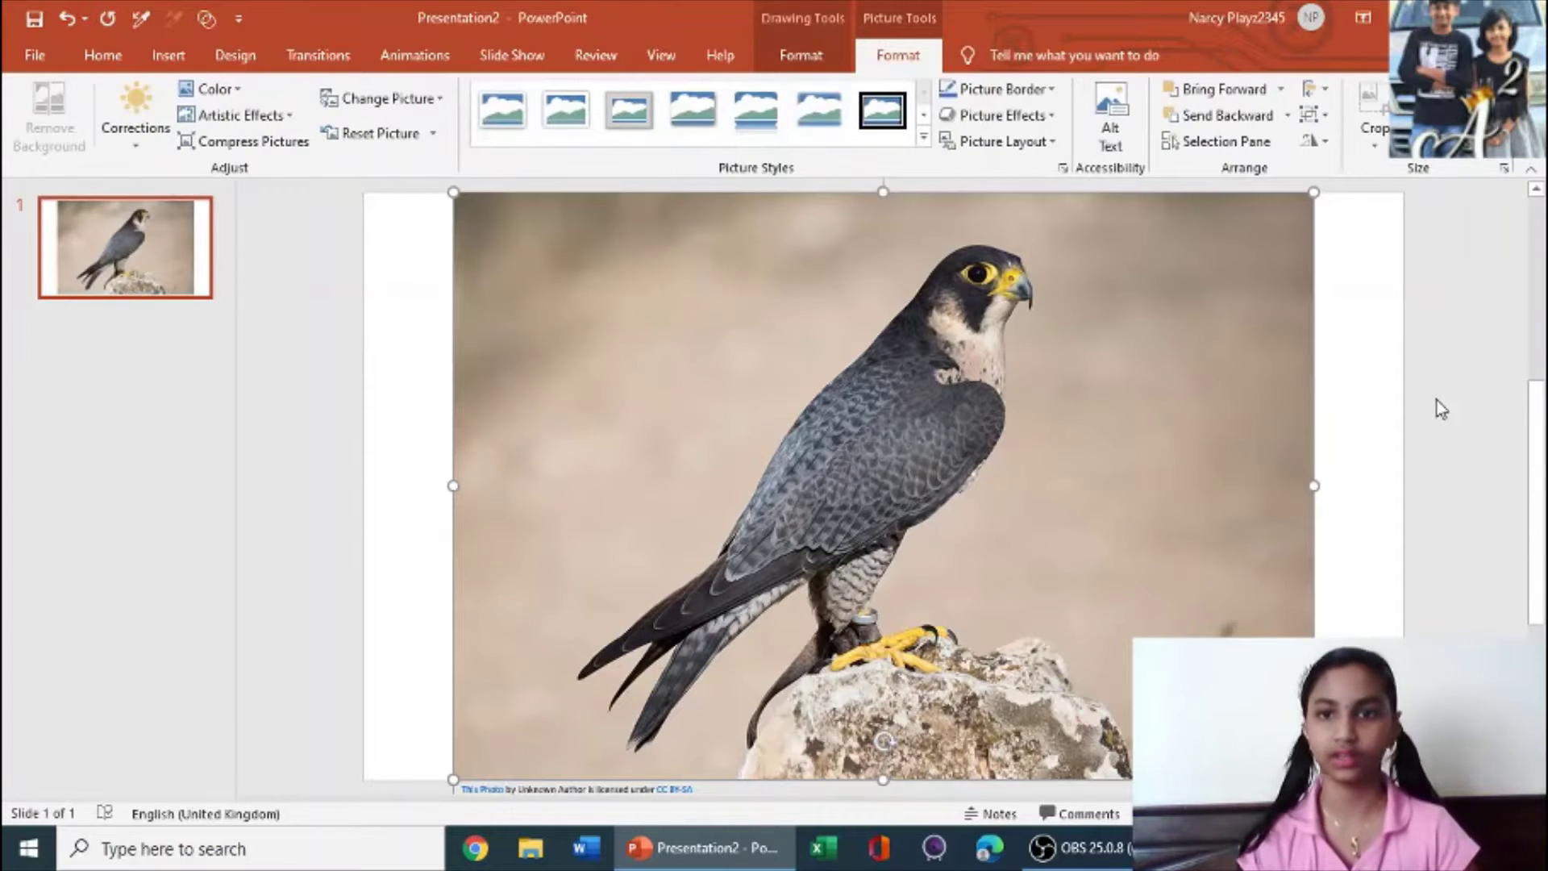
# Delete the photo-credit caption beneath the falcon picture.
pyautogui.click(1403, 415)
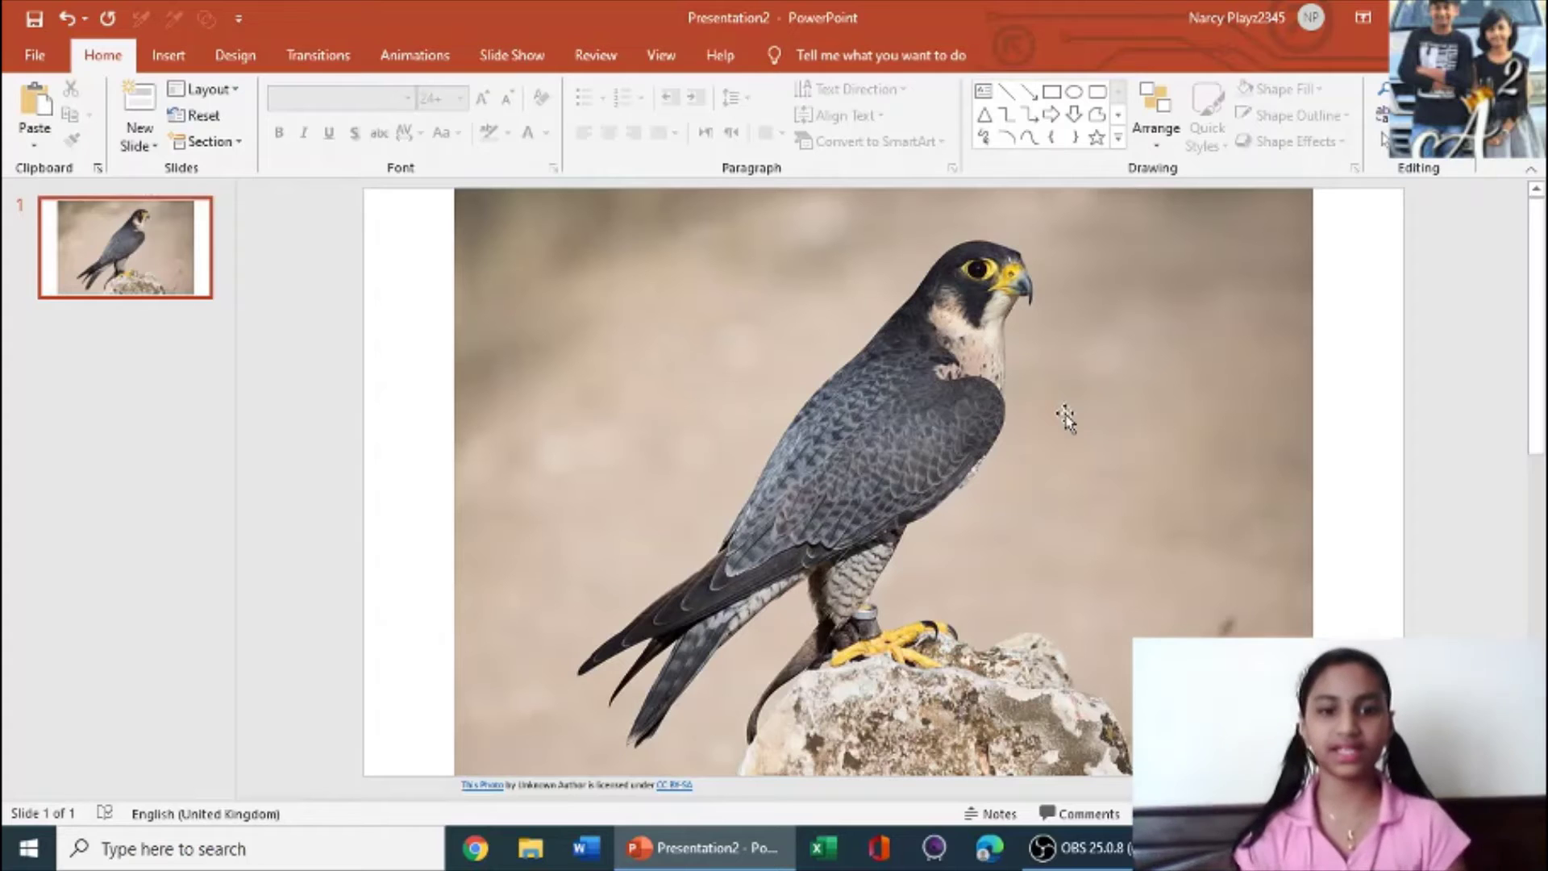
pyautogui.click(816, 245)
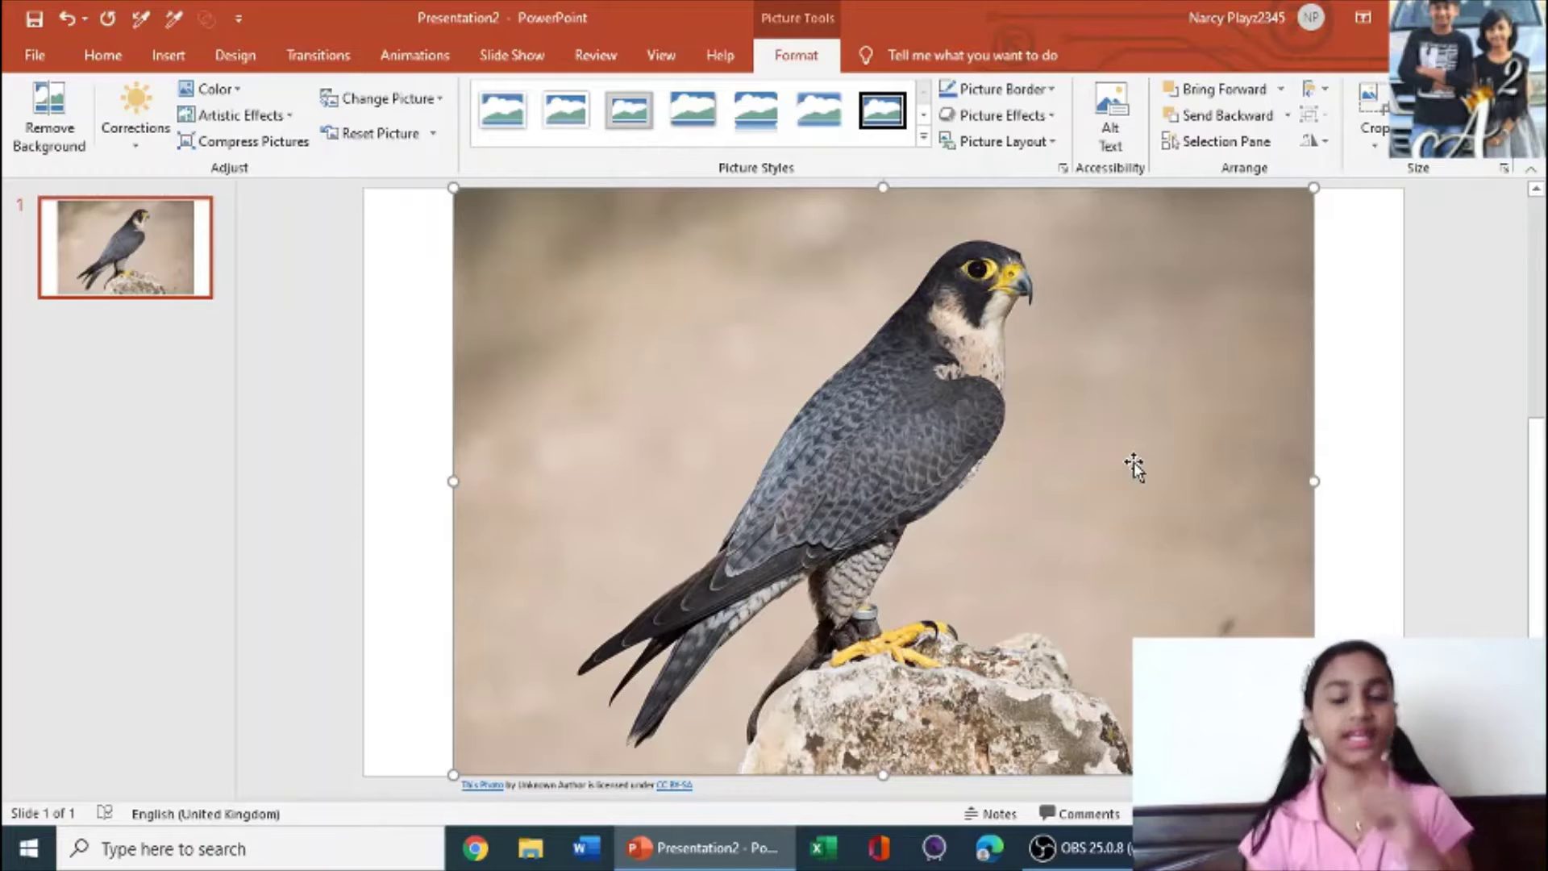
pyautogui.click(404, 622)
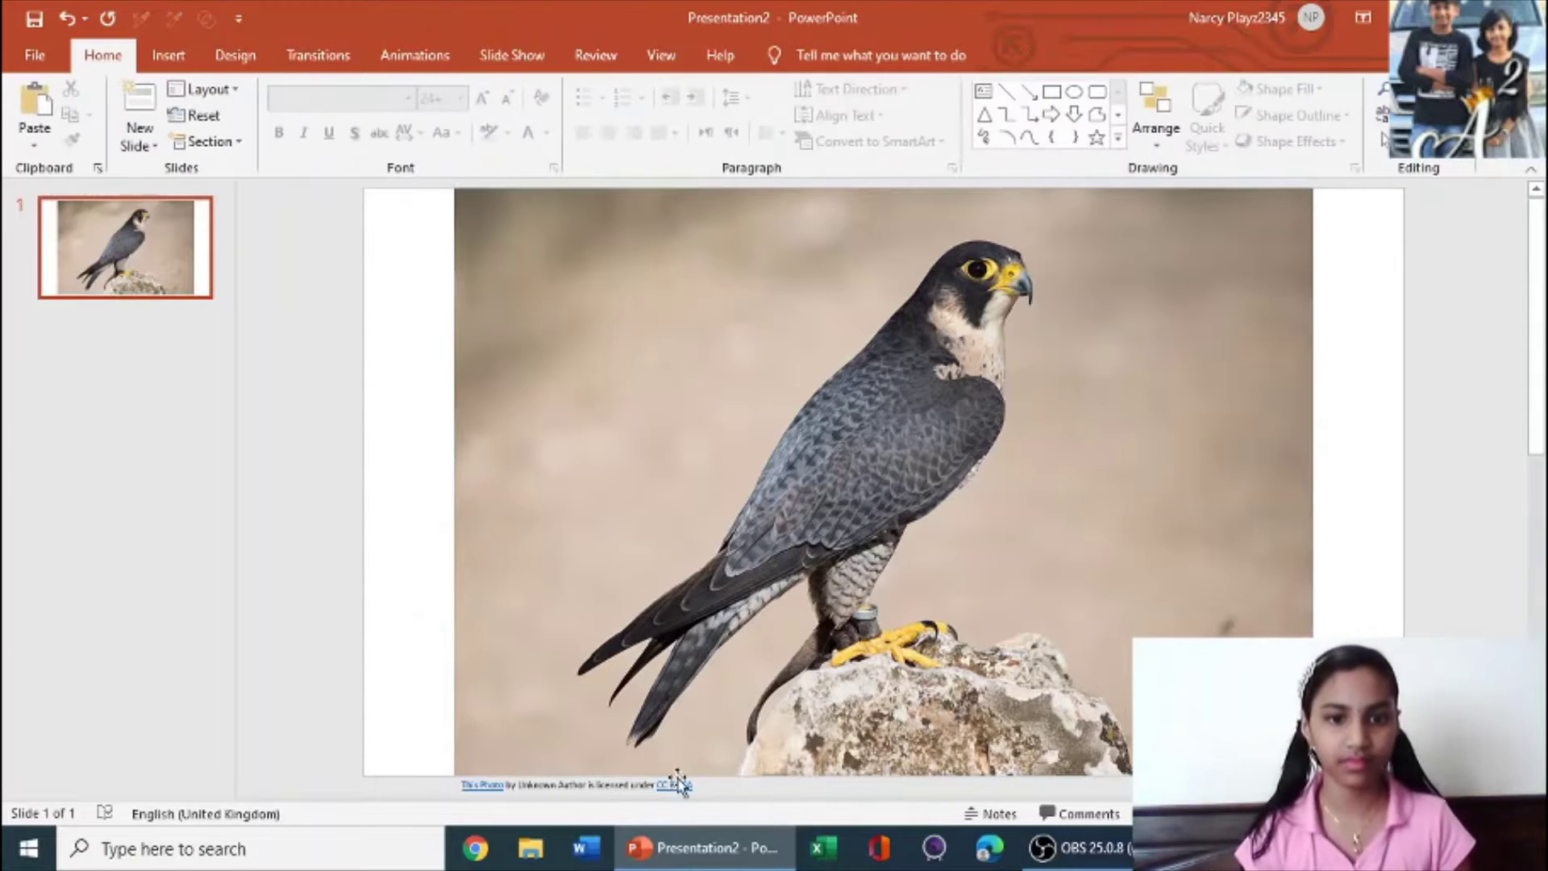
pyautogui.click(689, 784)
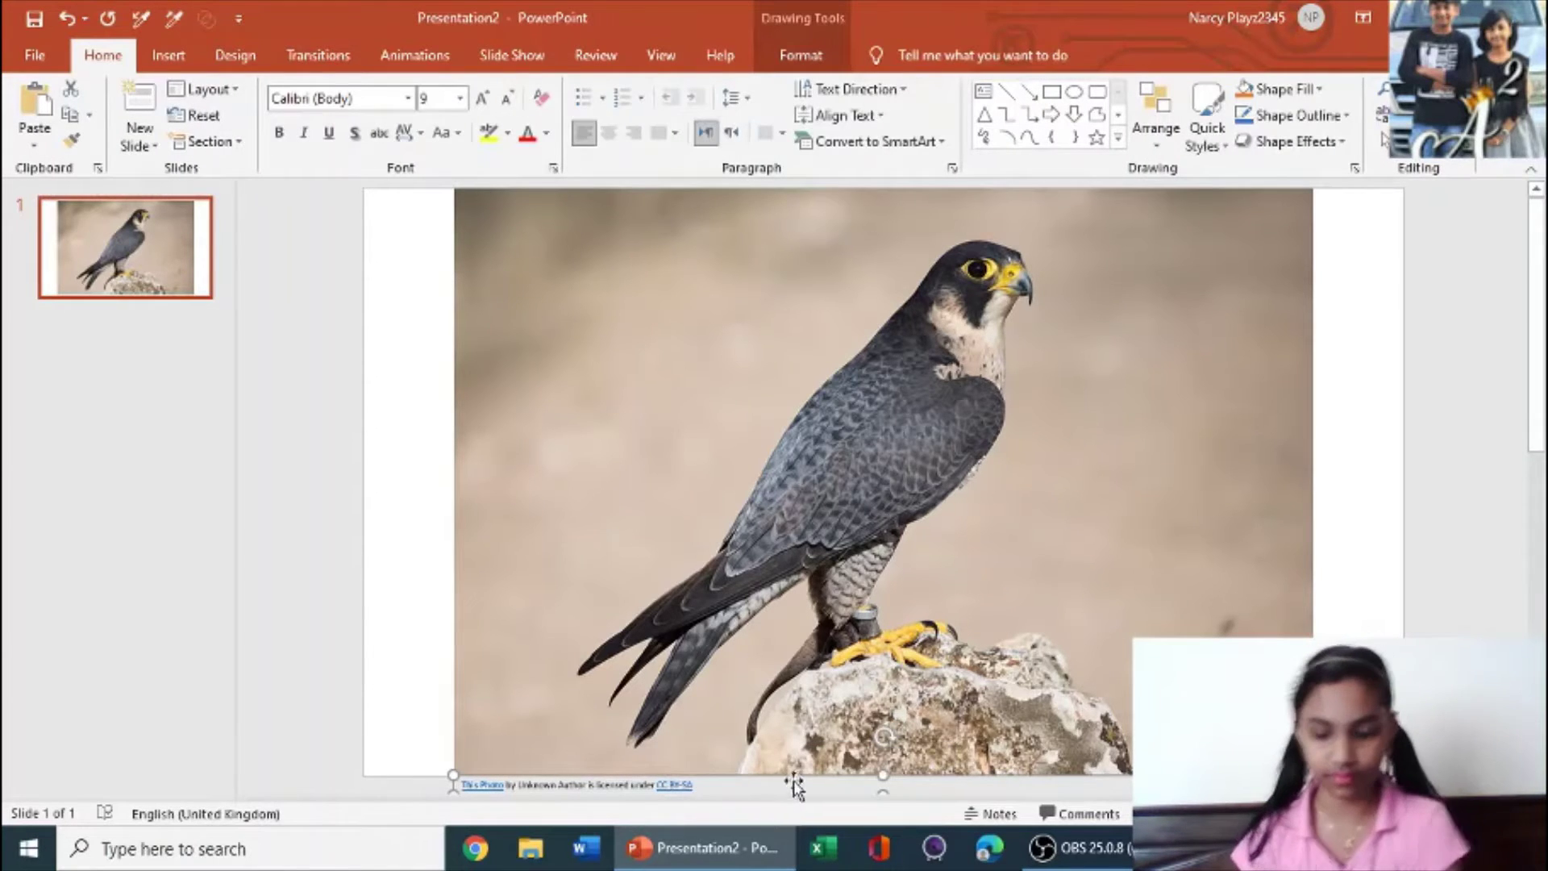
pyautogui.press('Delete')
# Stretch the falcon picture's left and right edges out to the slide edges.
pyautogui.click(532, 403)
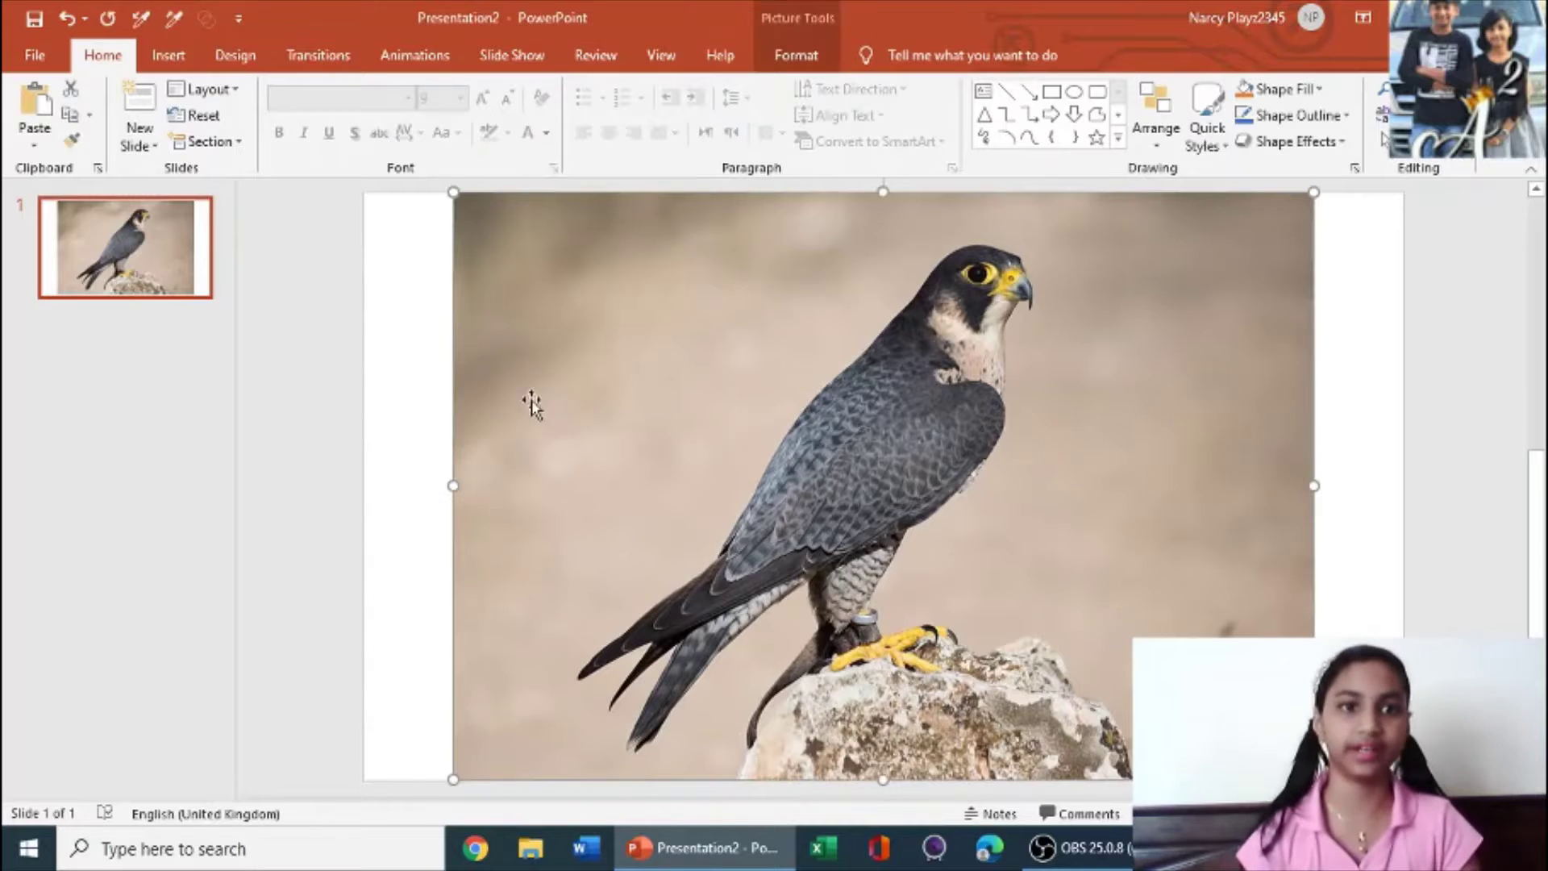
pyautogui.moveTo(454, 485); pyautogui.dragTo(360, 485)
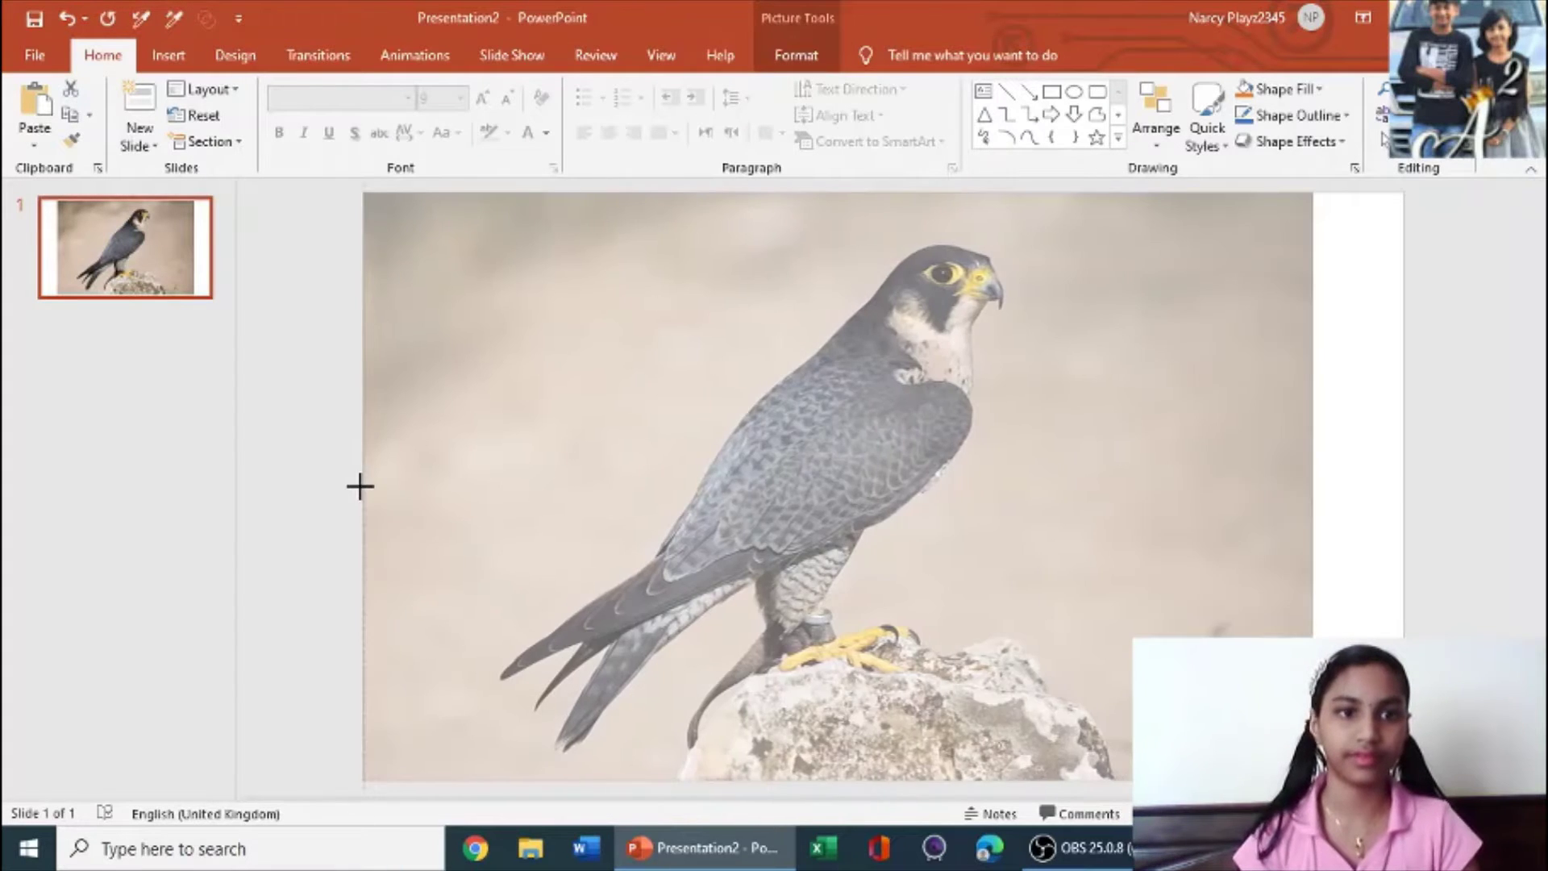
pyautogui.moveTo(1314, 485); pyautogui.dragTo(1404, 487)
pyautogui.click(796, 55)
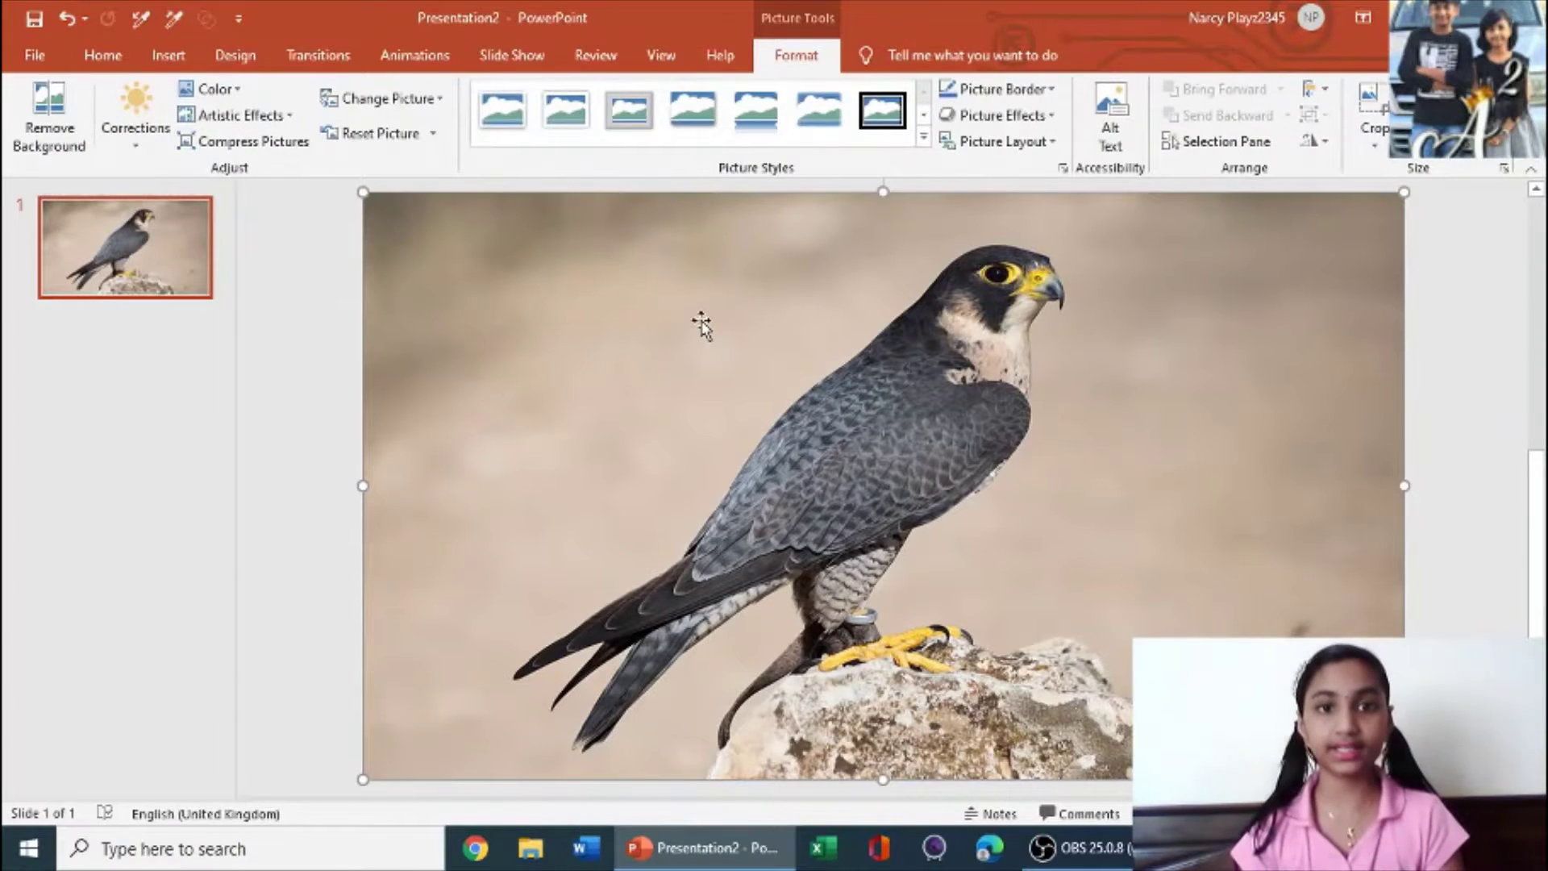
# Run Remove Background on the falcon photo from Picture Tools Format.
pyautogui.click(79, 152)
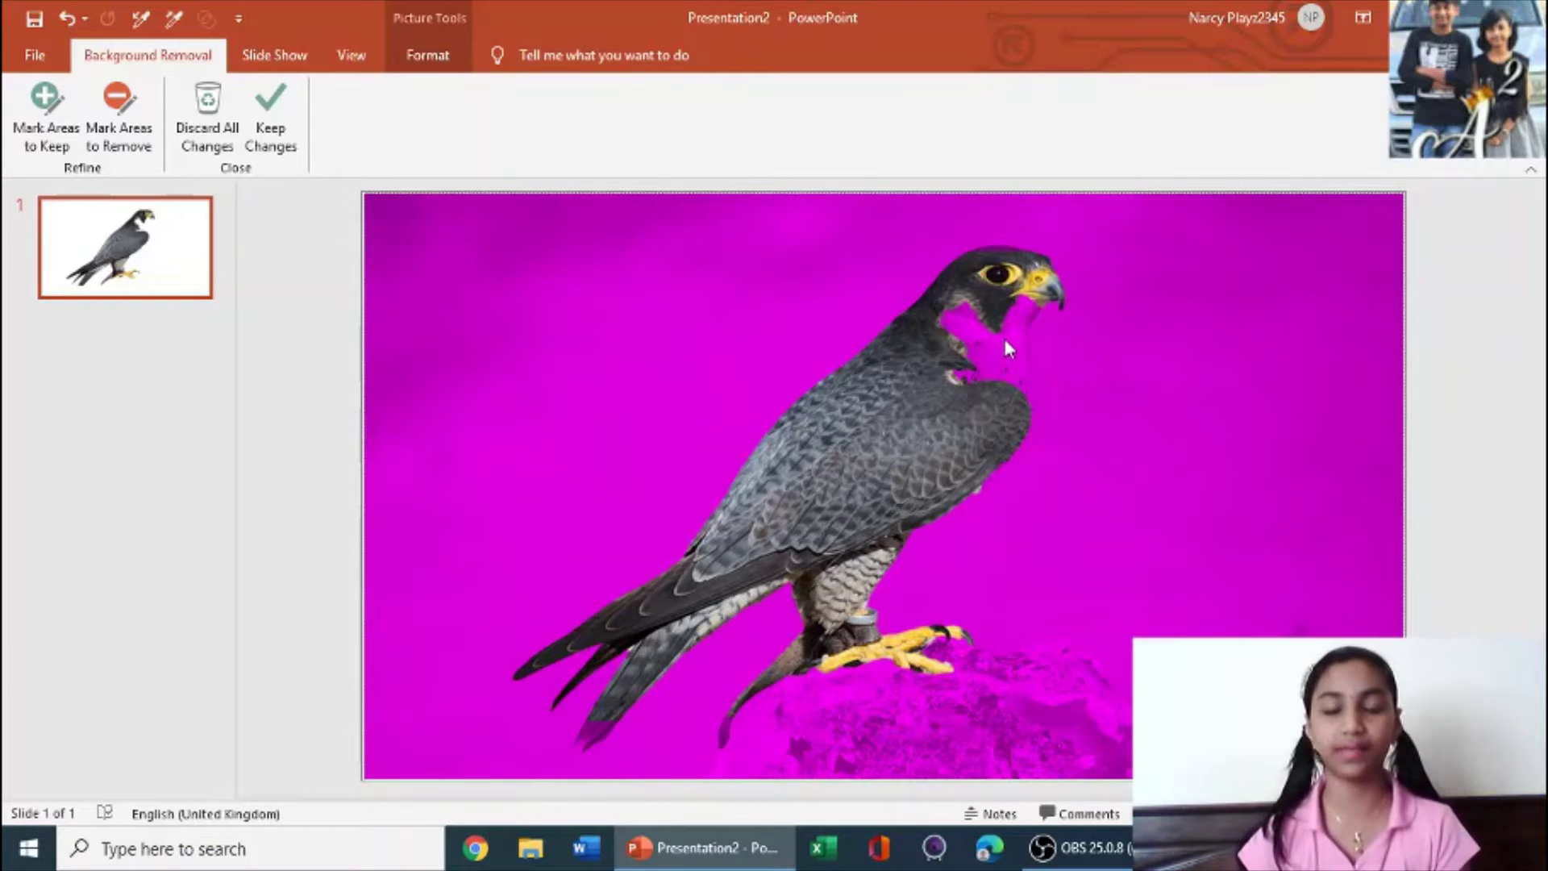
# With Mark Areas to Keep, mark the falcon's throat patch to keep.
pyautogui.click(53, 121)
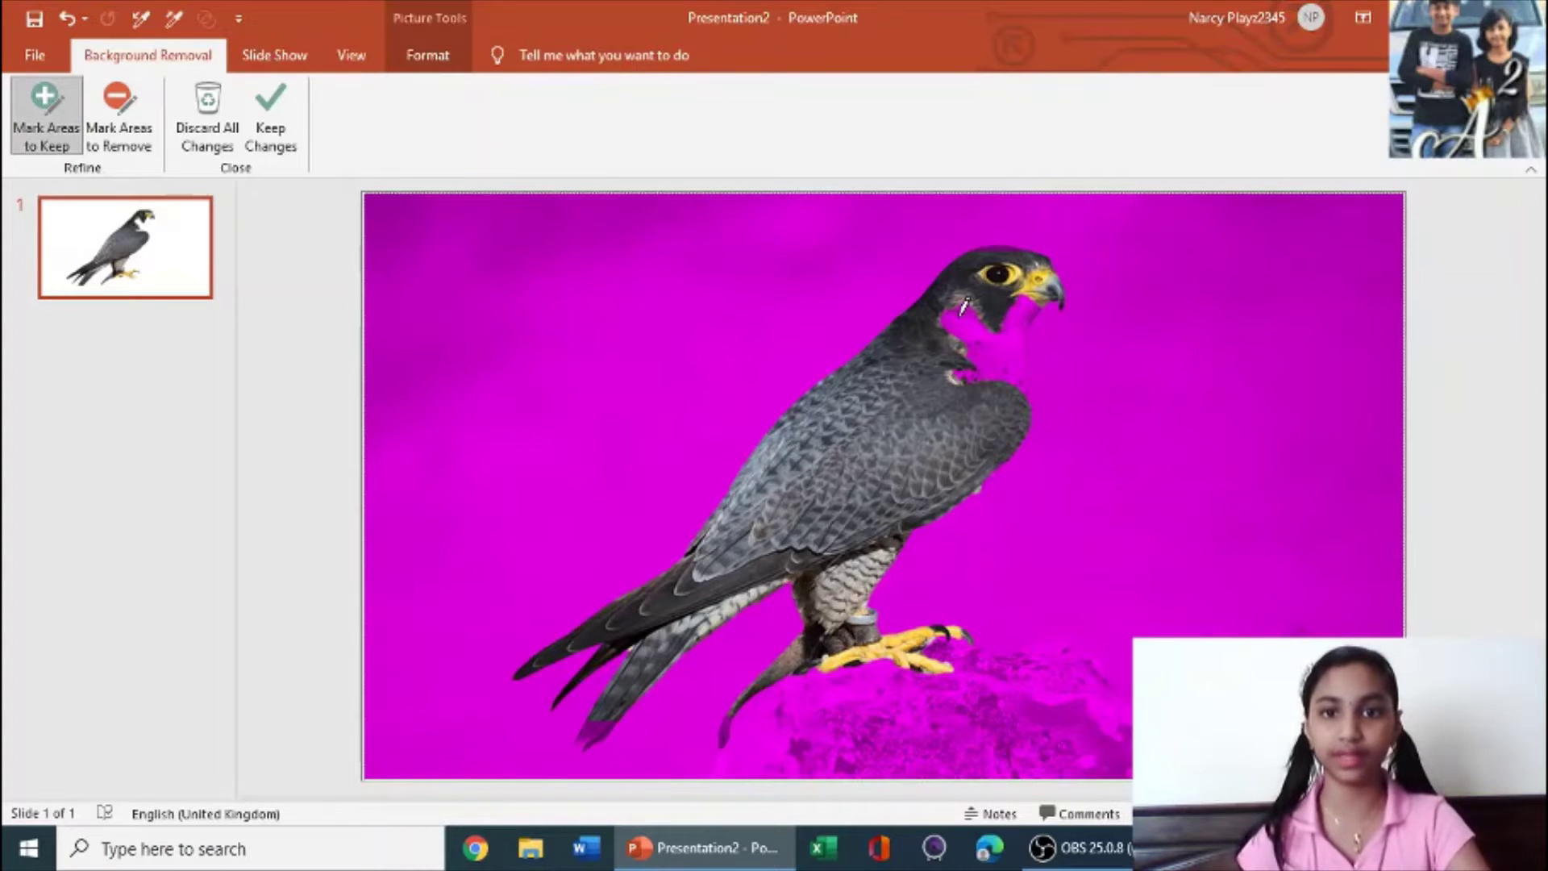
pyautogui.moveTo(965, 305); pyautogui.dragTo(979, 379)
pyautogui.moveTo(1026, 279); pyautogui.dragTo(1004, 407)
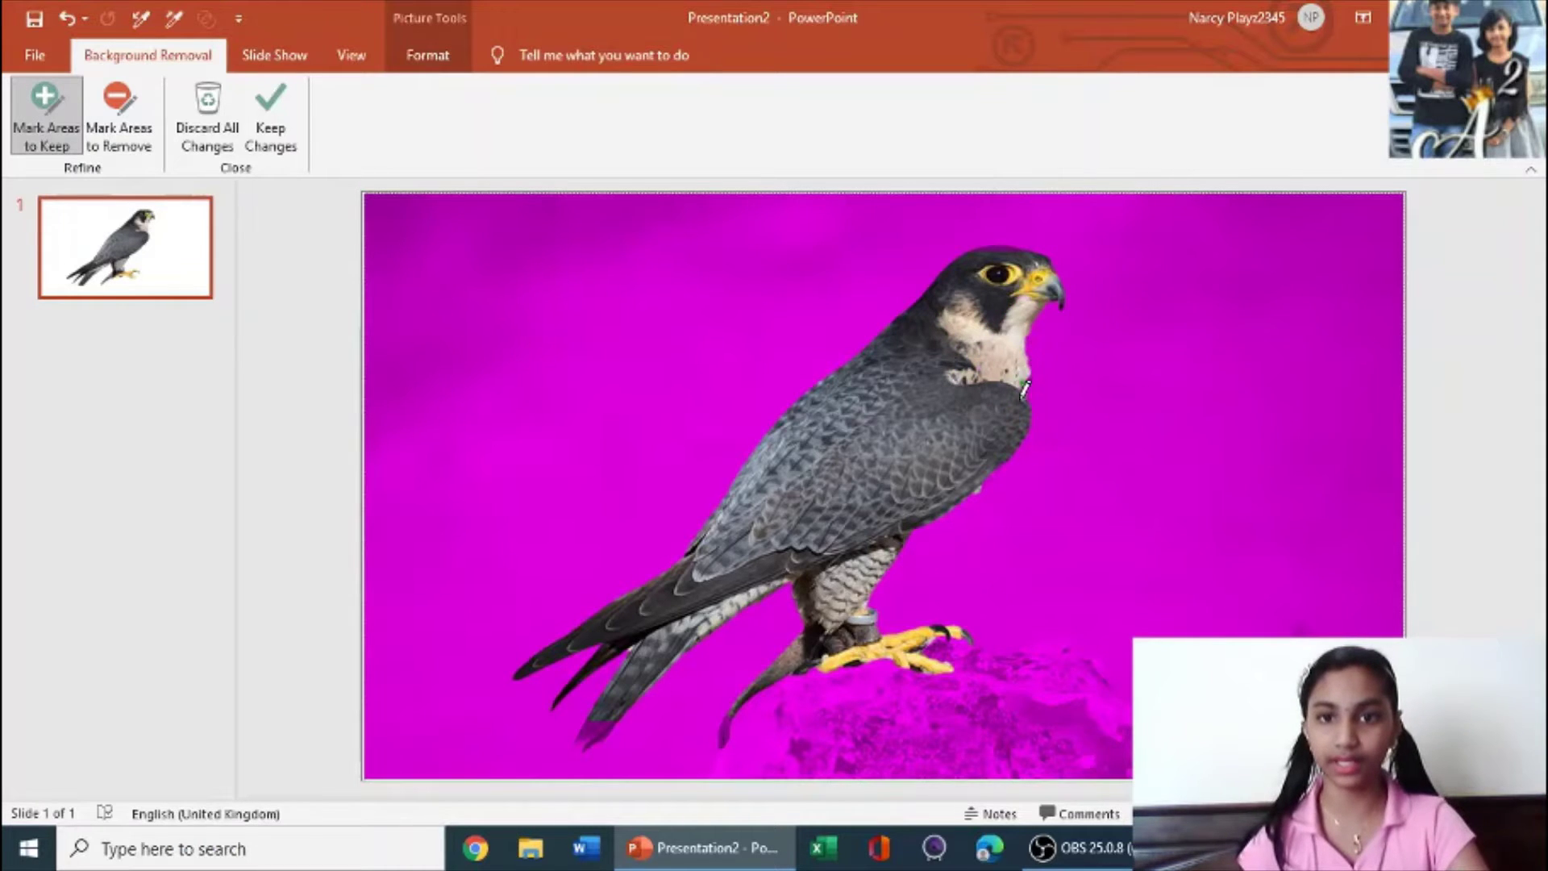
pyautogui.keyDown('ctrl'); pyautogui.scroll(2, 1046, 350); pyautogui.keyUp('ctrl')
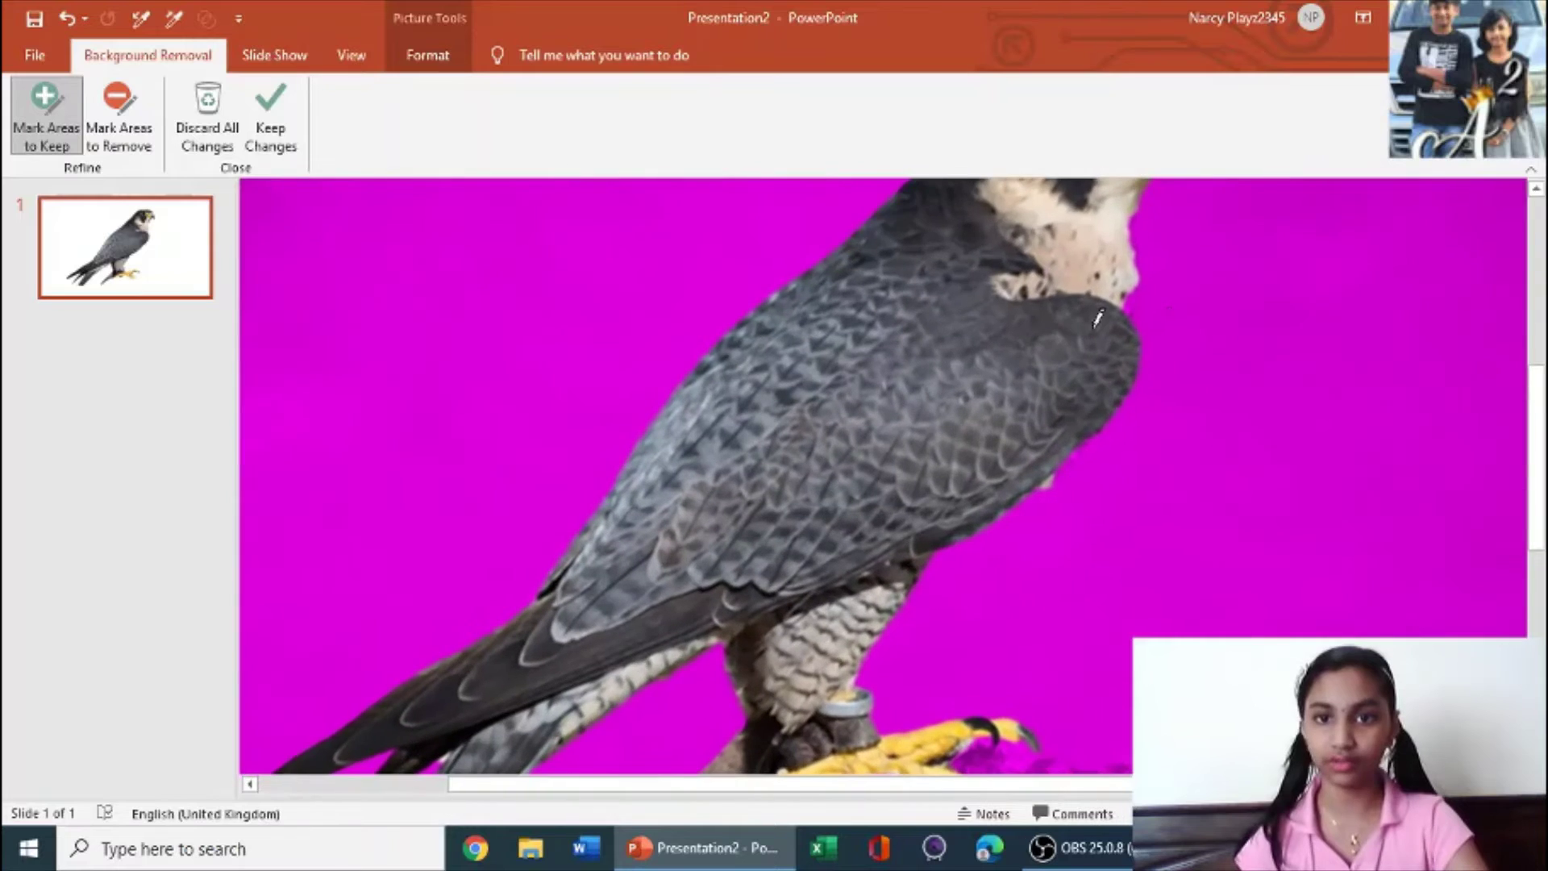
pyautogui.keyDown('ctrl'); pyautogui.scroll(2, 1202, 305); pyautogui.keyUp('ctrl')
pyautogui.keyDown('ctrl'); pyautogui.scroll(2, 1250, 305); pyautogui.keyUp('ctrl')
pyautogui.keyDown('ctrl'); pyautogui.scroll(2, 1304, 305); pyautogui.keyUp('ctrl')
pyautogui.scroll(2, 1334, 313)
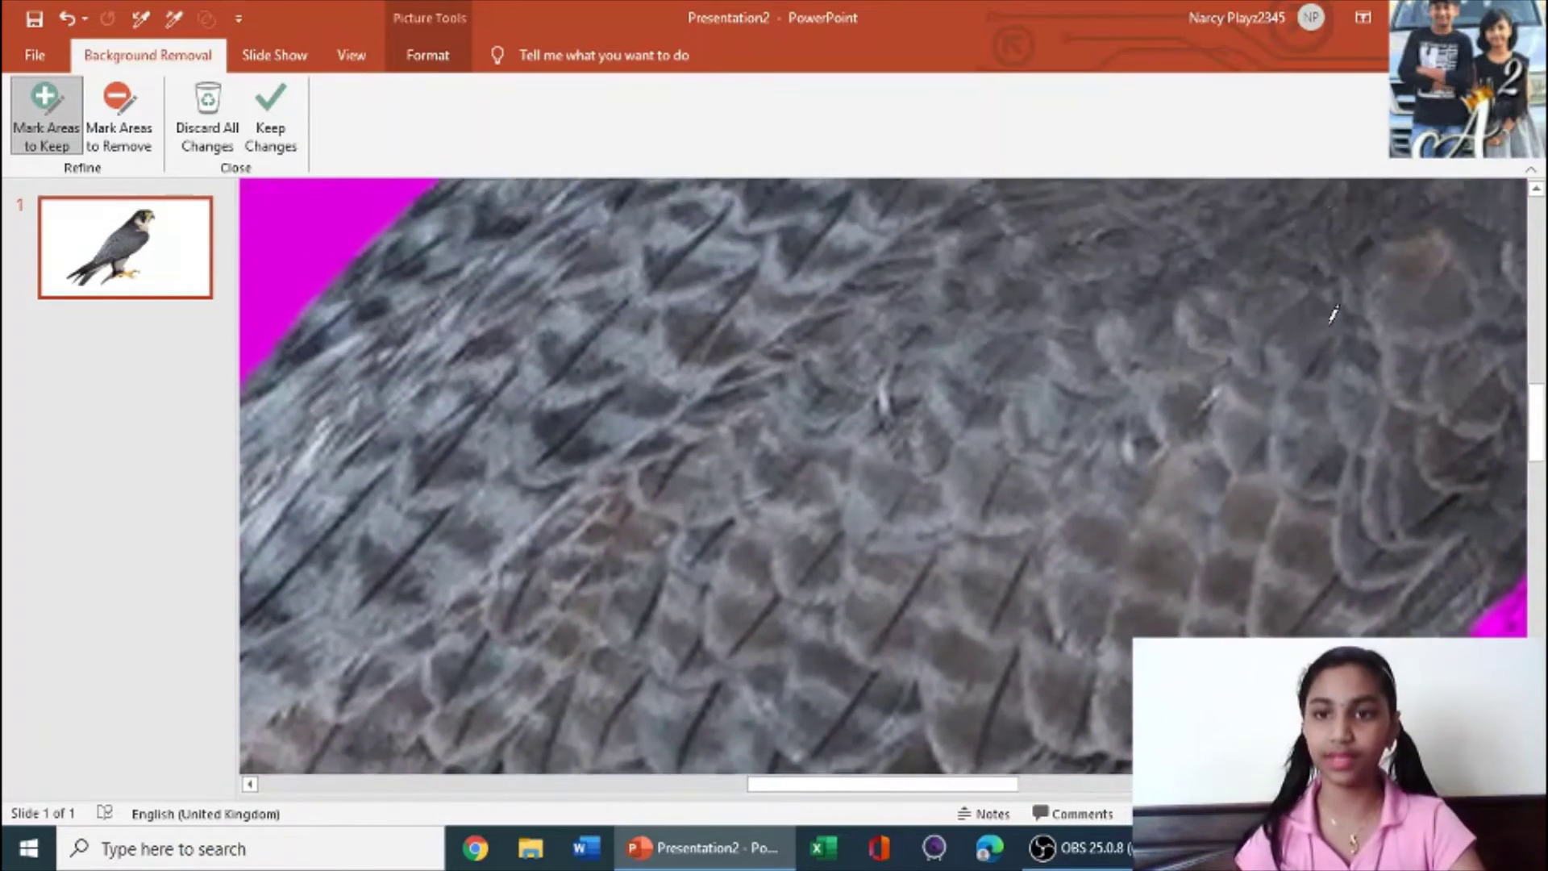
pyautogui.scroll(2, 1334, 313)
pyautogui.scroll(2, 1334, 313)
pyautogui.scroll(1, 1334, 315)
pyautogui.scroll(1, 1334, 313)
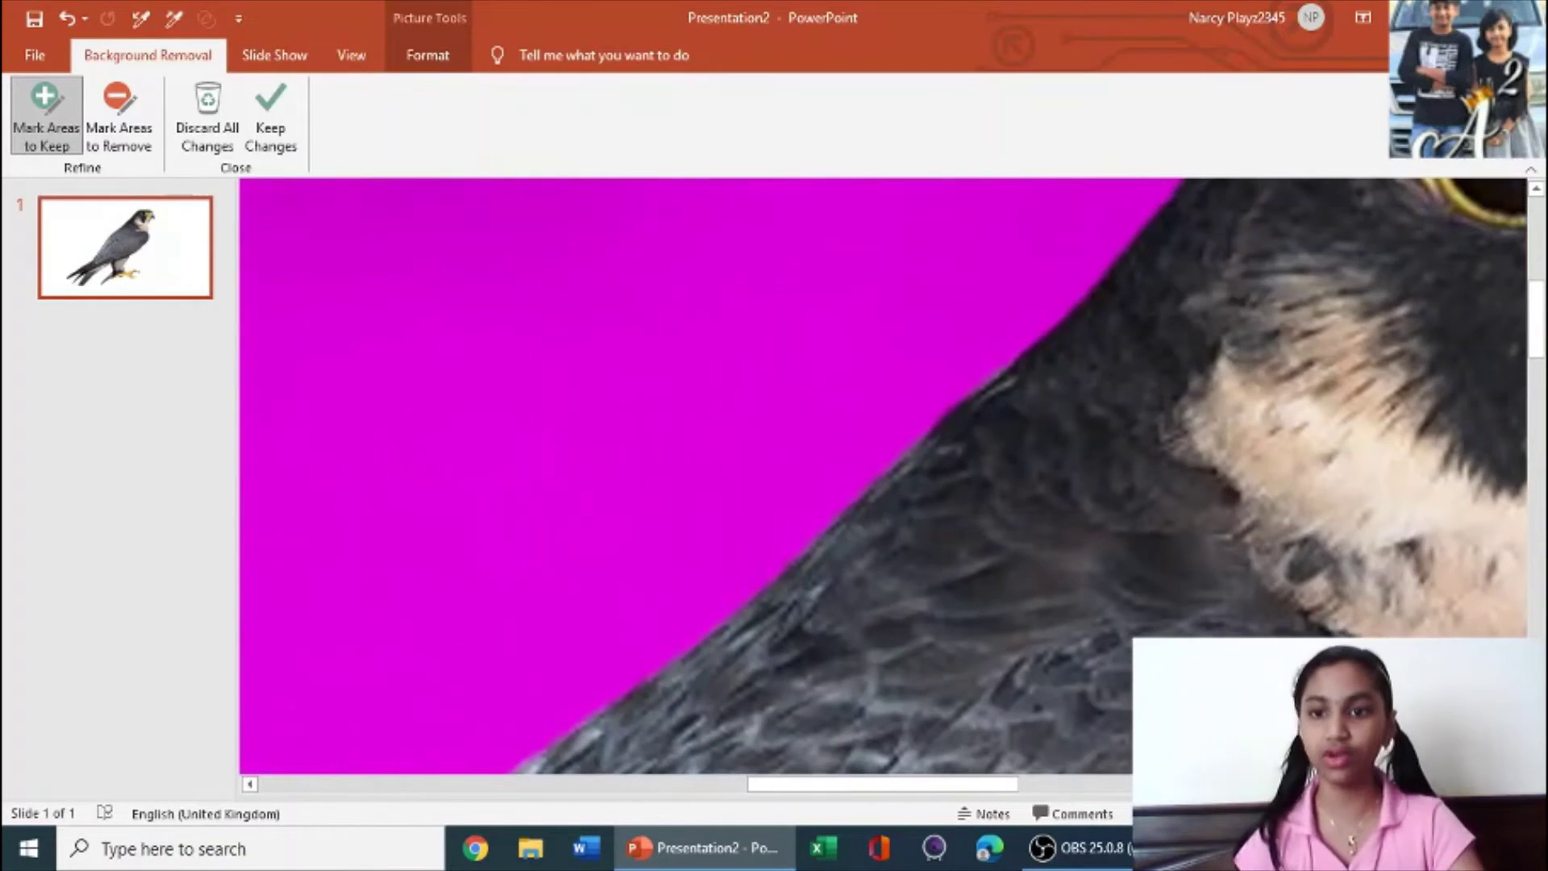
pyautogui.hscroll(1, 884, 484)
pyautogui.hscroll(1, 884, 483)
pyautogui.hscroll(3, 884, 483)
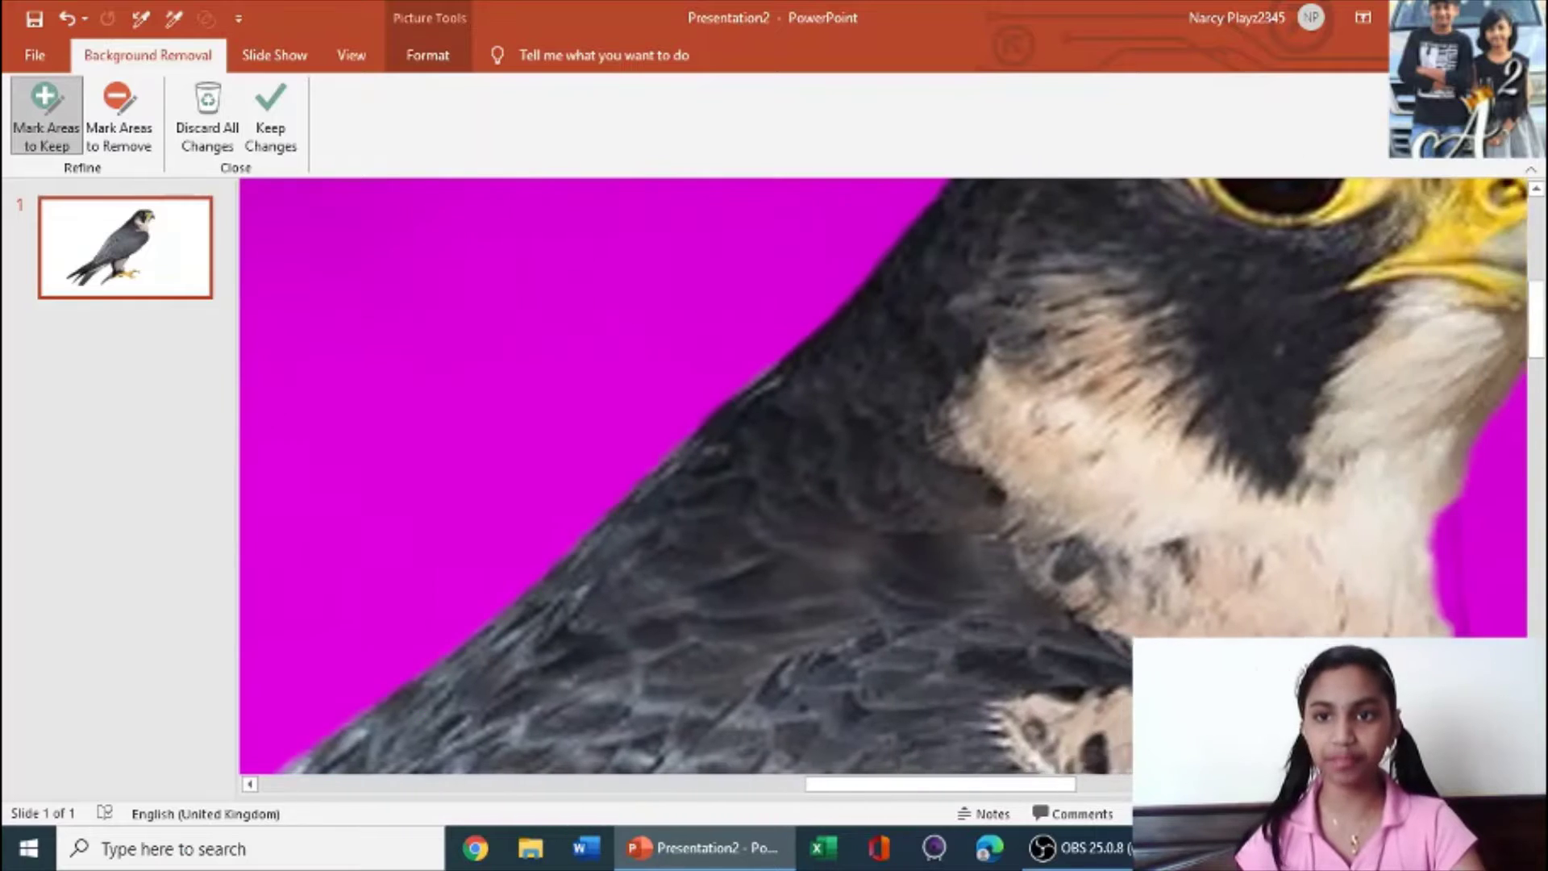
pyautogui.hscroll(2, 884, 484)
pyautogui.hscroll(3, 884, 484)
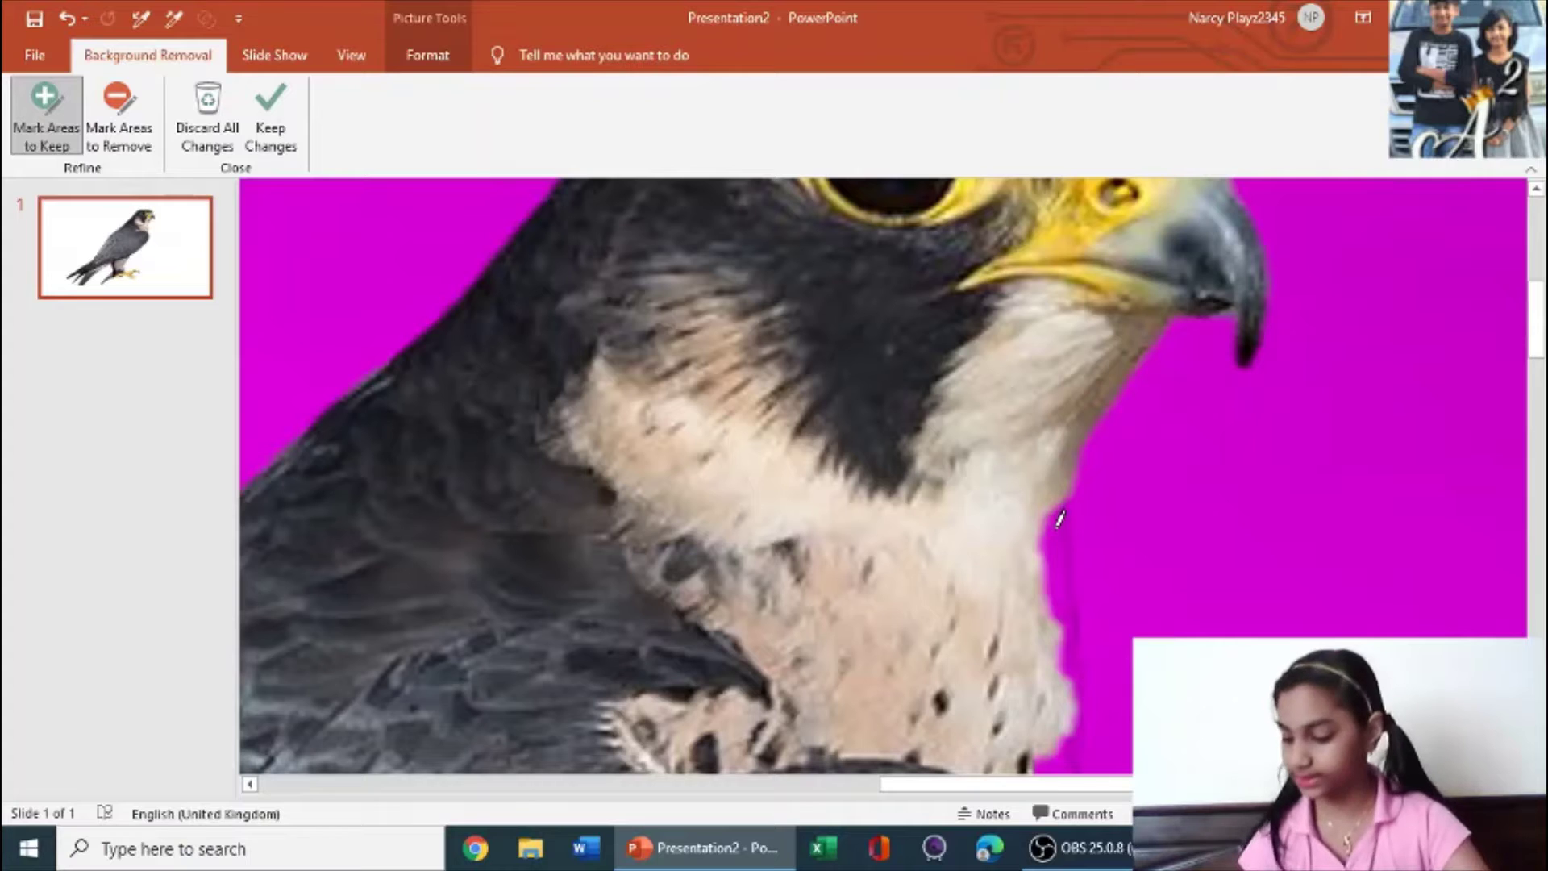
# Mark the falcon's tail, feet and wing-tip feathers as areas to keep.
pyautogui.scroll(-1, 1061, 520)
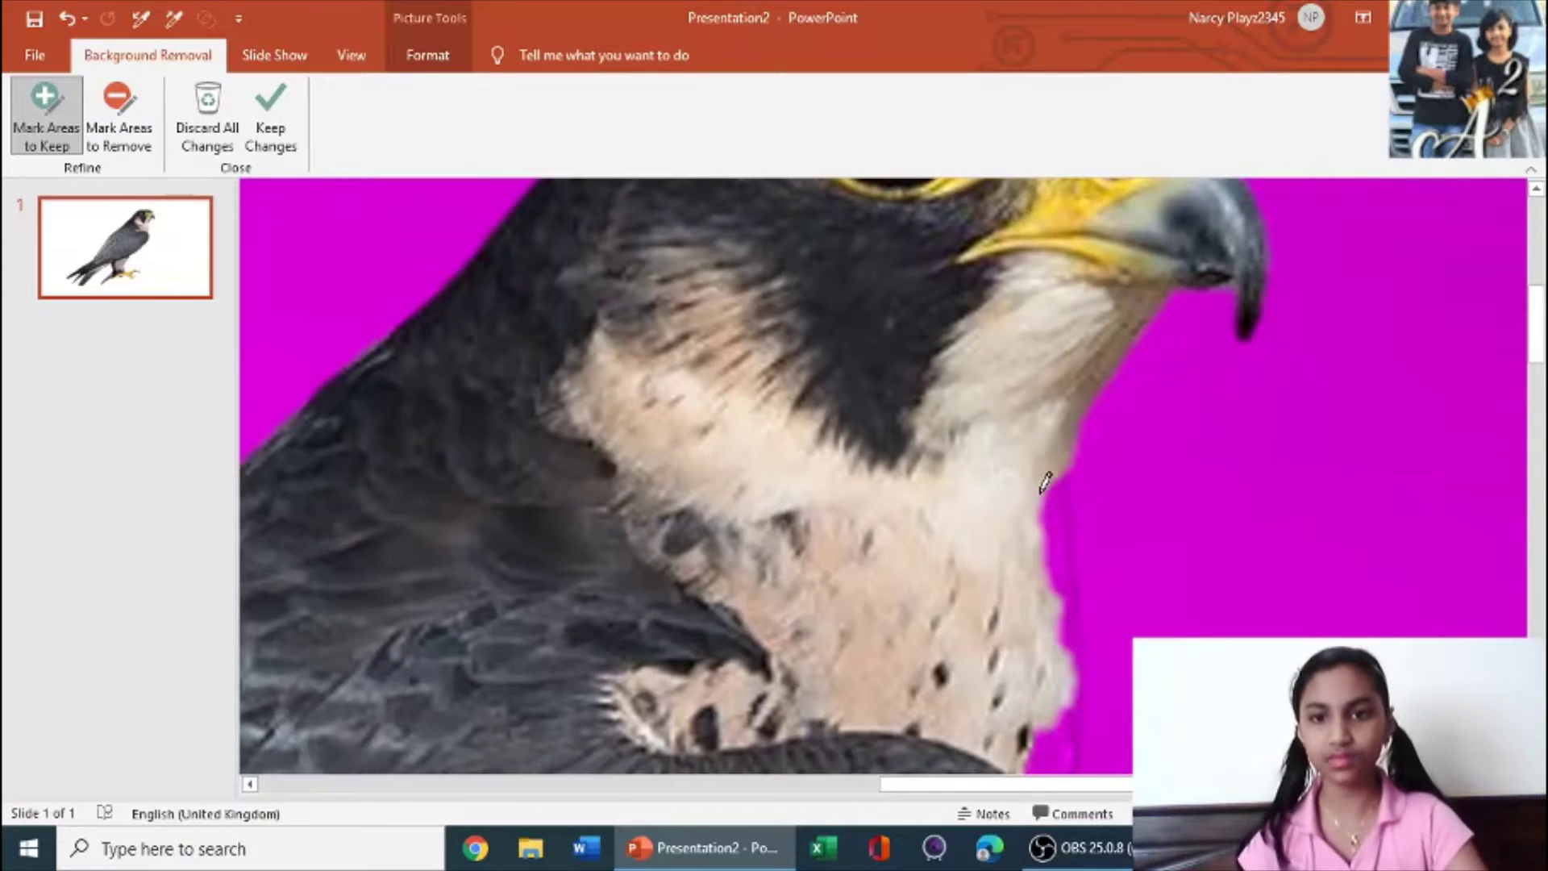
pyautogui.scroll(-2, 1062, 500)
pyautogui.moveTo(1057, 419); pyautogui.dragTo(1014, 762)
pyautogui.scroll(-1, 1057, 496)
pyautogui.scroll(-2, 1057, 495)
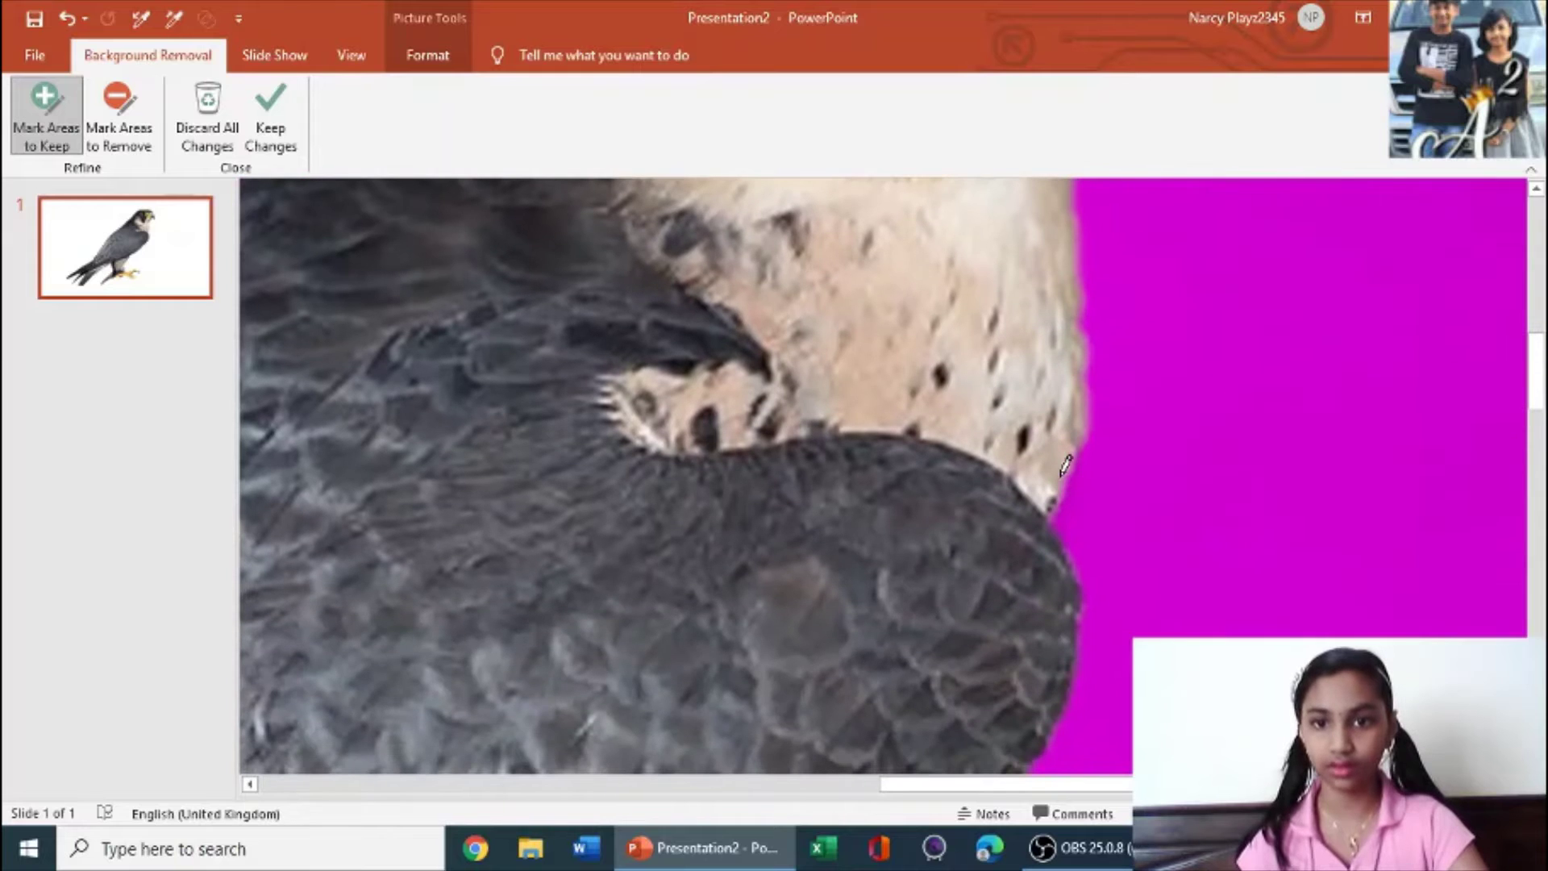
pyautogui.scroll(-1, 1154, 387)
pyautogui.scroll(1, 1145, 391)
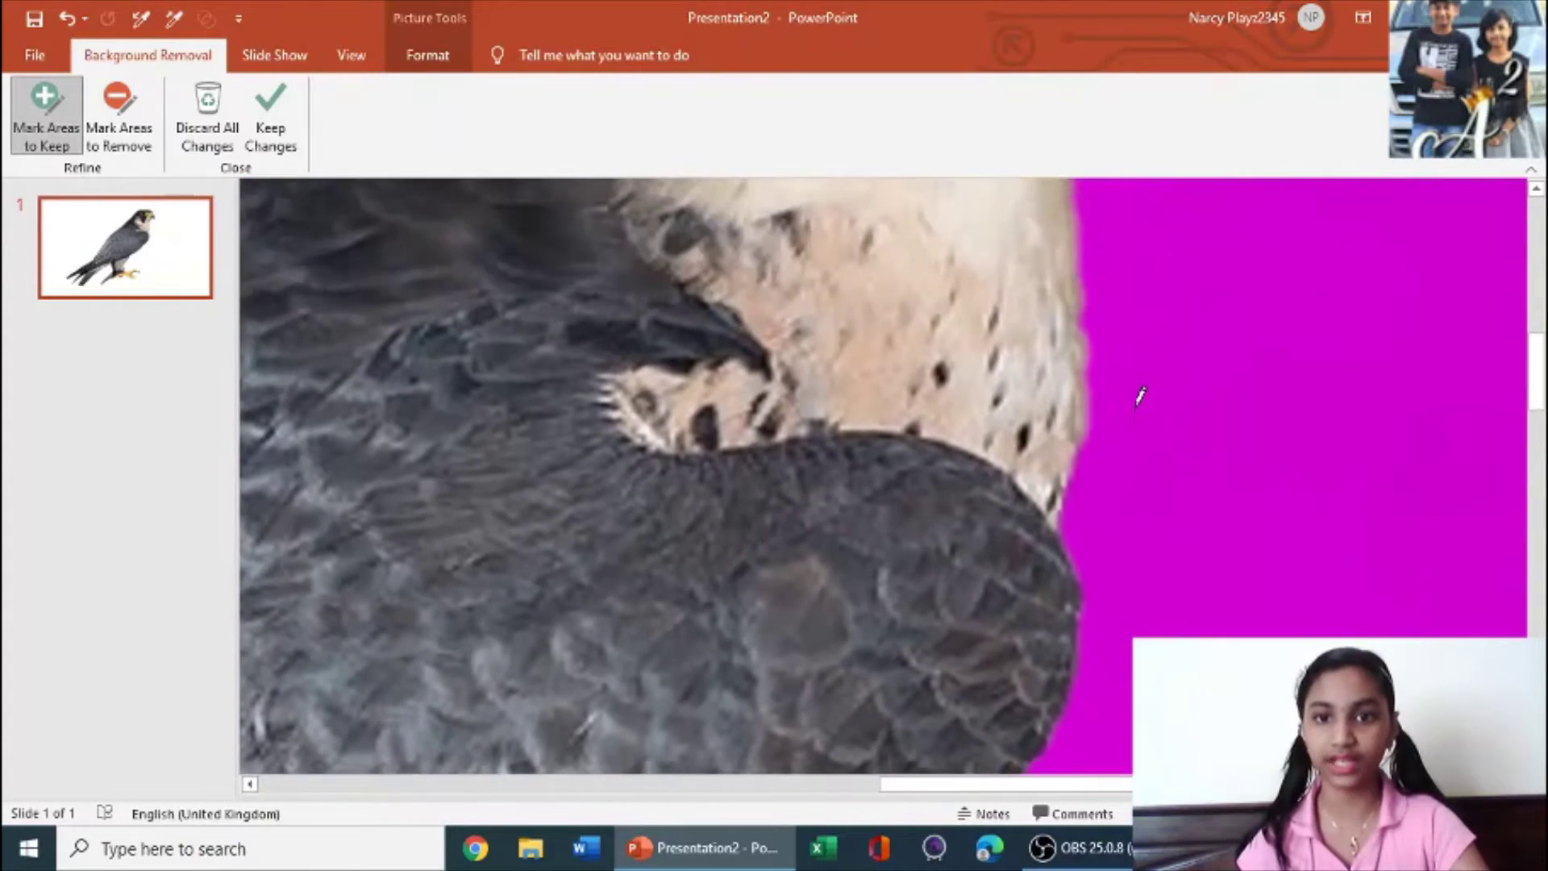
pyautogui.scroll(3, 1142, 392)
pyautogui.scroll(1, 1141, 395)
pyautogui.scroll(-1, 1141, 395)
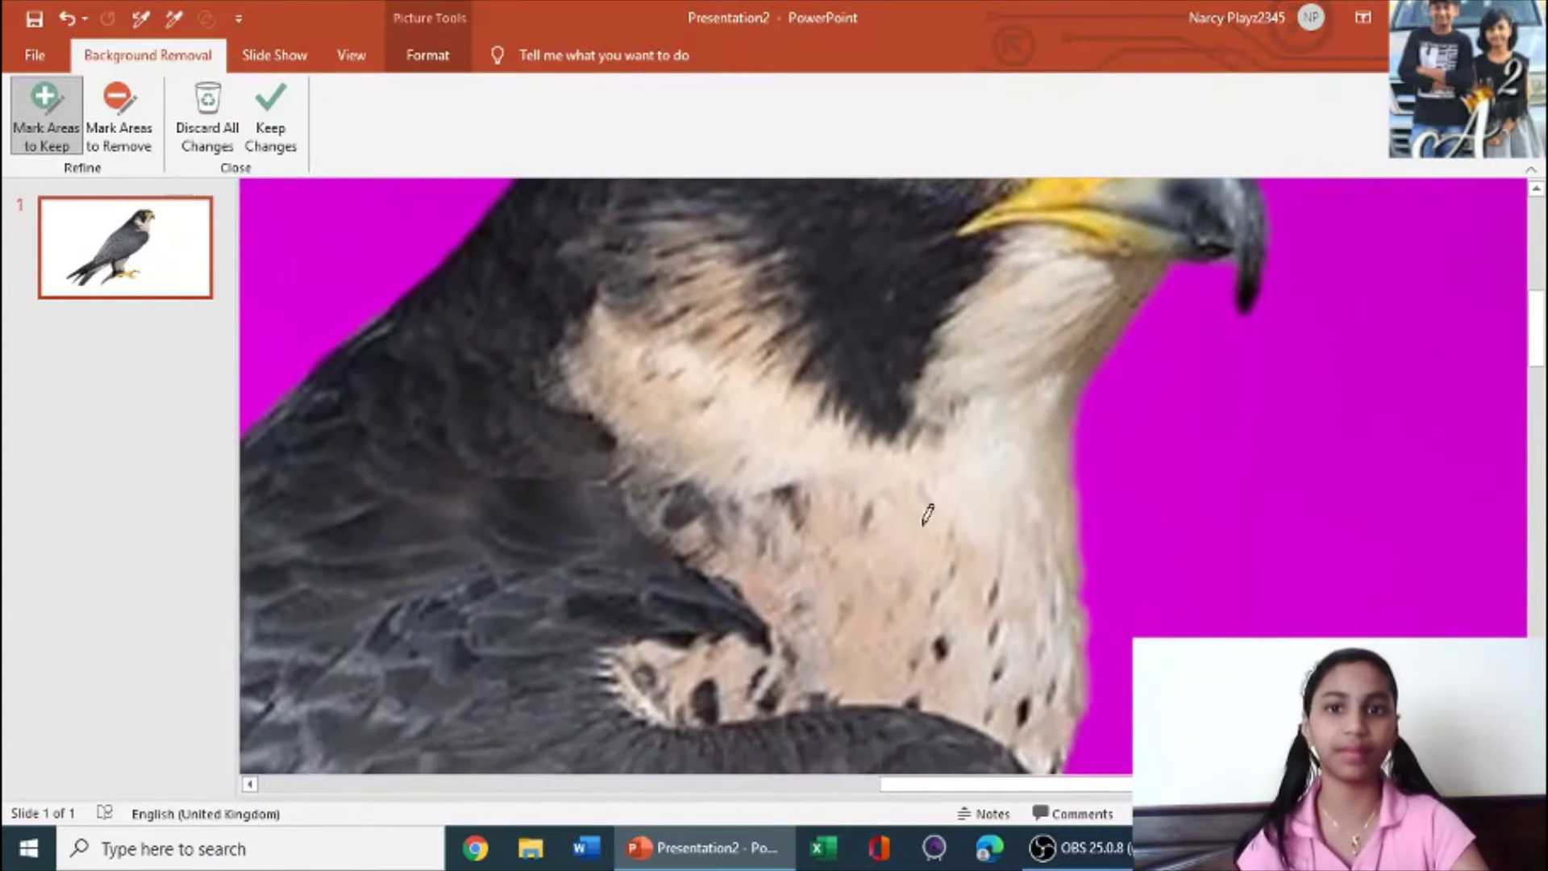
pyautogui.click(251, 787)
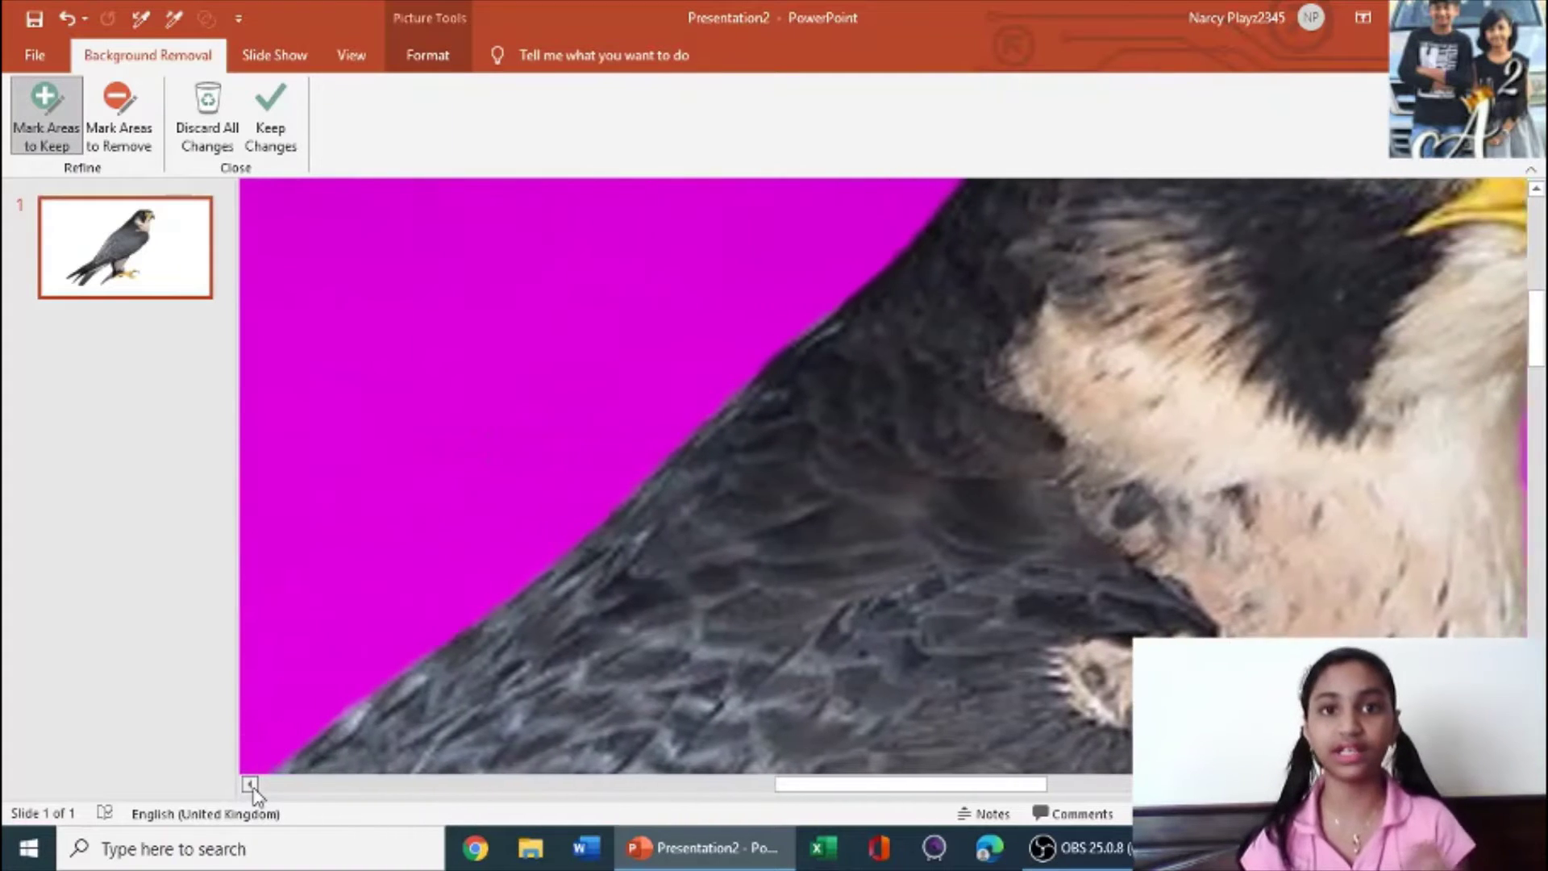
pyautogui.scroll(-2, 667, 588)
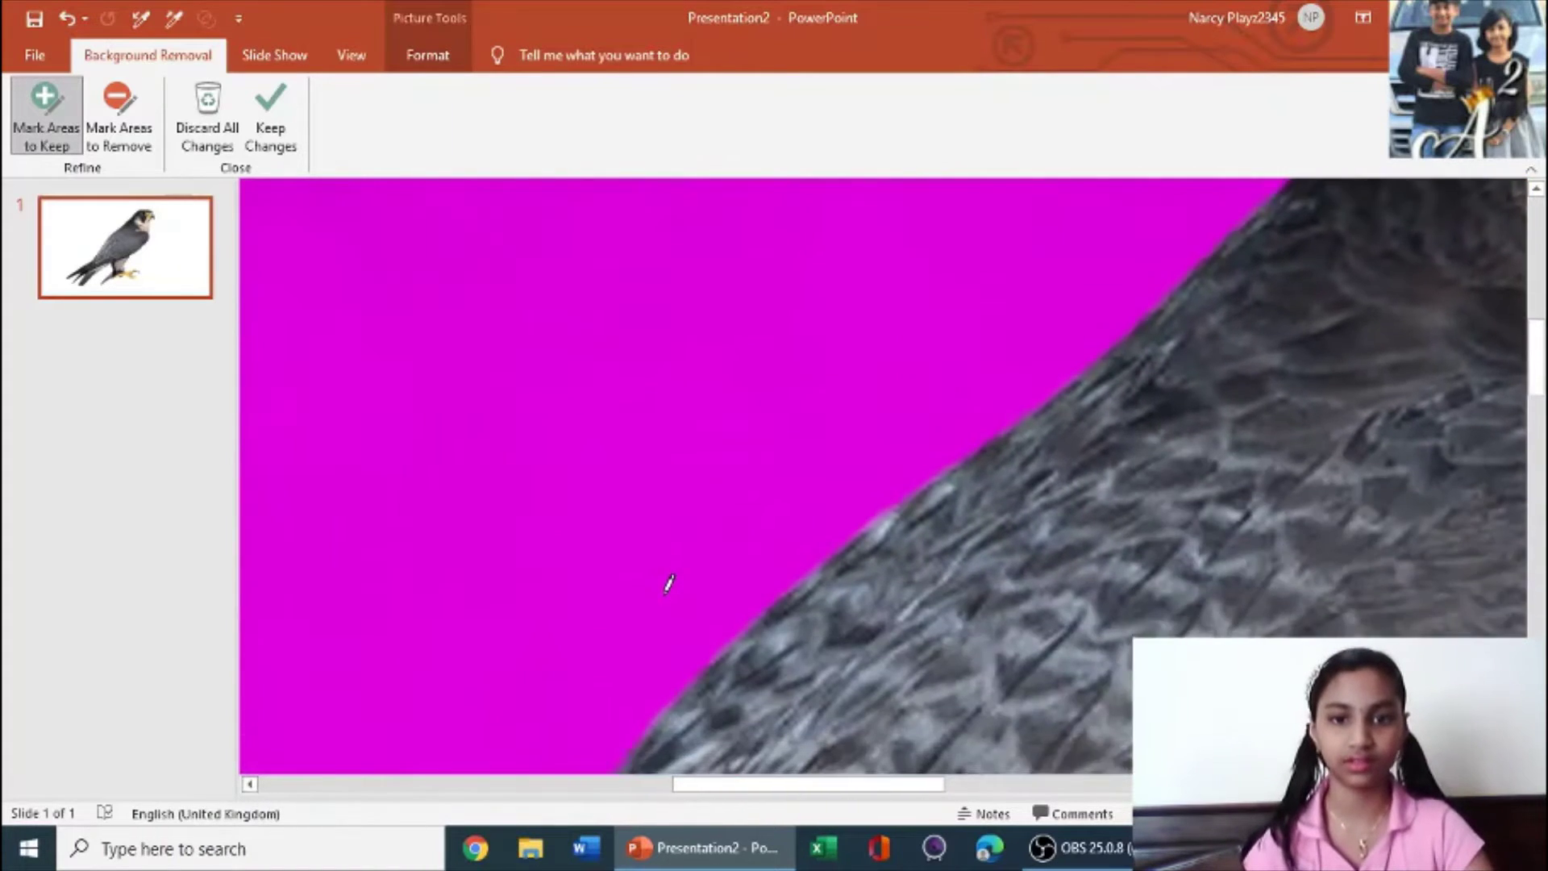
pyautogui.scroll(-2, 670, 579)
pyautogui.scroll(-2, 669, 579)
pyautogui.scroll(-1, 669, 579)
pyautogui.scroll(-1, 669, 579)
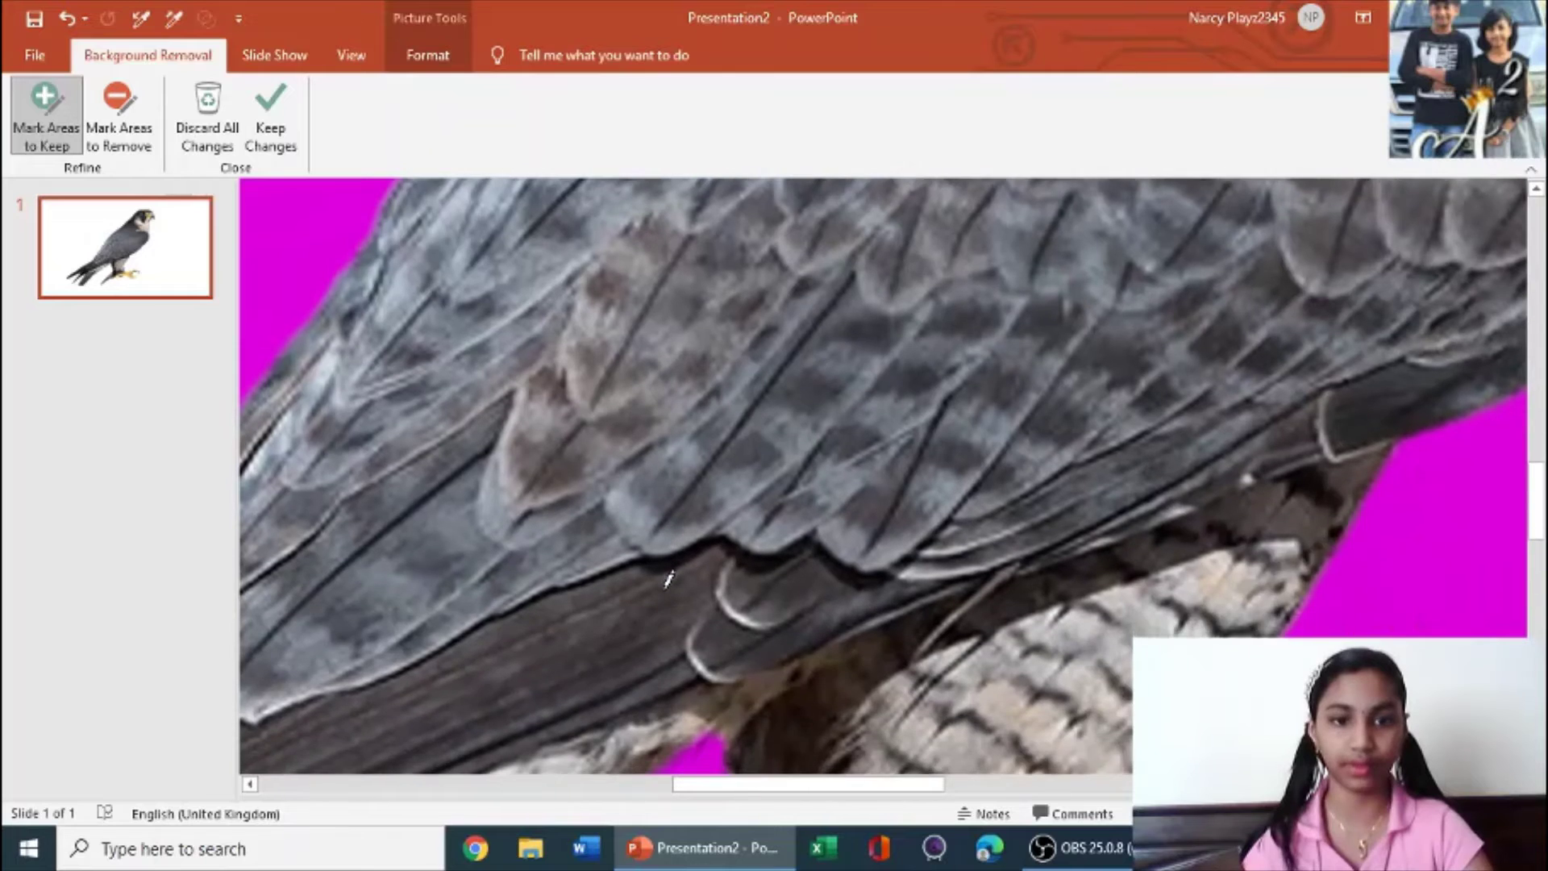
pyautogui.scroll(-1, 669, 579)
pyautogui.scroll(-3, 670, 579)
pyautogui.scroll(-2, 670, 579)
pyautogui.scroll(-1, 669, 579)
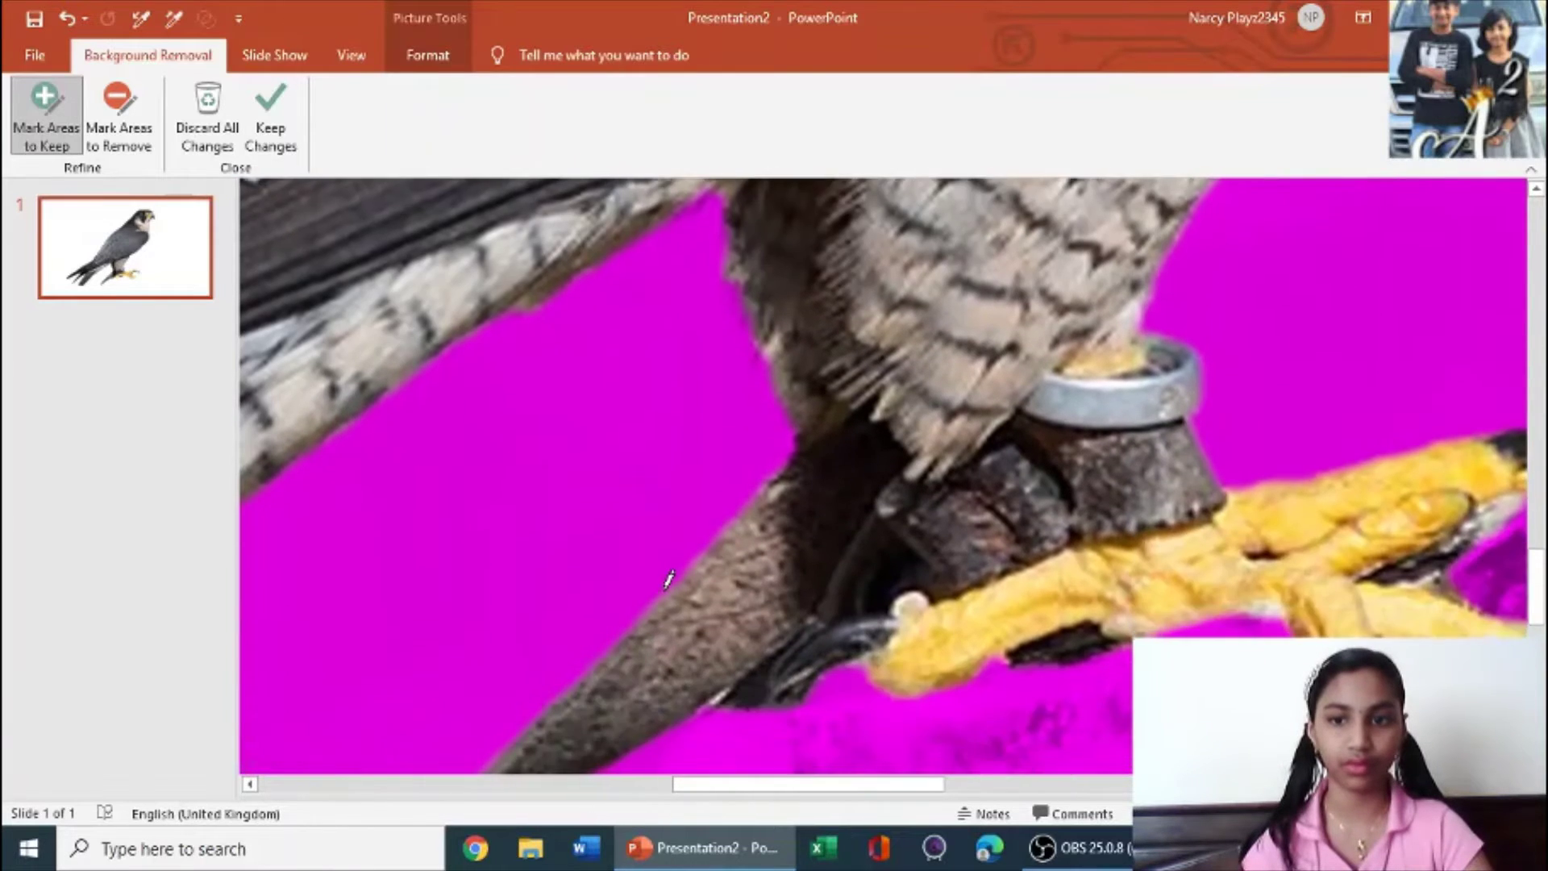
pyautogui.click(251, 784)
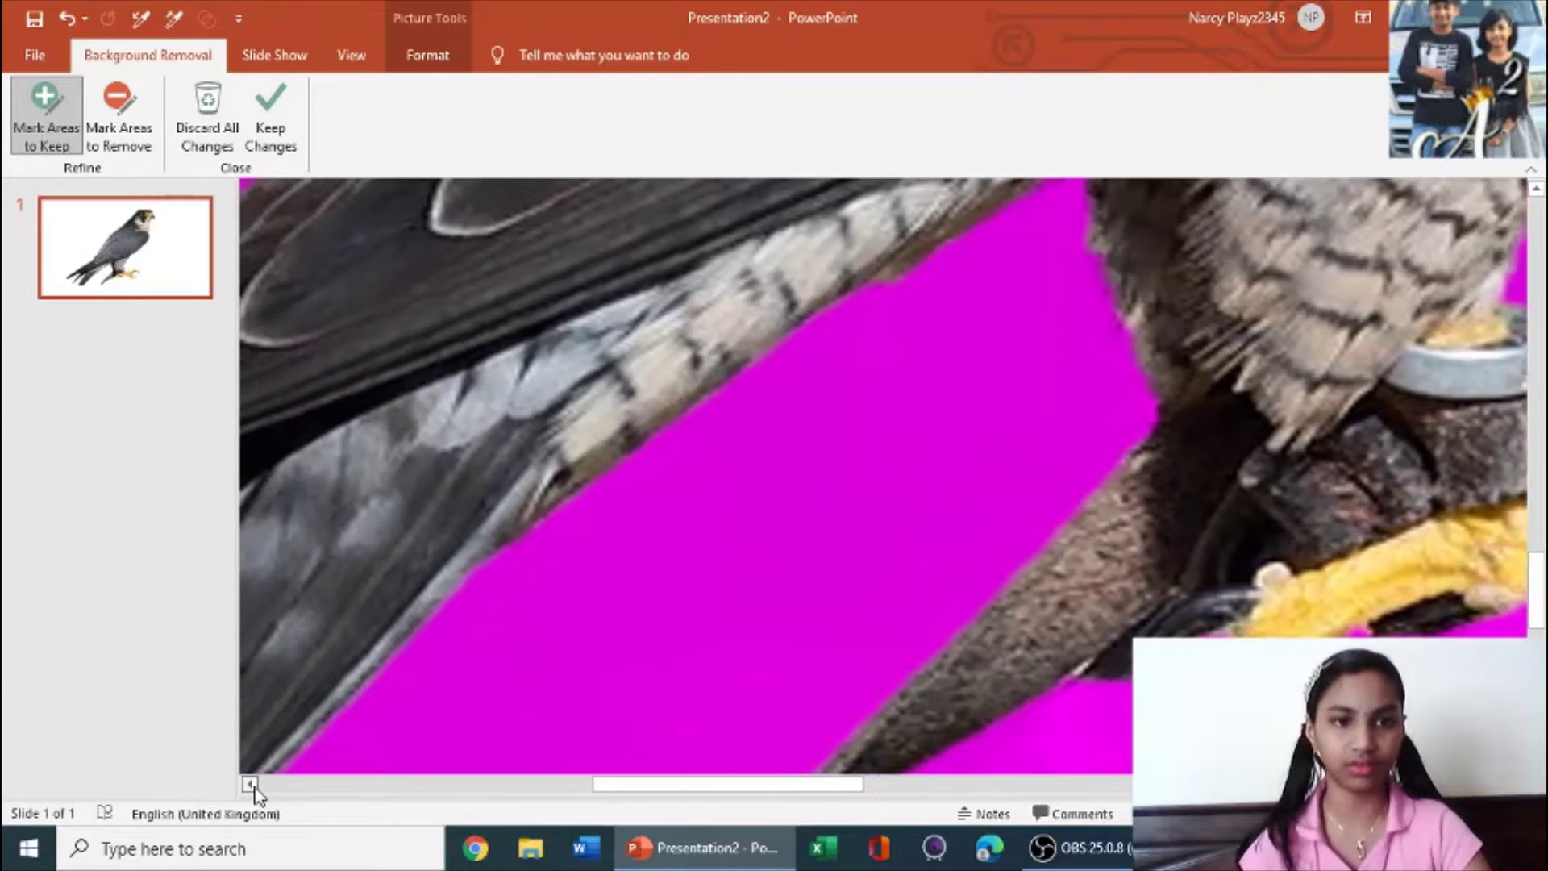
pyautogui.click(251, 784)
pyautogui.click(251, 784)
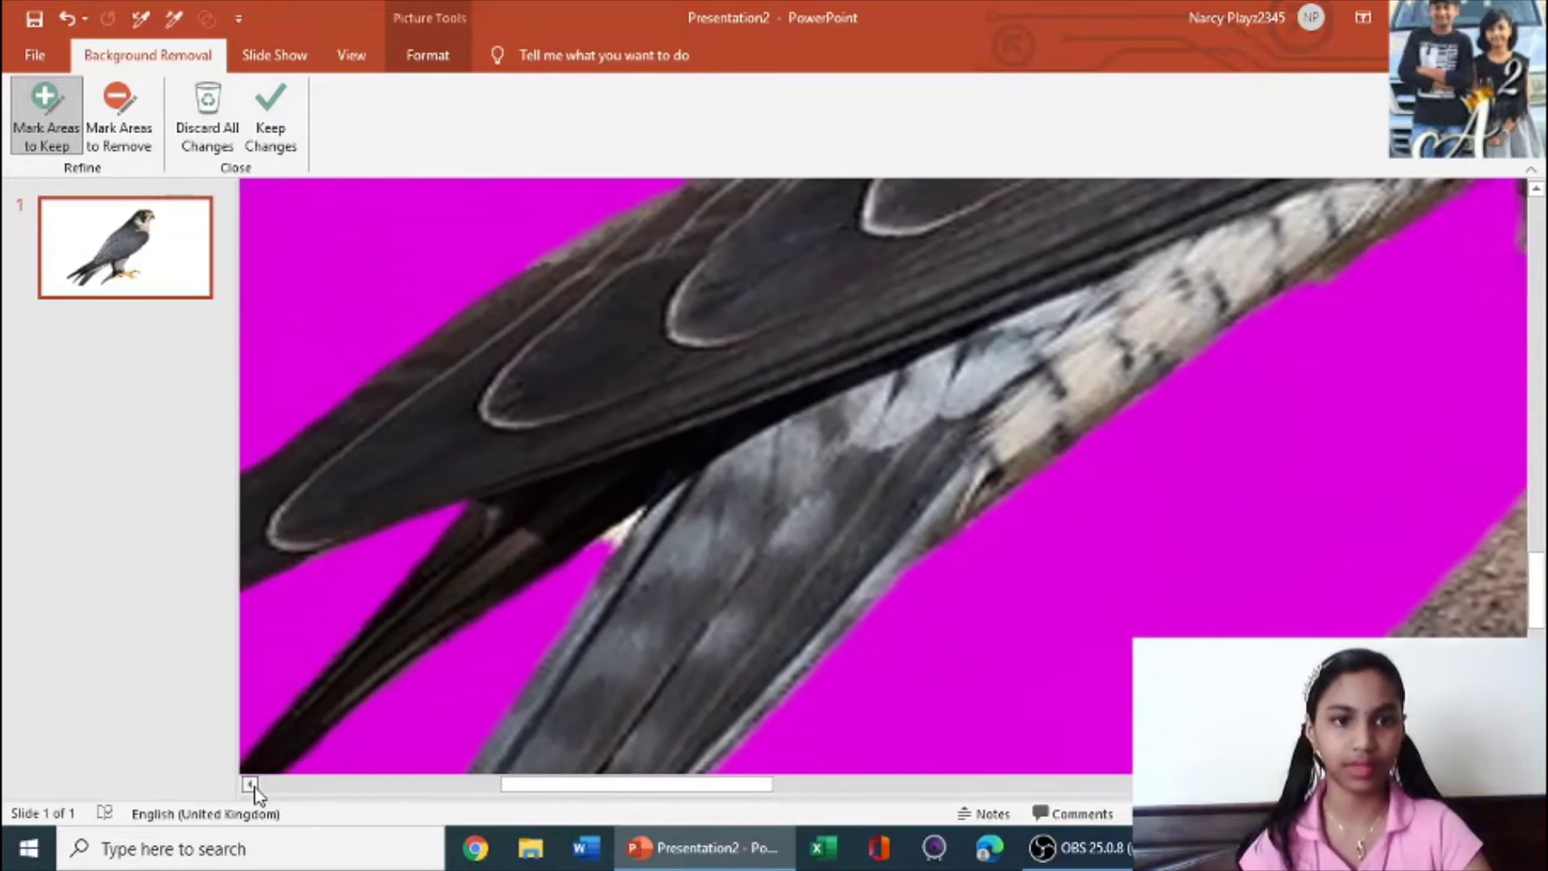
pyautogui.scroll(-3, 1048, 443)
pyautogui.scroll(-1, 807, 403)
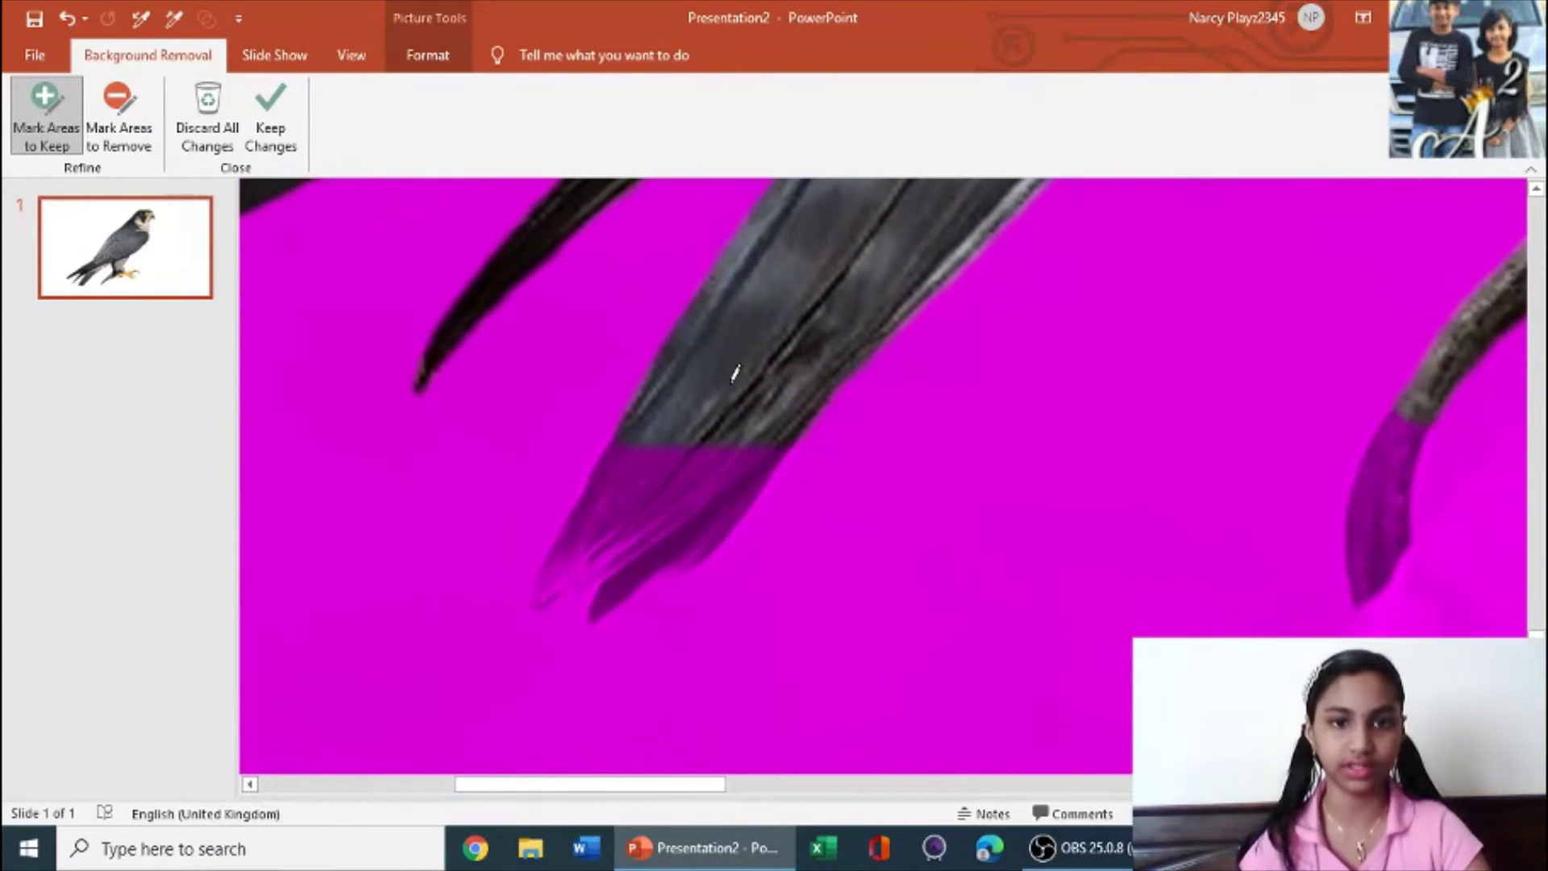
pyautogui.moveTo(730, 395); pyautogui.dragTo(666, 544)
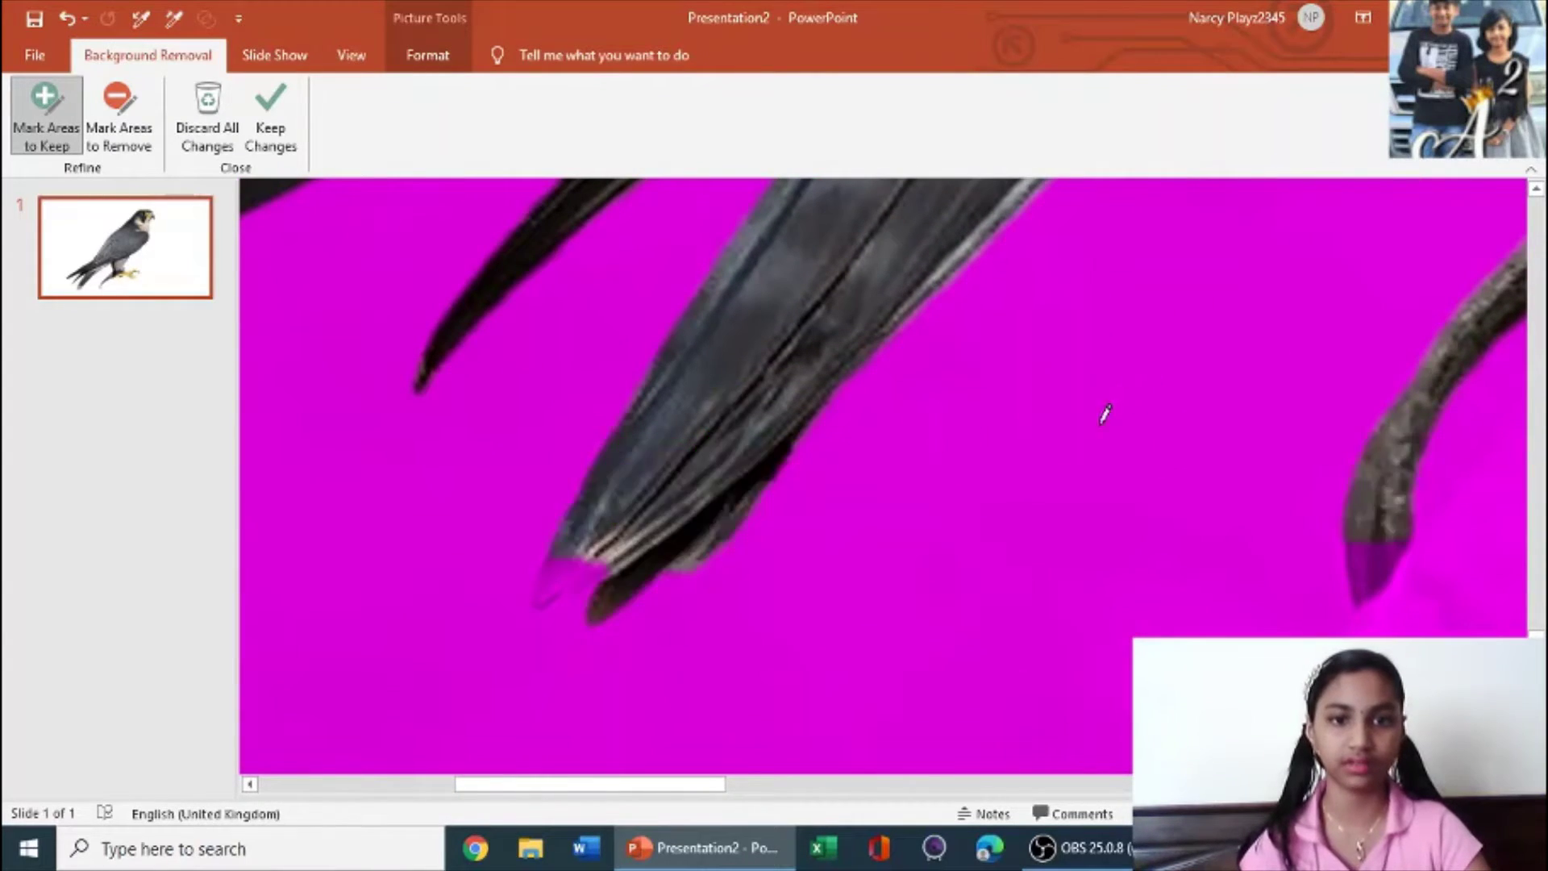
pyautogui.moveTo(568, 549); pyautogui.dragTo(548, 575)
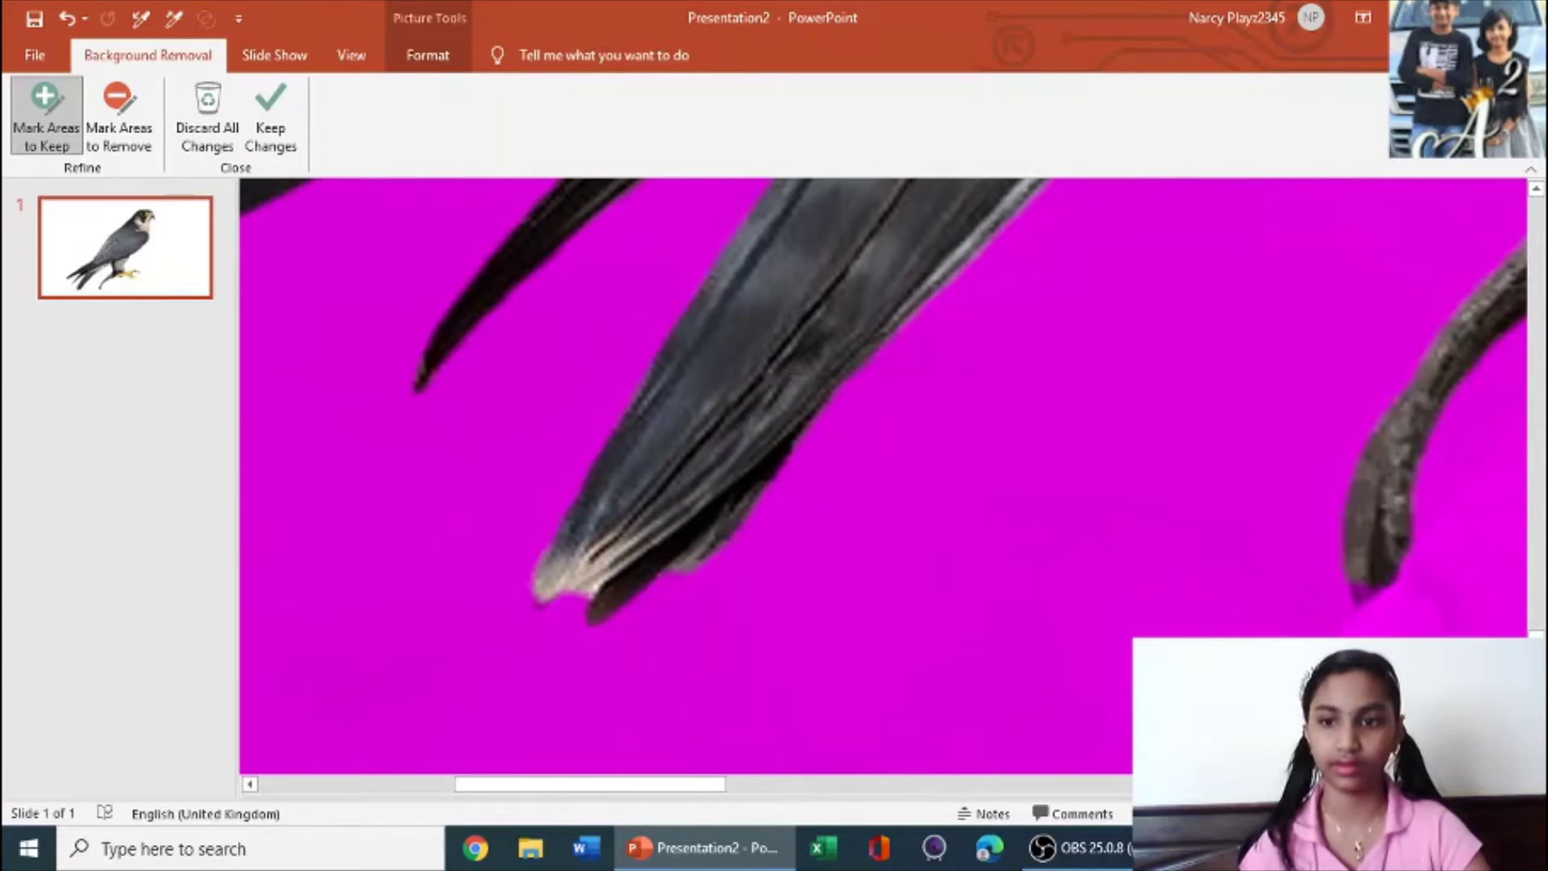
pyautogui.hscroll(1, 806, 476)
pyautogui.hscroll(3, 806, 476)
pyautogui.hscroll(3, 806, 476)
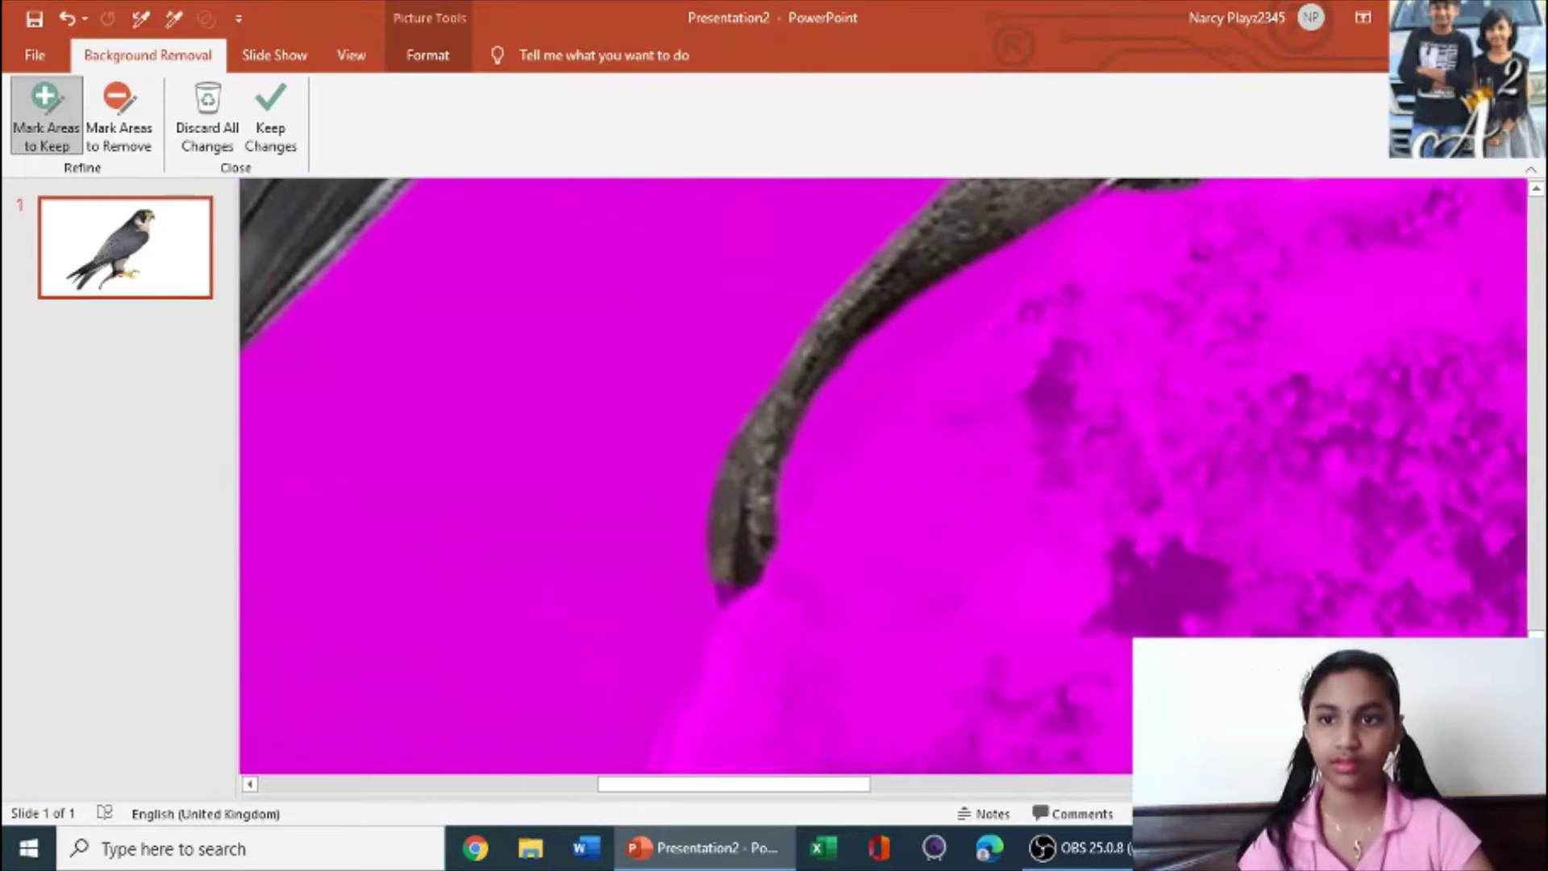
pyautogui.scroll(2, 1404, 611)
pyautogui.scroll(2, 1404, 610)
pyautogui.scroll(2, 1404, 611)
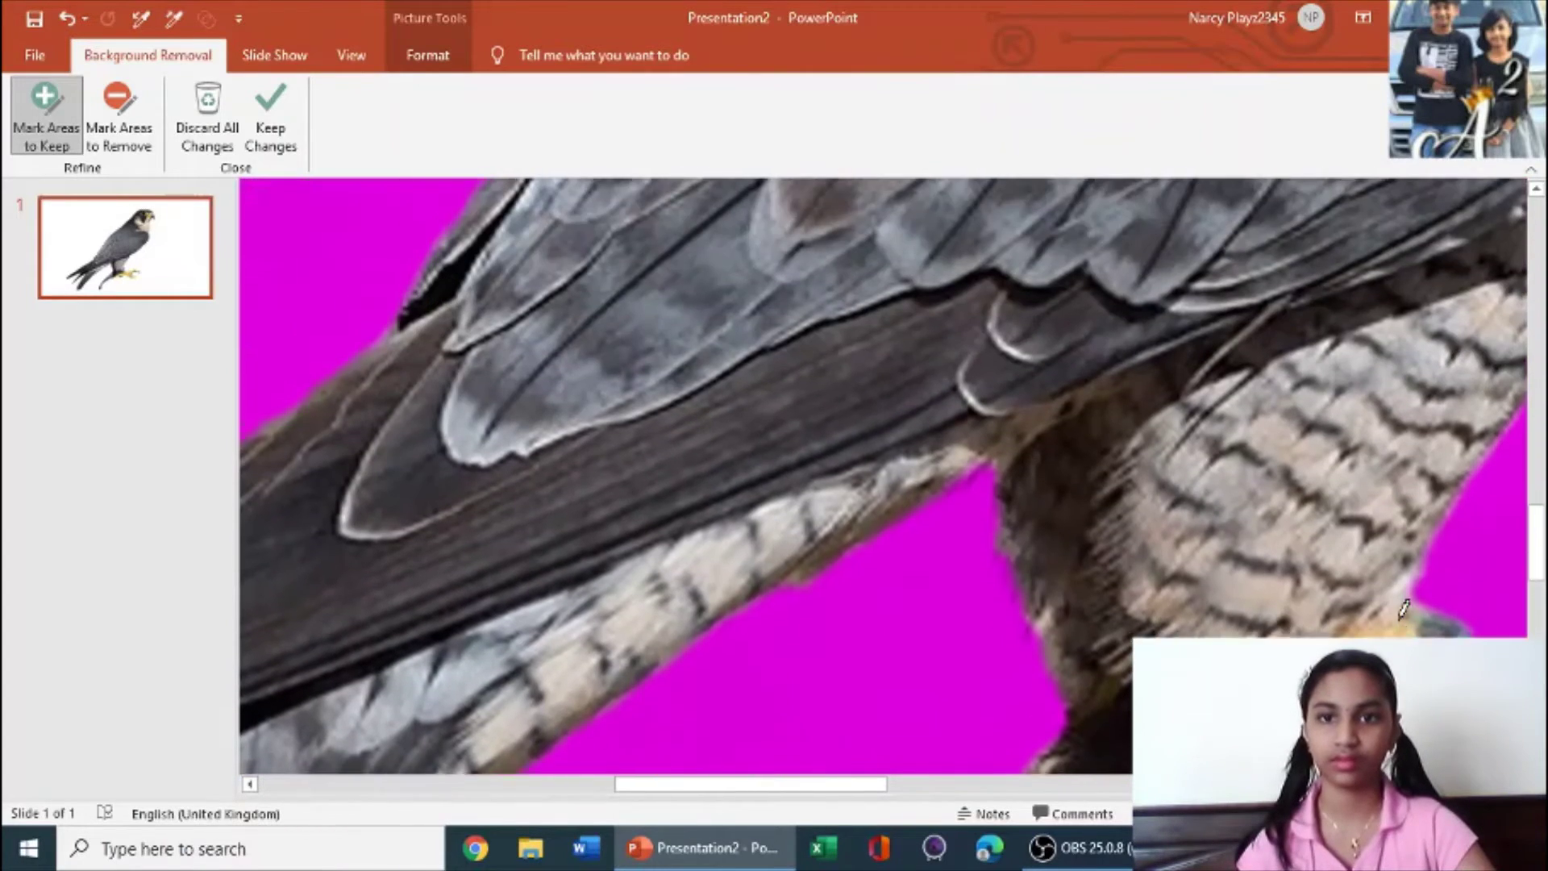
pyautogui.scroll(-1, 1388, 589)
pyautogui.scroll(-2, 1369, 567)
pyautogui.scroll(-1, 1370, 567)
pyautogui.scroll(-1, 1369, 567)
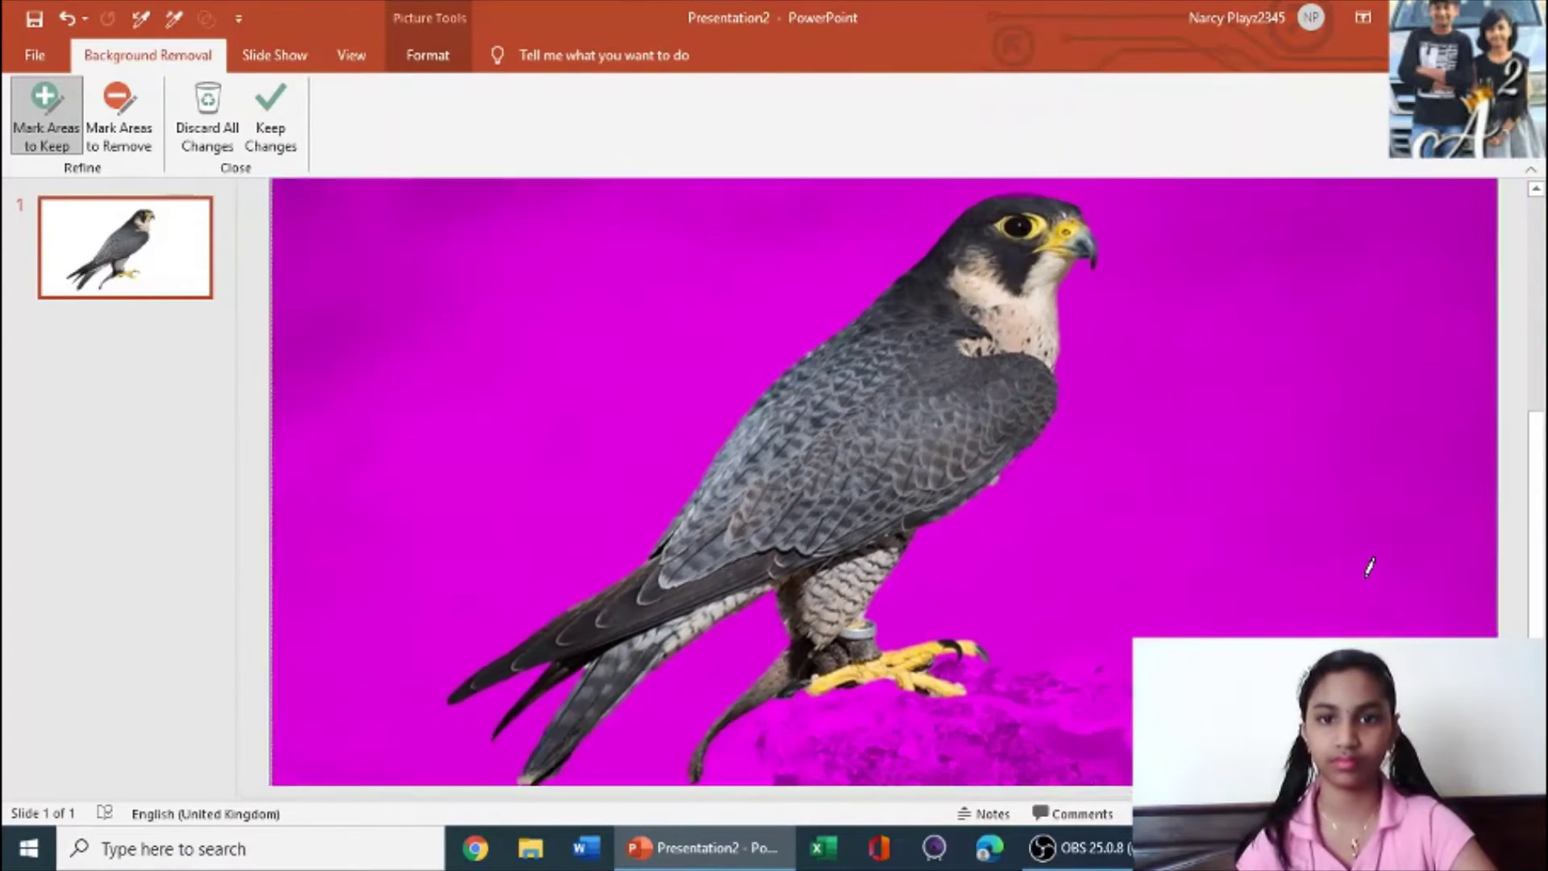
pyautogui.scroll(-1, 1369, 567)
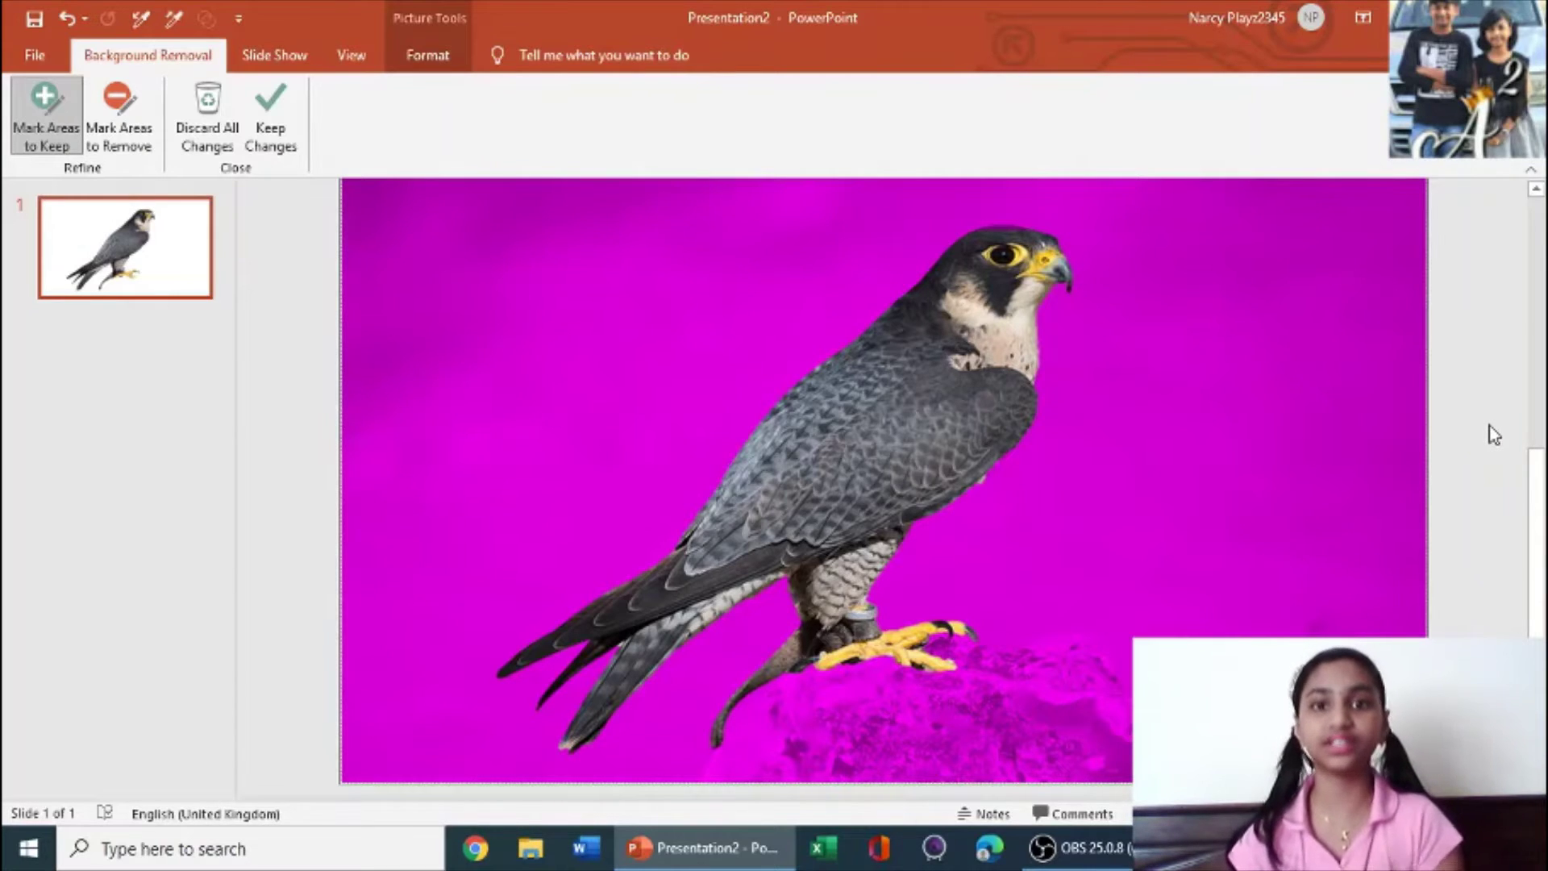
# Keep the background removal changes, then restart Remove Background on the falcon.
pyautogui.click(276, 146)
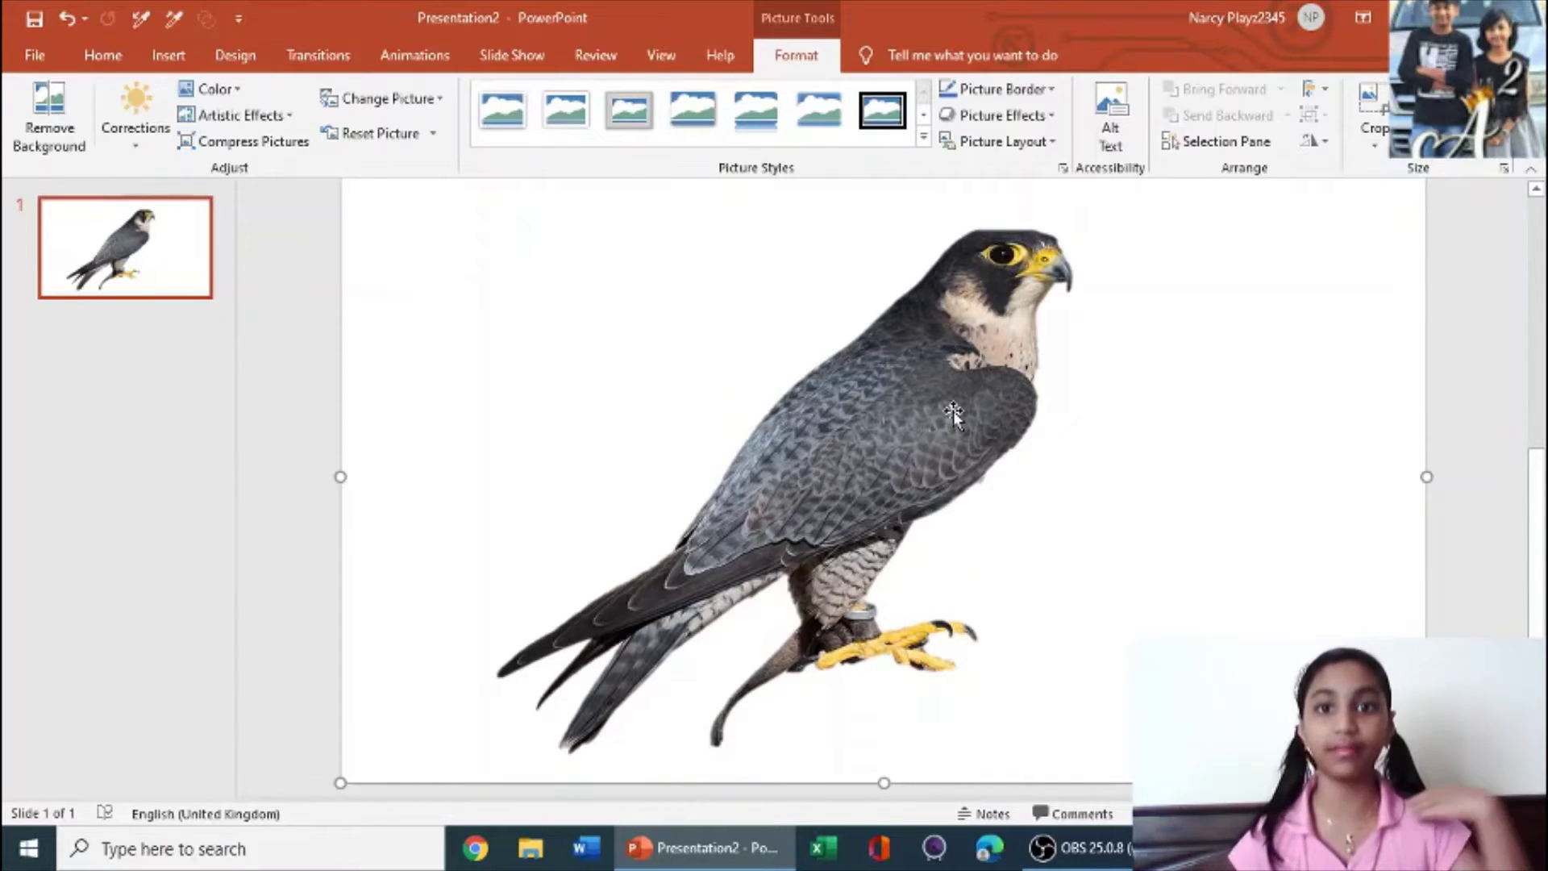
pyautogui.click(48, 127)
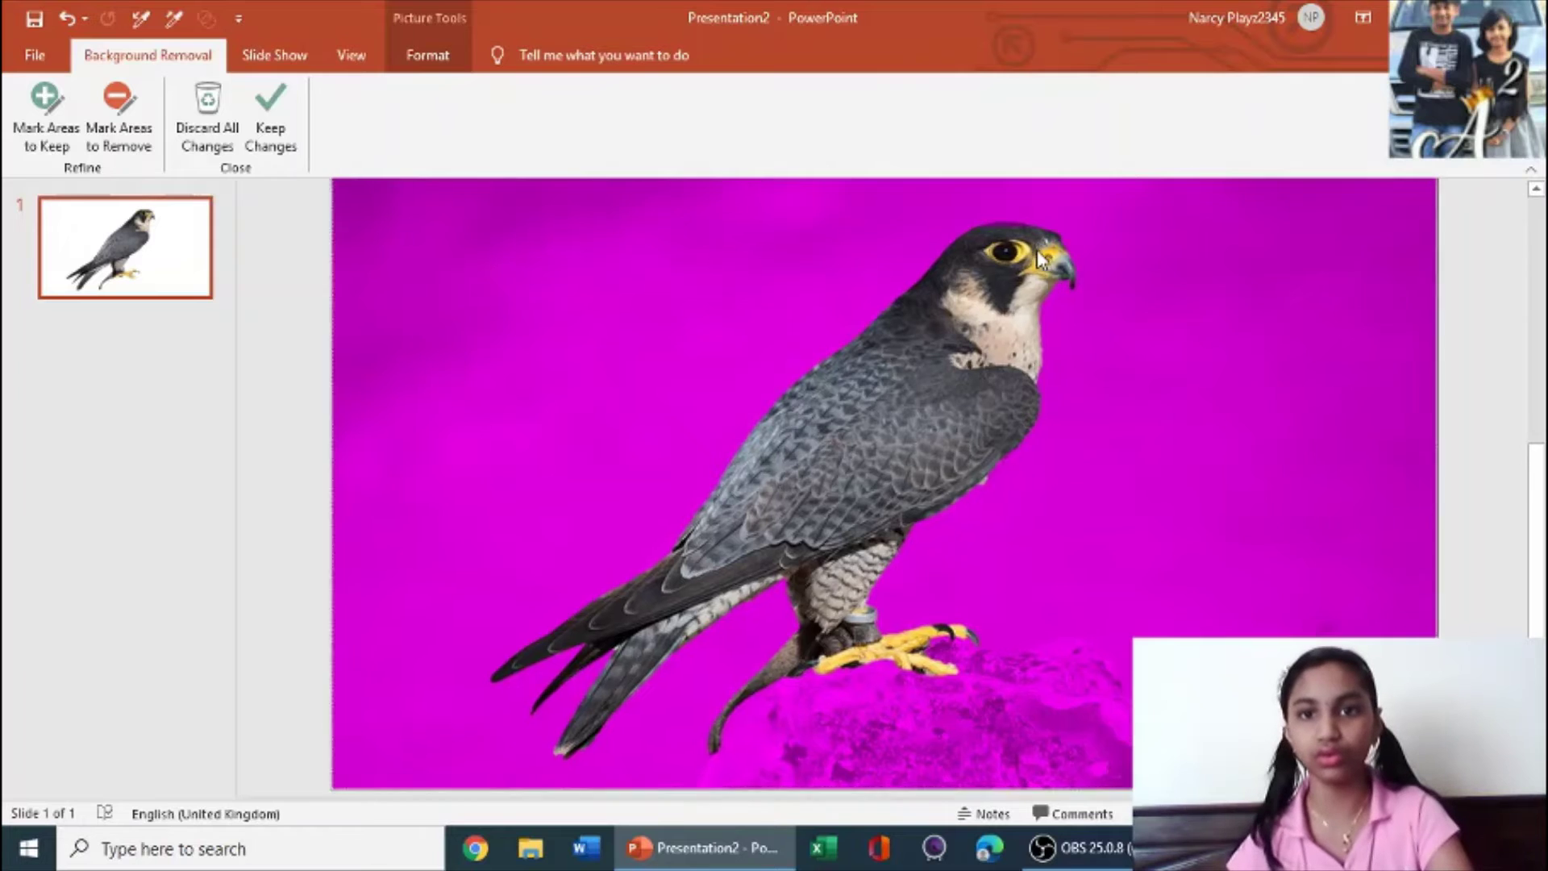
pyautogui.keyDown('ctrl'); pyautogui.scroll(2, 1097, 250); pyautogui.keyUp('ctrl')
pyautogui.keyDown('ctrl'); pyautogui.scroll(2, 1266, 306); pyautogui.keyUp('ctrl')
pyautogui.keyDown('ctrl'); pyautogui.scroll(1, 1399, 379); pyautogui.keyUp('ctrl')
pyautogui.scroll(2, 1397, 376)
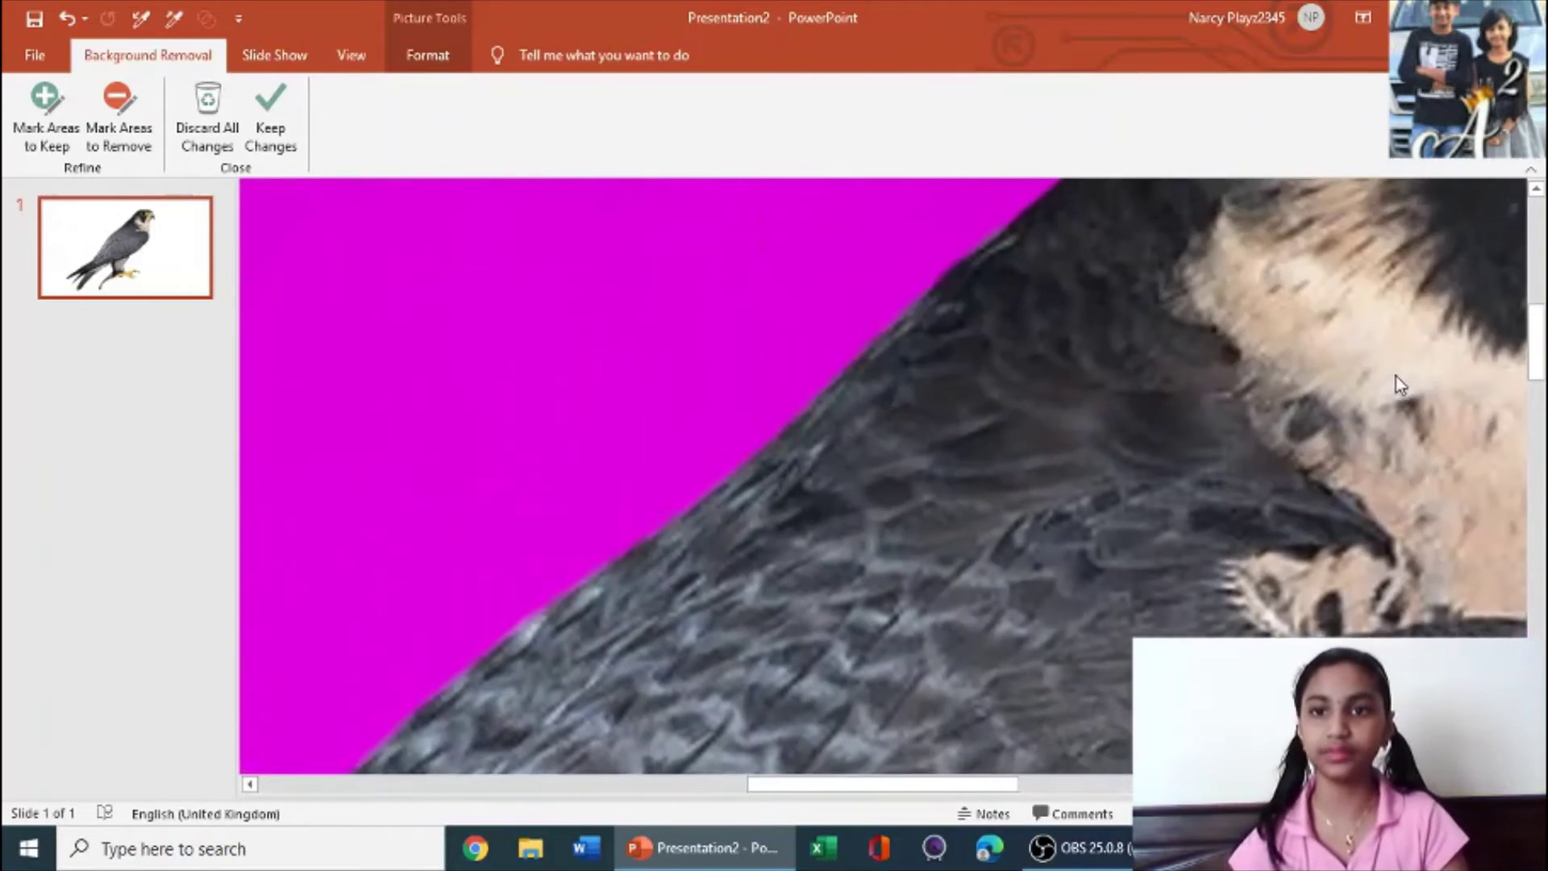
pyautogui.scroll(2, 1387, 369)
pyautogui.scroll(2, 1403, 565)
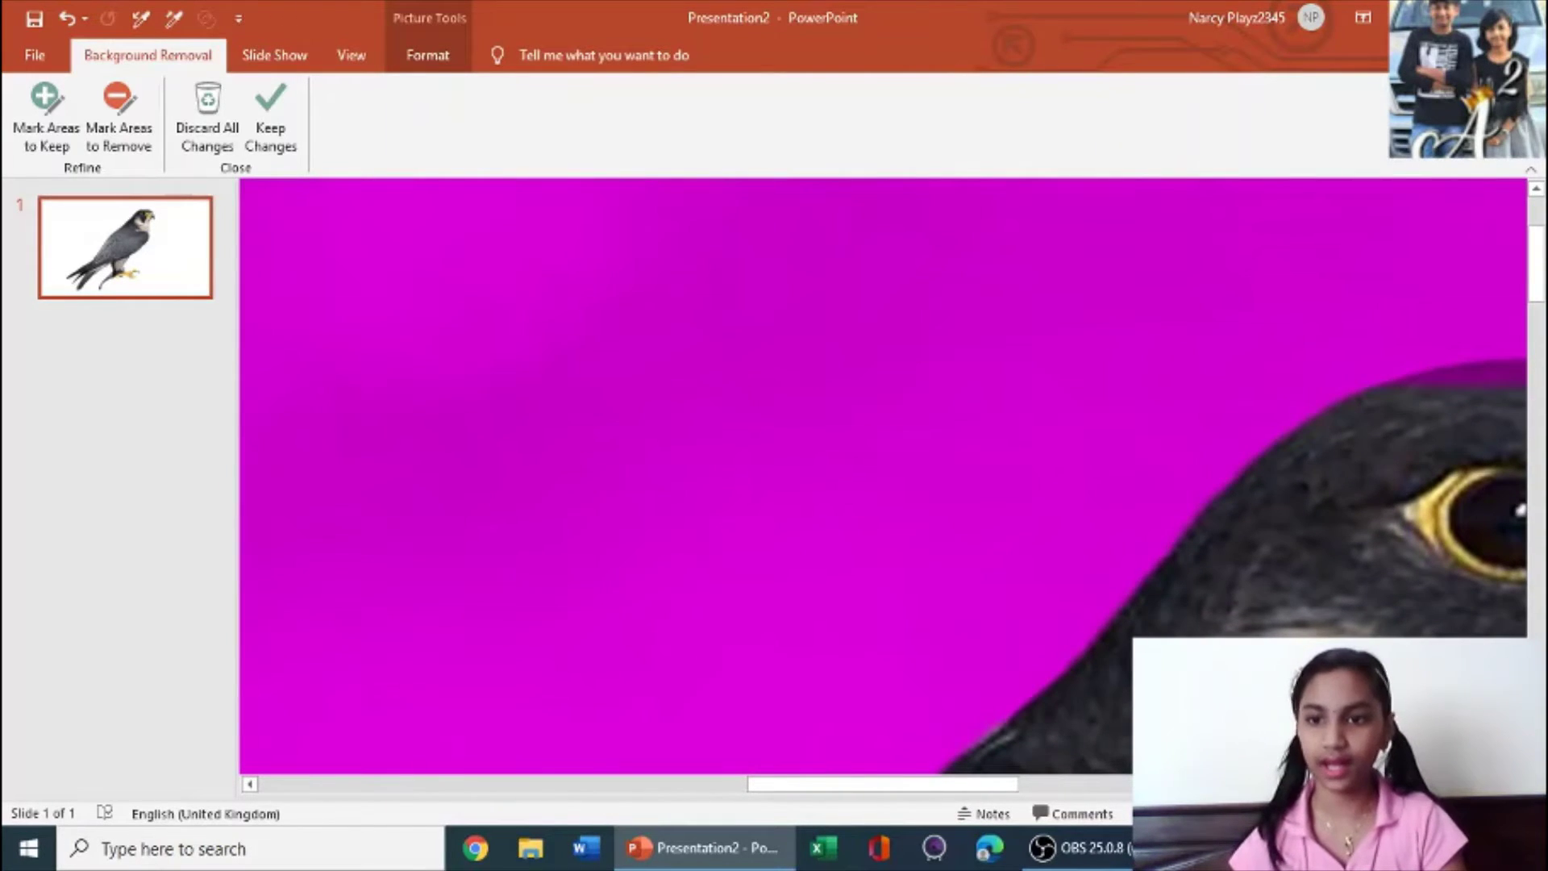
pyautogui.hscroll(2, 888, 483)
pyautogui.hscroll(3, 887, 484)
pyautogui.hscroll(1, 887, 484)
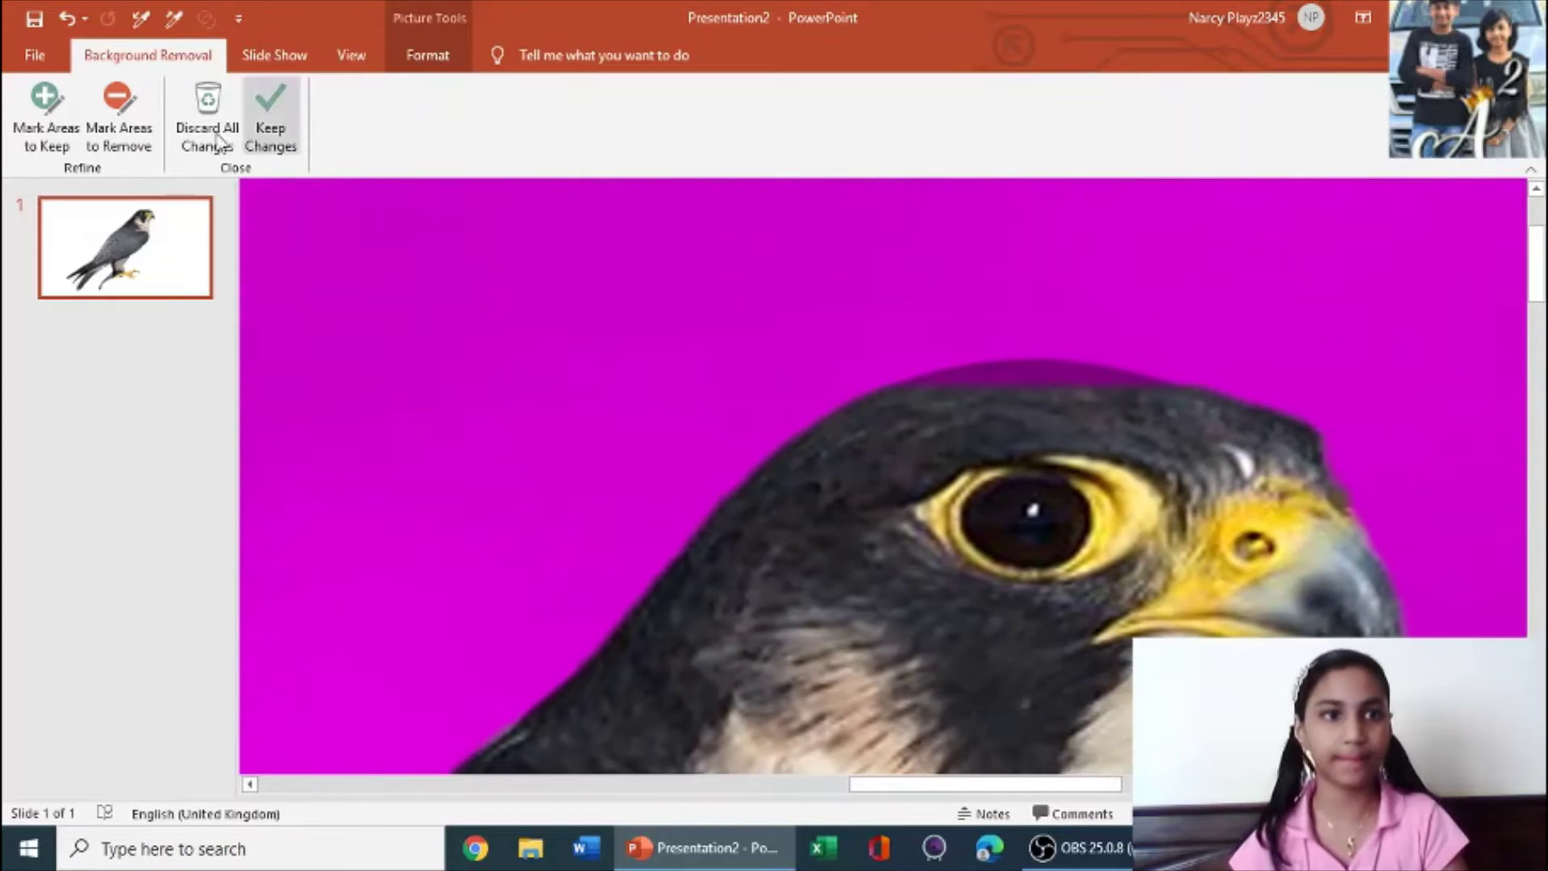
# Mark the top of the falcon's head to keep and apply the changes.
pyautogui.click(46, 113)
pyautogui.moveTo(1046, 358); pyautogui.dragTo(1018, 410)
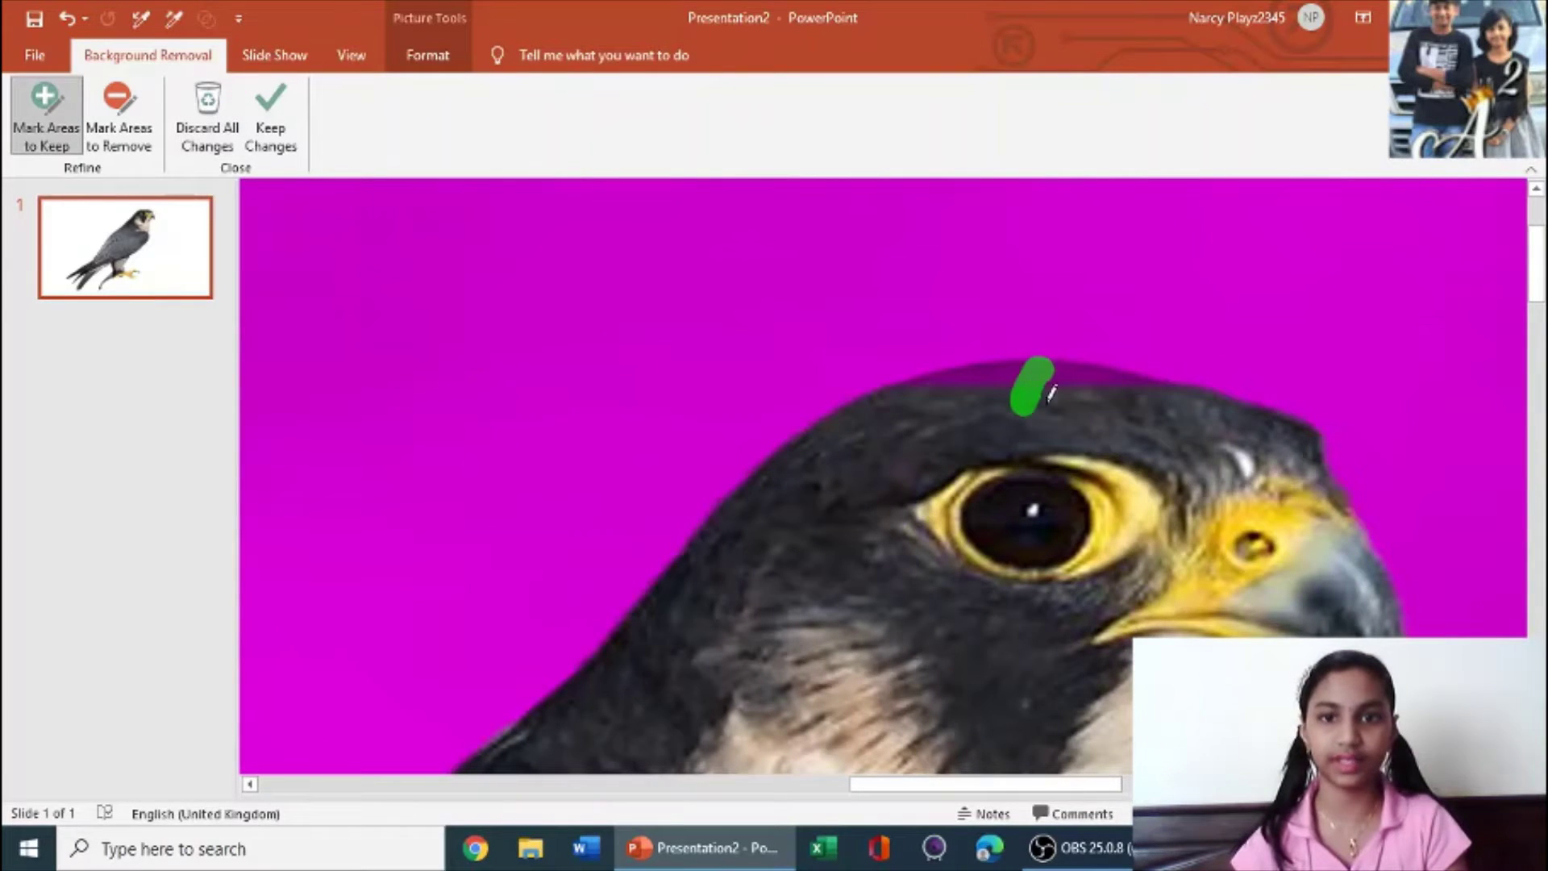
pyautogui.scroll(-3, 1086, 380)
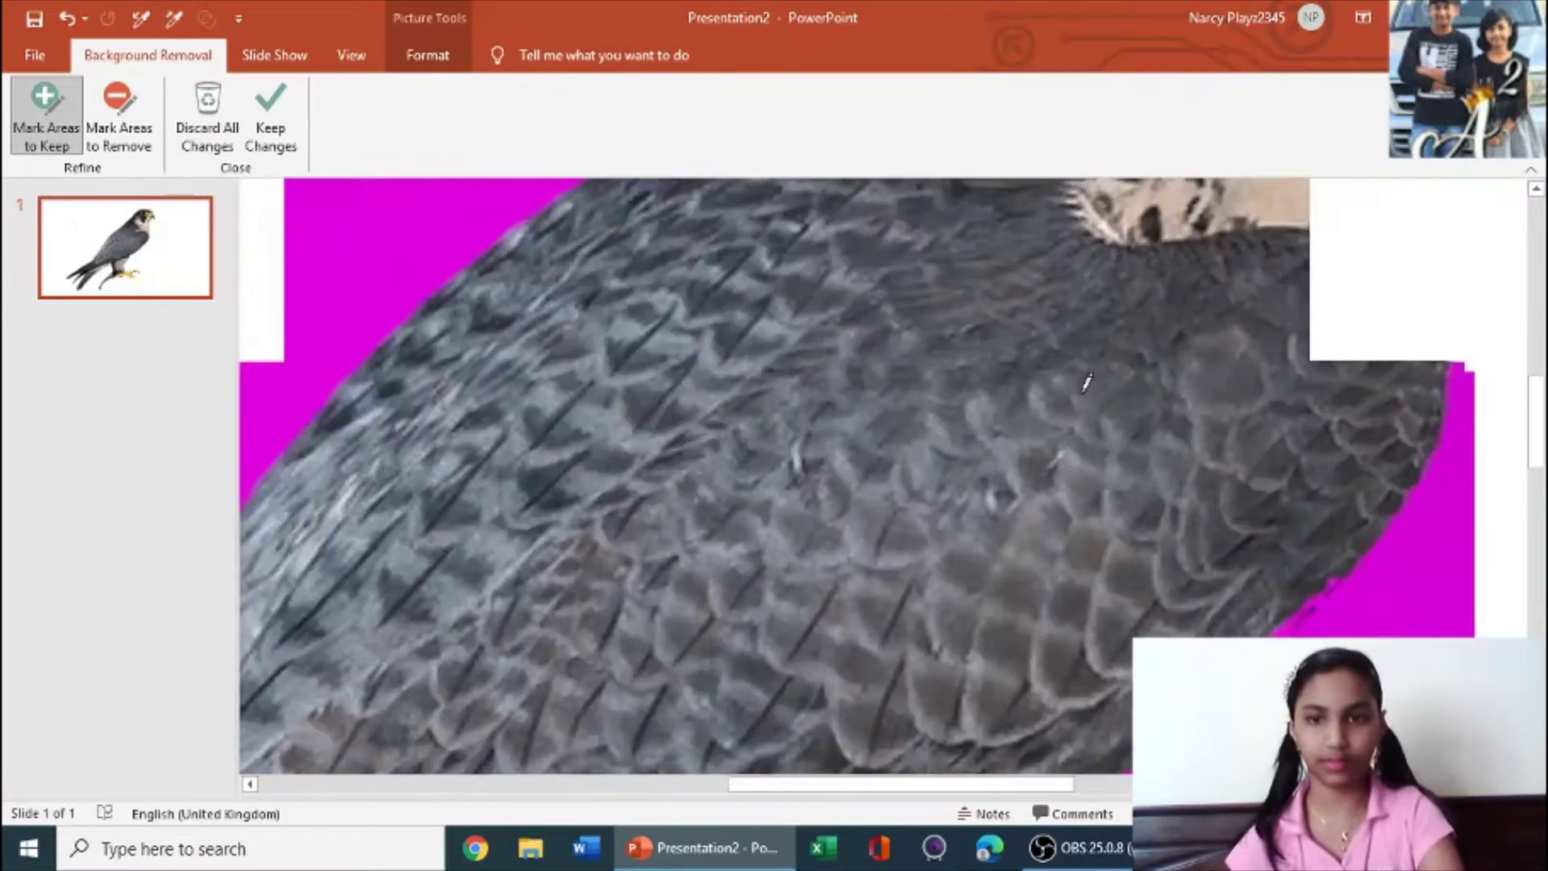
pyautogui.scroll(-3, 1048, 362)
pyautogui.scroll(-3, 887, 323)
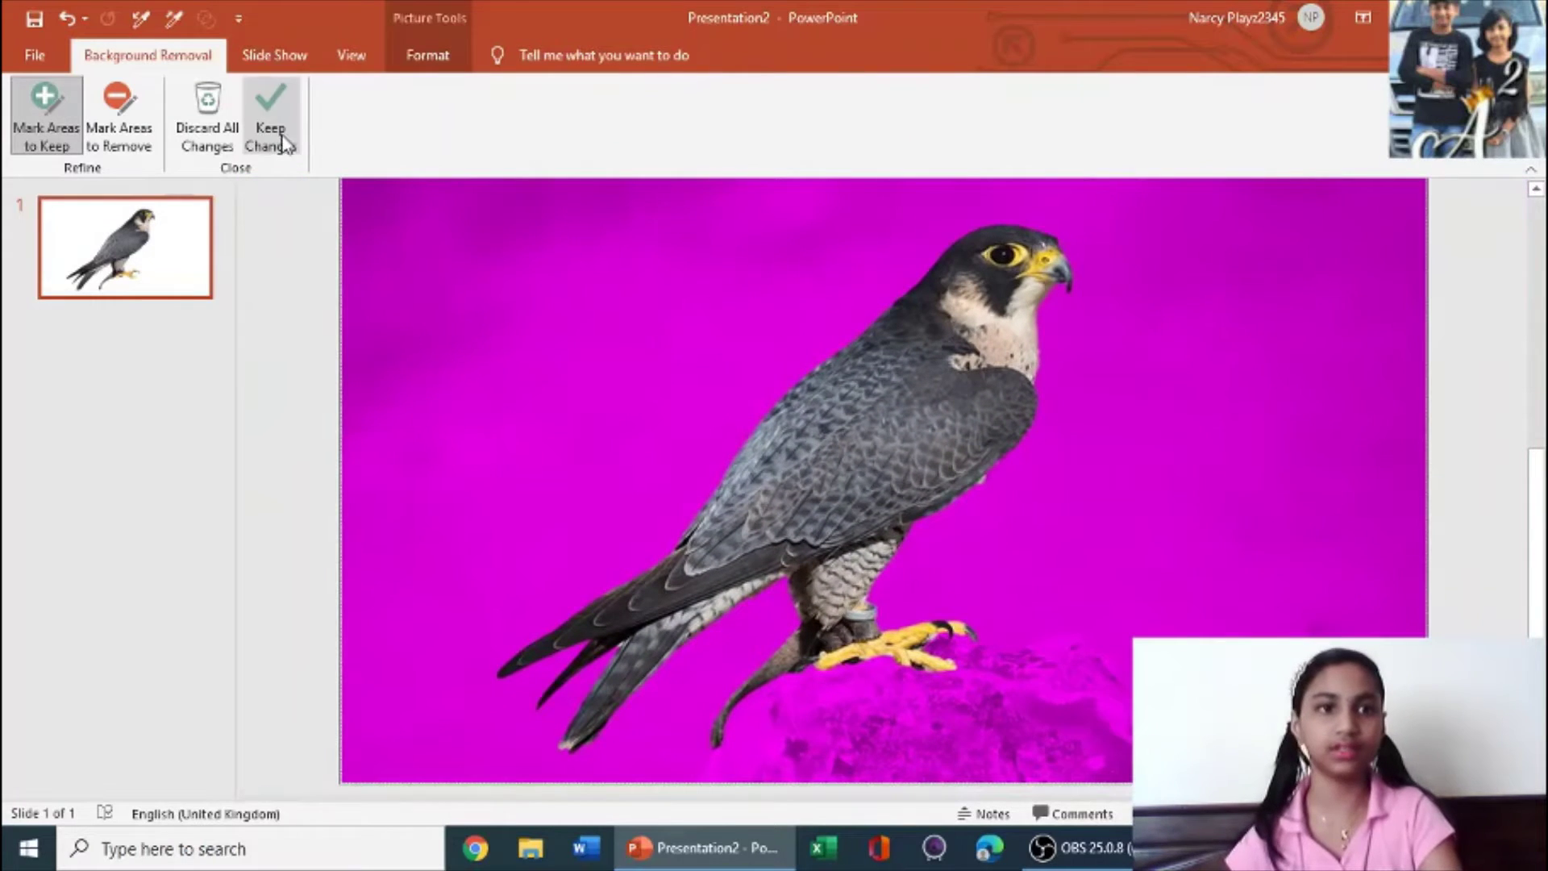
pyautogui.click(275, 129)
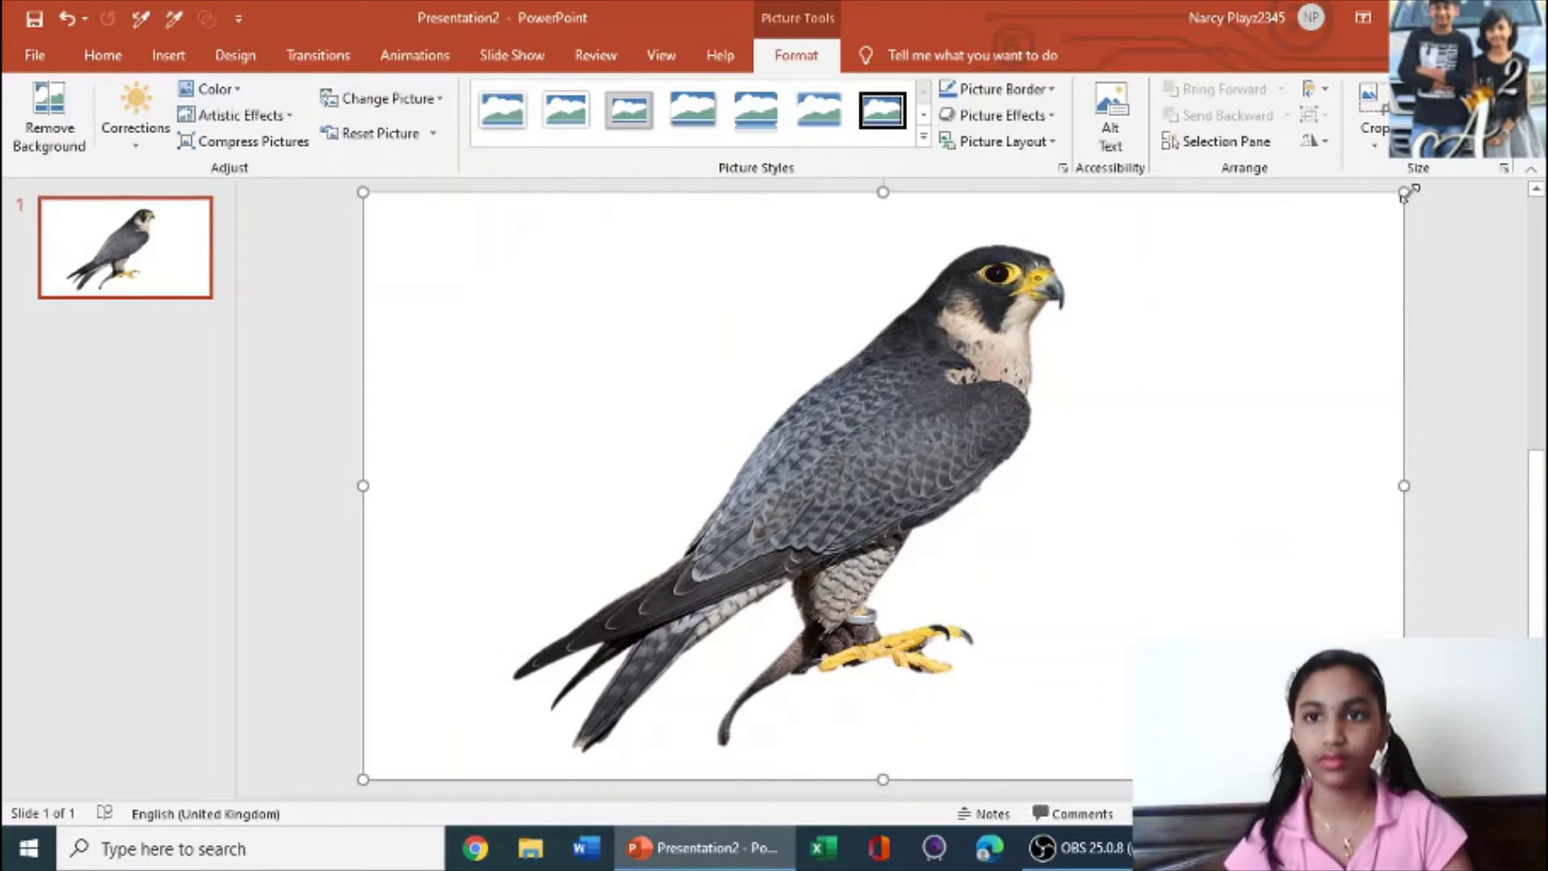
# Shrink the falcon from its top-right corner and move it toward the slide centre.
pyautogui.moveTo(1405, 194); pyautogui.dragTo(1013, 408)
pyautogui.moveTo(822, 519)
pyautogui.mouseDown()
pyautogui.moveTo(700, 578)
pyautogui.moveTo(871, 493)
pyautogui.mouseUp()
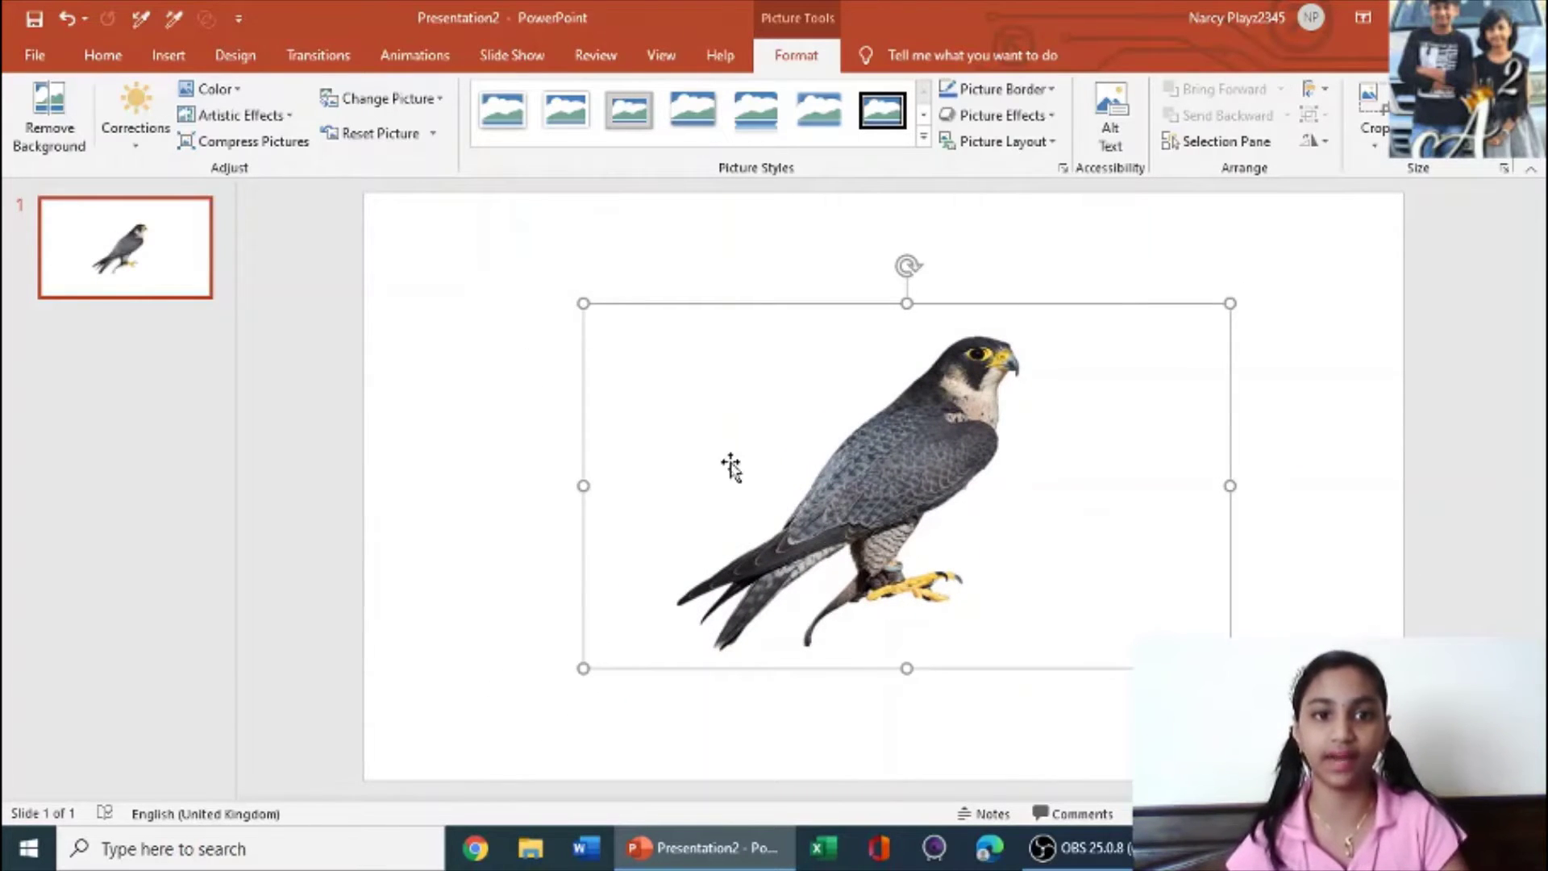
pyautogui.click(460, 595)
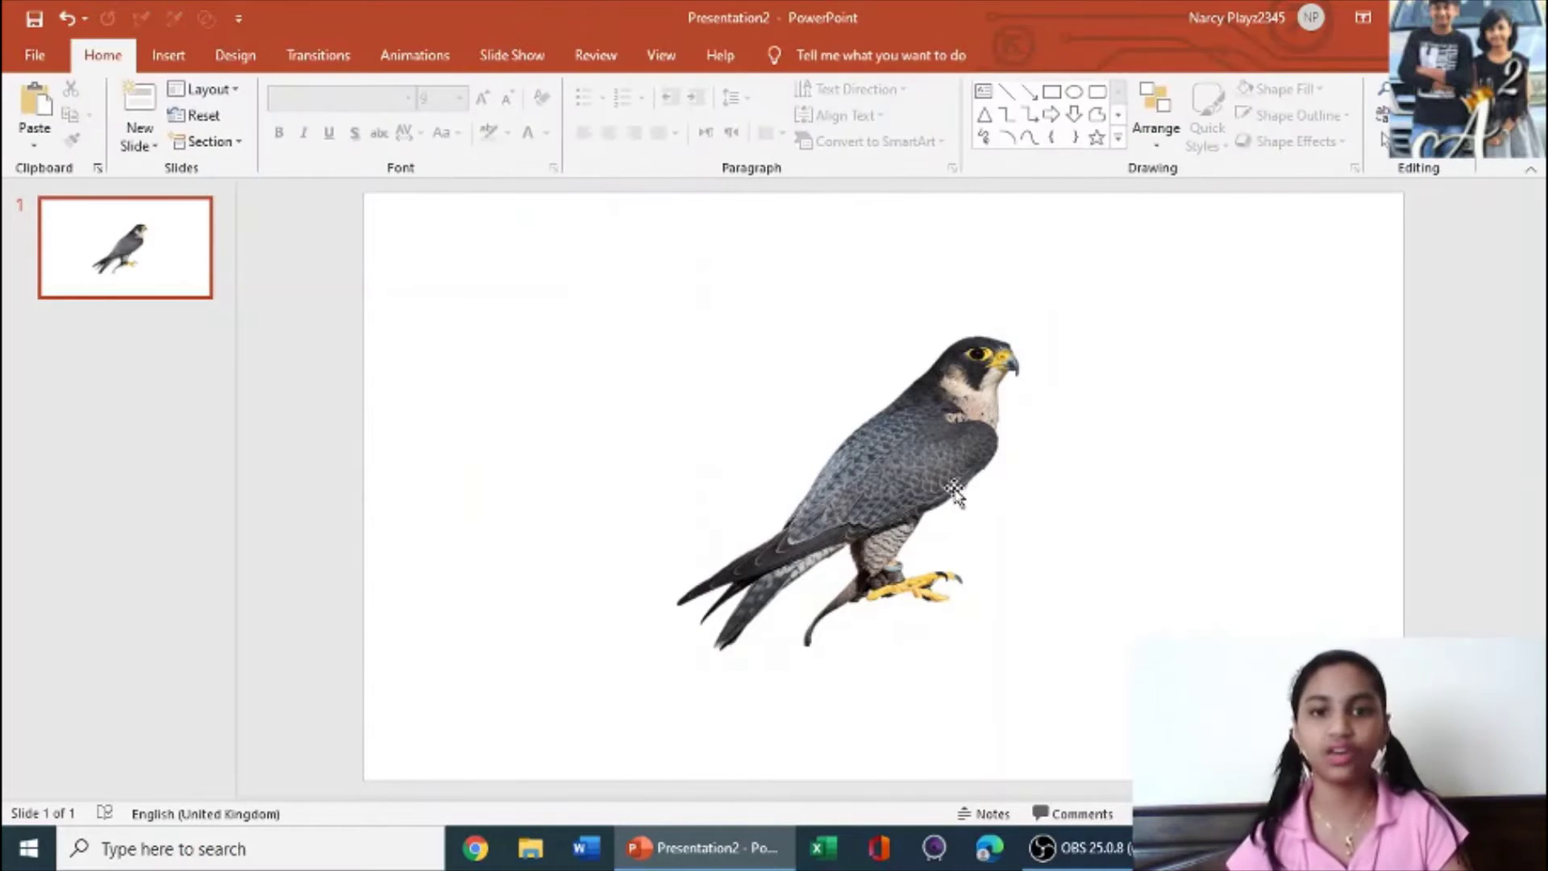
# Try a Gradient fill in Format Background and recentre the falcon picture.
pyautogui.rightClick(413, 758)
pyautogui.click(548, 714)
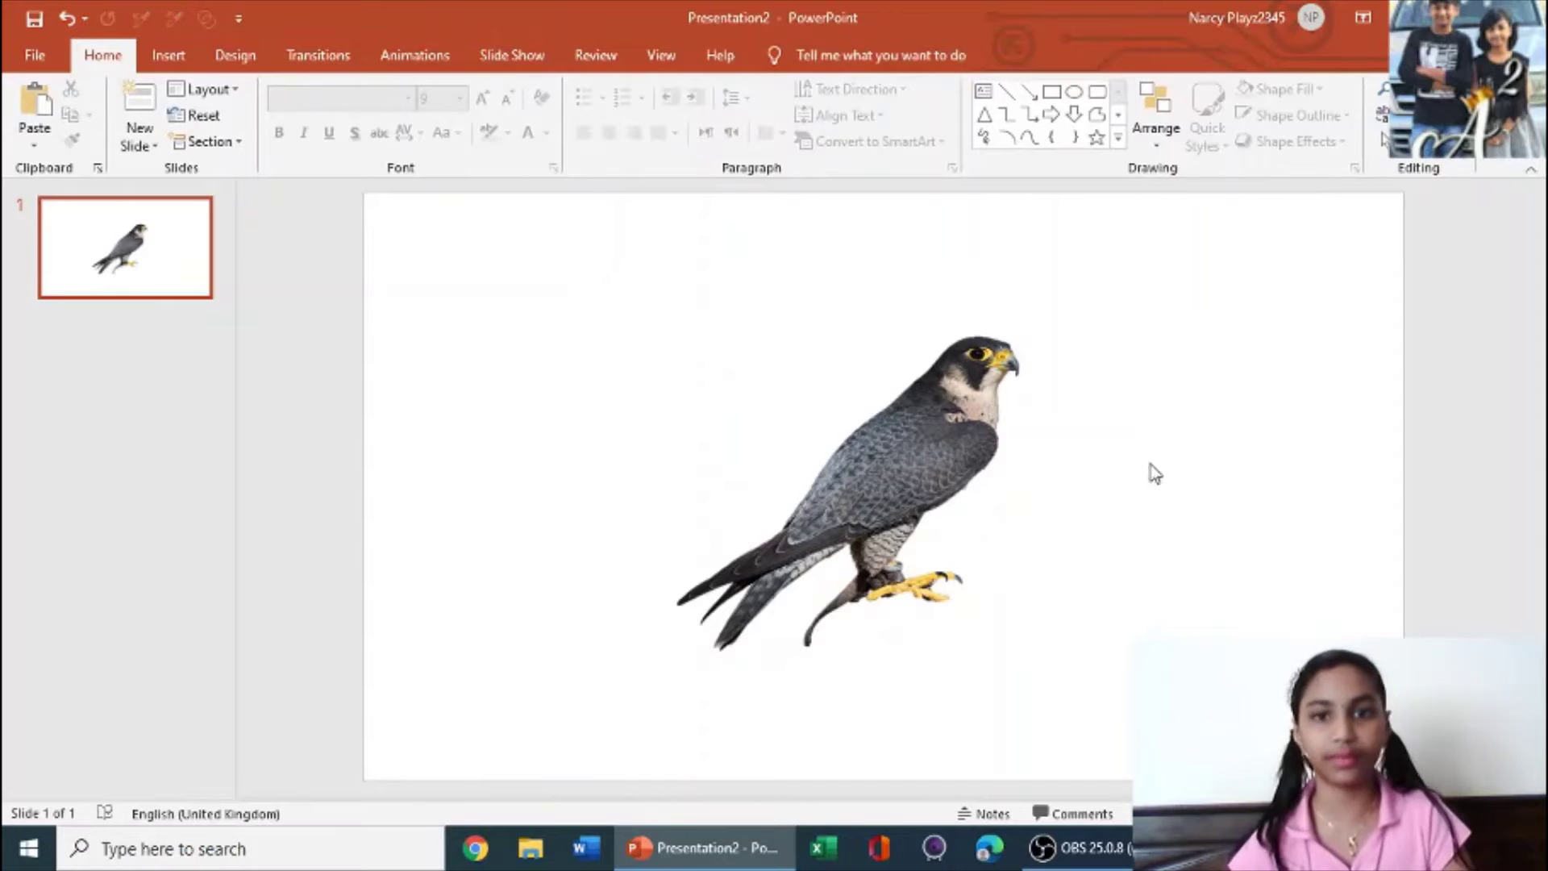
pyautogui.click(1324, 361)
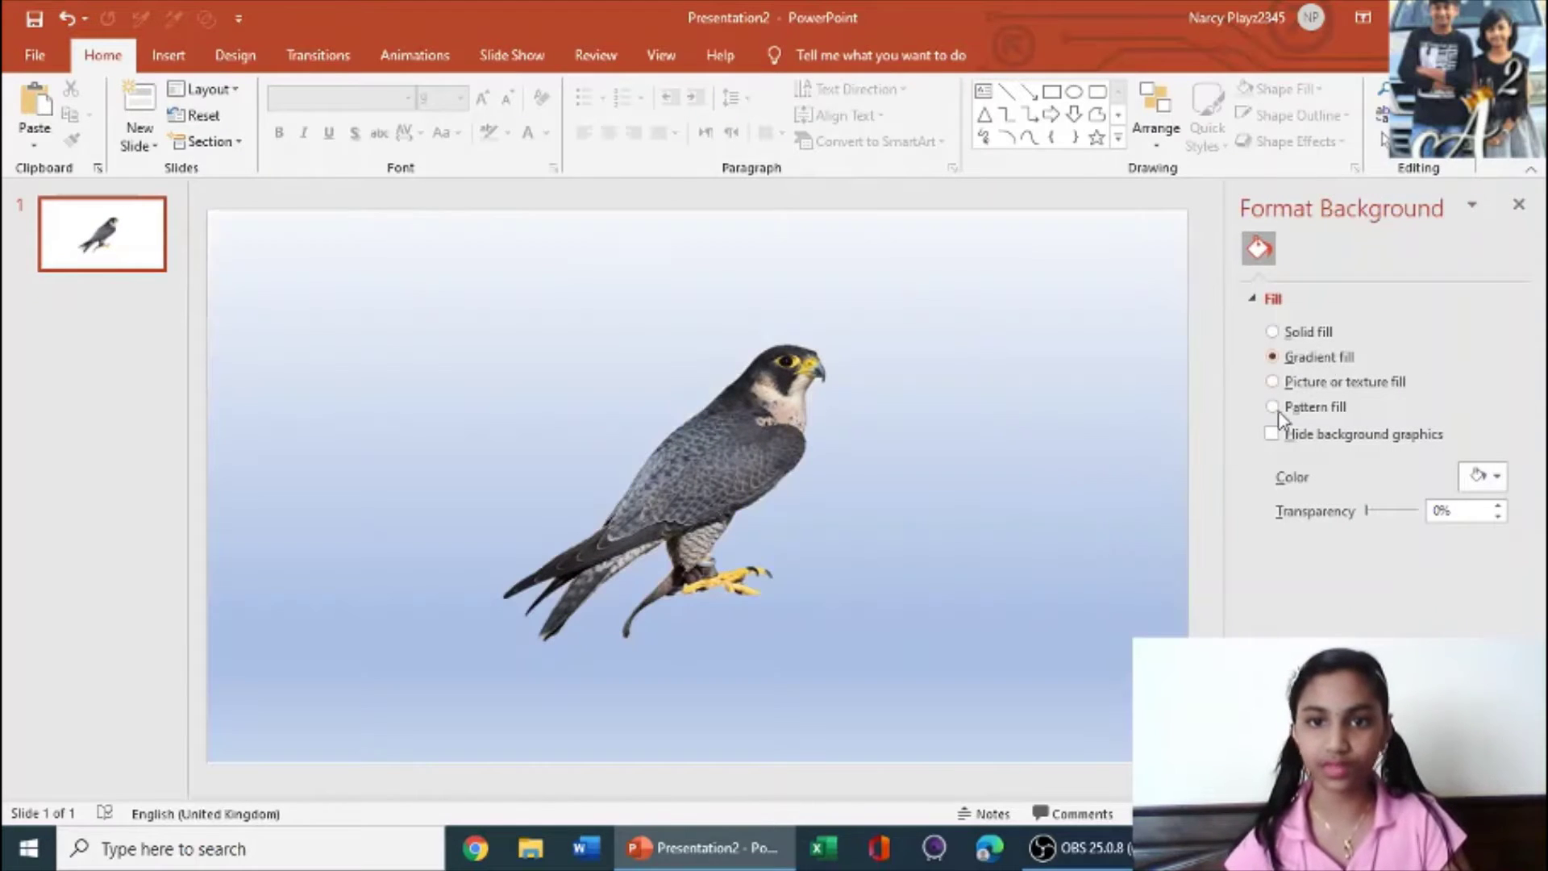
pyautogui.moveTo(682, 478)
pyautogui.mouseDown()
pyautogui.moveTo(707, 440)
pyautogui.moveTo(707, 457)
pyautogui.mouseUp()
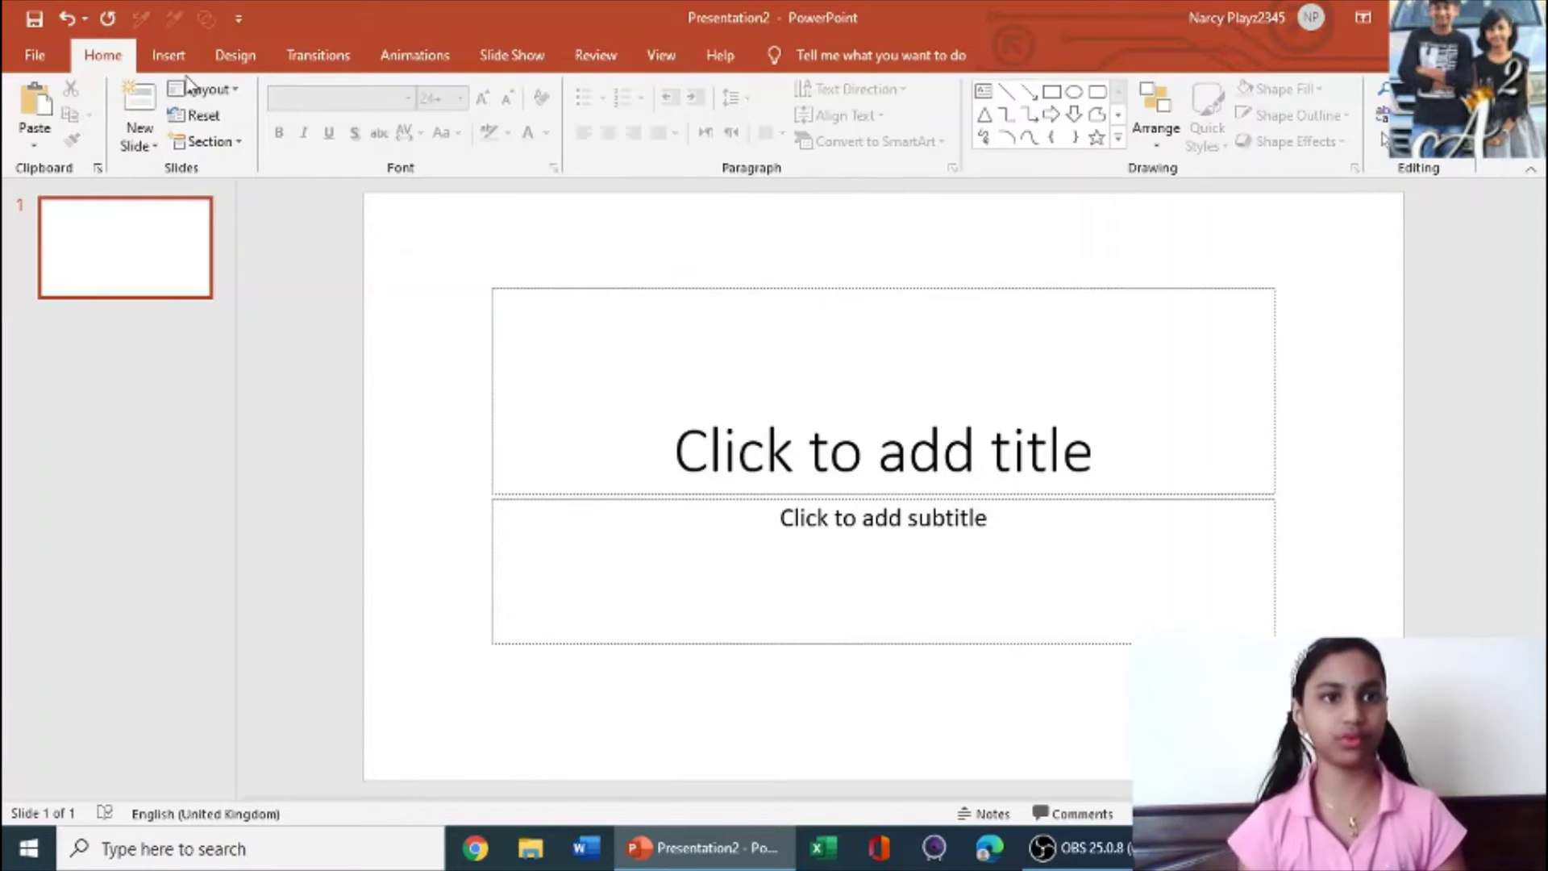
# On the Insert tab, delete both slide 1 placeholders and open Get Add-ins.
pyautogui.click(168, 57)
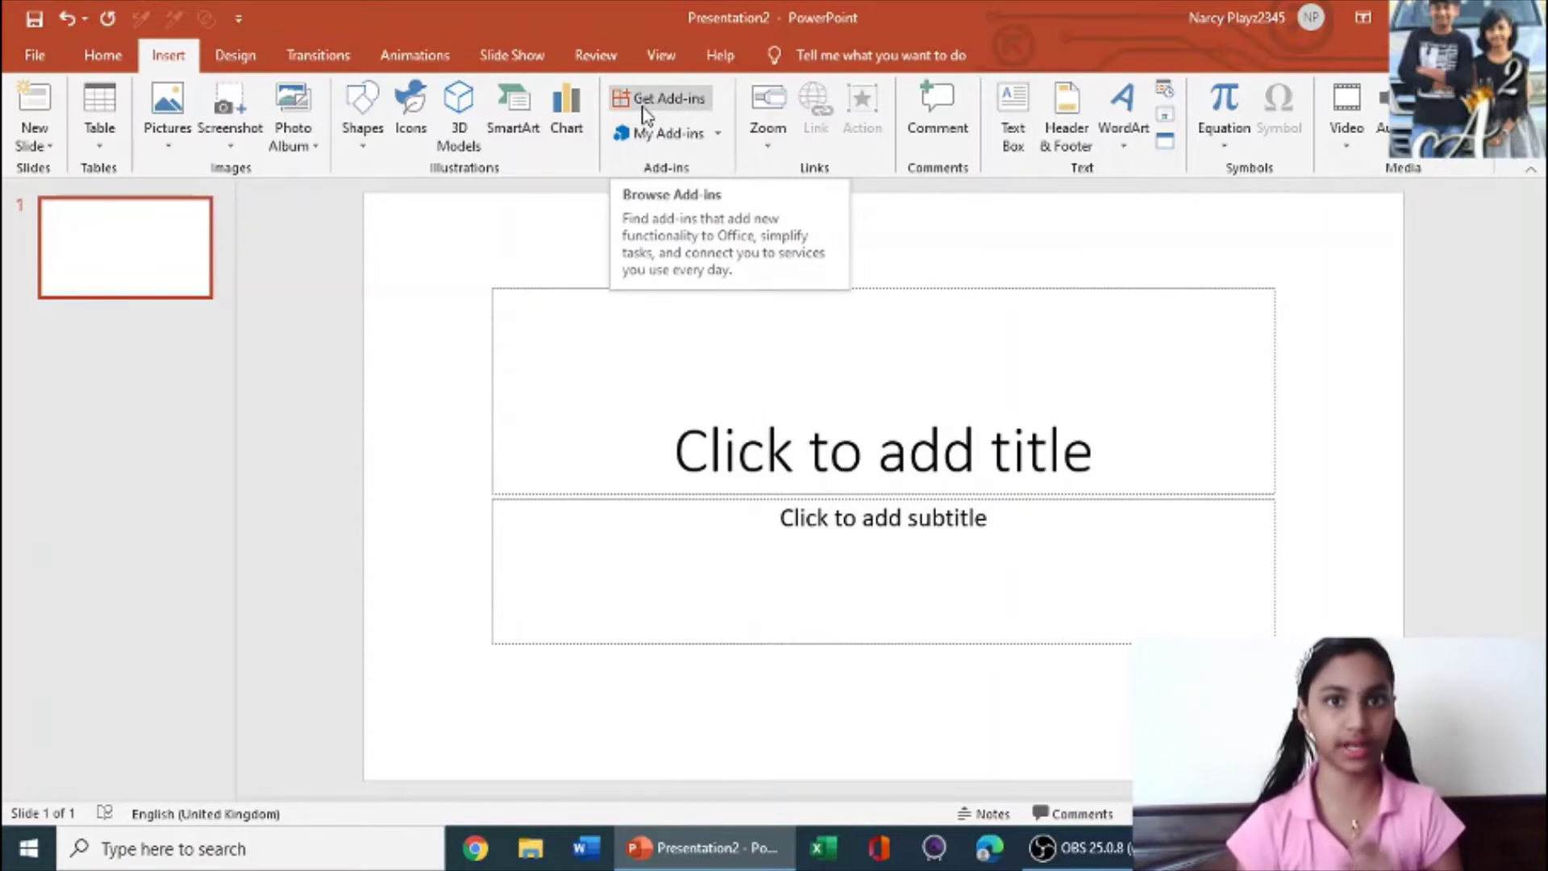
pyautogui.moveTo(439, 246); pyautogui.dragTo(1314, 718)
pyautogui.press('Delete')
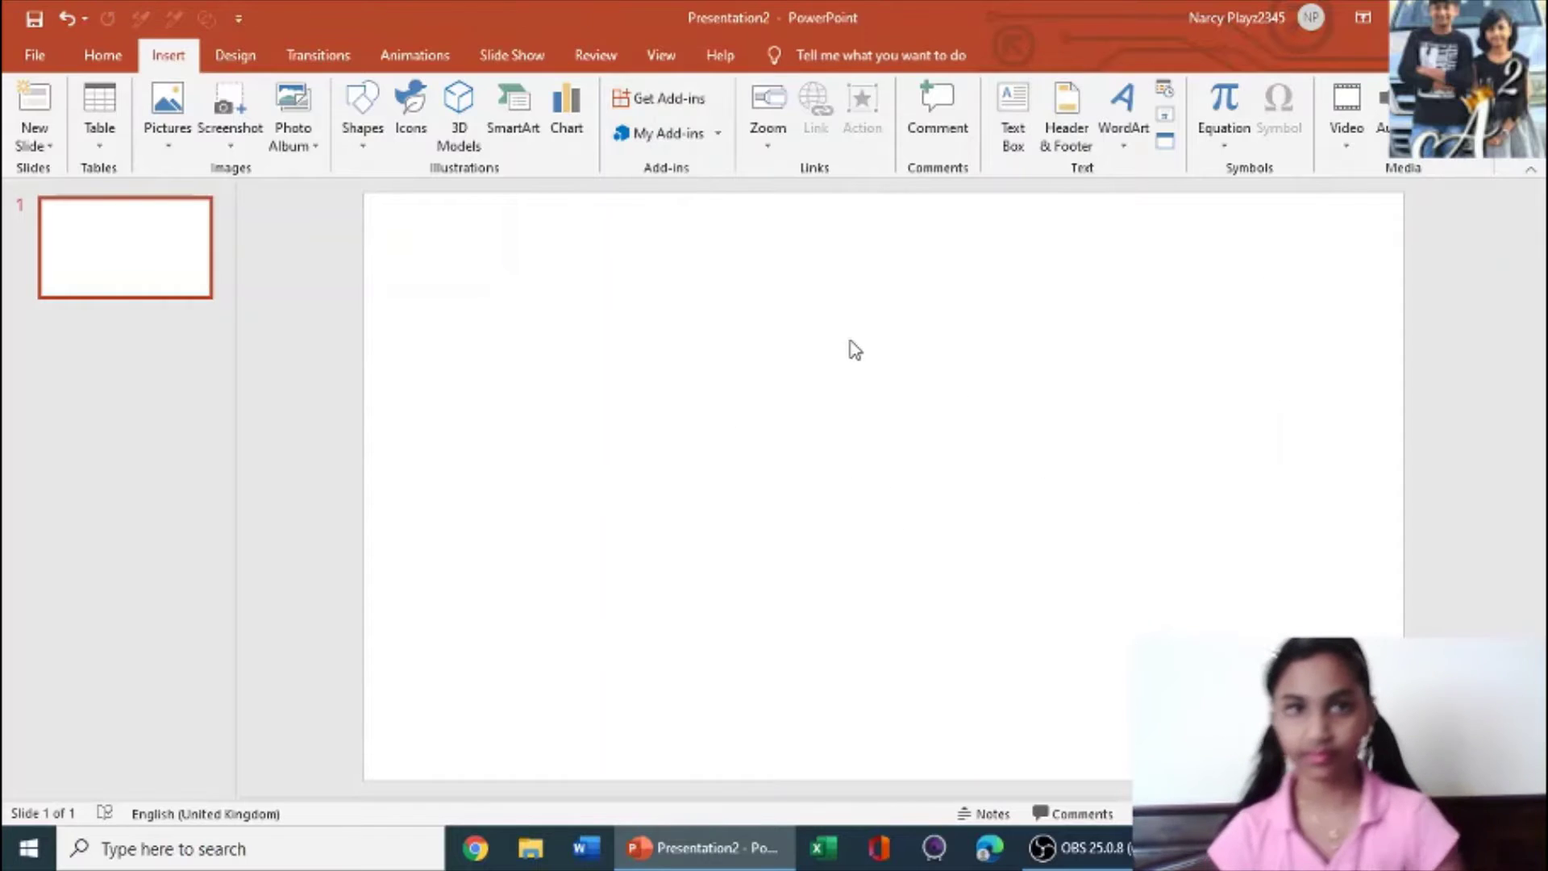
pyautogui.click(669, 100)
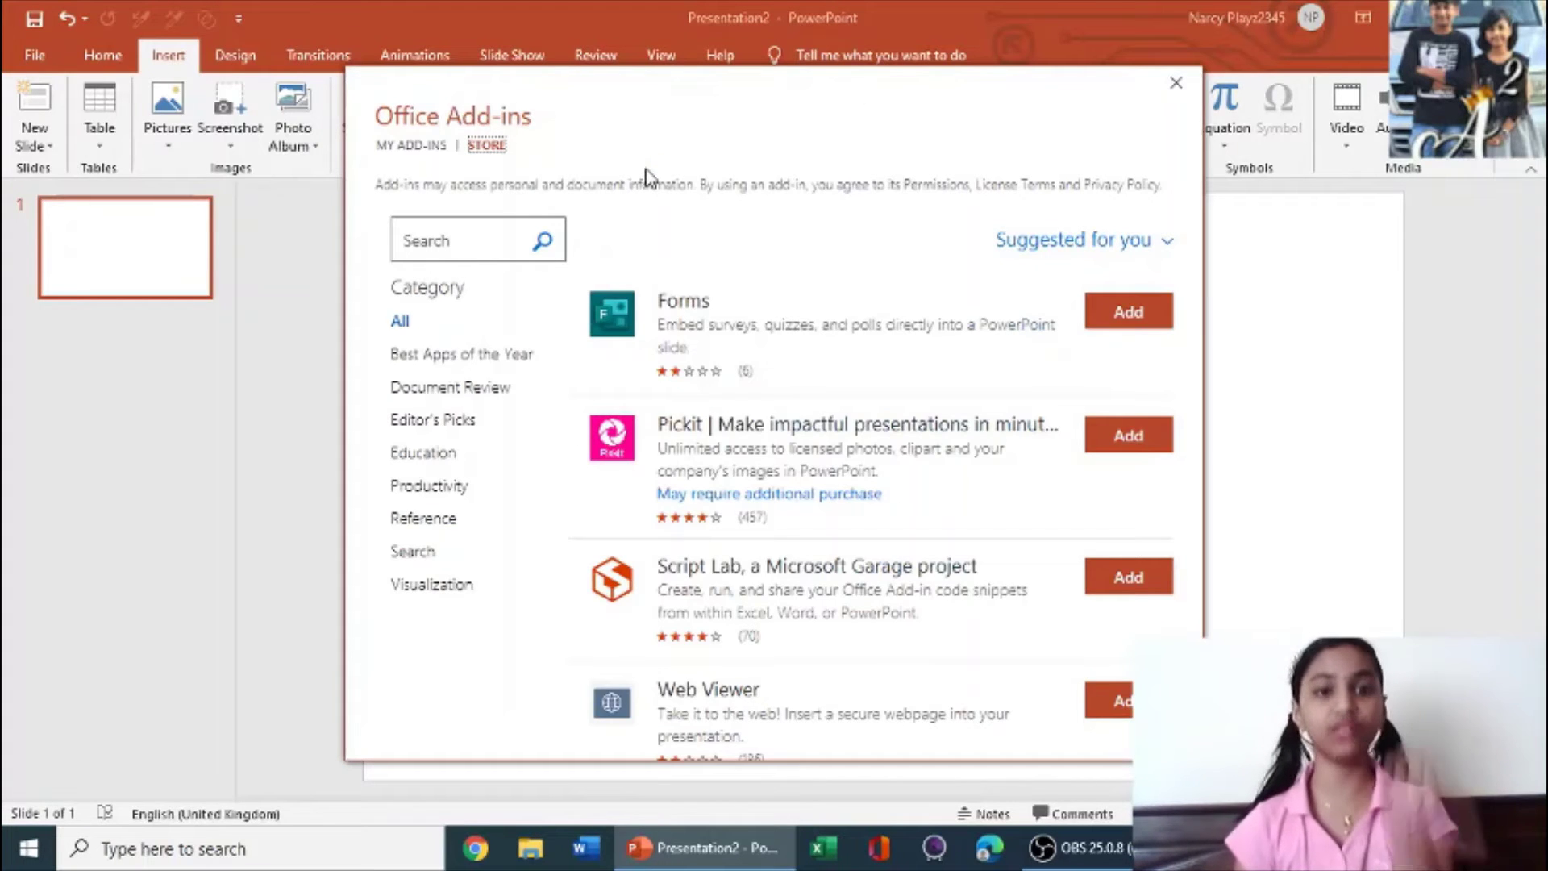
# Search the add-in store for 'QR4Office' and add the QR4Office add-in.
pyautogui.click(475, 248)
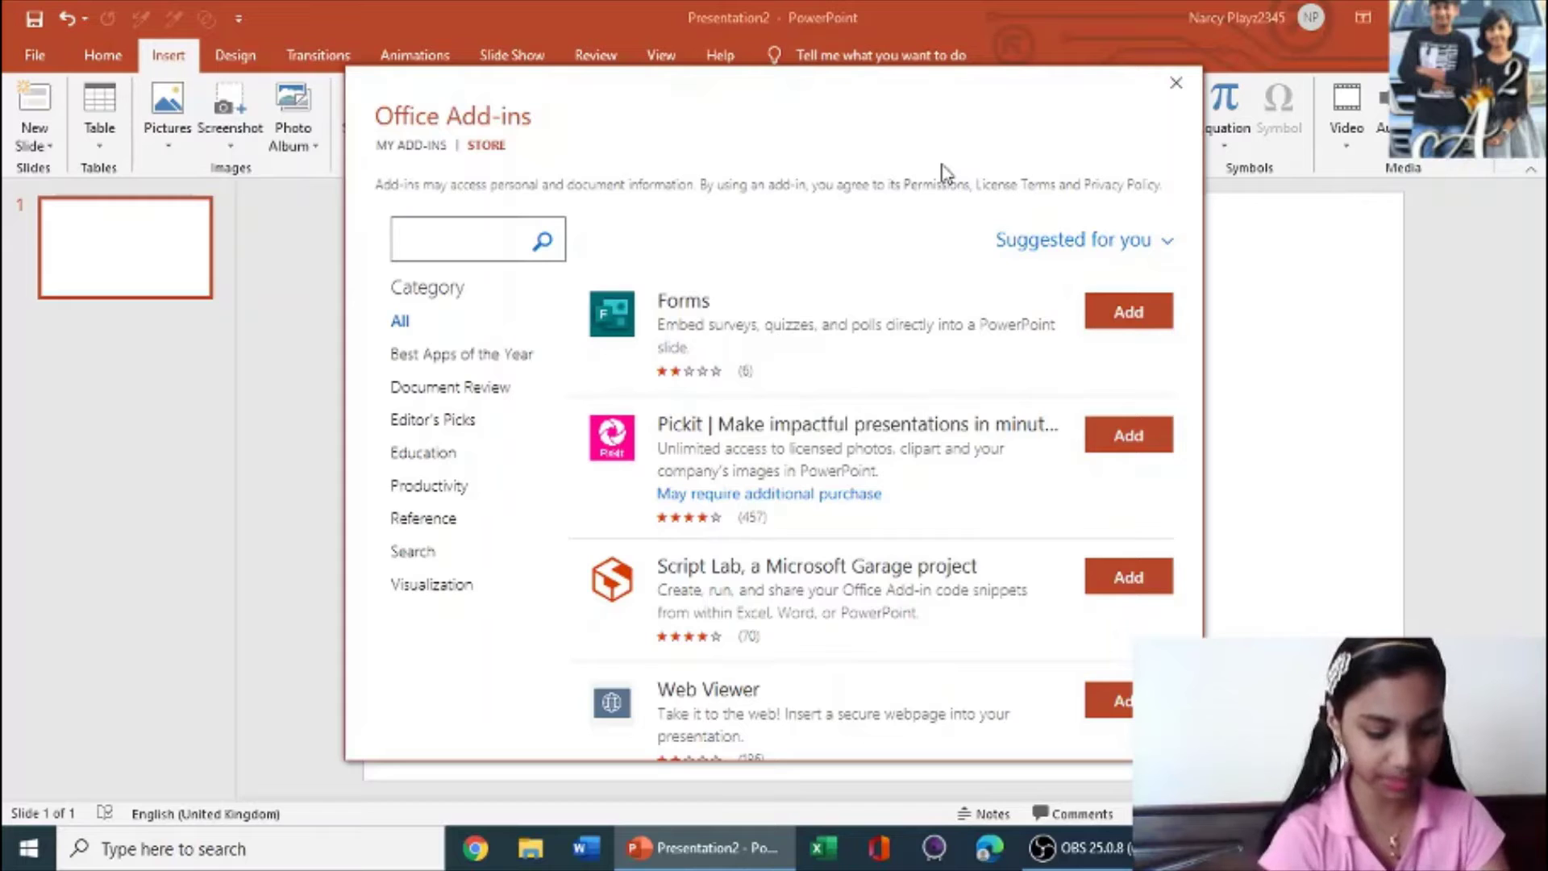
pyautogui.write('QR')
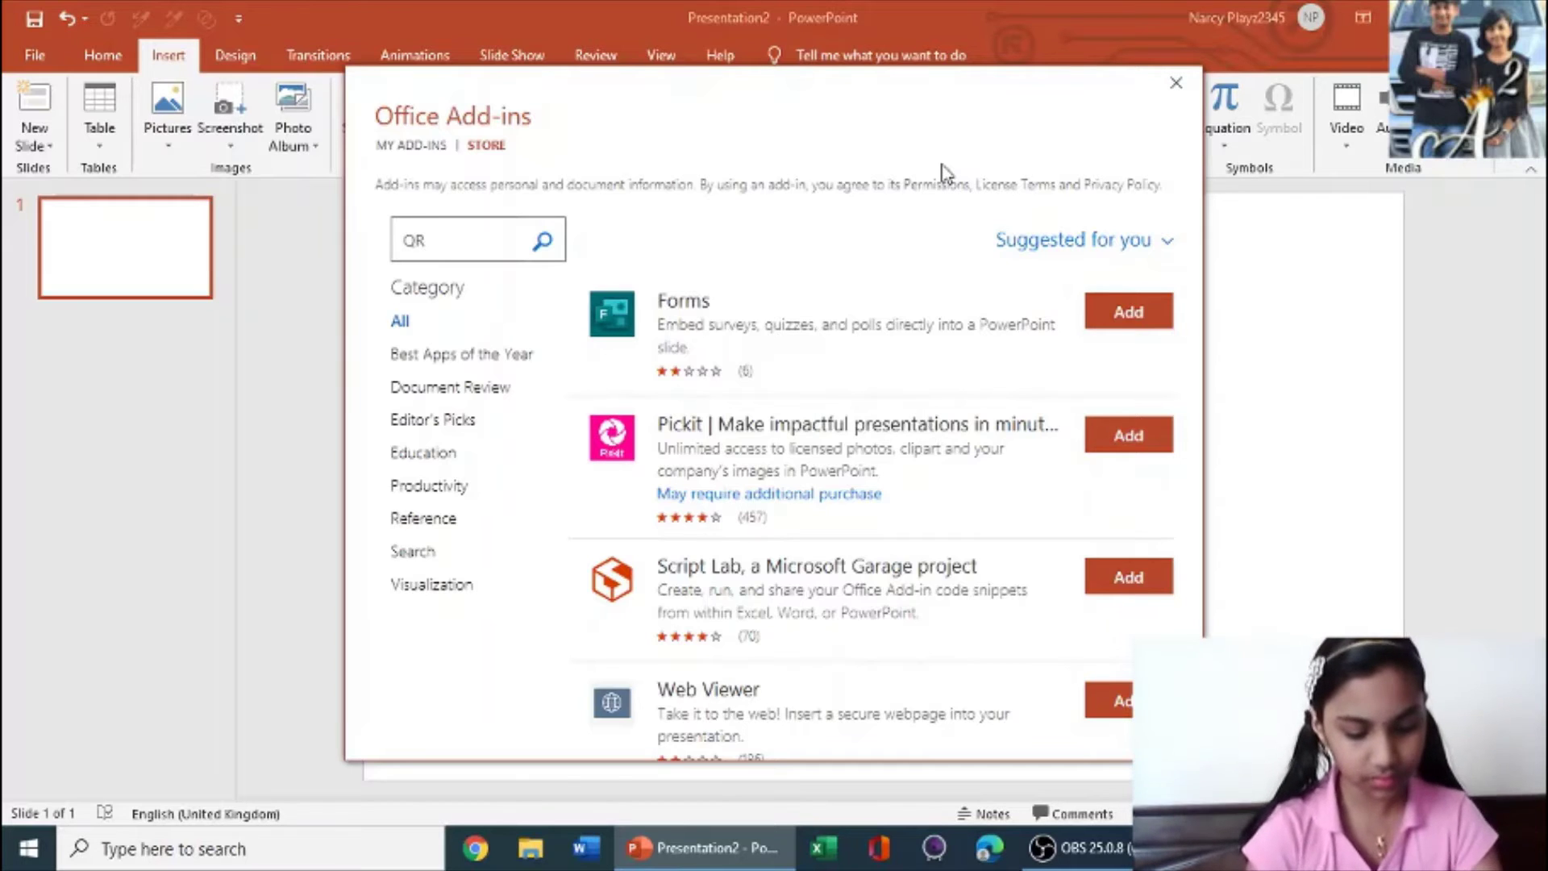
pyautogui.write('4')
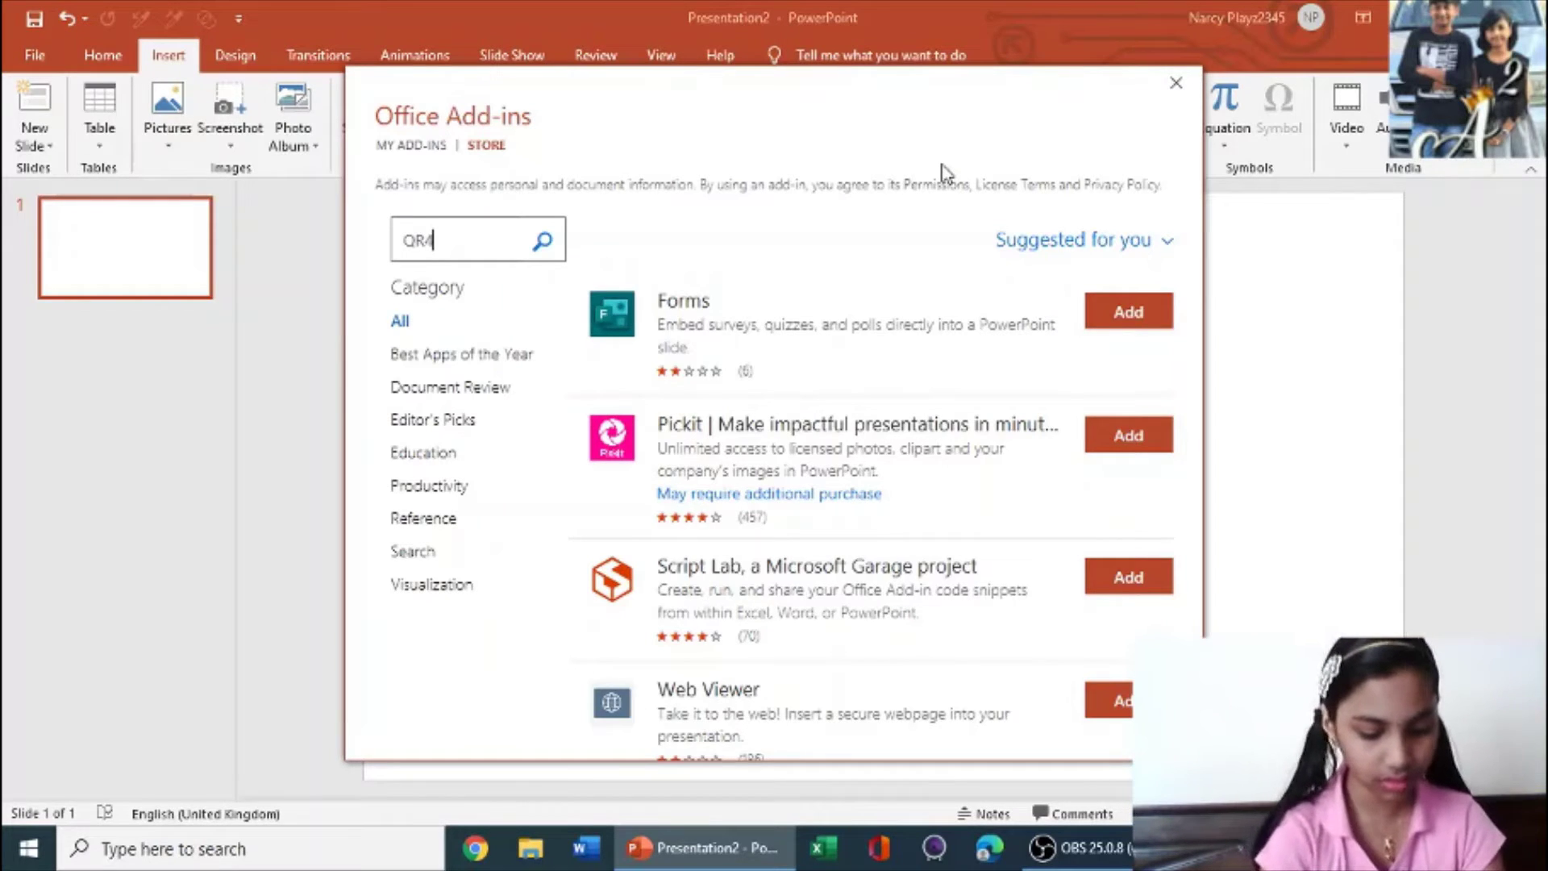
pyautogui.write('Office')
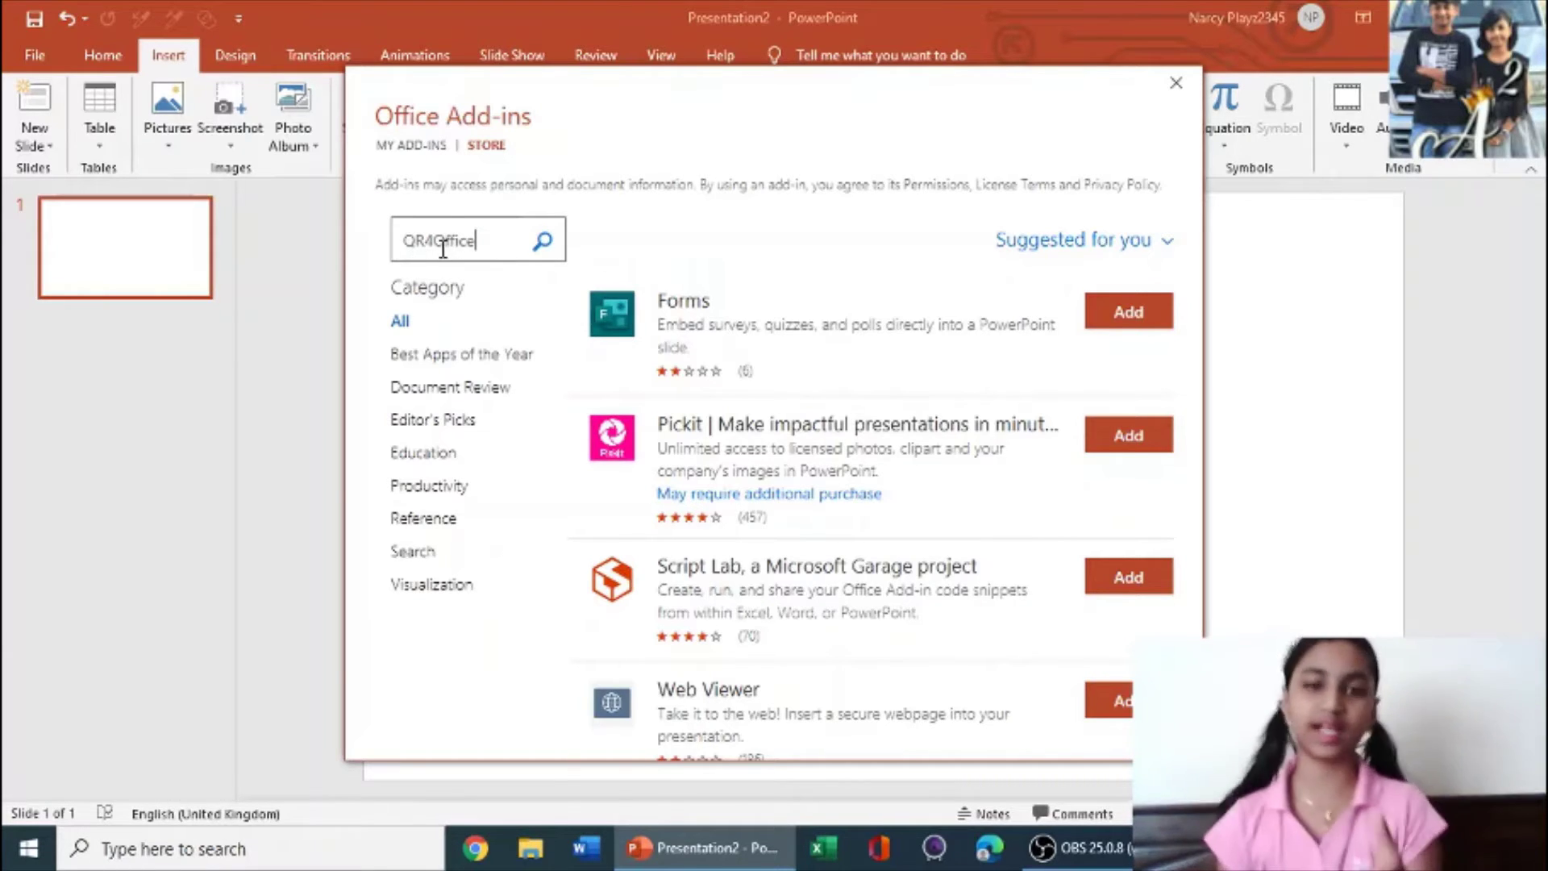
pyautogui.click(546, 243)
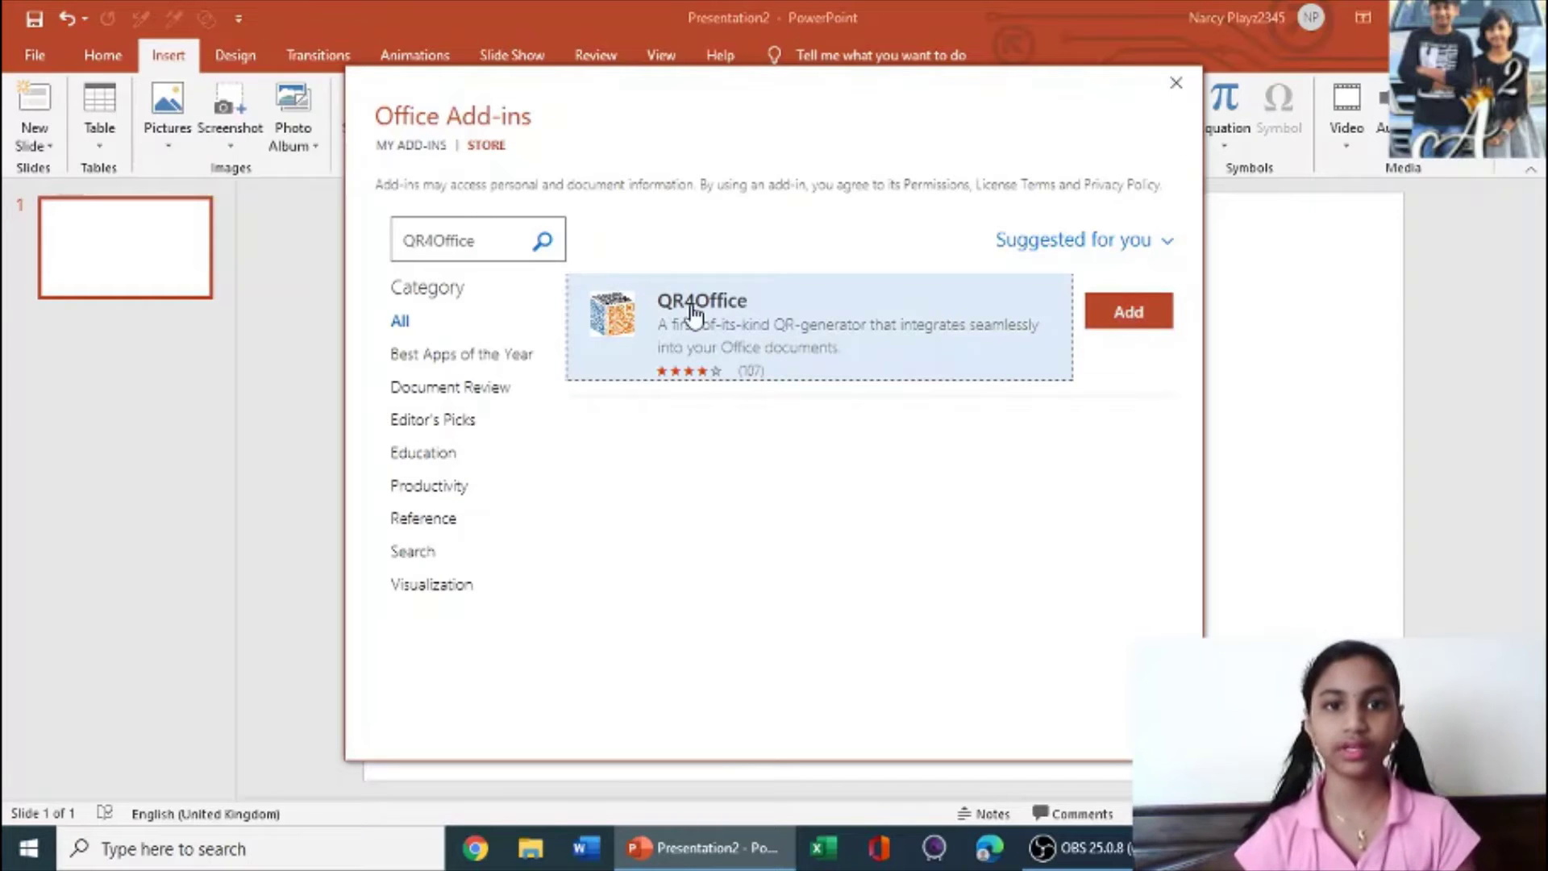
pyautogui.click(1101, 317)
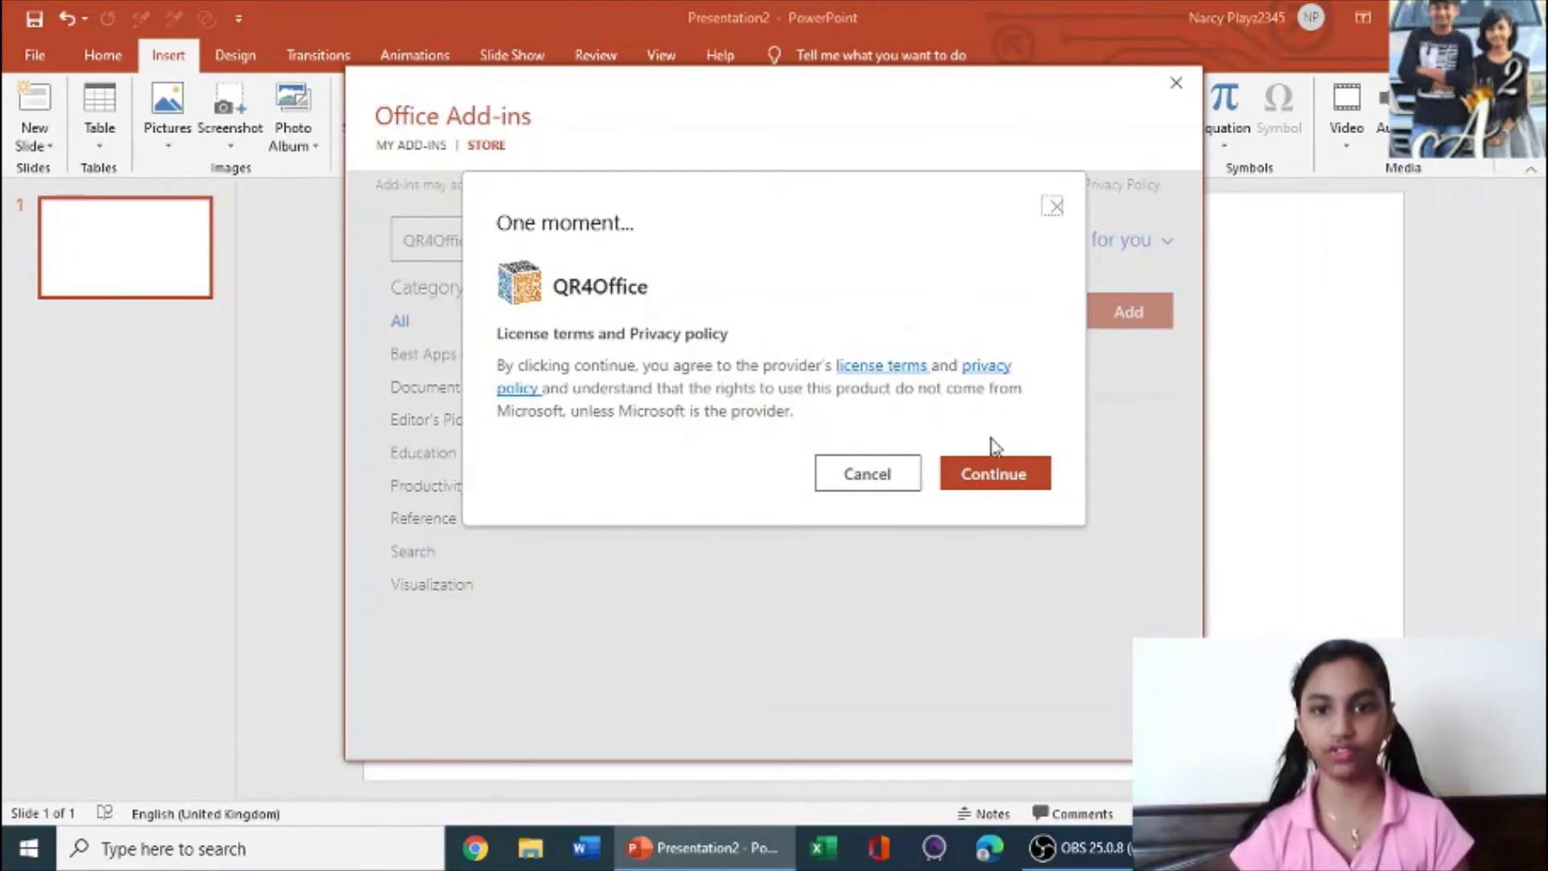
pyautogui.click(994, 476)
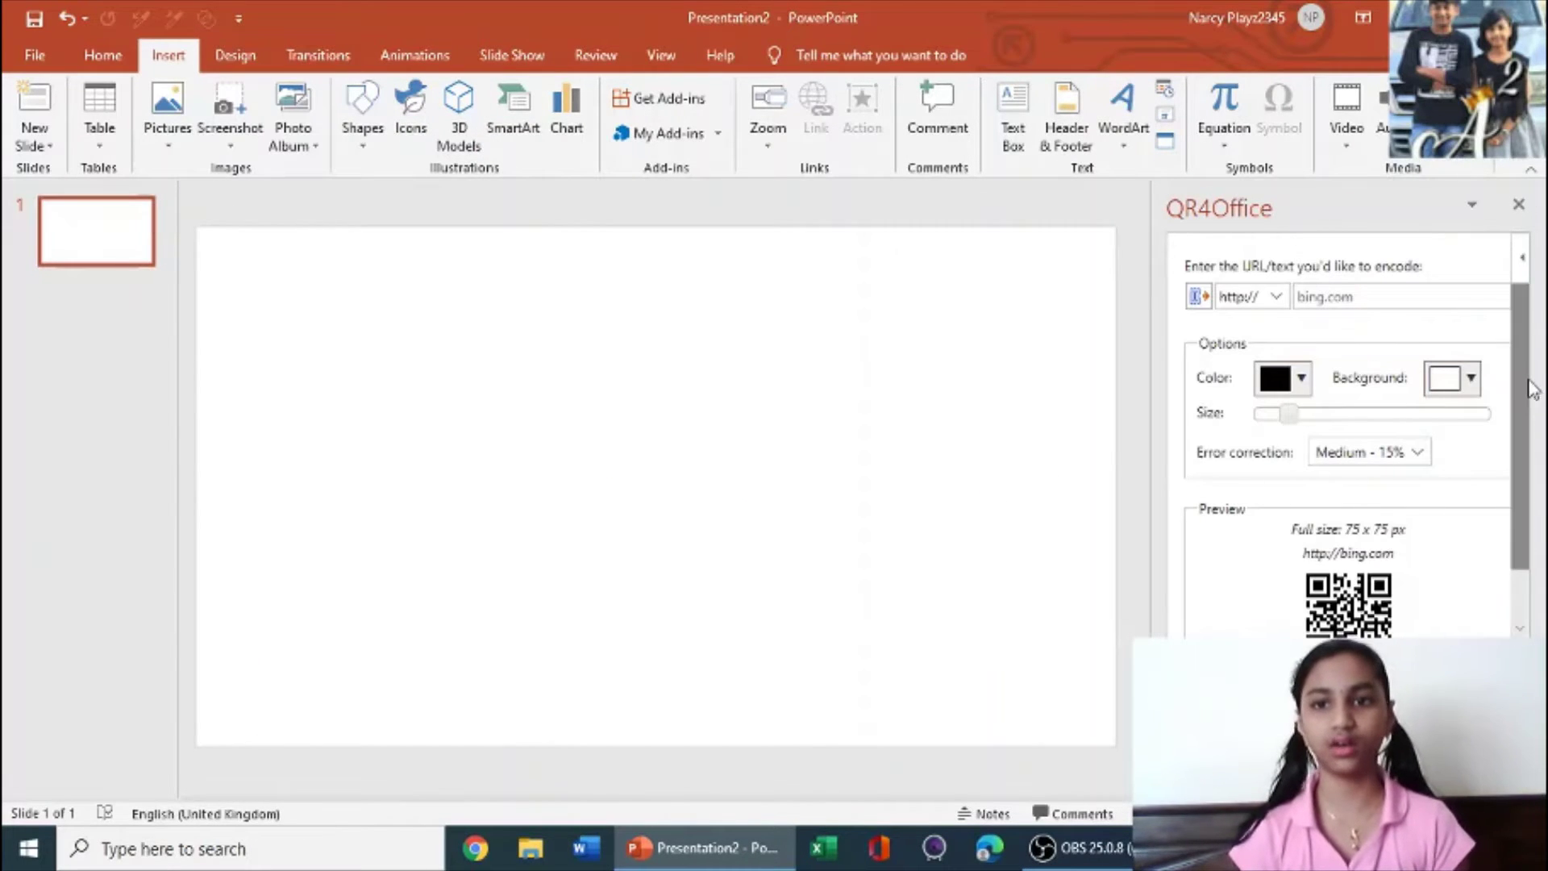
pyautogui.moveTo(1524, 381)
pyautogui.mouseDown()
pyautogui.moveTo(1531, 484)
pyautogui.moveTo(1524, 312)
pyautogui.mouseUp()
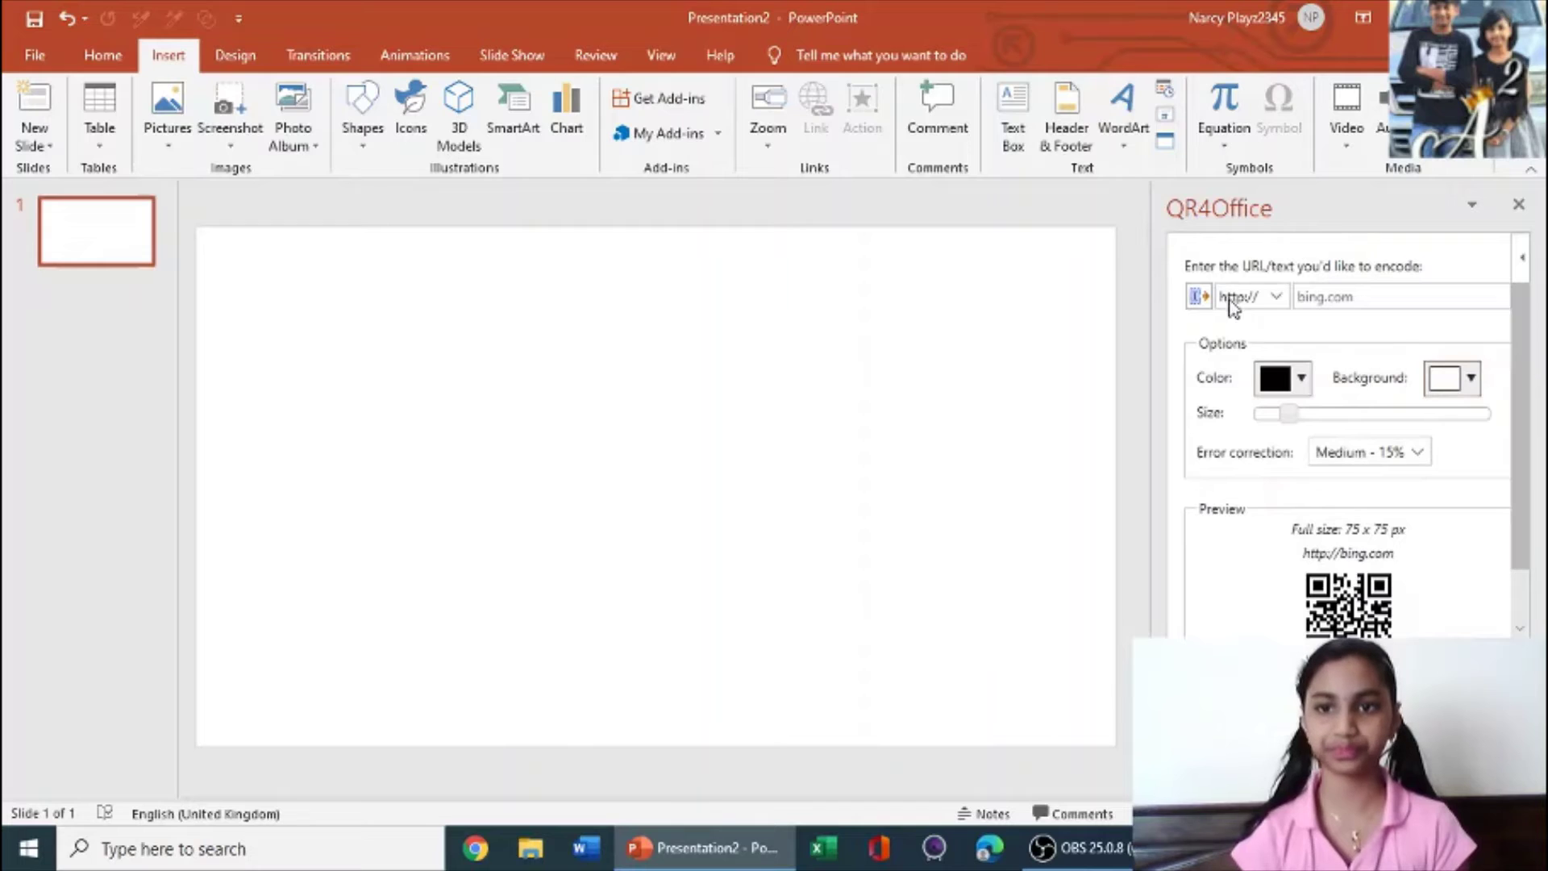
pyautogui.click(1277, 298)
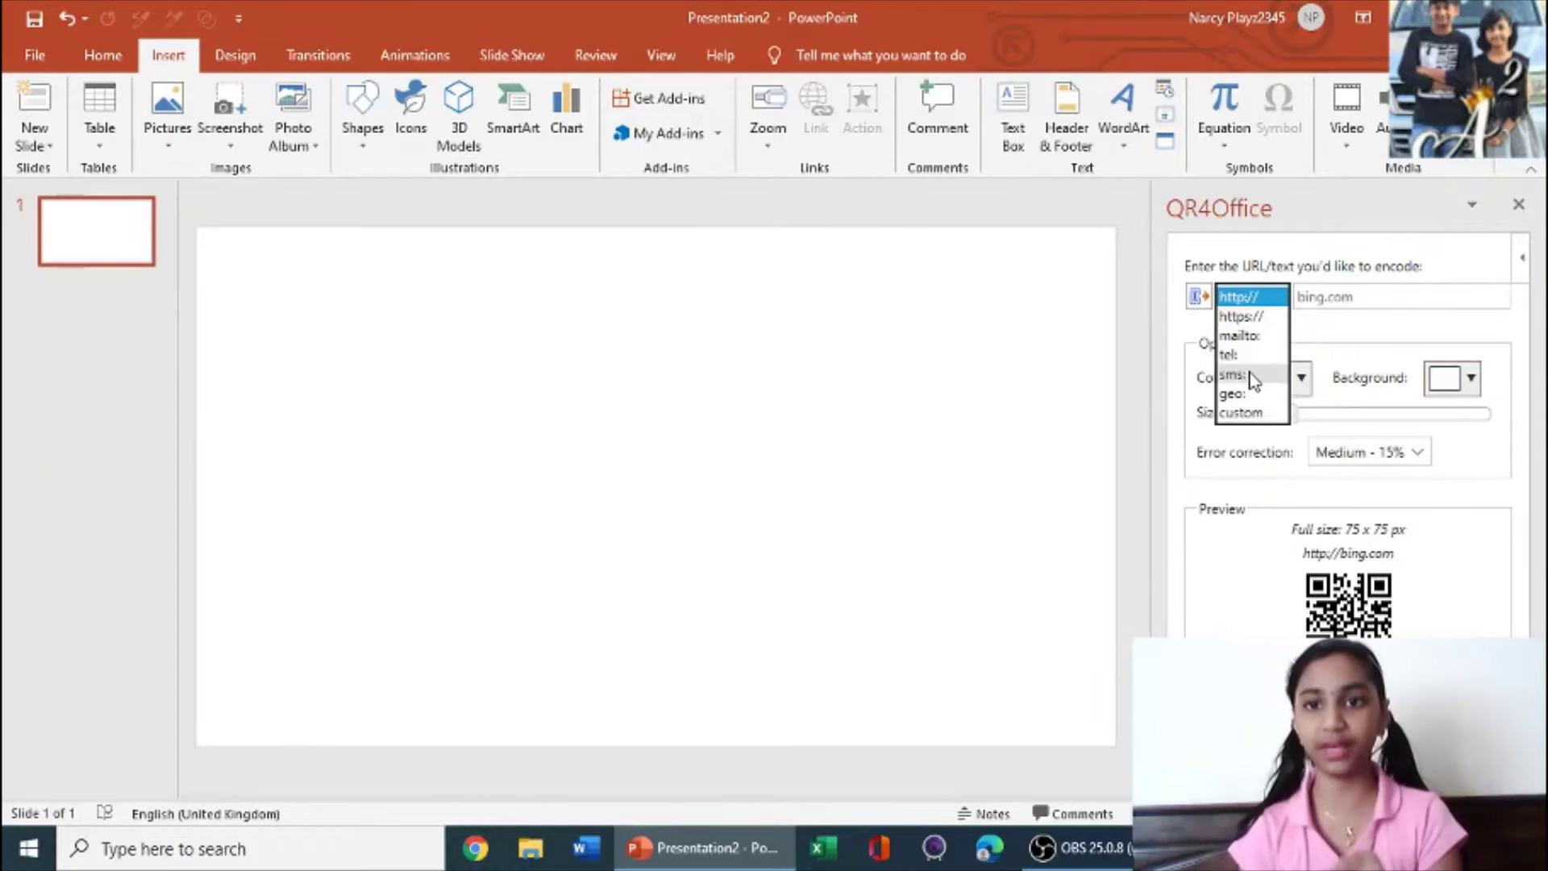
pyautogui.click(1242, 304)
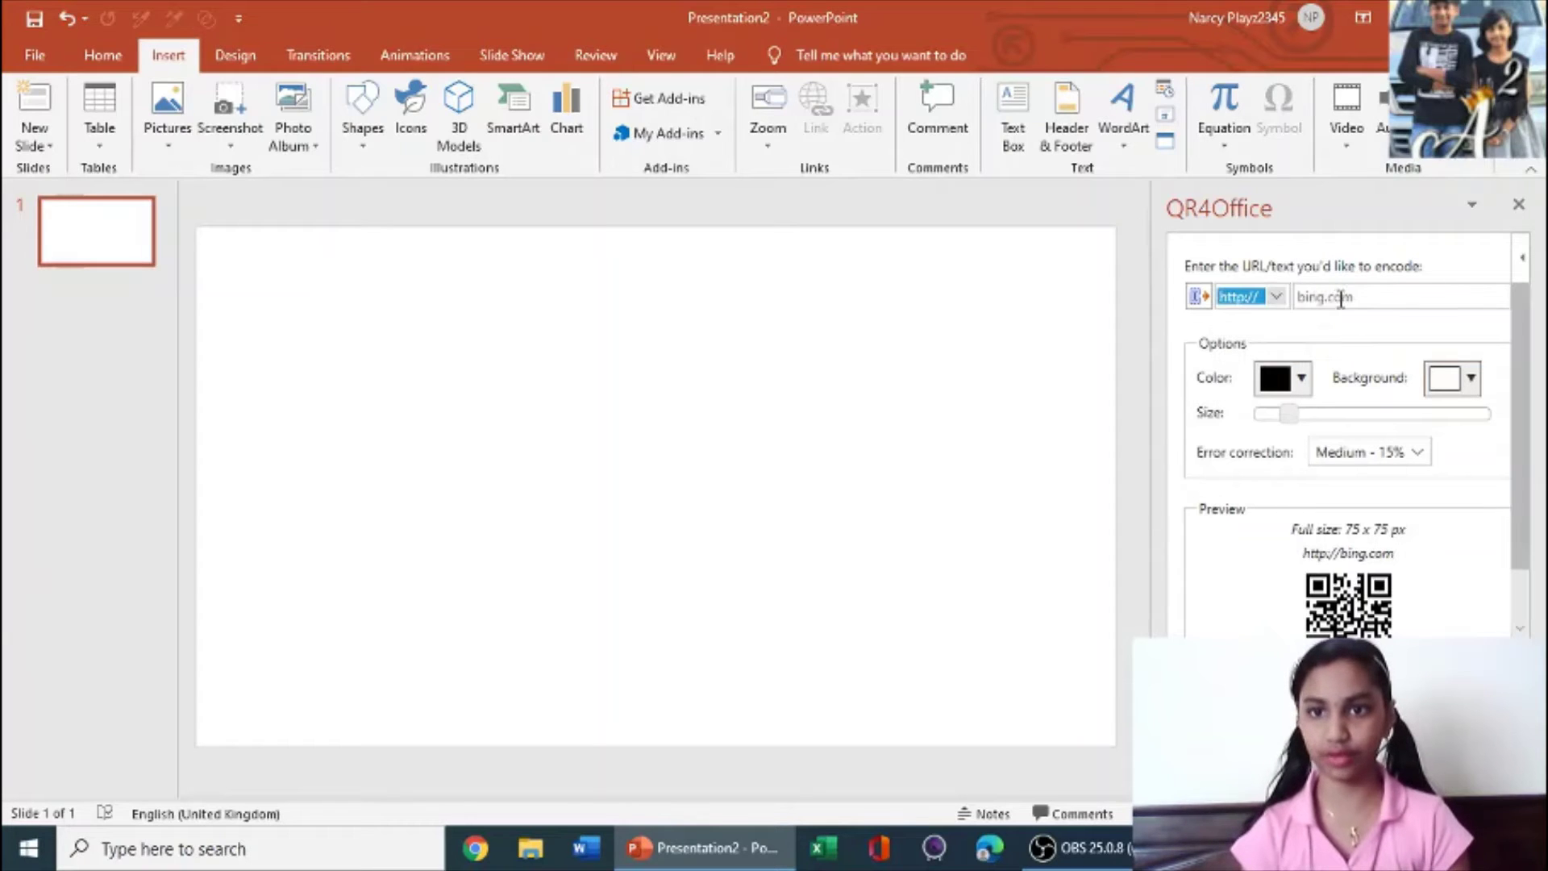
# Enter google.com as the URL to produce the 75 x 75 px QR code preview.
pyautogui.click(1358, 300)
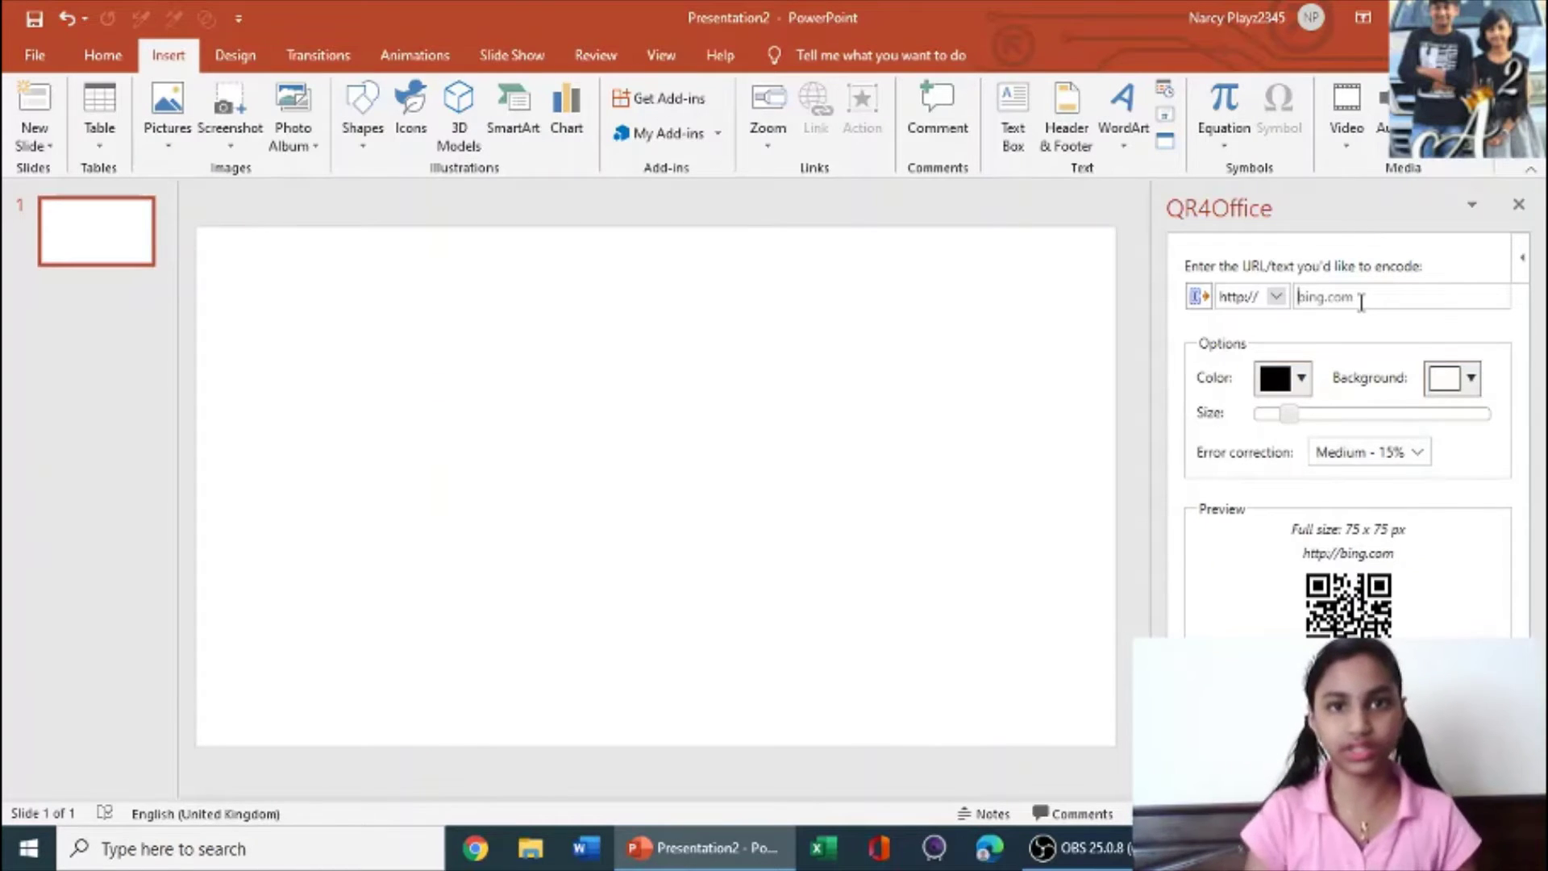
pyautogui.write('g')
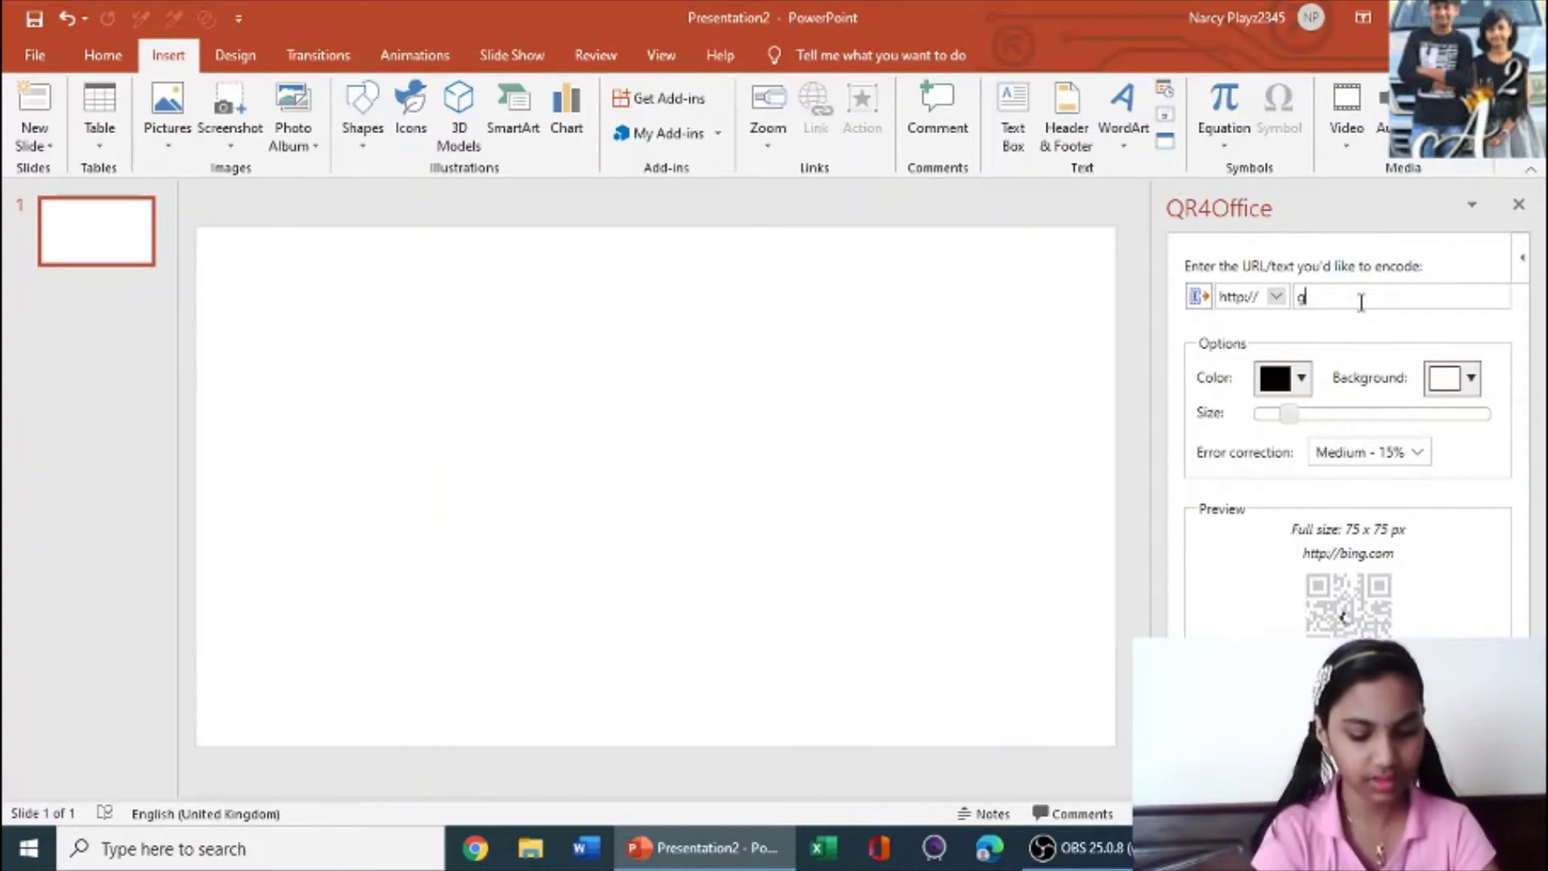
pyautogui.write('oogle')
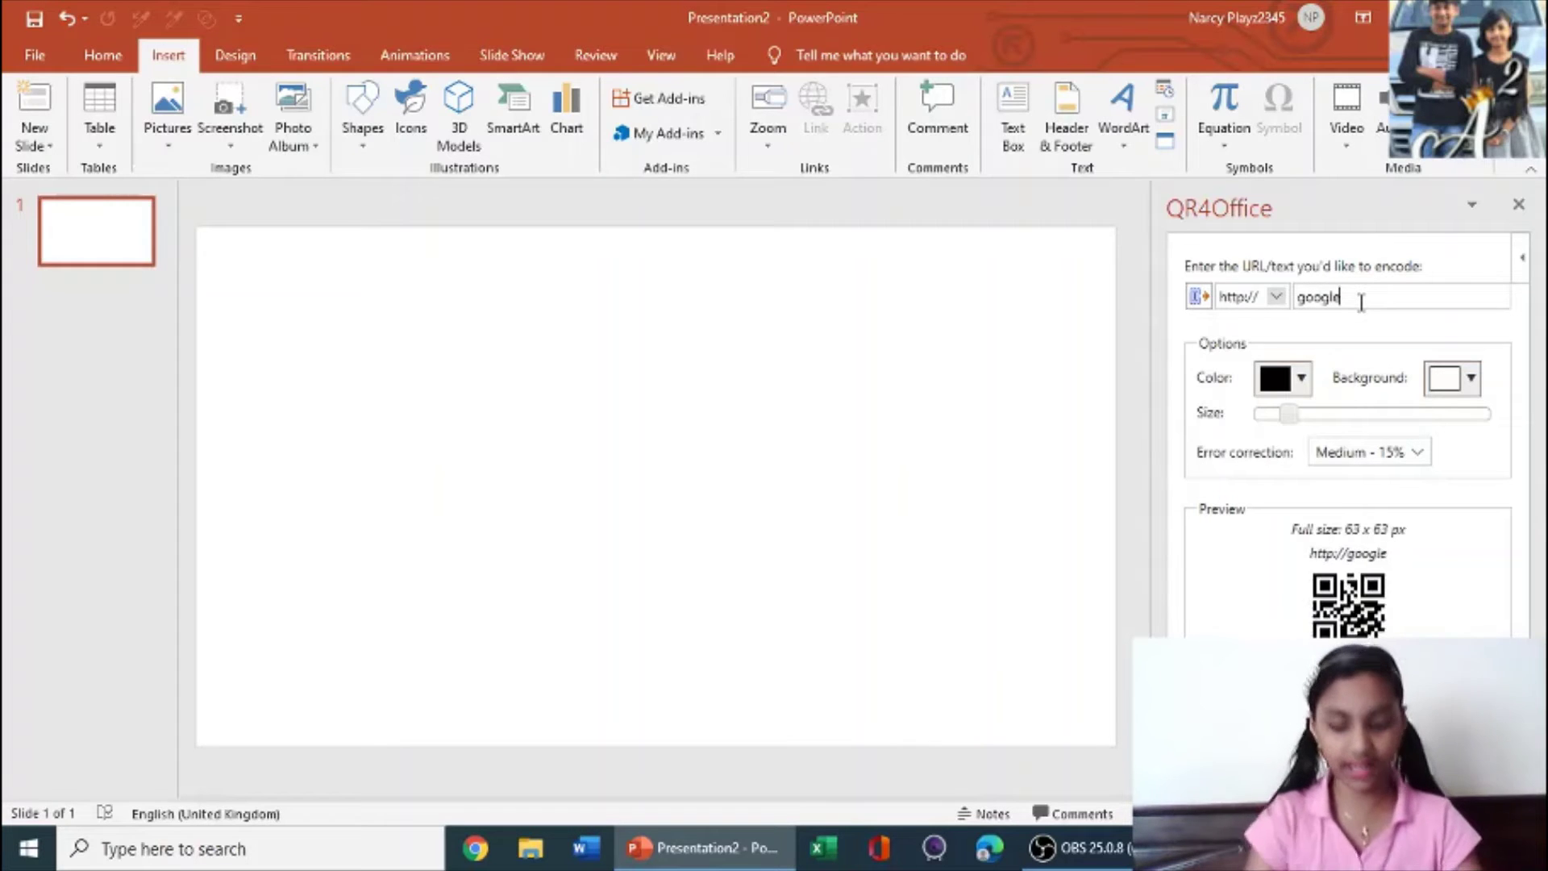
pyautogui.write('.com')
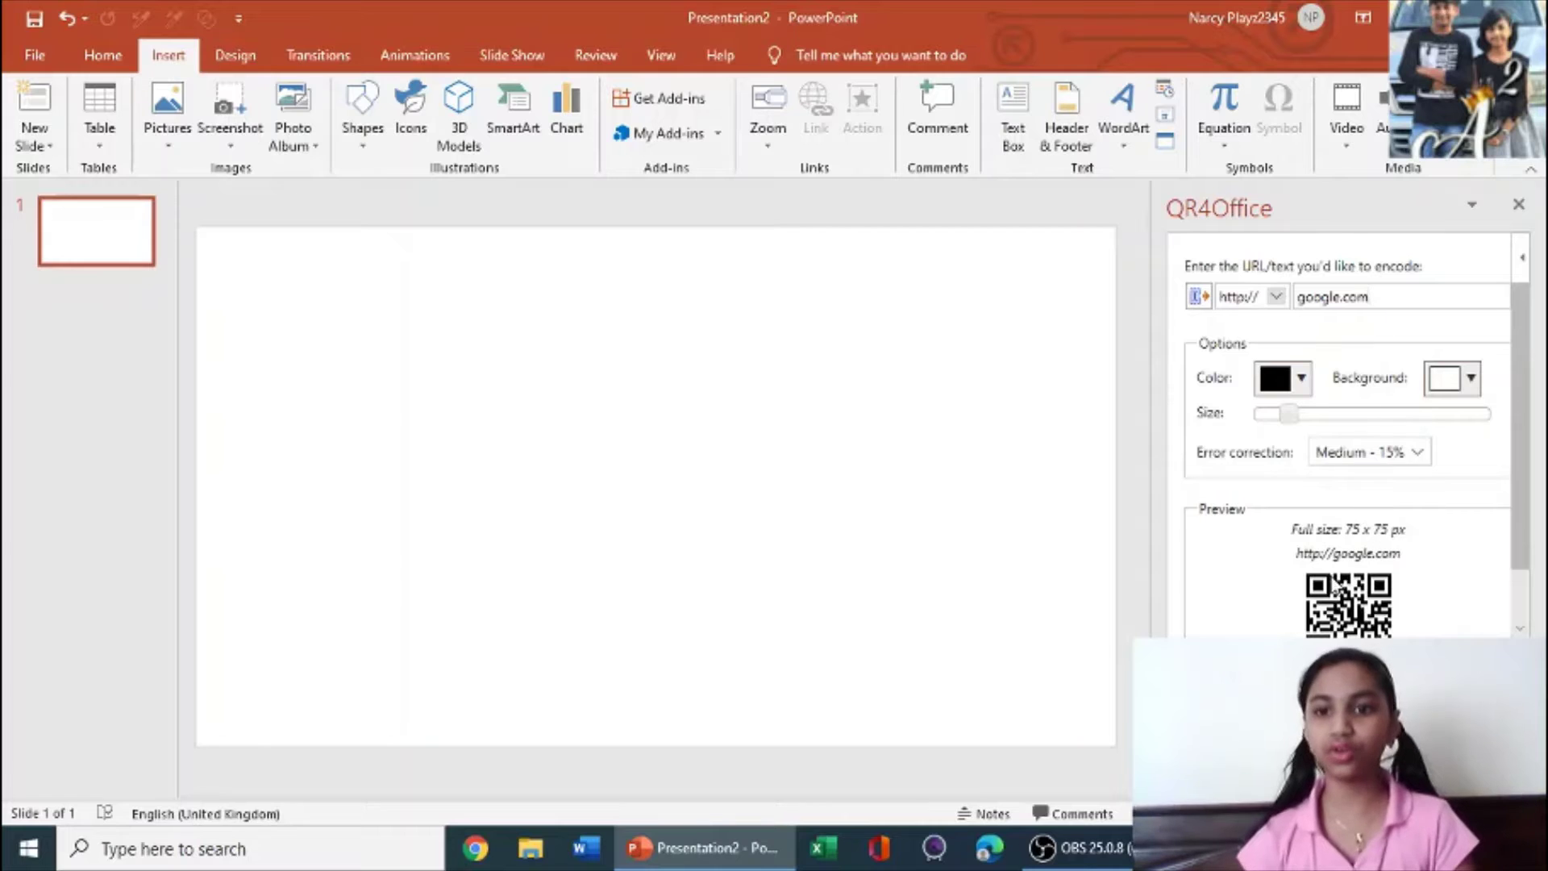
pyautogui.scroll(-2, 1339, 585)
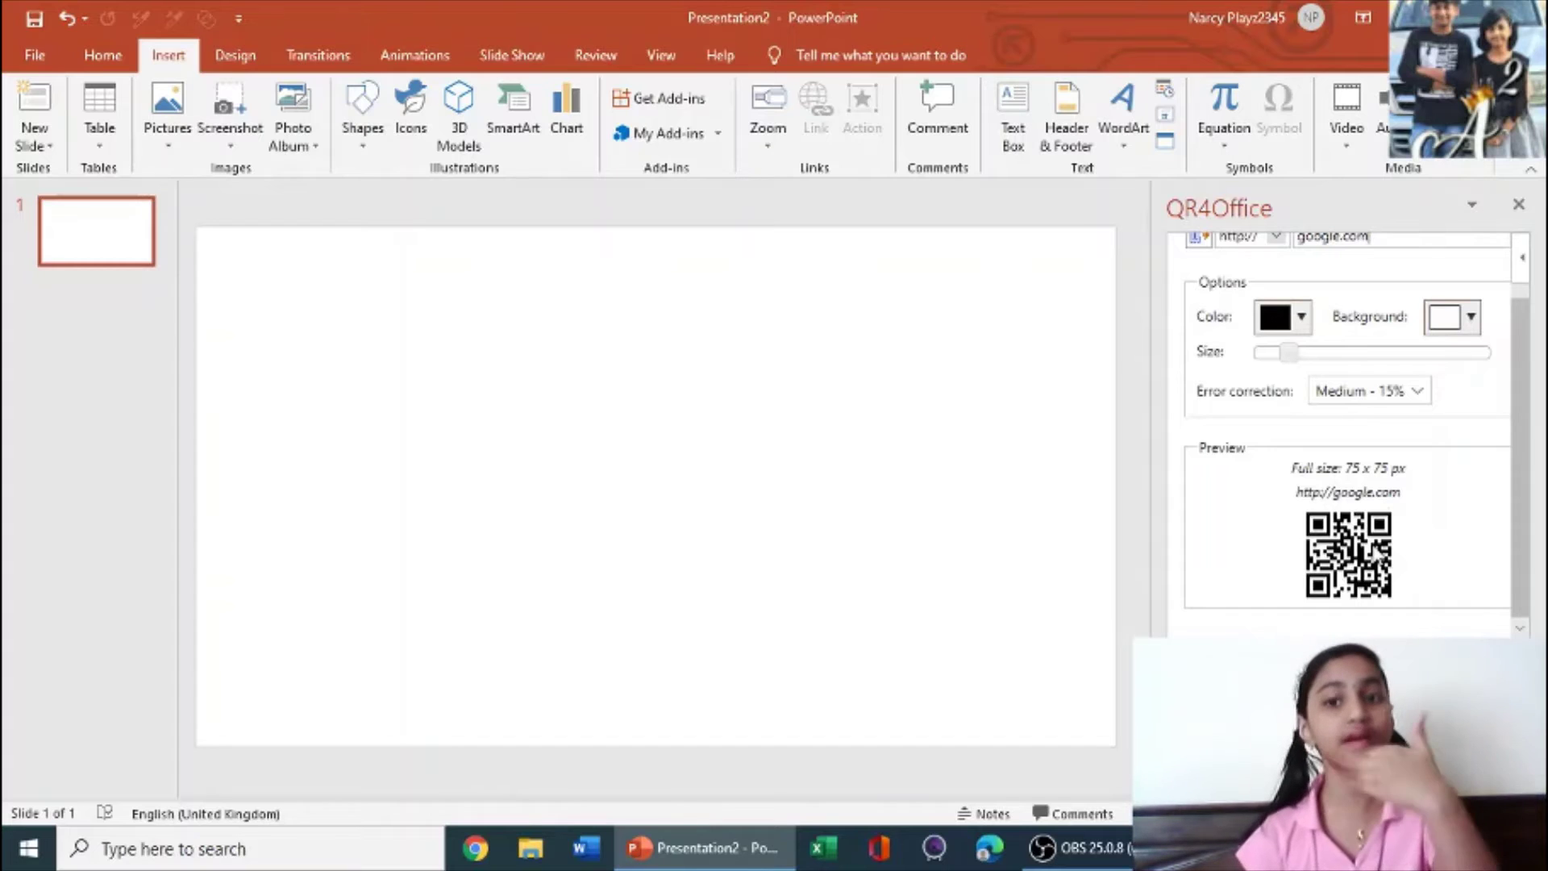
pyautogui.scroll(2, 1441, 519)
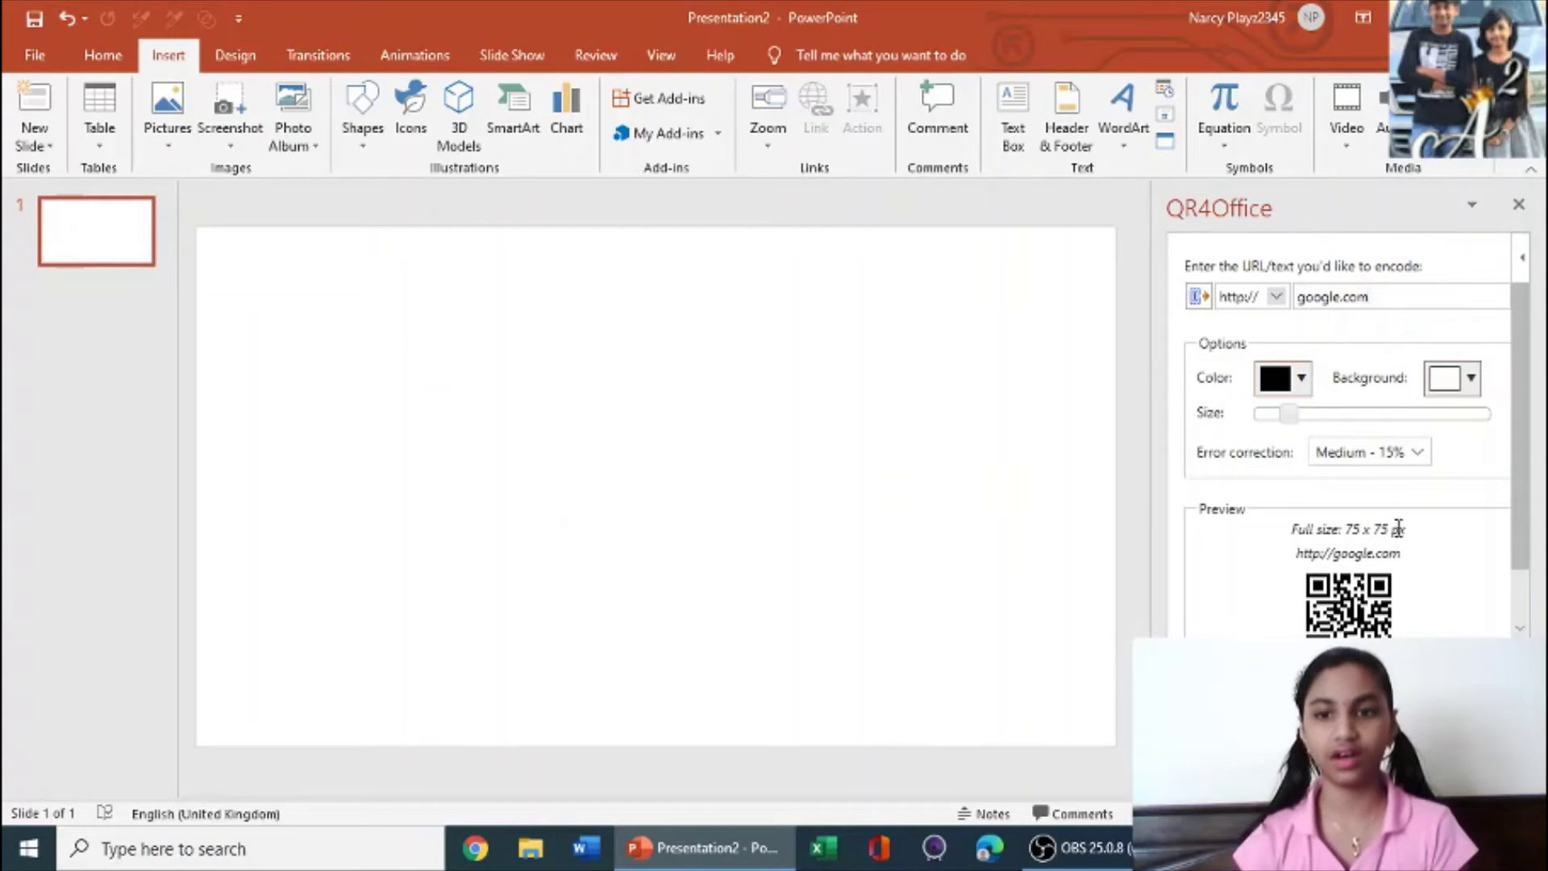
pyautogui.scroll(-2, 1399, 533)
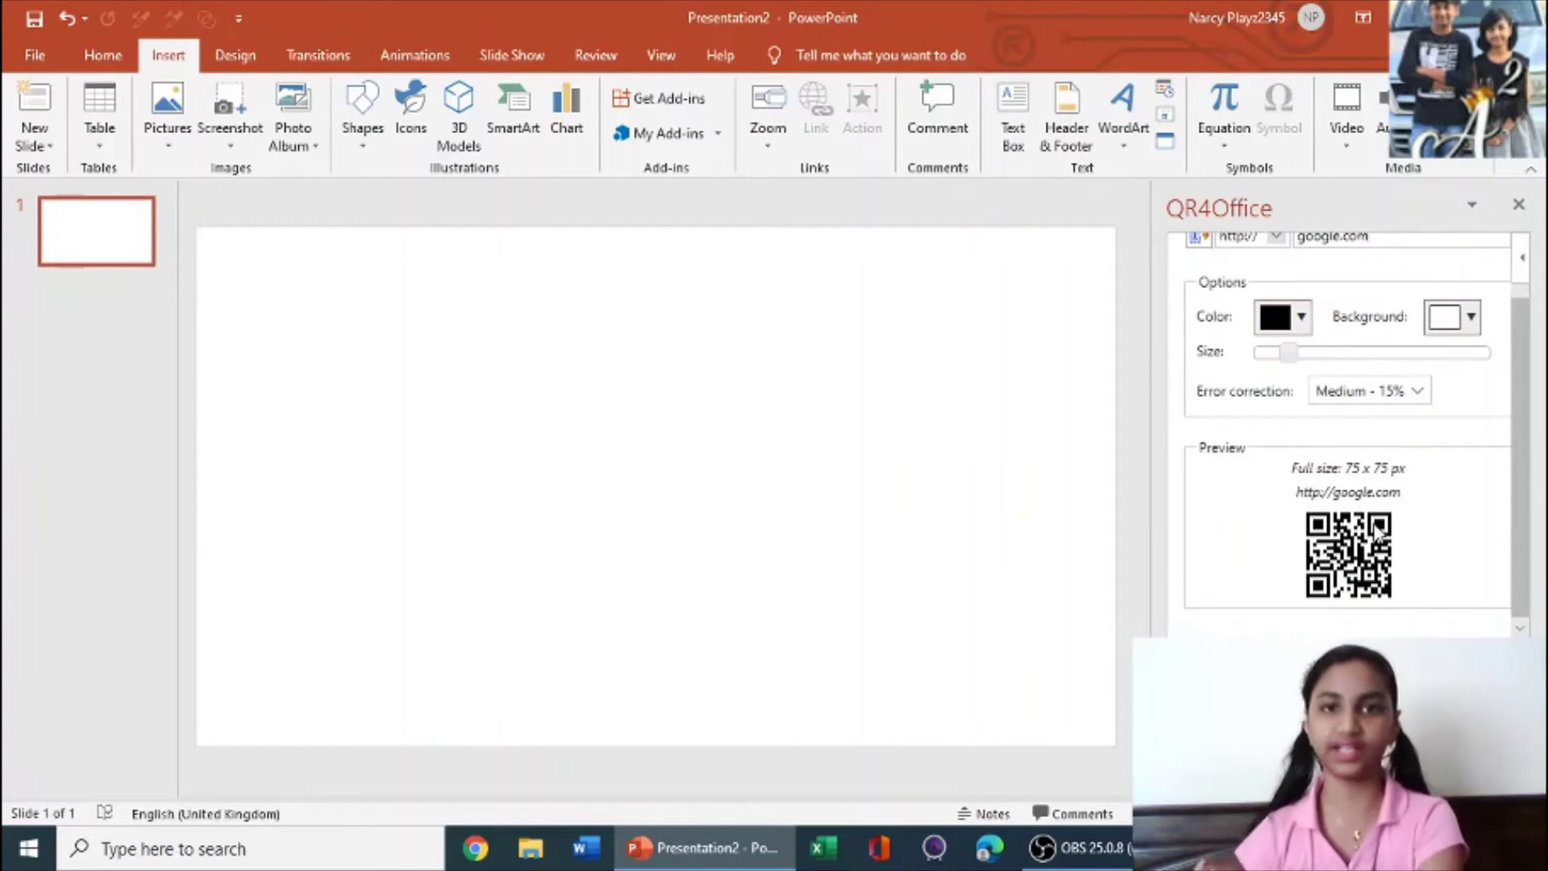
pyautogui.scroll(2, 1376, 520)
pyautogui.scroll(-2, 1371, 520)
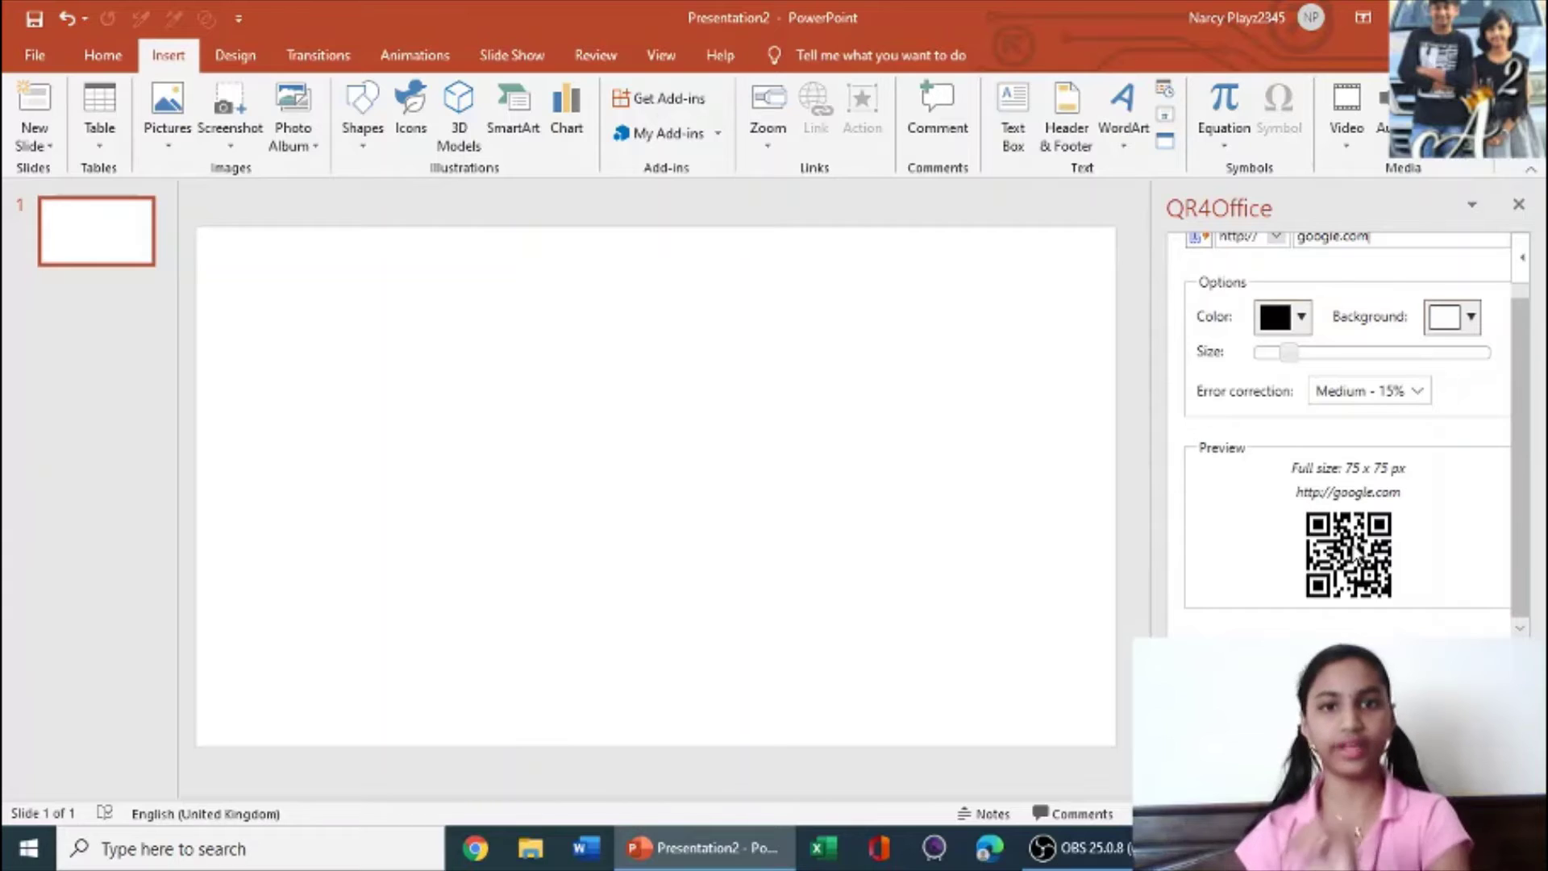
pyautogui.scroll(2, 1334, 494)
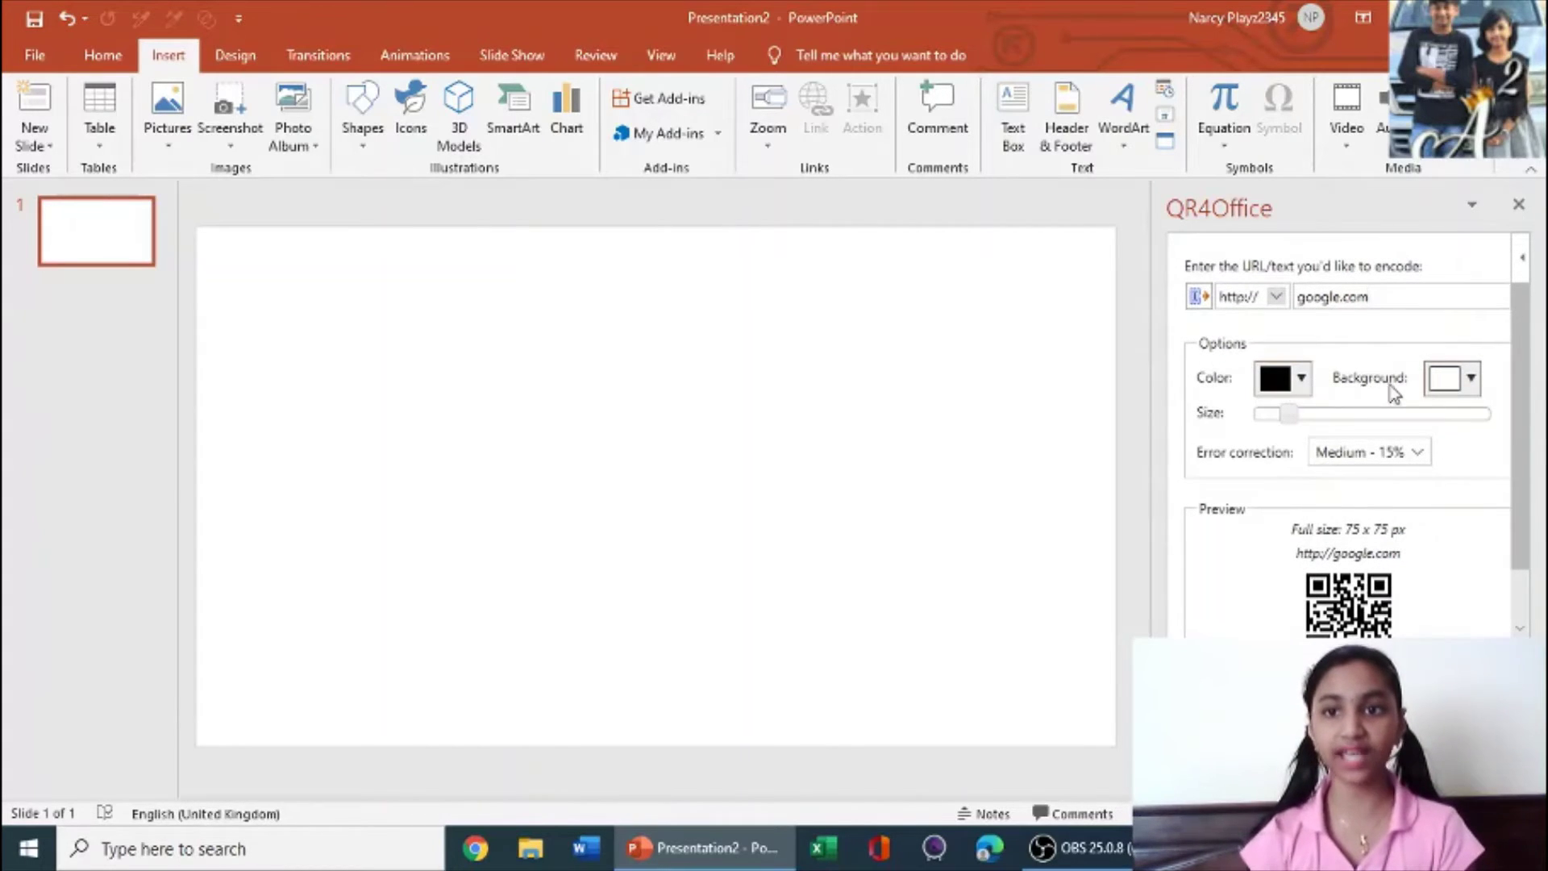
pyautogui.scroll(-2, 1458, 466)
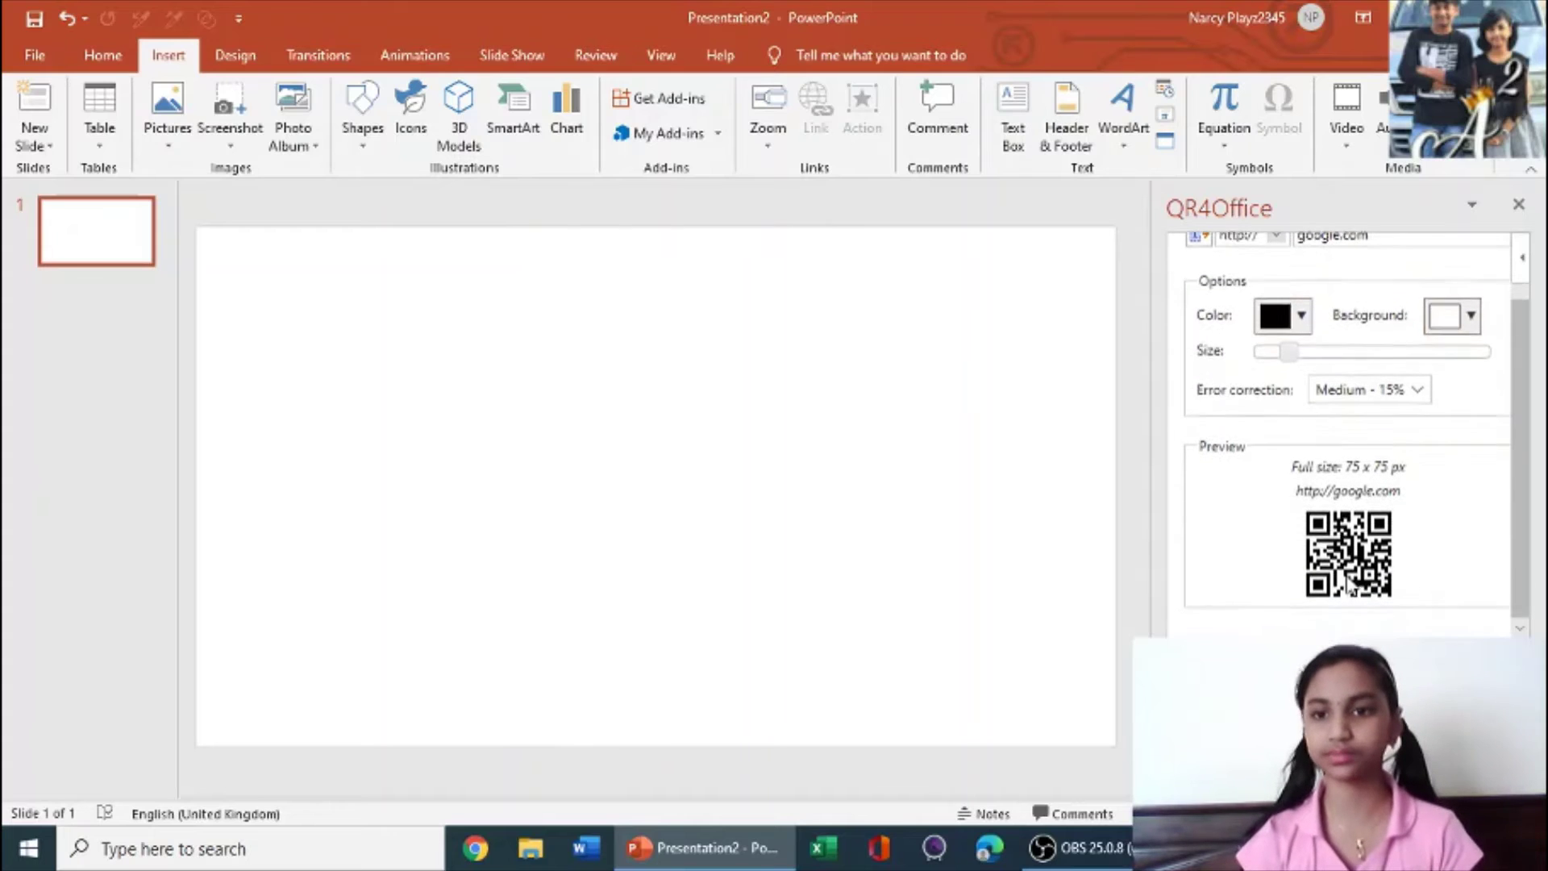
# Insert the google.com QR code onto the slide and close the QR4Office pane.
pyautogui.click(1210, 669)
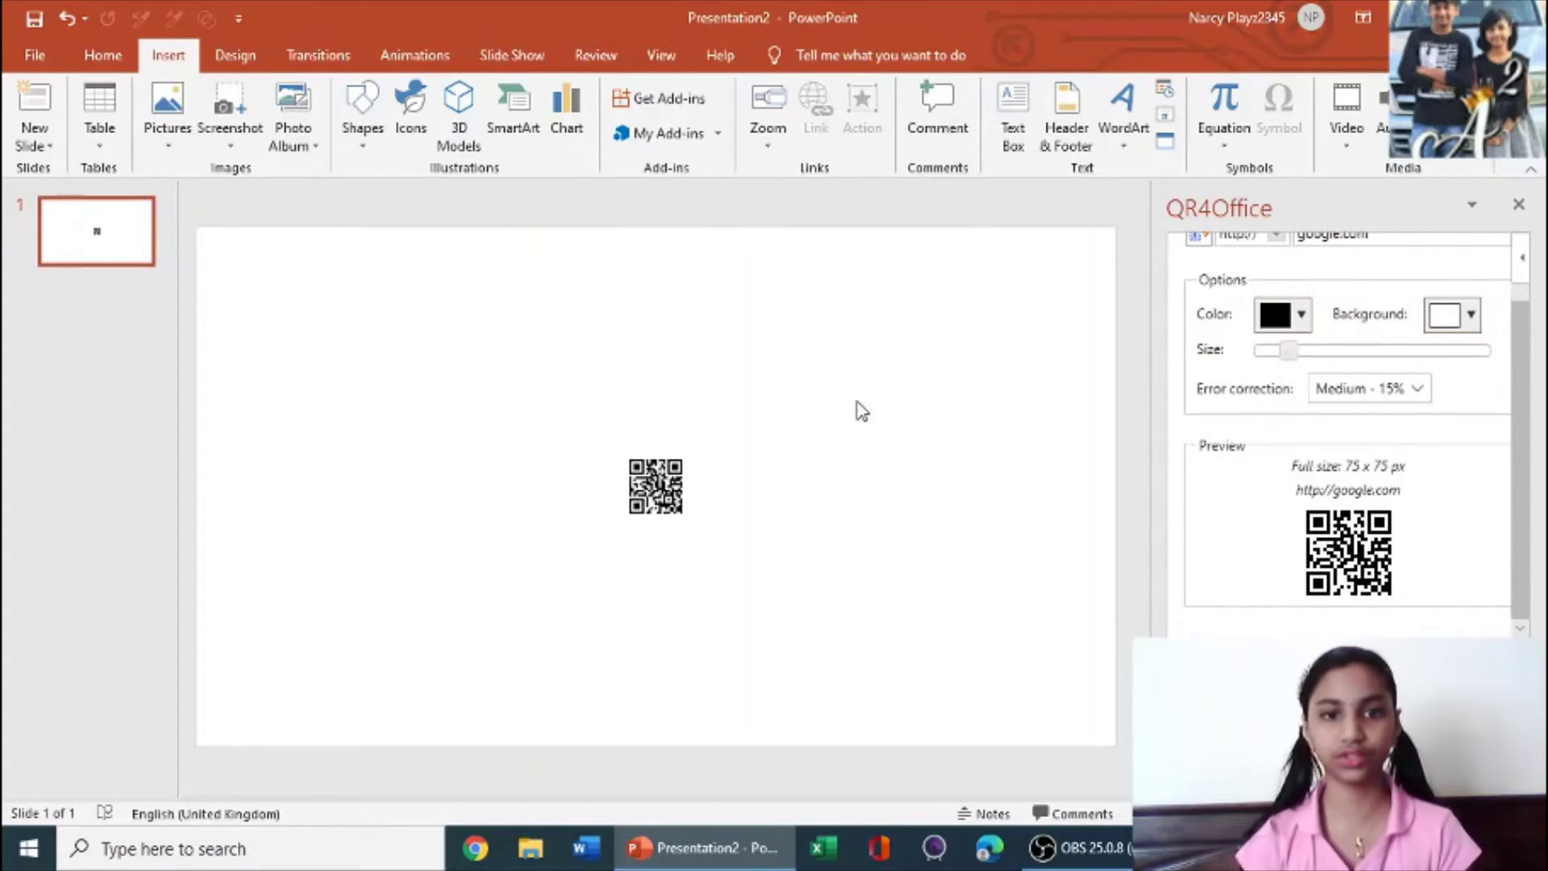
pyautogui.click(1521, 208)
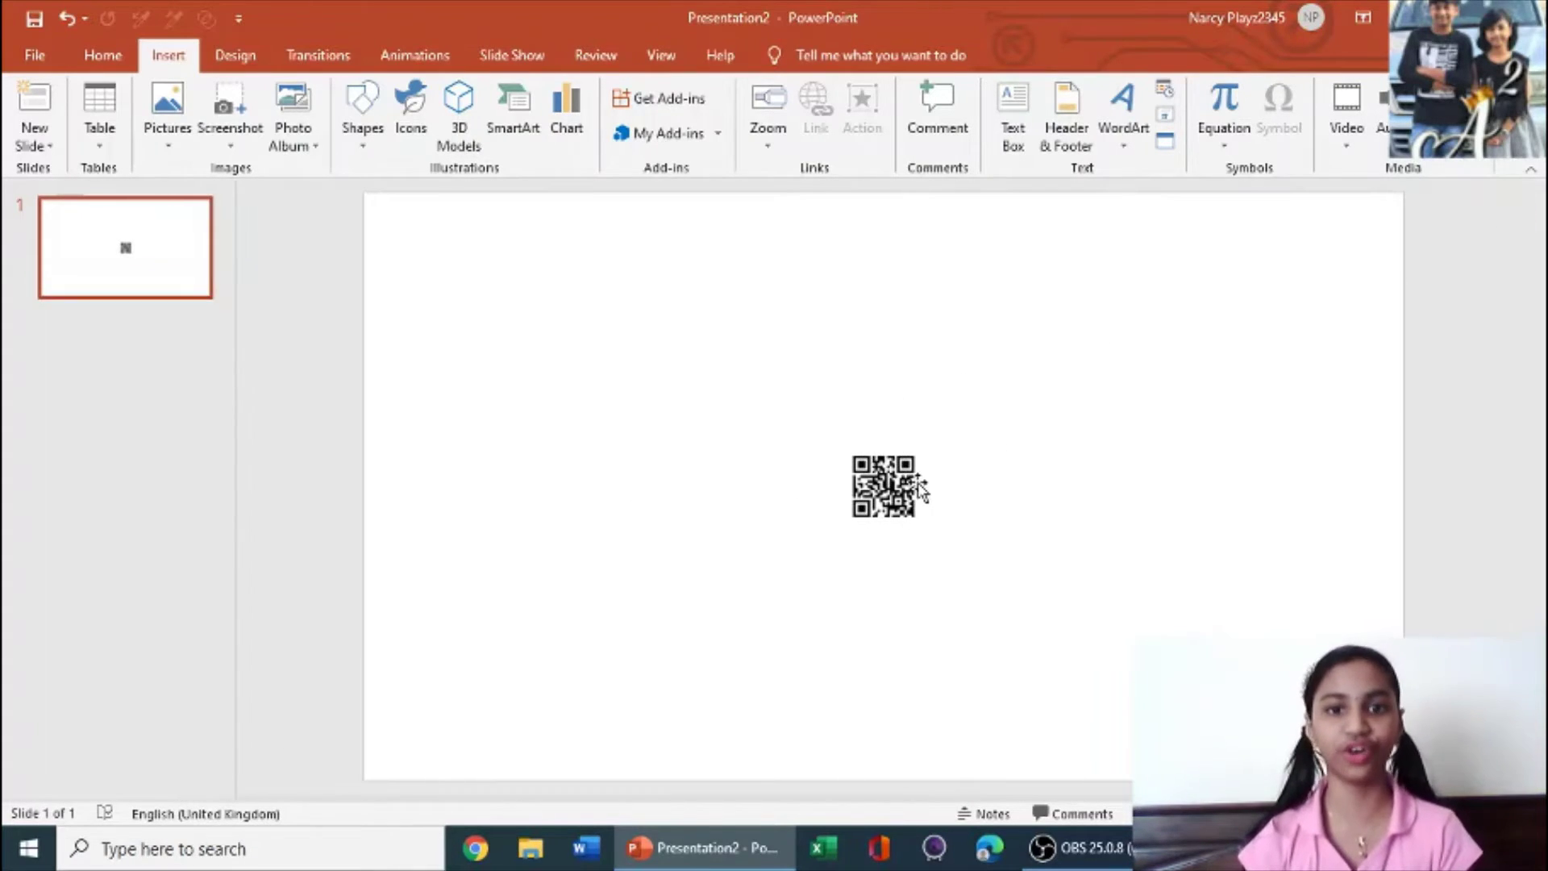
pyautogui.click(807, 397)
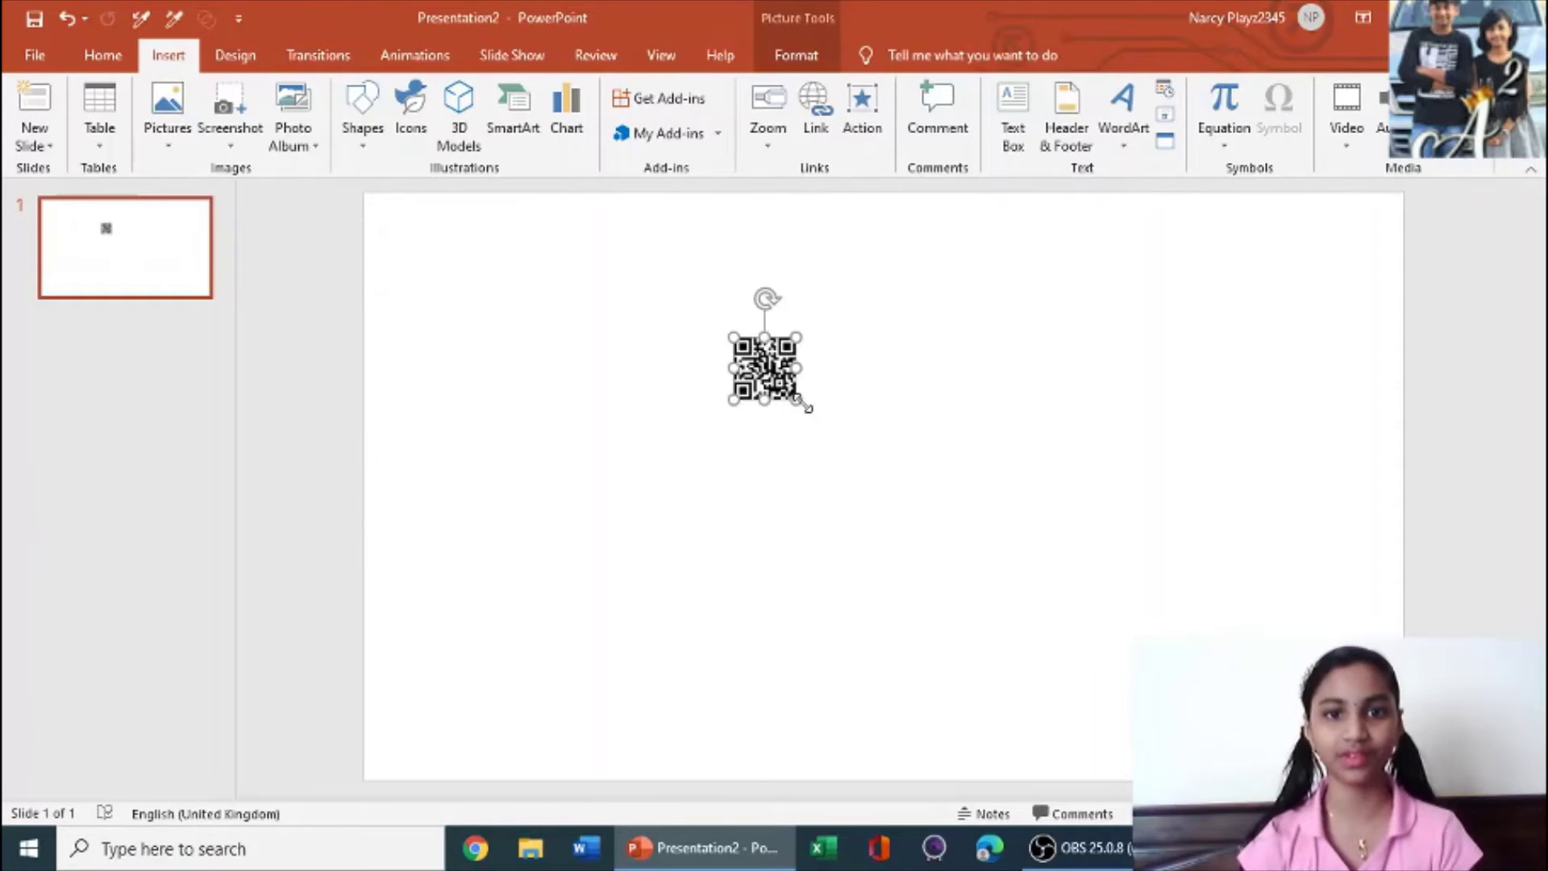
# Enlarge the QR code picture and place it in the slide's bottom-right corner.
pyautogui.moveTo(838, 430)
pyautogui.mouseDown()
pyautogui.moveTo(829, 438)
pyautogui.moveTo(918, 522)
pyautogui.mouseUp()
pyautogui.moveTo(865, 457); pyautogui.dragTo(1352, 724)
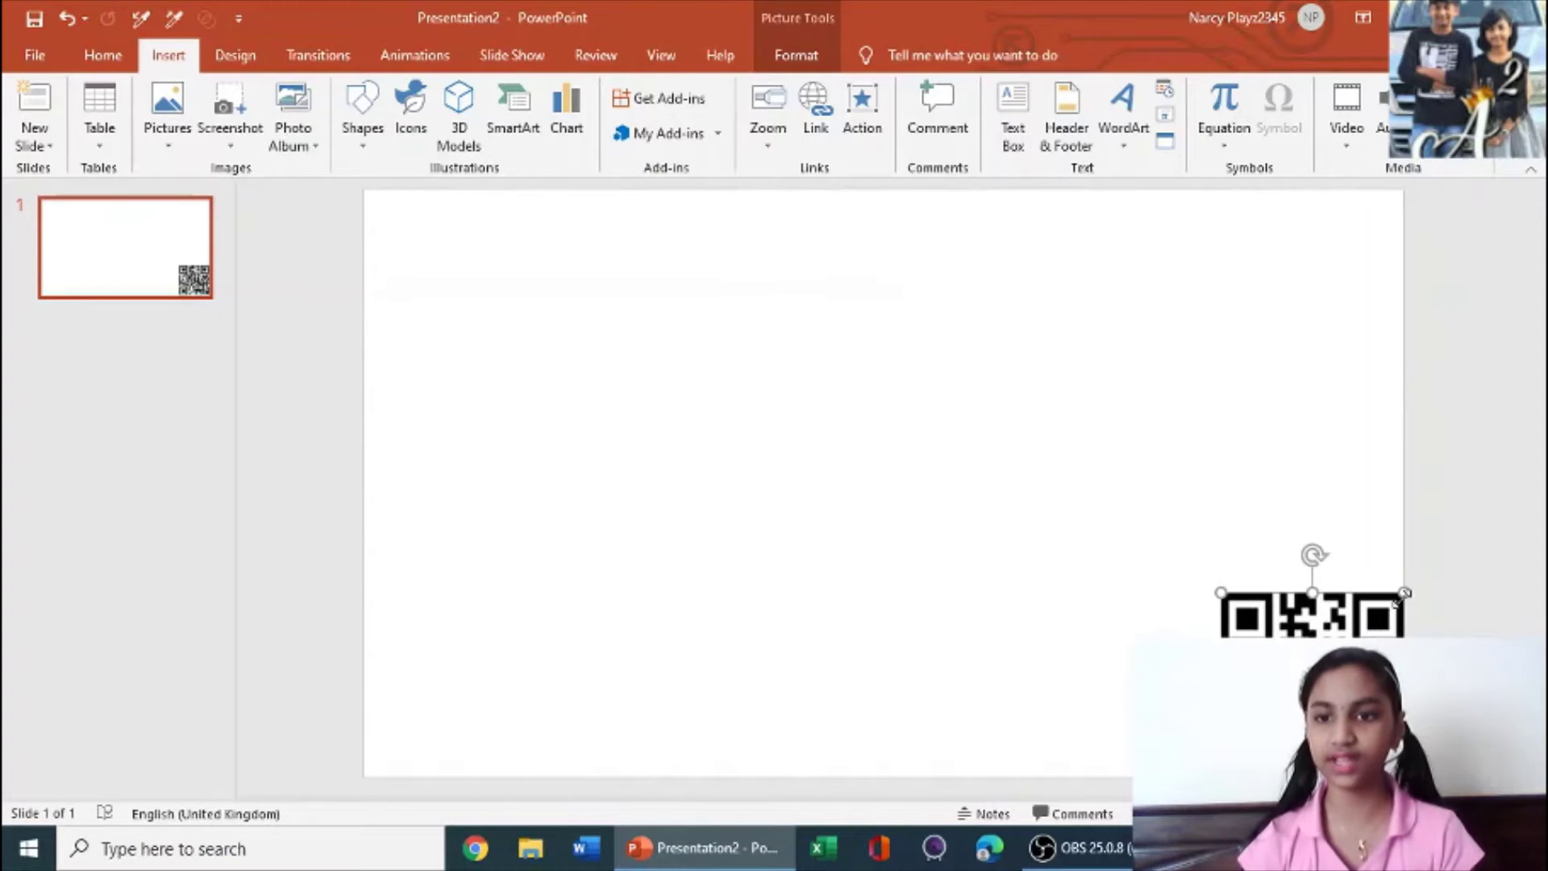
pyautogui.moveTo(1313, 554); pyautogui.dragTo(1323, 565)
pyautogui.moveTo(1302, 694); pyautogui.dragTo(1331, 706)
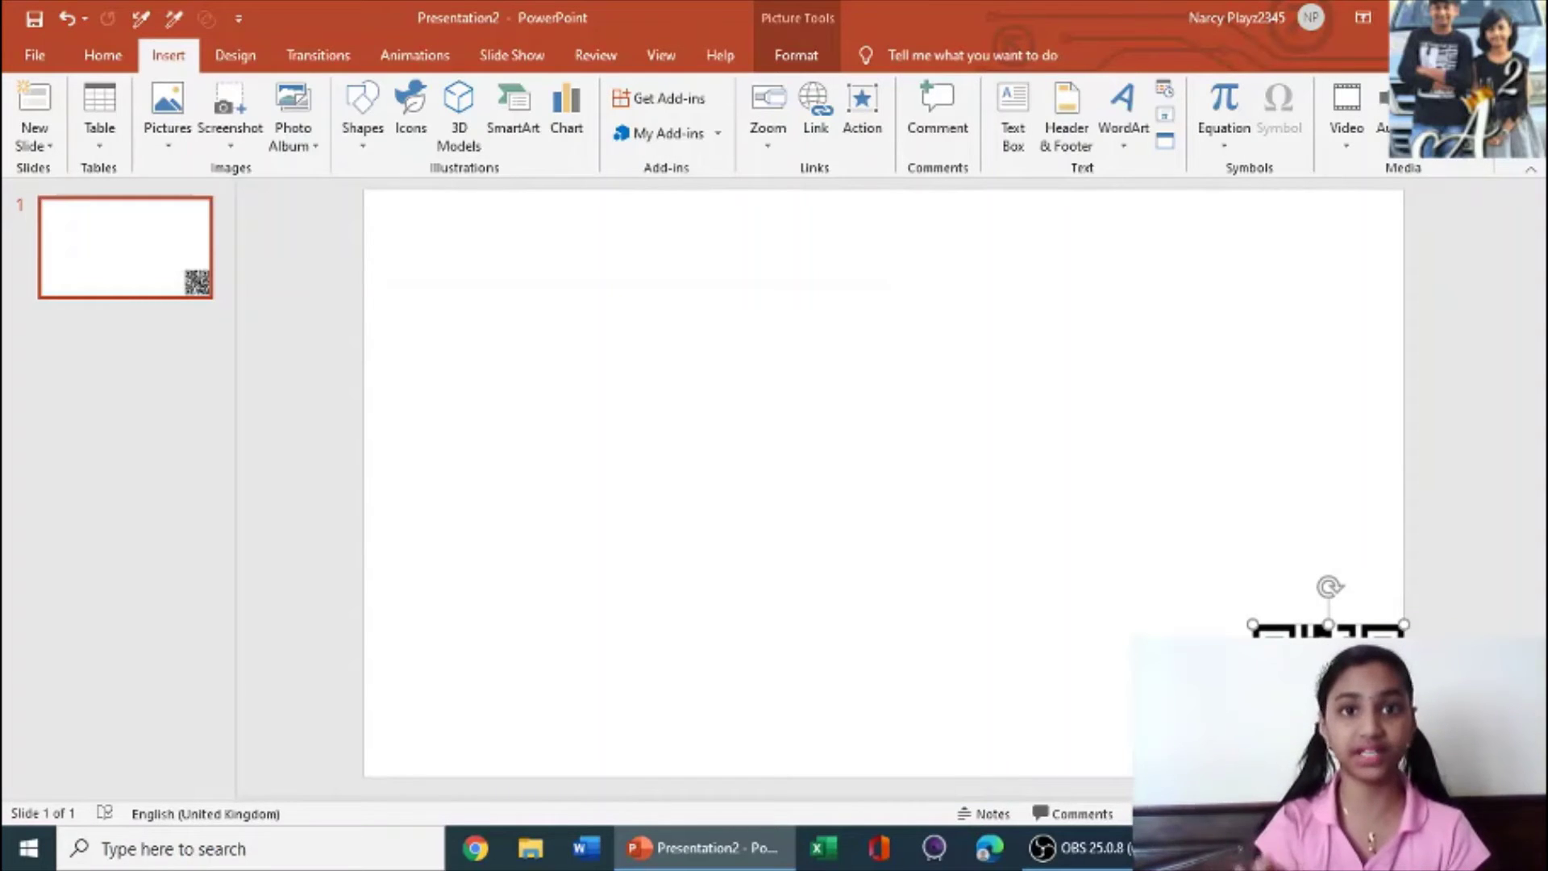
pyautogui.press('Escape')
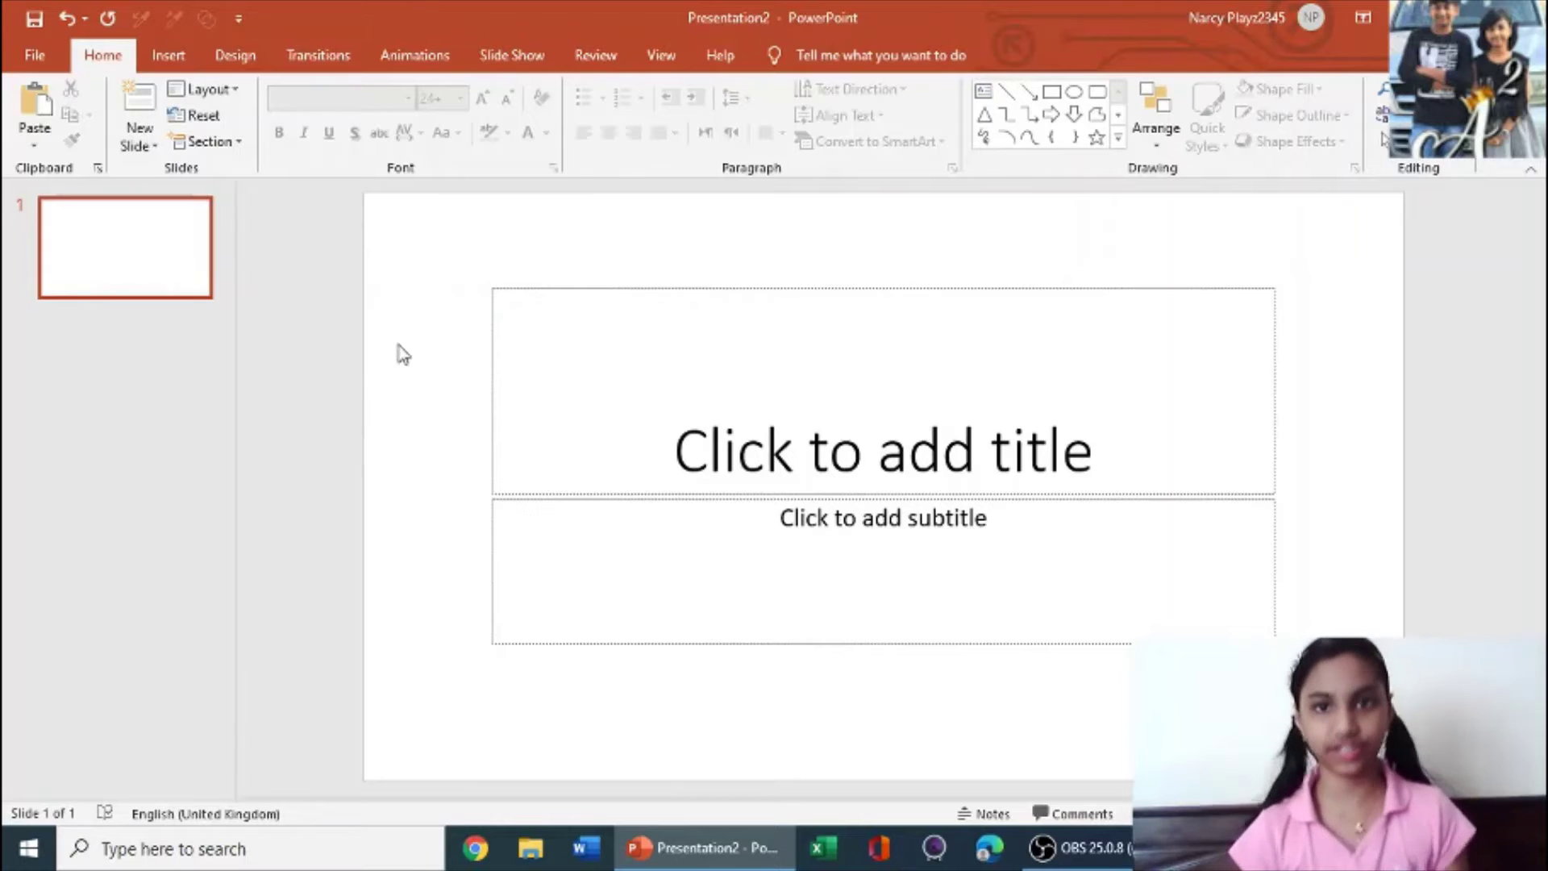
# Box-select the title and subtitle placeholders and delete both, leaving slide 1 empty.
pyautogui.moveTo(428, 266); pyautogui.dragTo(1331, 730)
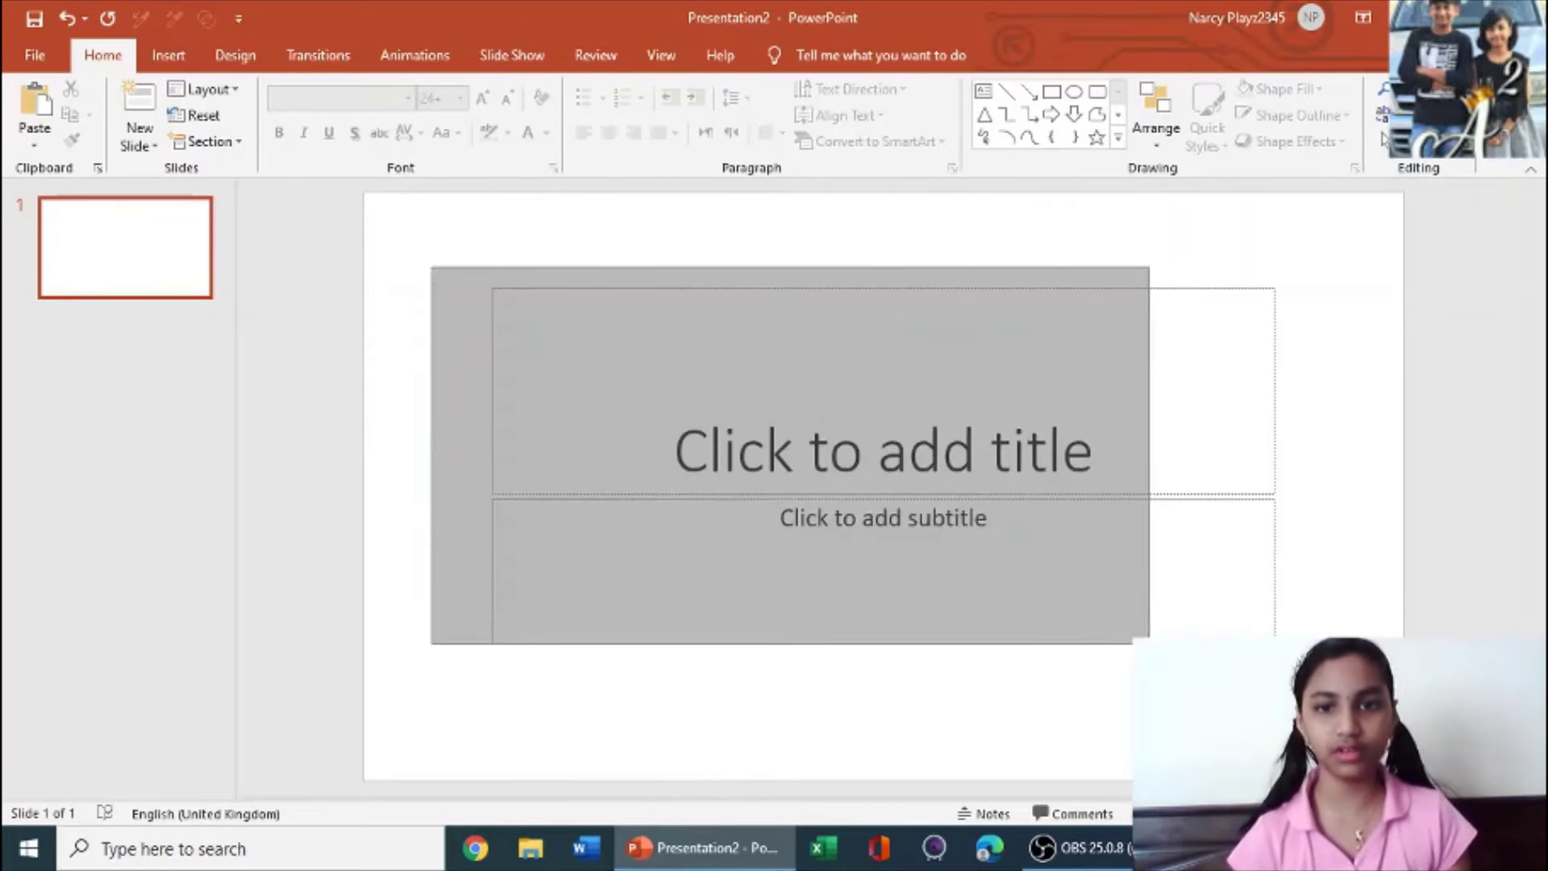
pyautogui.press('Delete')
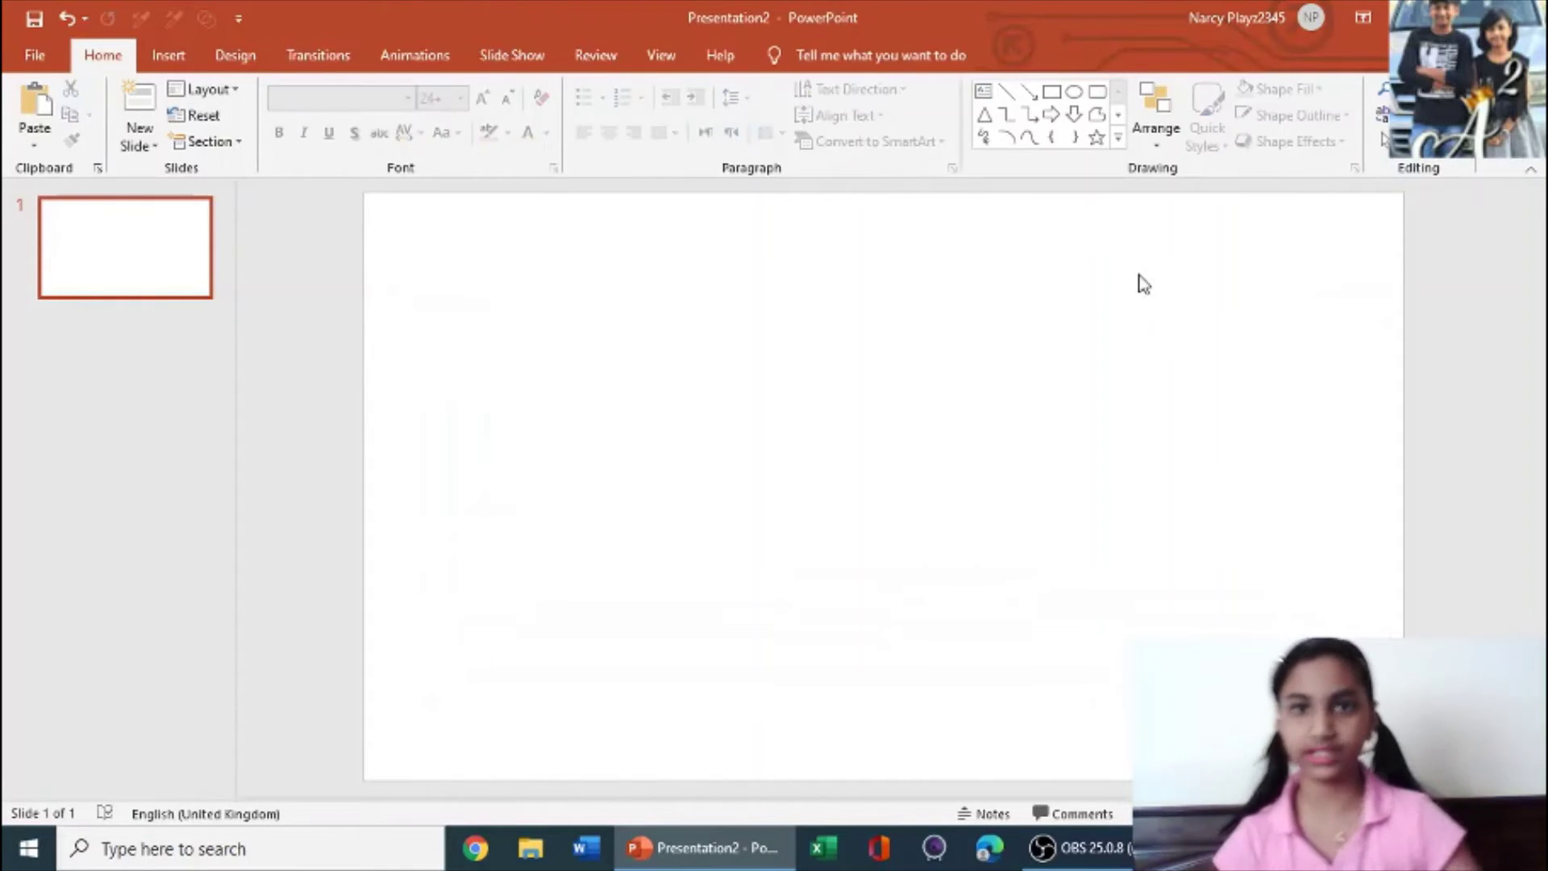
# Draw a blue Rectangle across the upper middle of slide 1 and select it for formatting.
pyautogui.click(1051, 91)
pyautogui.moveTo(609, 285); pyautogui.dragTo(1075, 507)
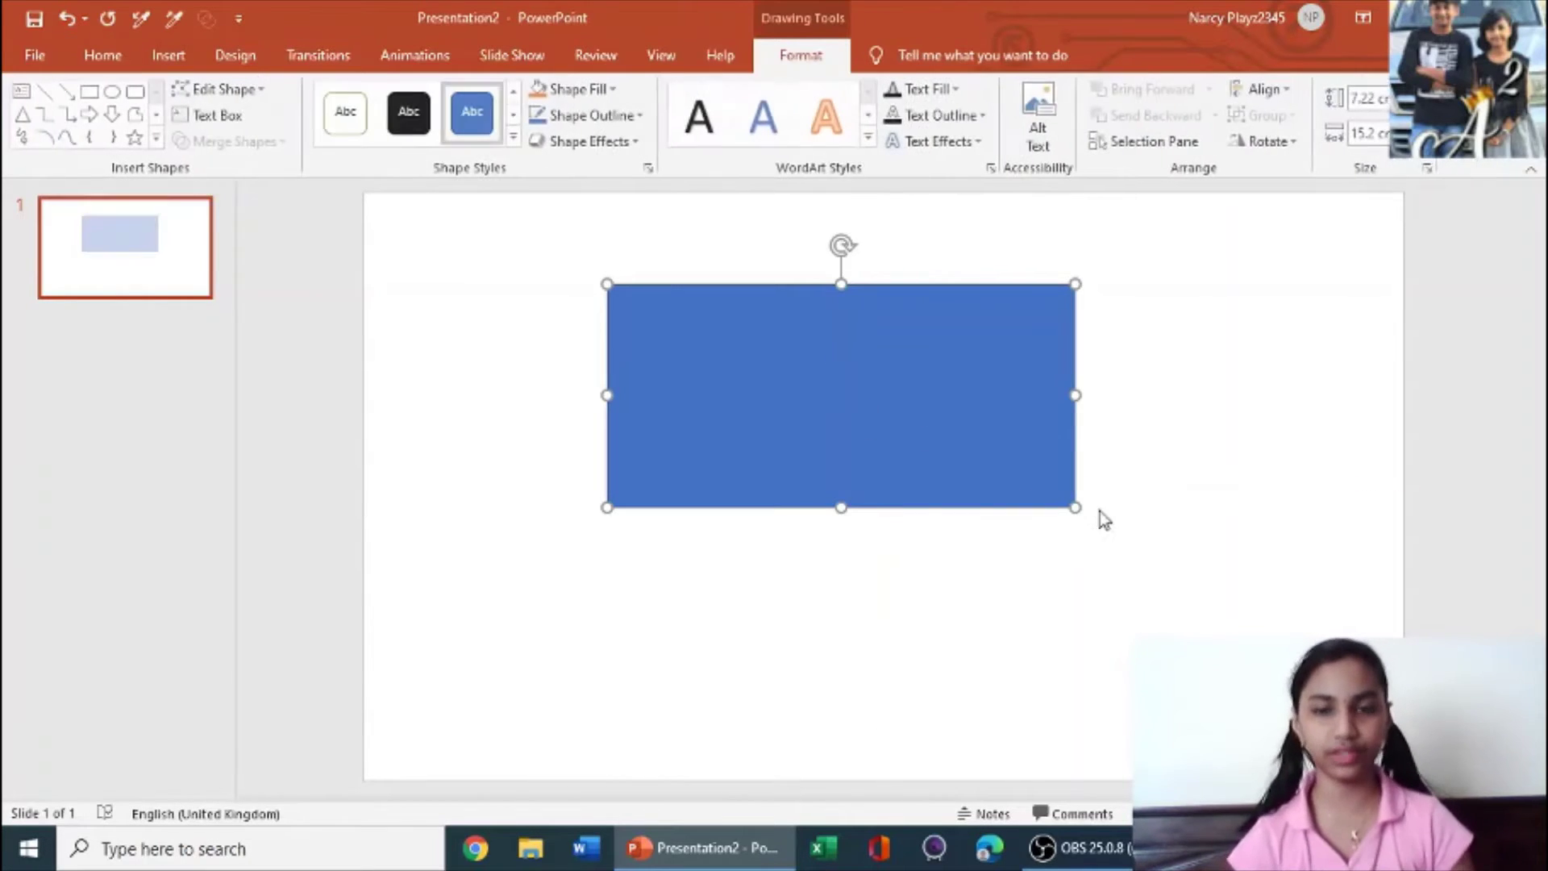
pyautogui.click(1197, 483)
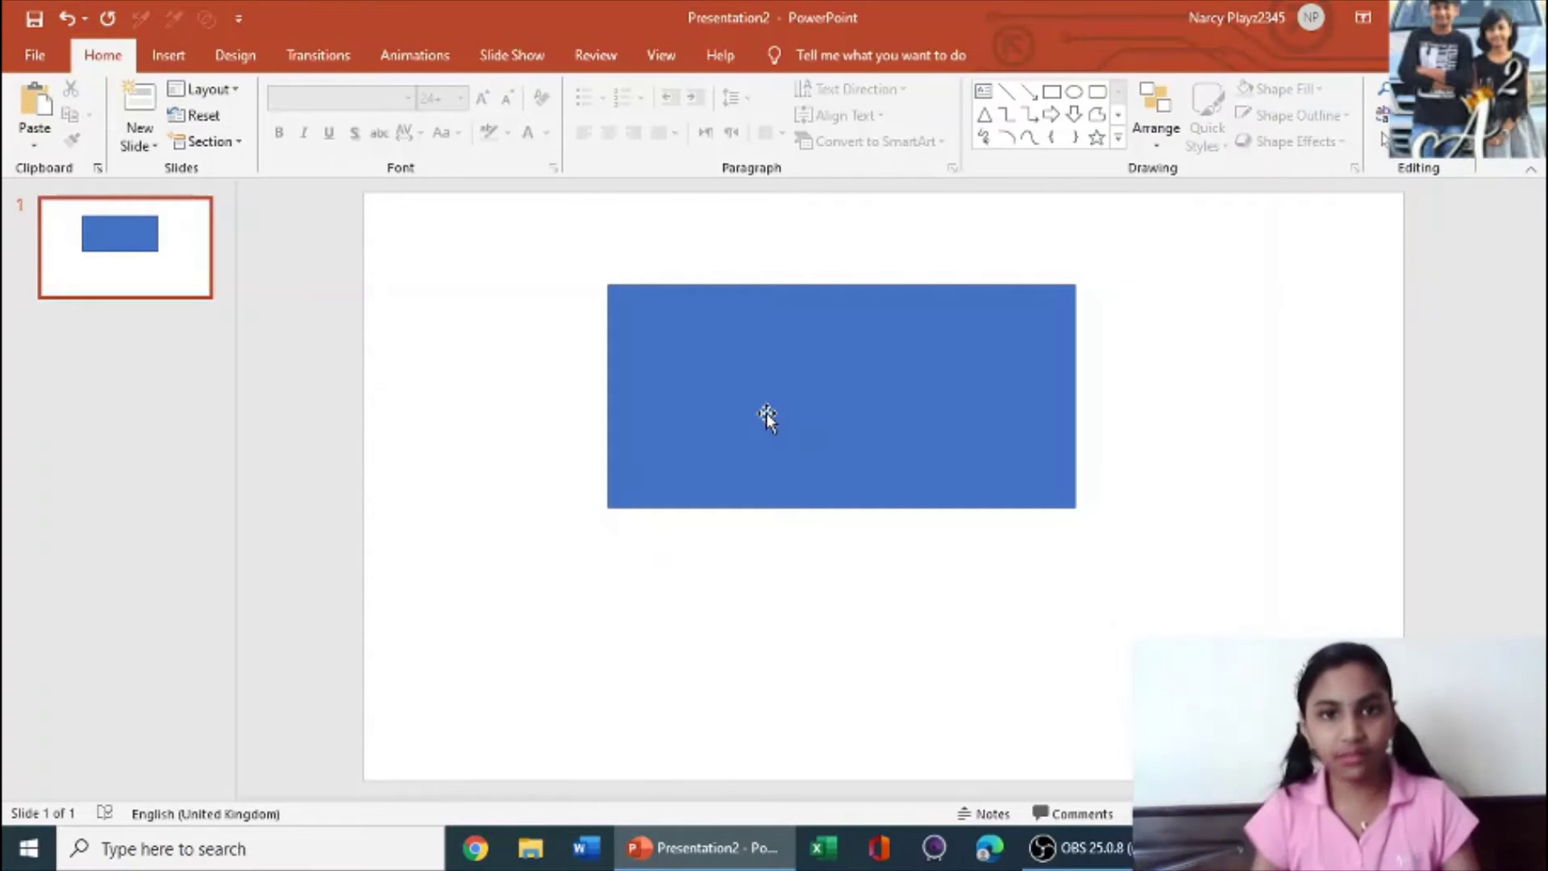
pyautogui.doubleClick(766, 417)
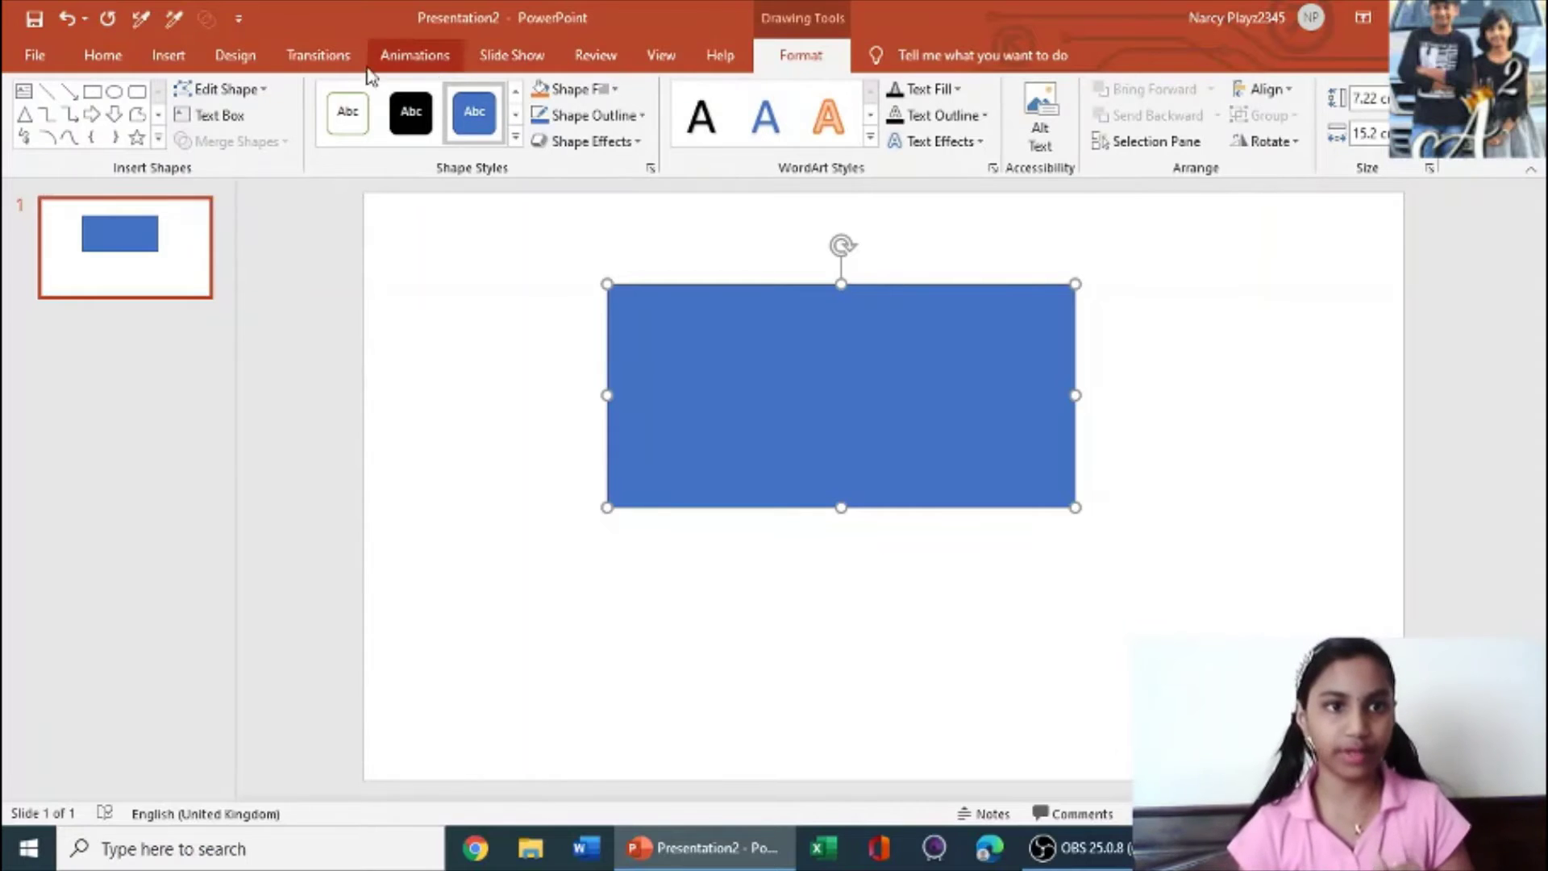
# Turn on Edit Points and drag the rectangle's corners and edges into a curved two-armed figure.
pyautogui.click(266, 90)
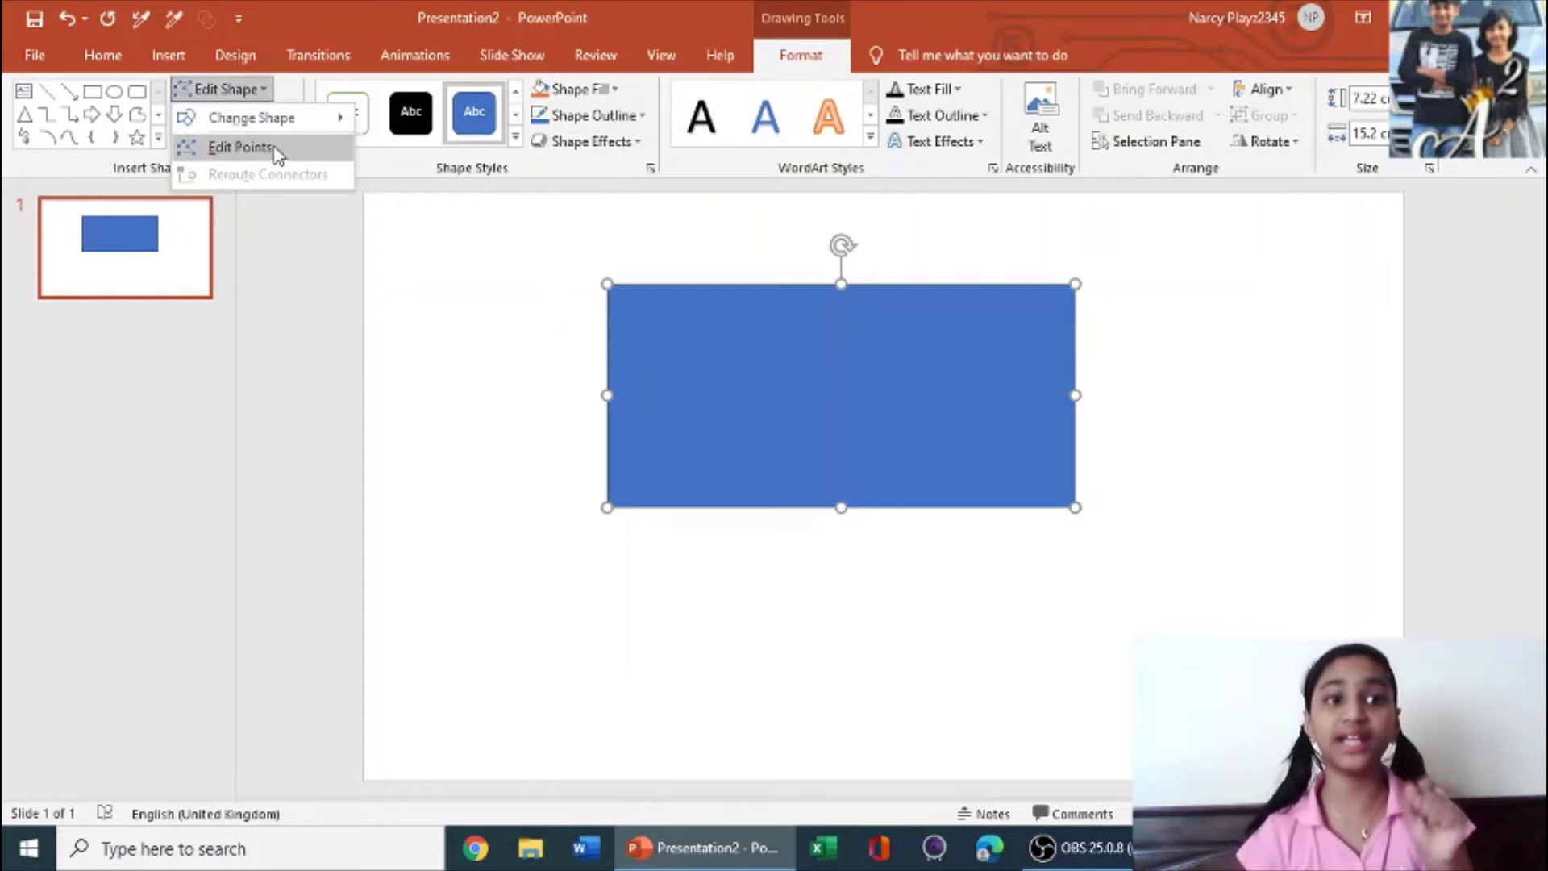
pyautogui.click(262, 155)
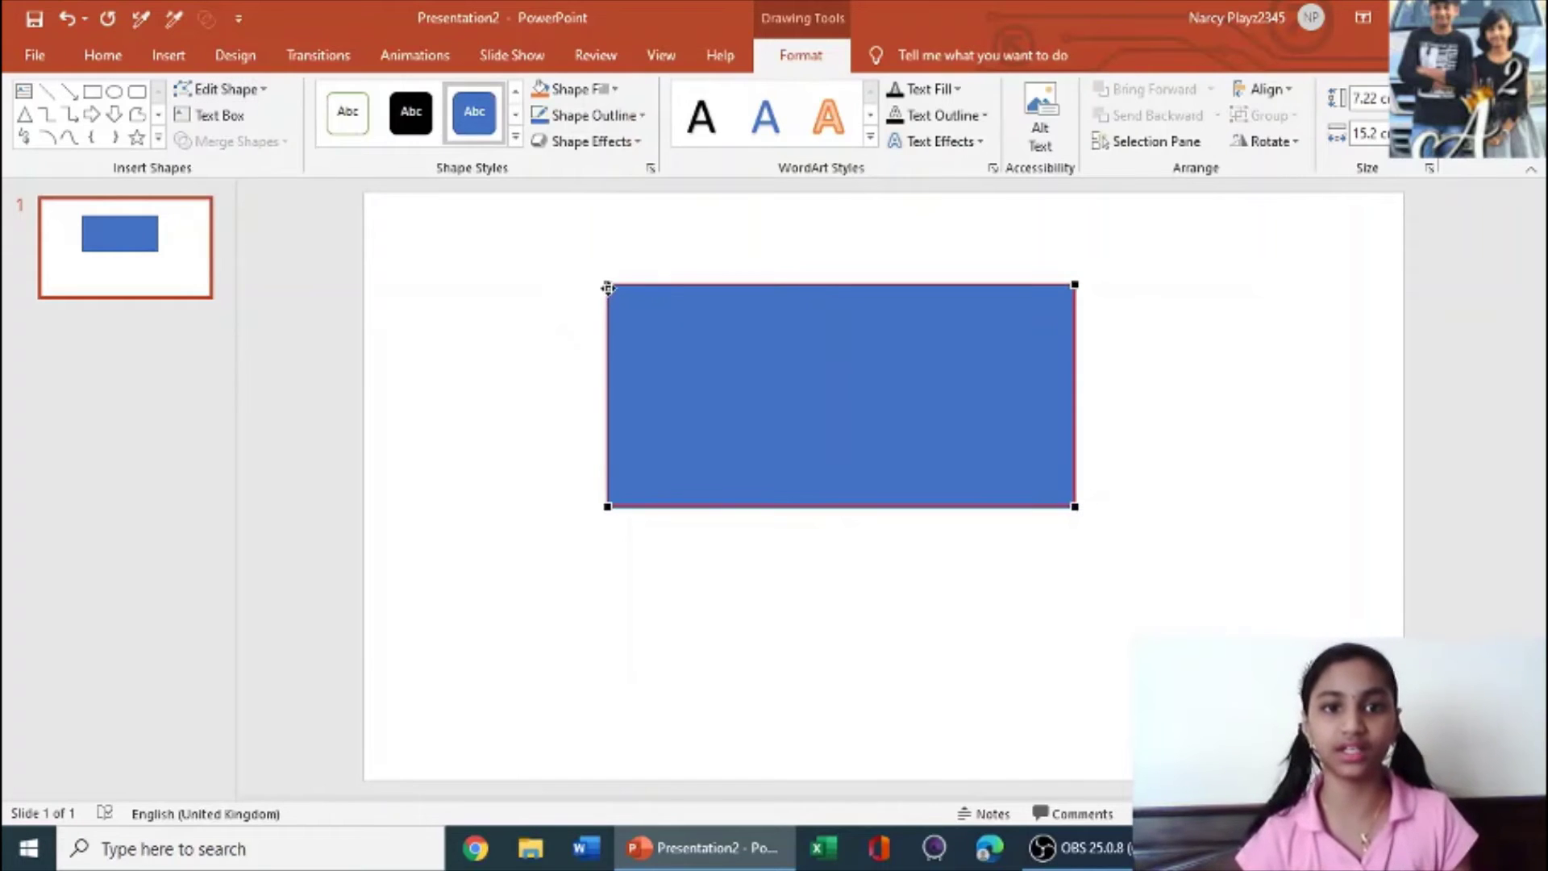
pyautogui.moveTo(631, 294); pyautogui.dragTo(786, 379)
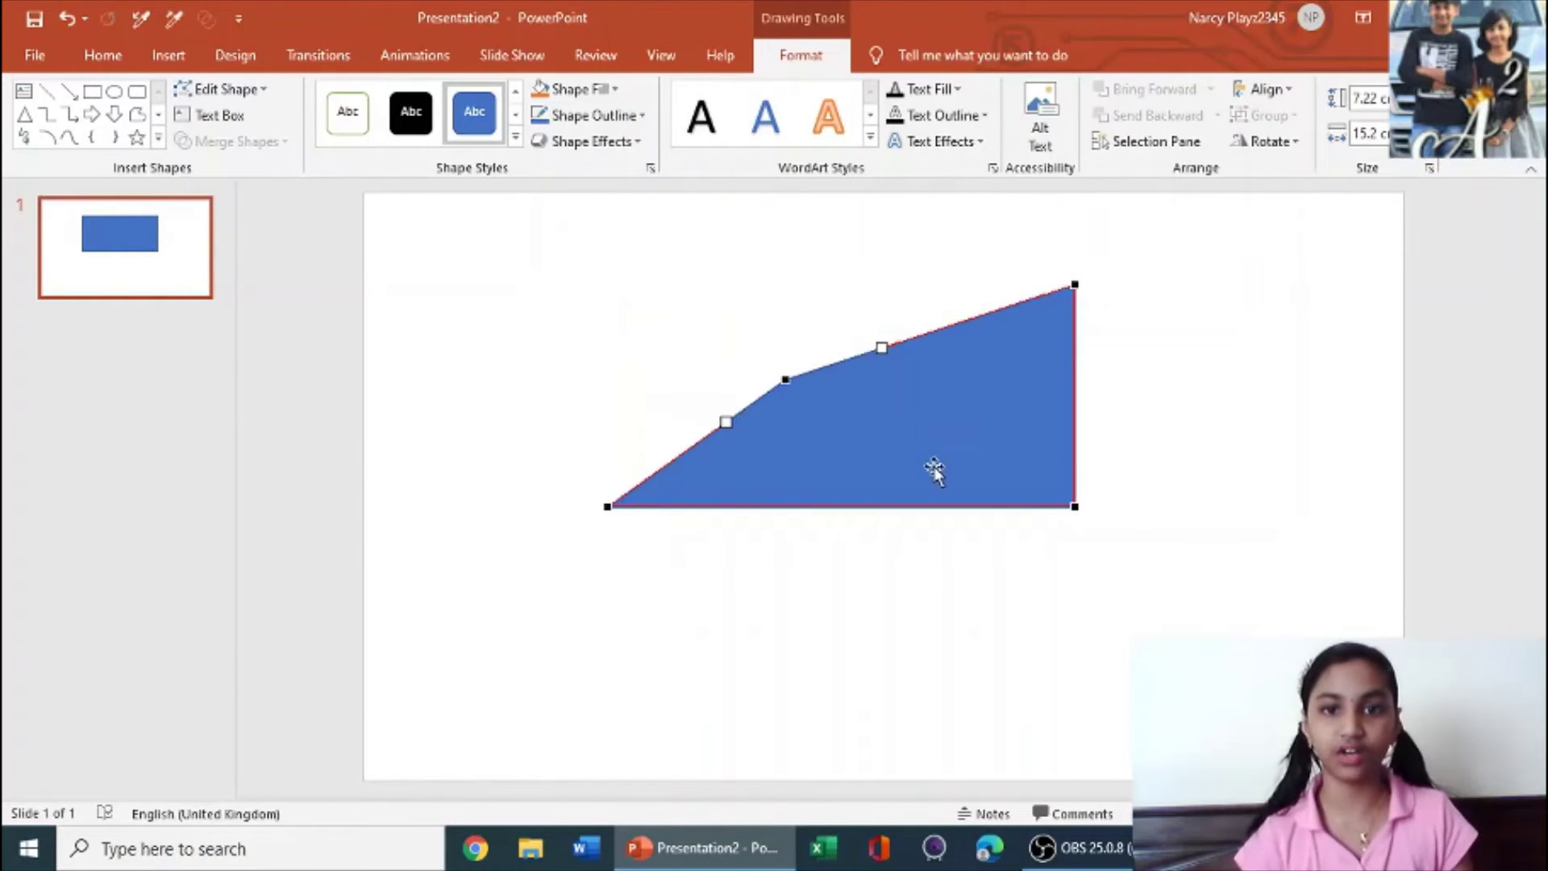
pyautogui.moveTo(1076, 506); pyautogui.dragTo(913, 628)
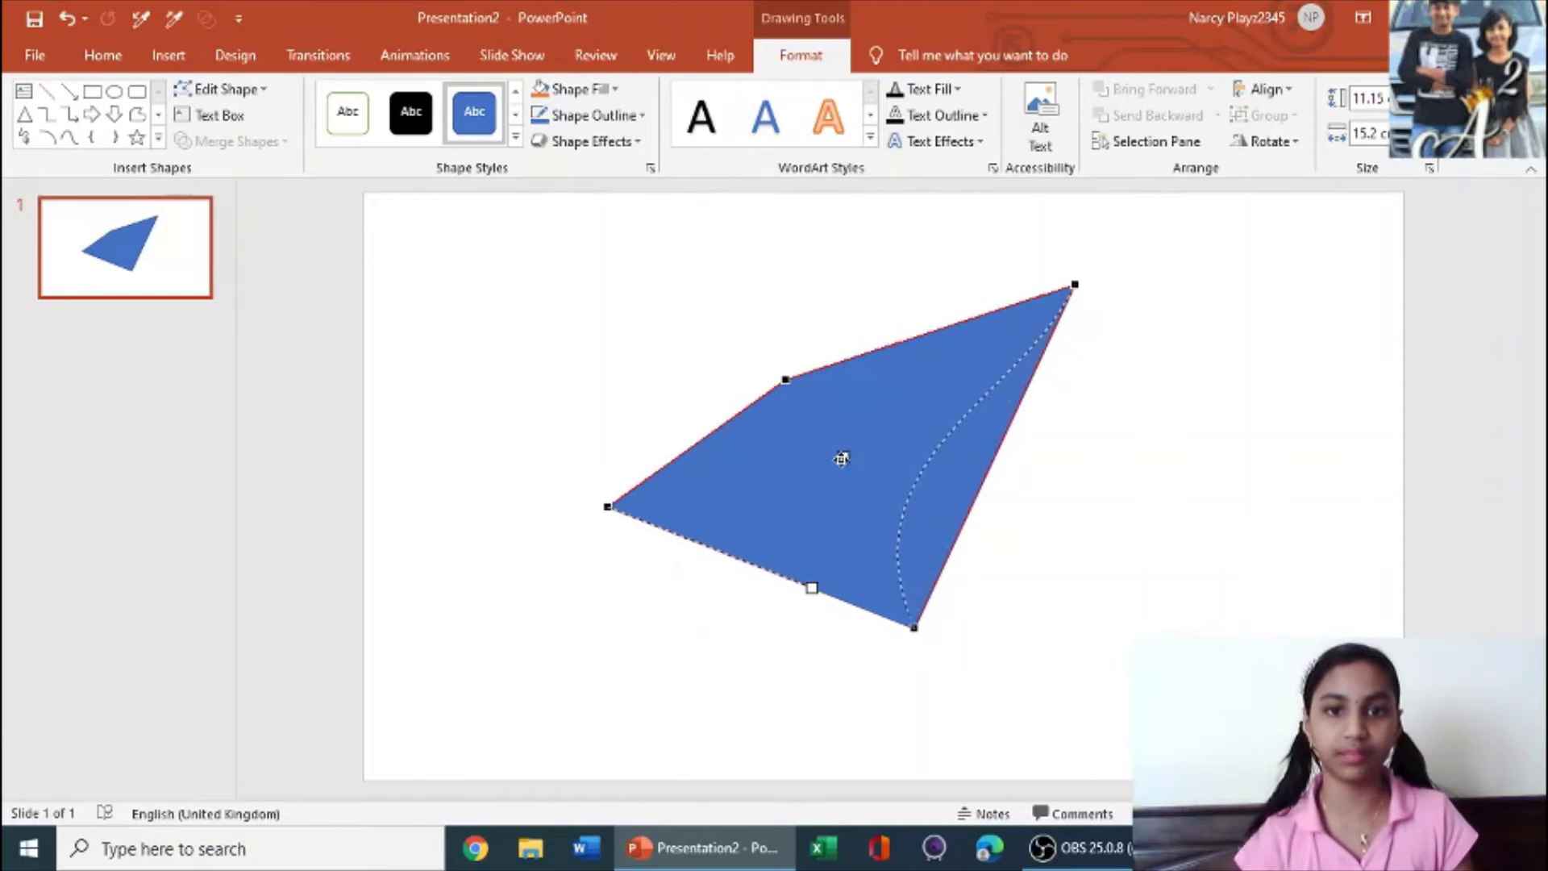
pyautogui.moveTo(966, 515); pyautogui.dragTo(836, 454)
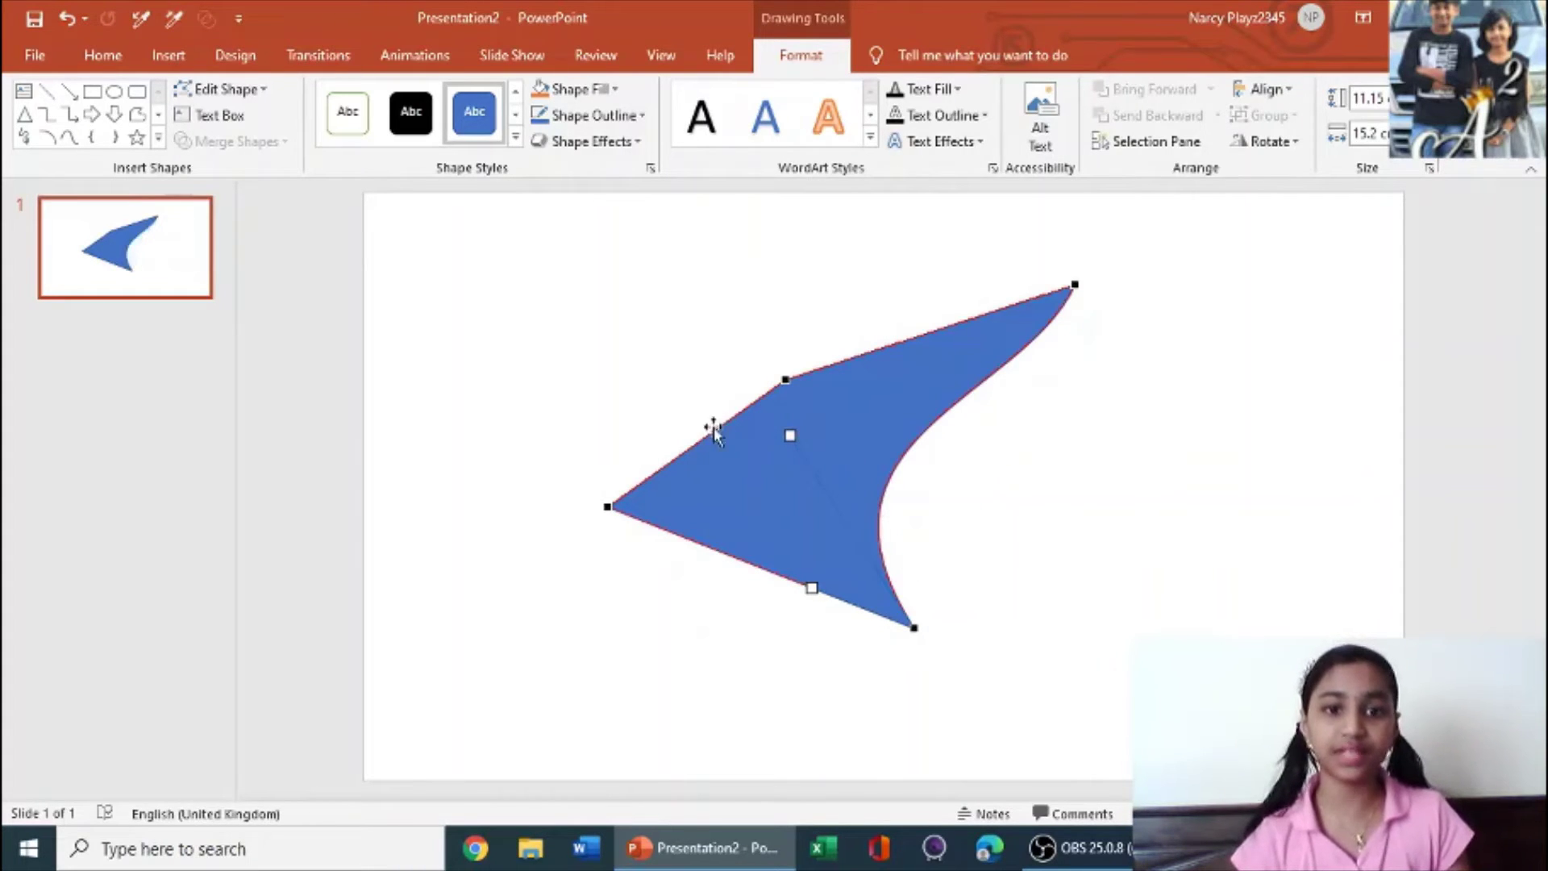
pyautogui.moveTo(709, 436); pyautogui.dragTo(867, 509)
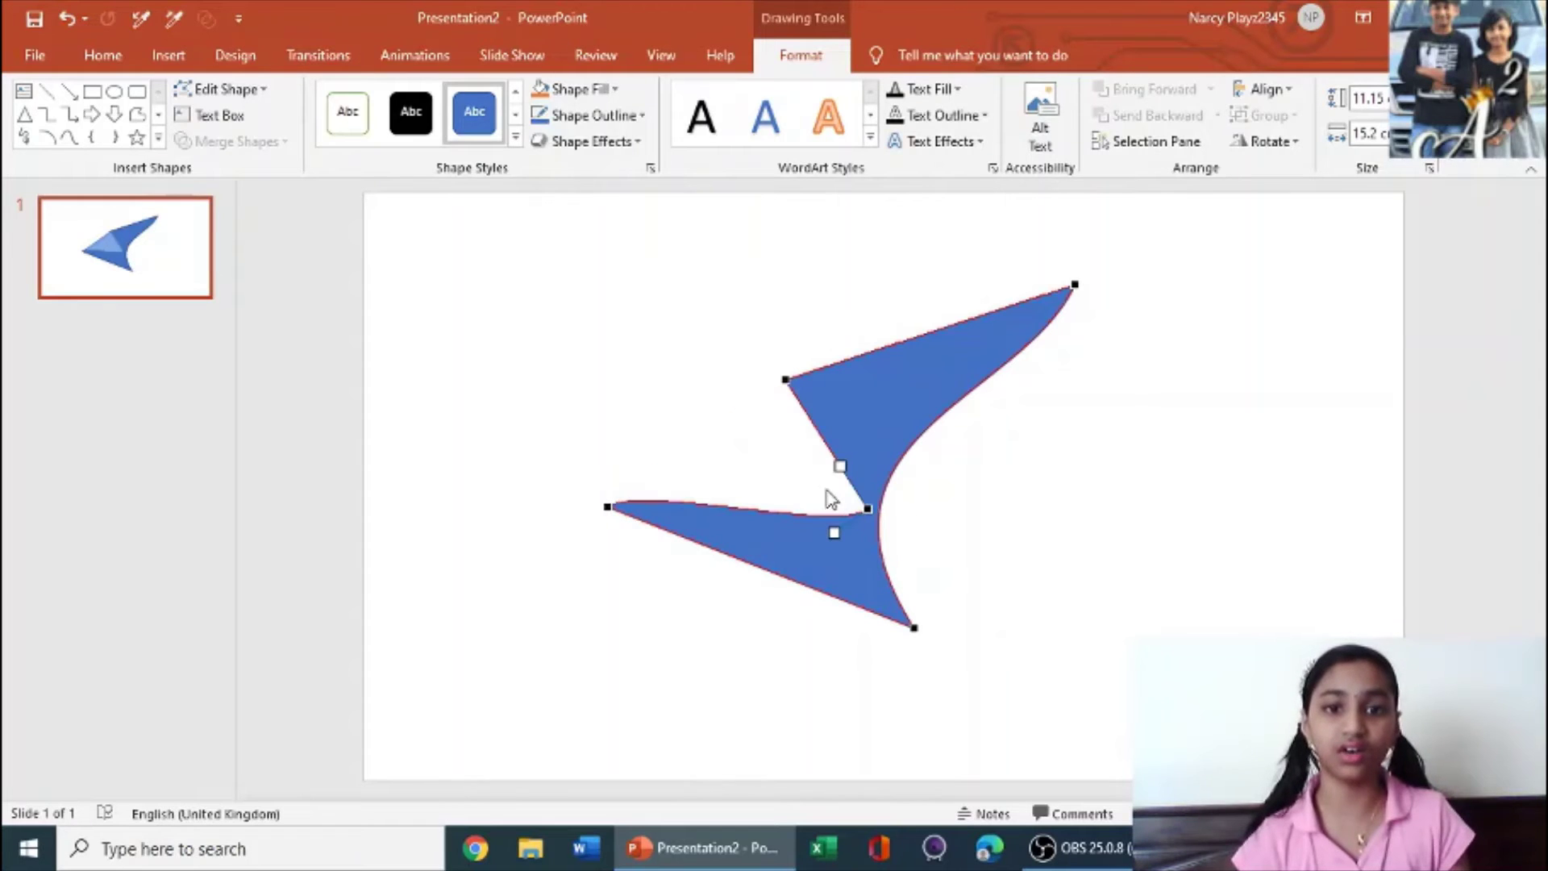
pyautogui.moveTo(877, 348); pyautogui.dragTo(879, 418)
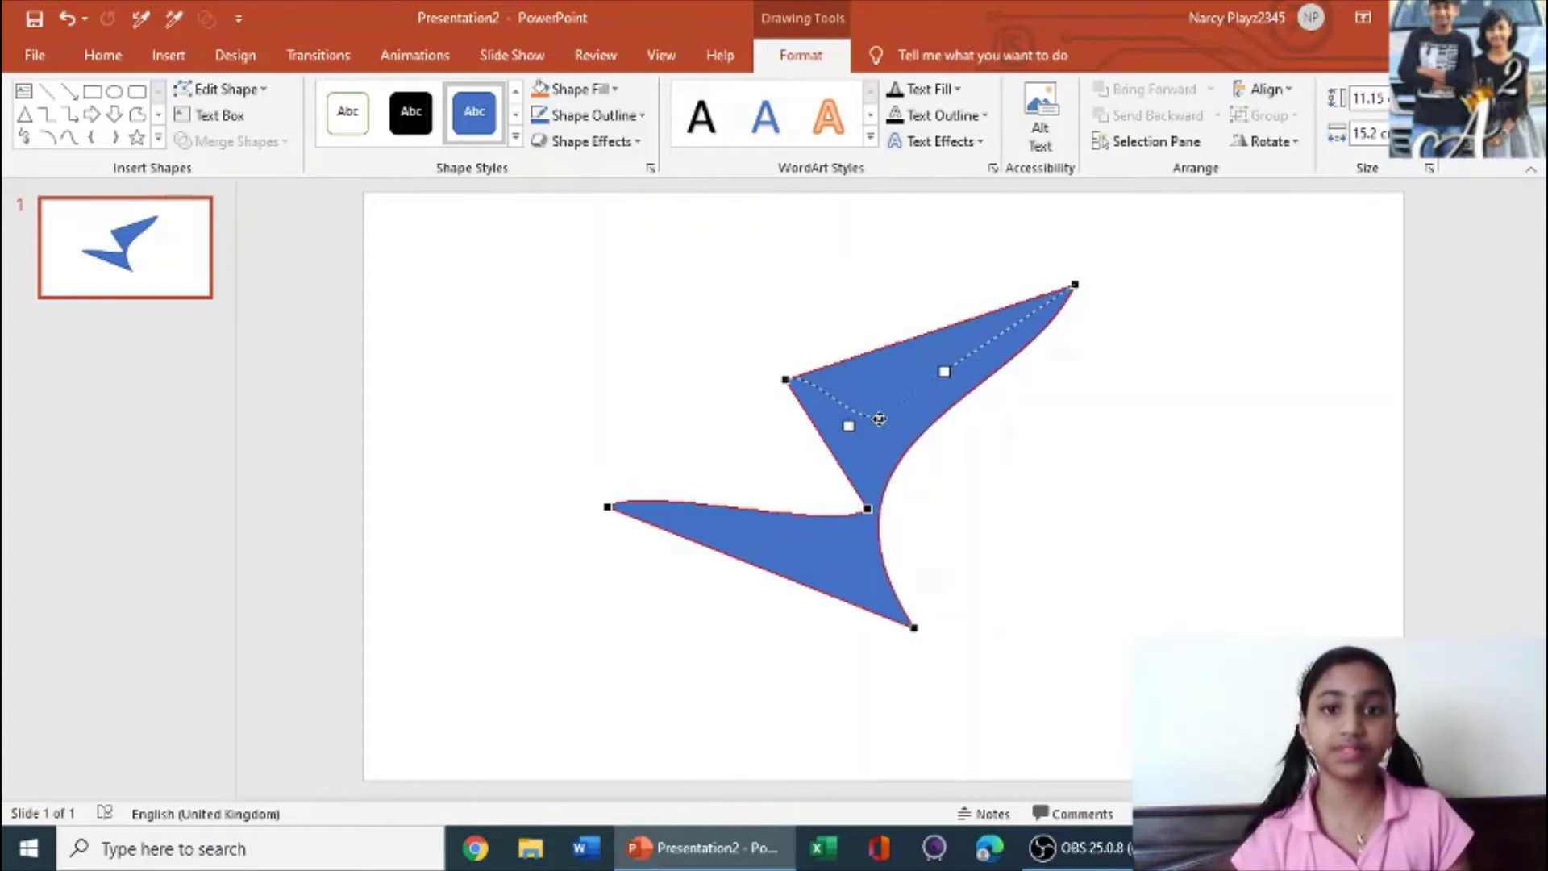
# Lengthen the left arm and extend the lower tip down and to the right.
pyautogui.click(159, 143)
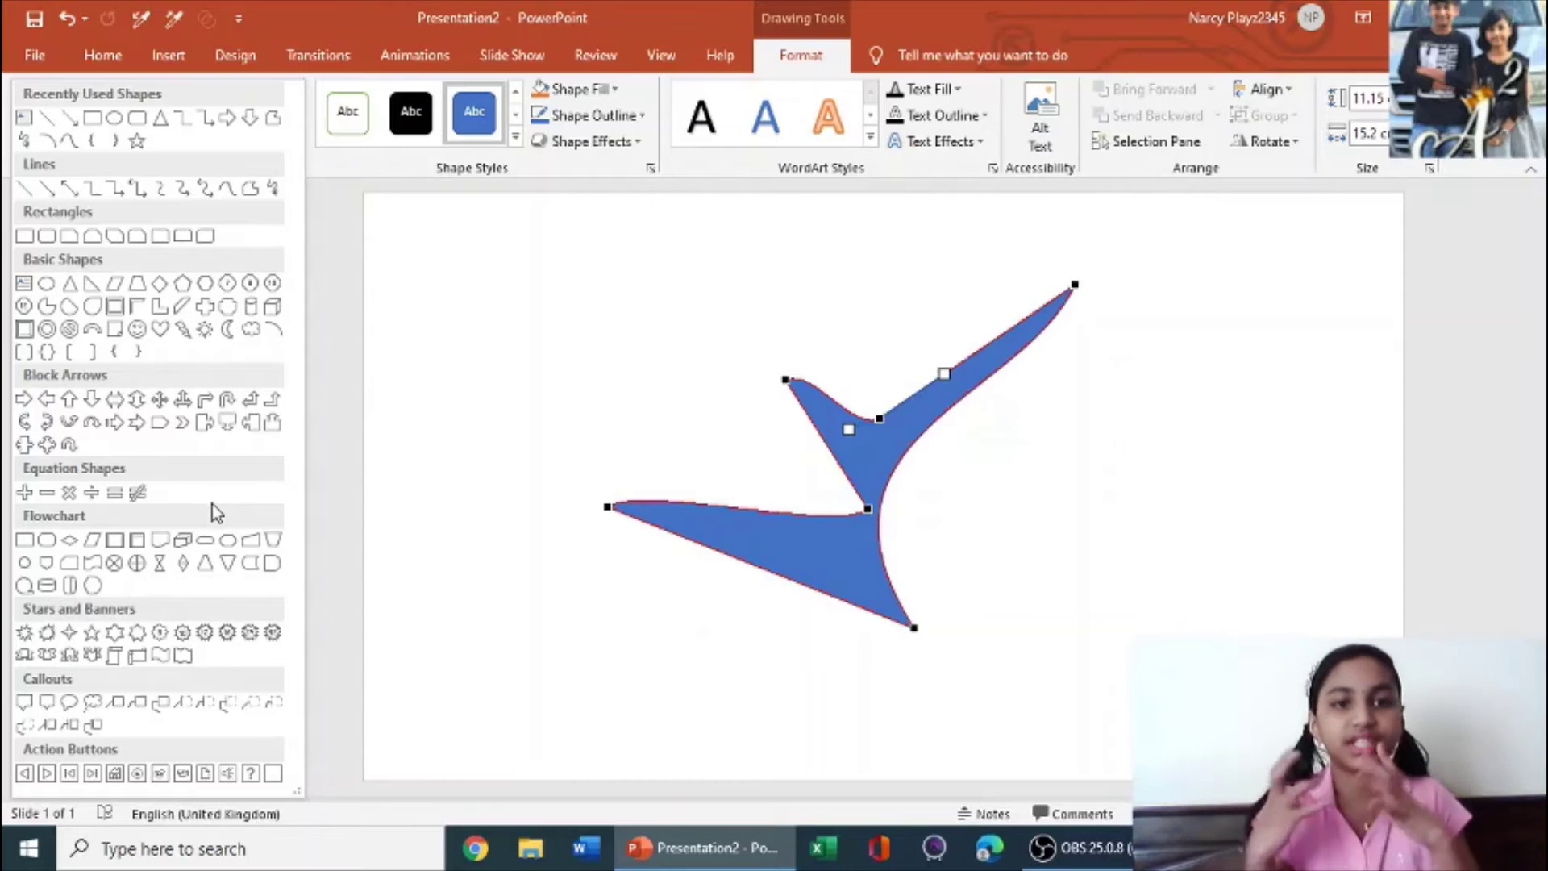
pyautogui.click(339, 373)
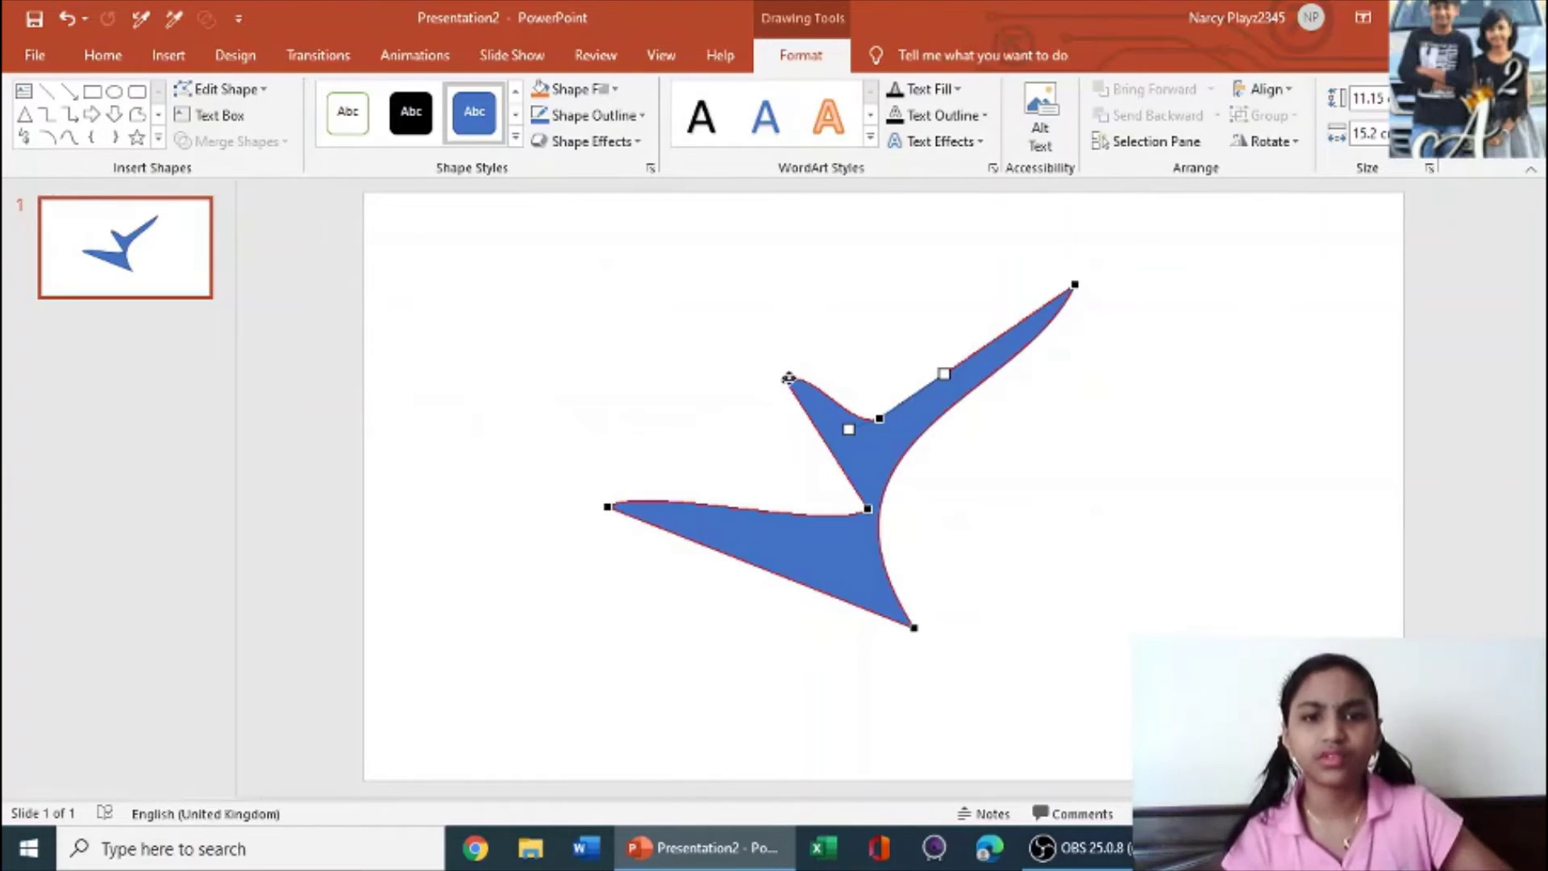
pyautogui.moveTo(789, 377); pyautogui.dragTo(690, 306)
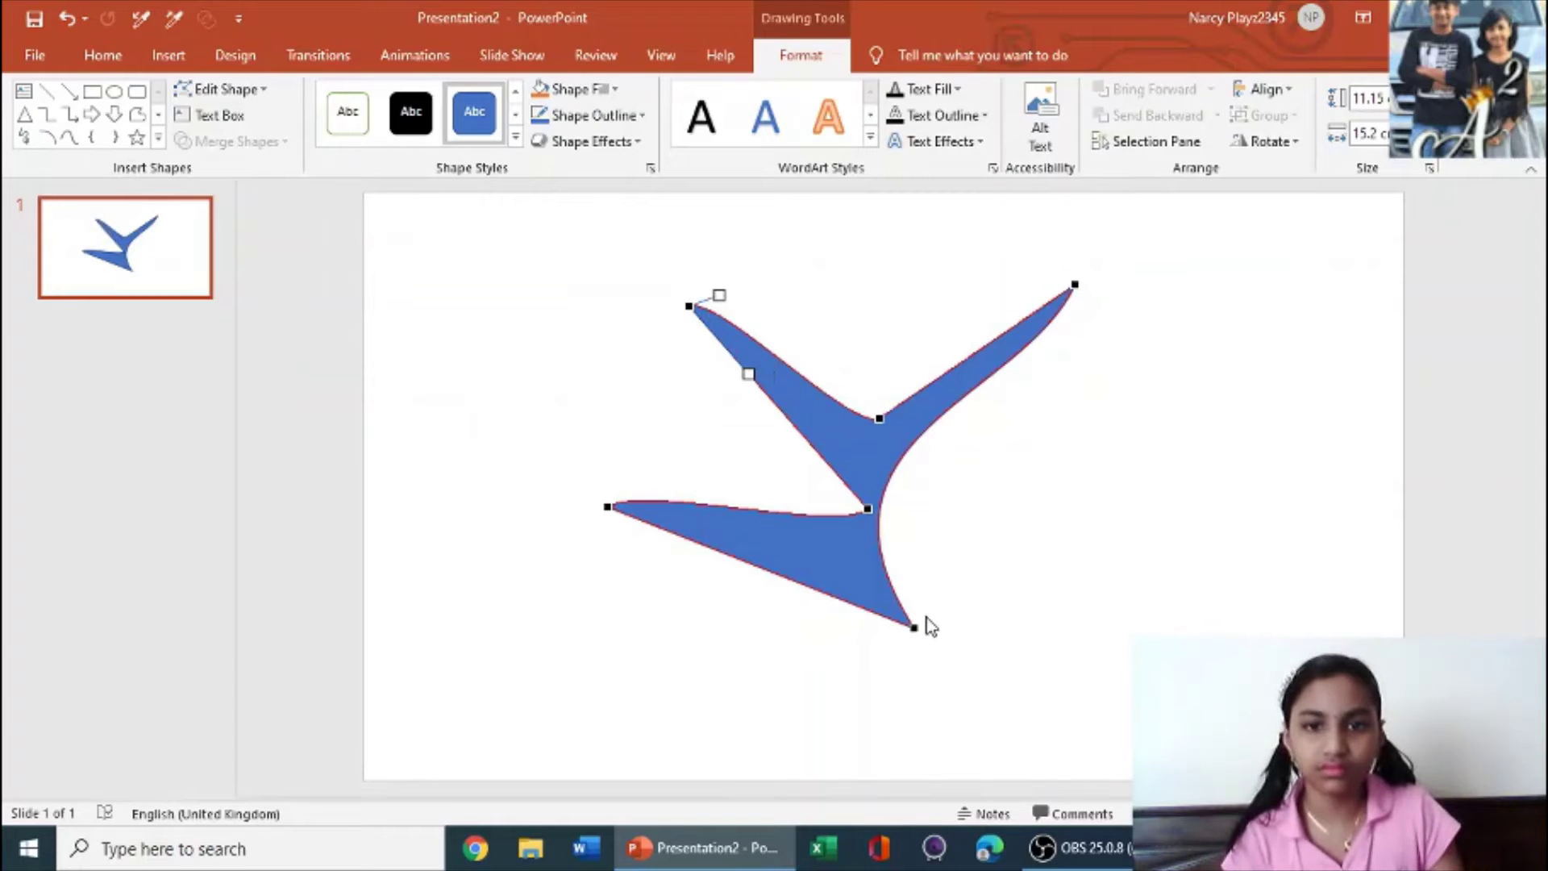
pyautogui.moveTo(907, 625); pyautogui.dragTo(957, 687)
pyautogui.click(1082, 505)
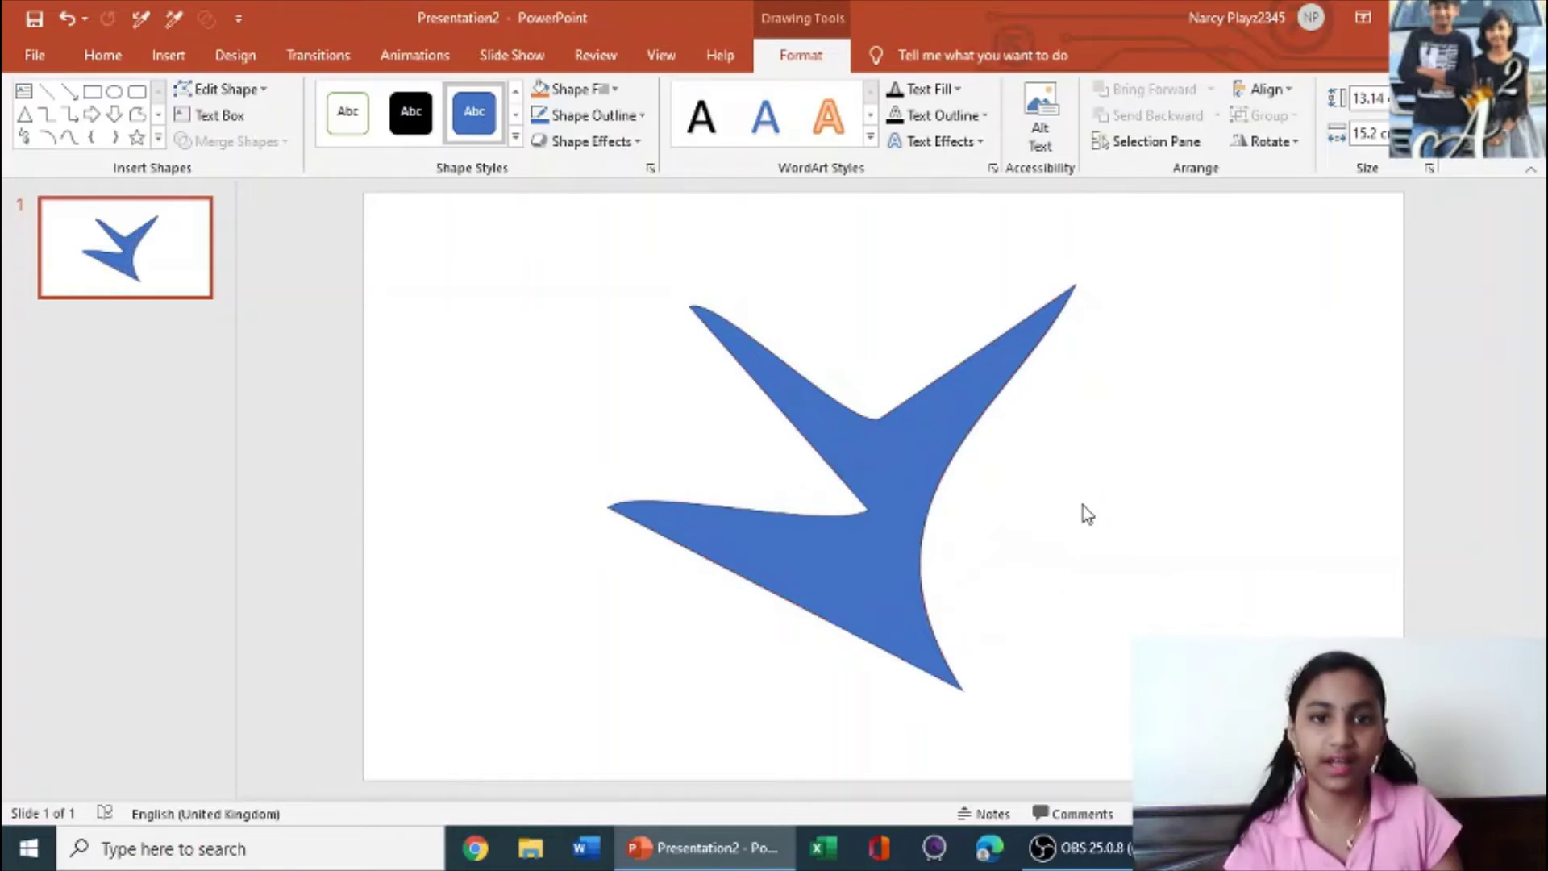
# Draw an Oval head above the blue figure's arms.
pyautogui.click(1052, 92)
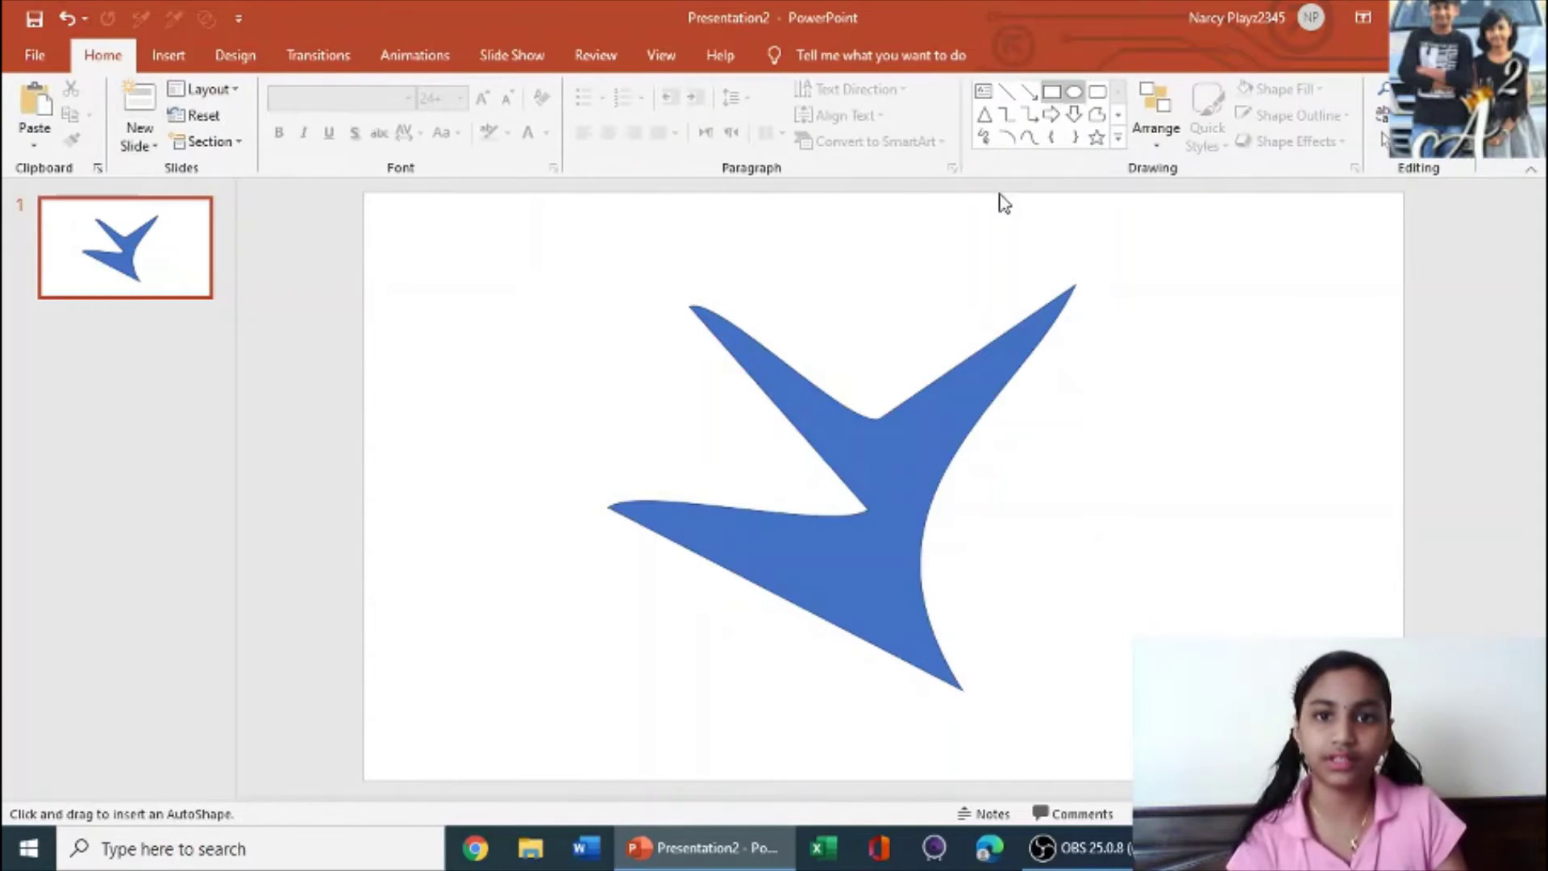
pyautogui.moveTo(836, 299); pyautogui.dragTo(905, 394)
pyautogui.click(1081, 498)
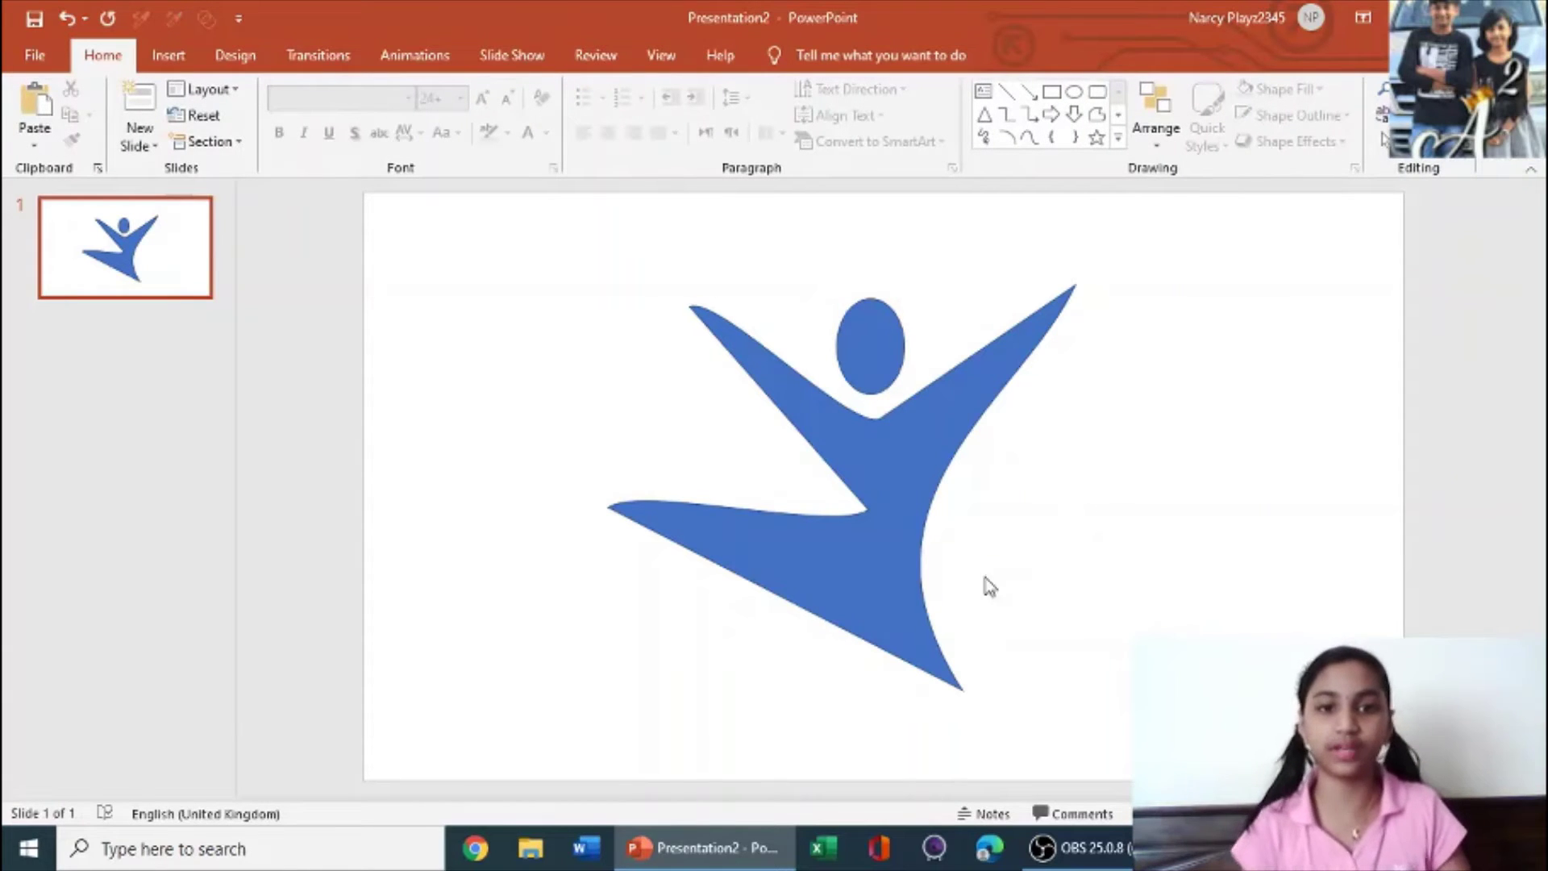
# Use Edit Points to pull a notch into the figure's lower edge, forming two legs.
pyautogui.click(799, 534)
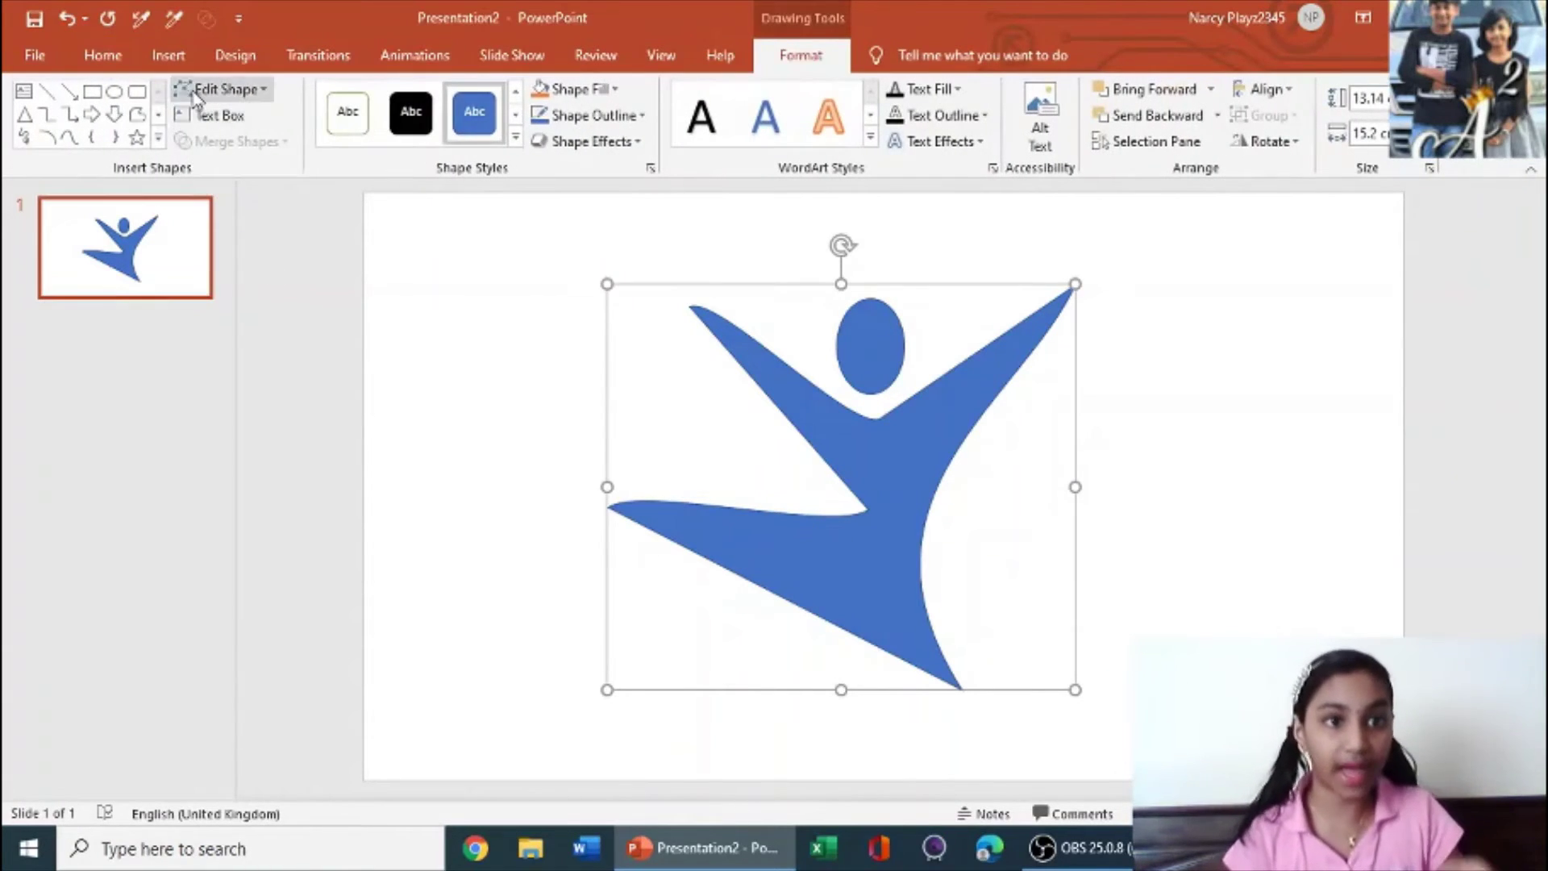
pyautogui.click(219, 88)
pyautogui.click(241, 146)
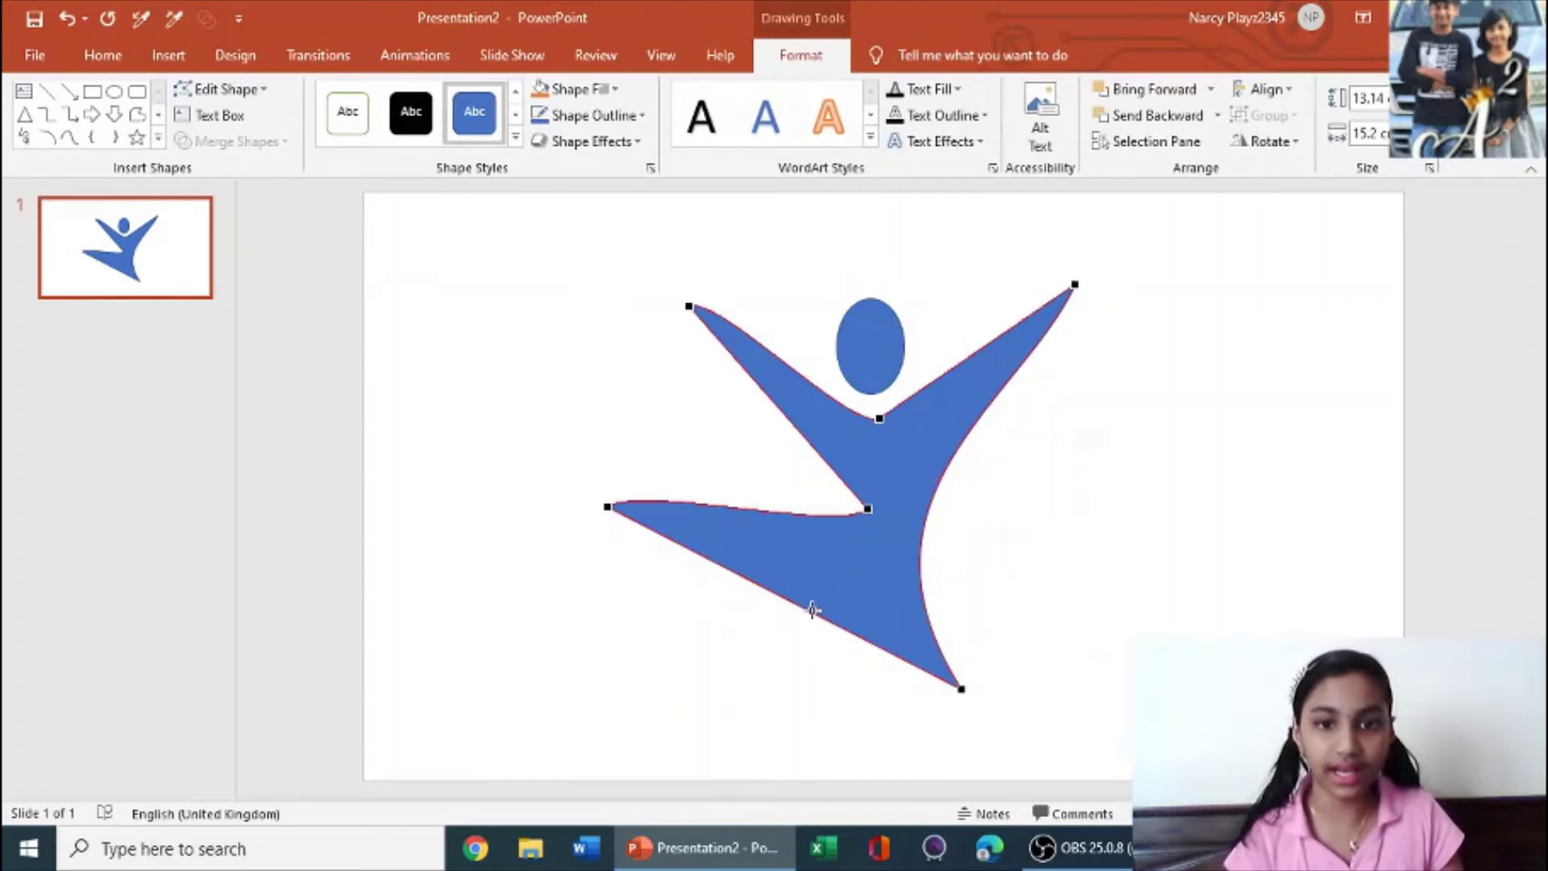
pyautogui.moveTo(804, 611); pyautogui.dragTo(837, 571)
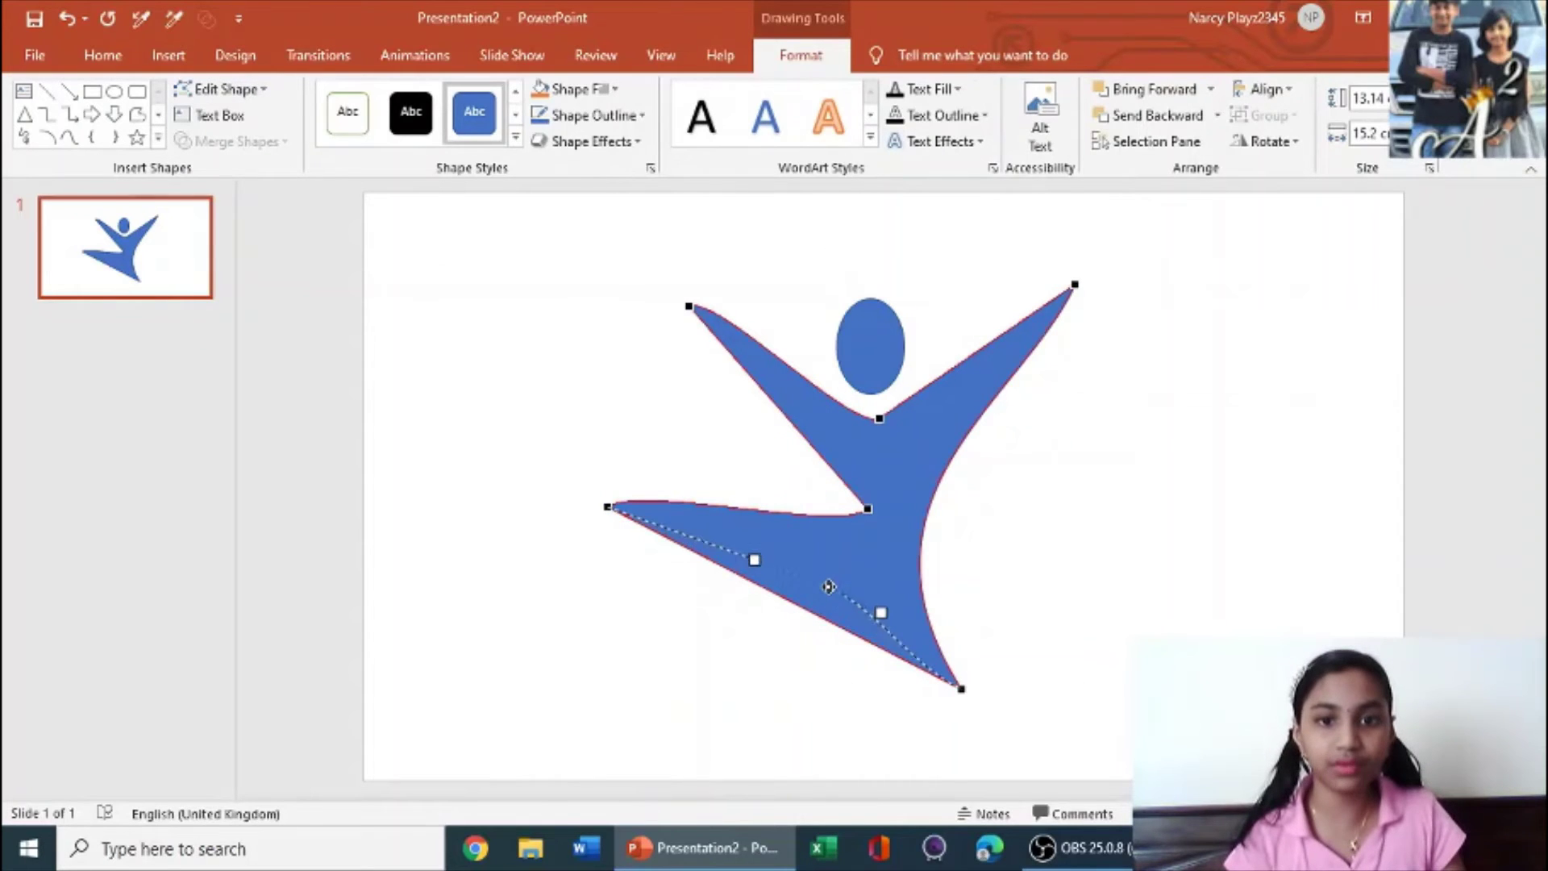
pyautogui.click(1186, 466)
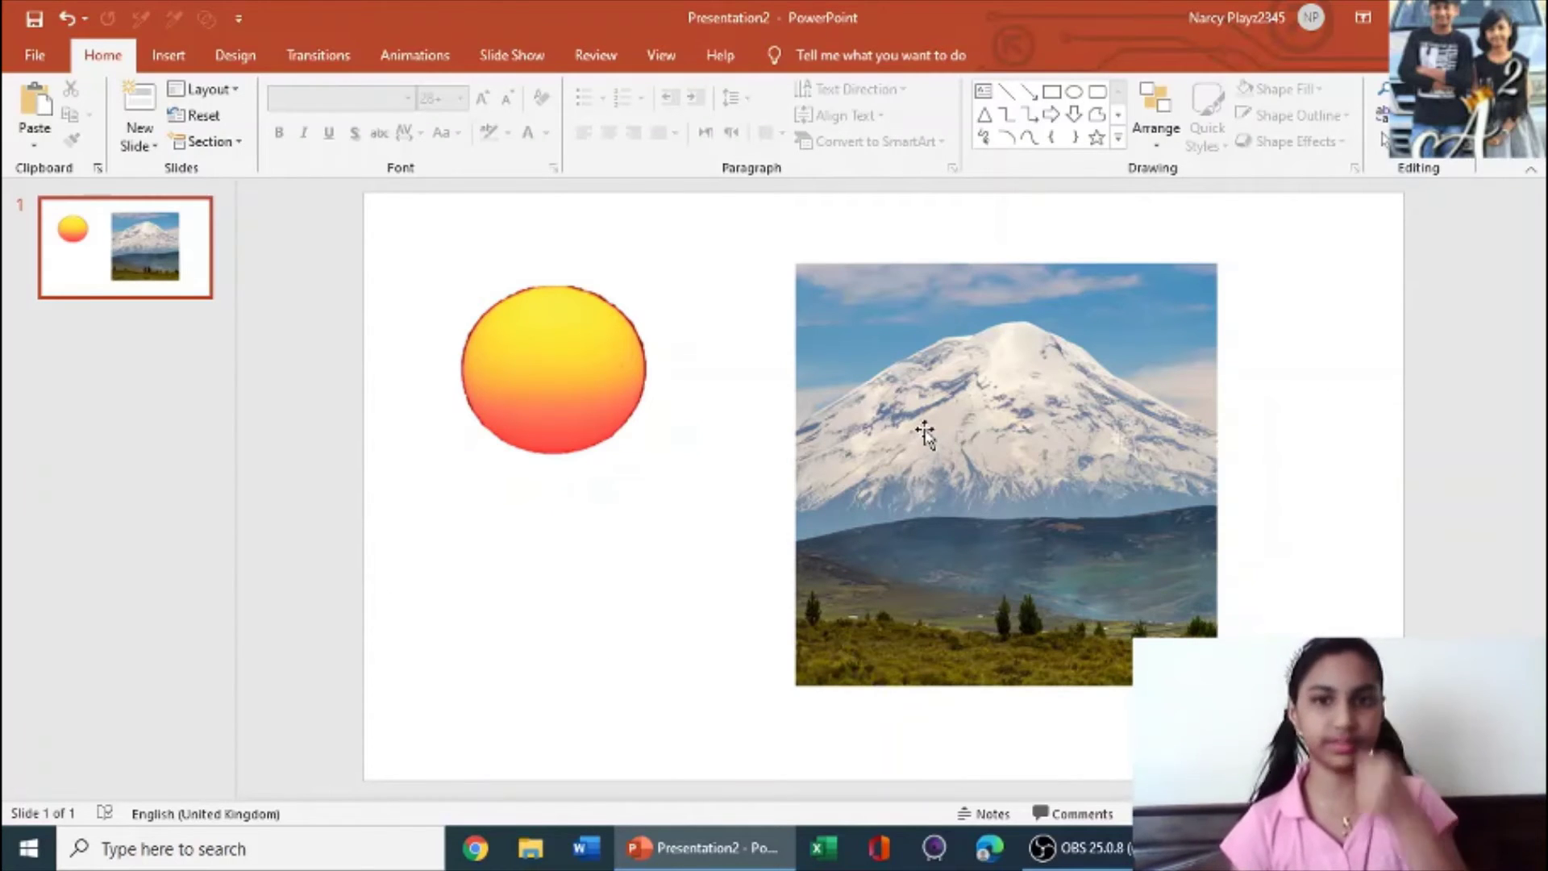
# Position the gradient sun at the upper left and the mountain picture on the right.
pyautogui.moveTo(1000, 496); pyautogui.dragTo(1094, 475)
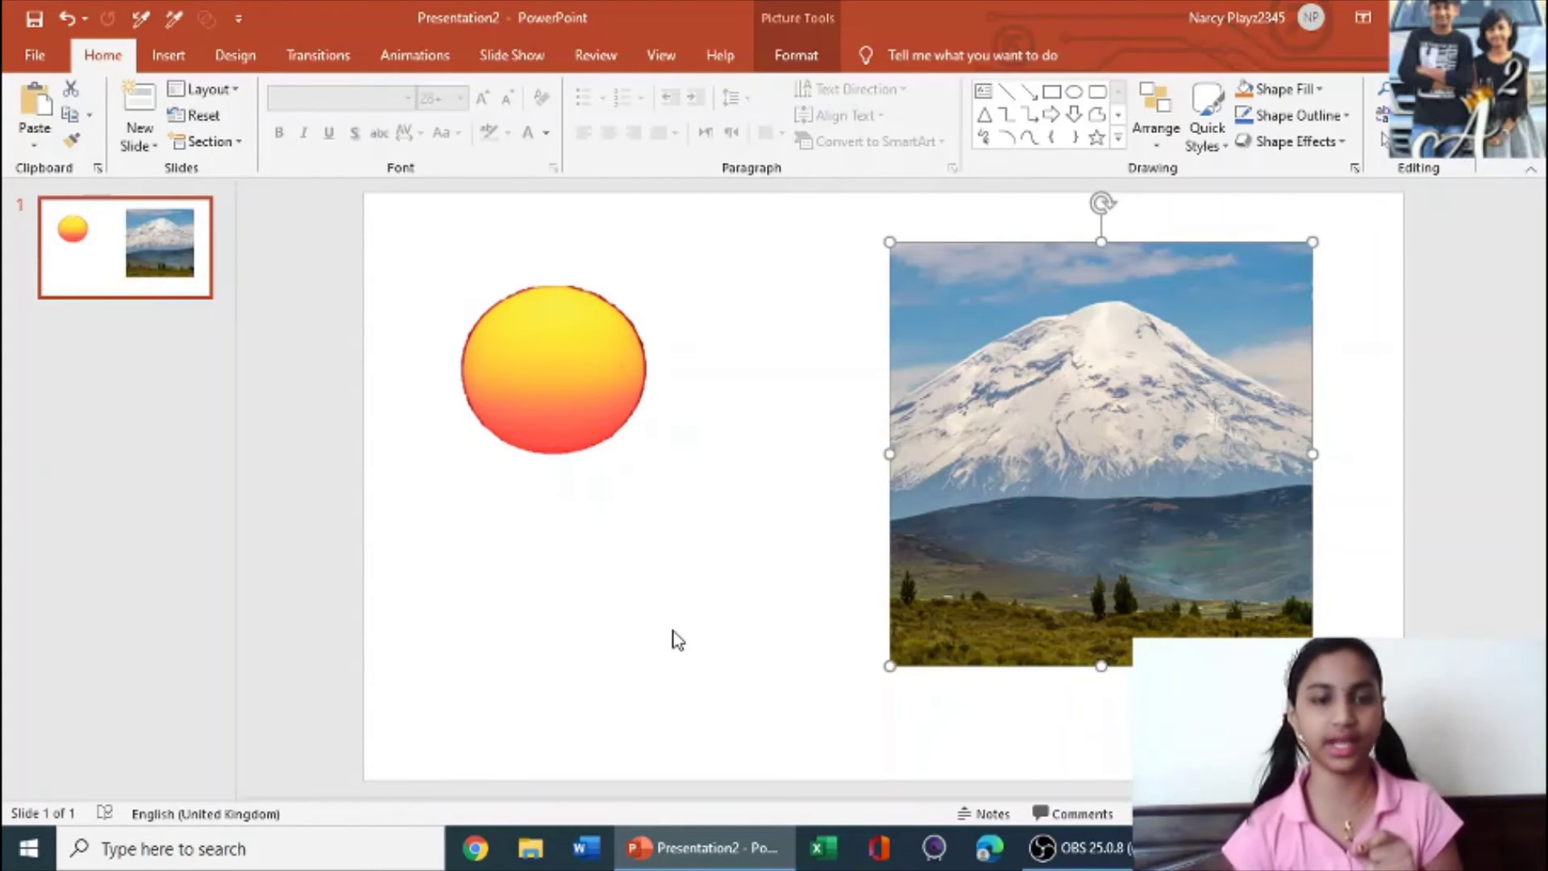
pyautogui.moveTo(540, 376); pyautogui.dragTo(622, 400)
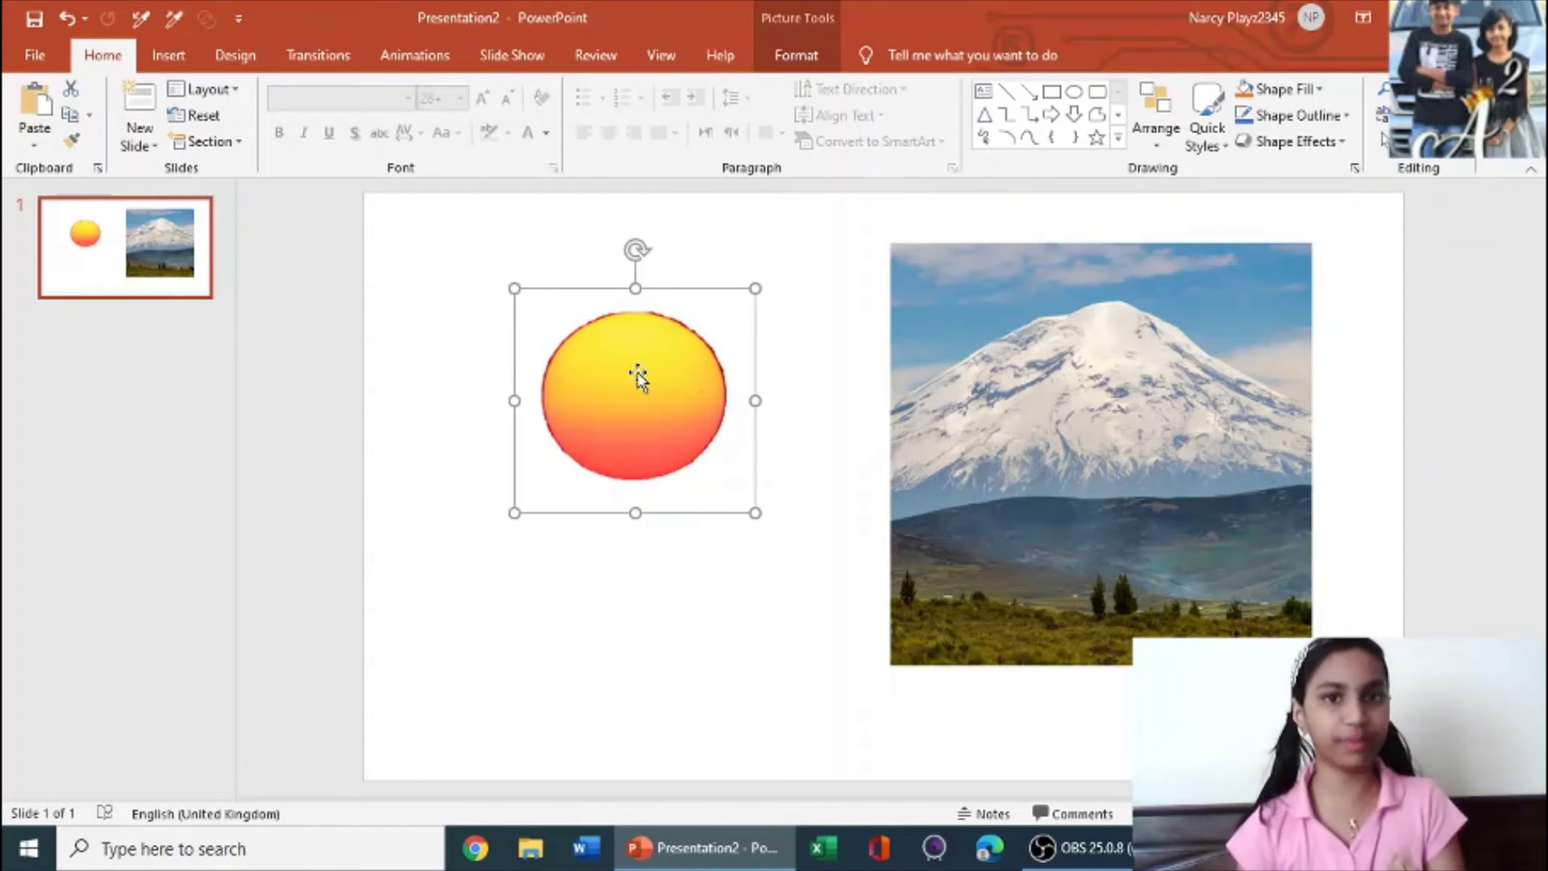
pyautogui.moveTo(657, 442); pyautogui.dragTo(676, 445)
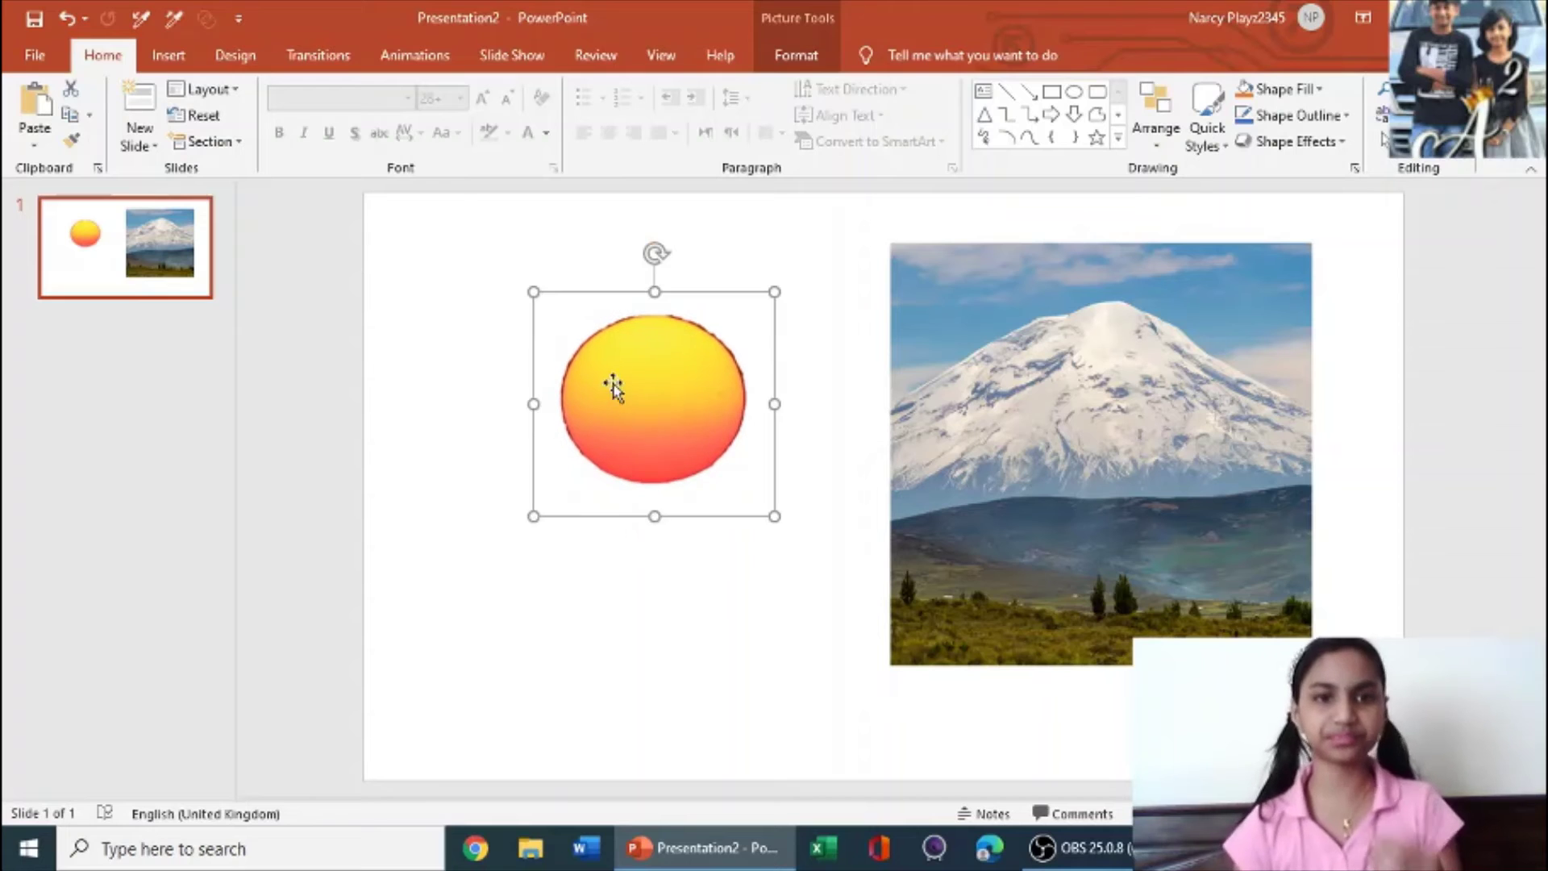
pyautogui.click(657, 564)
pyautogui.moveTo(664, 404); pyautogui.dragTo(529, 355)
pyautogui.click(594, 574)
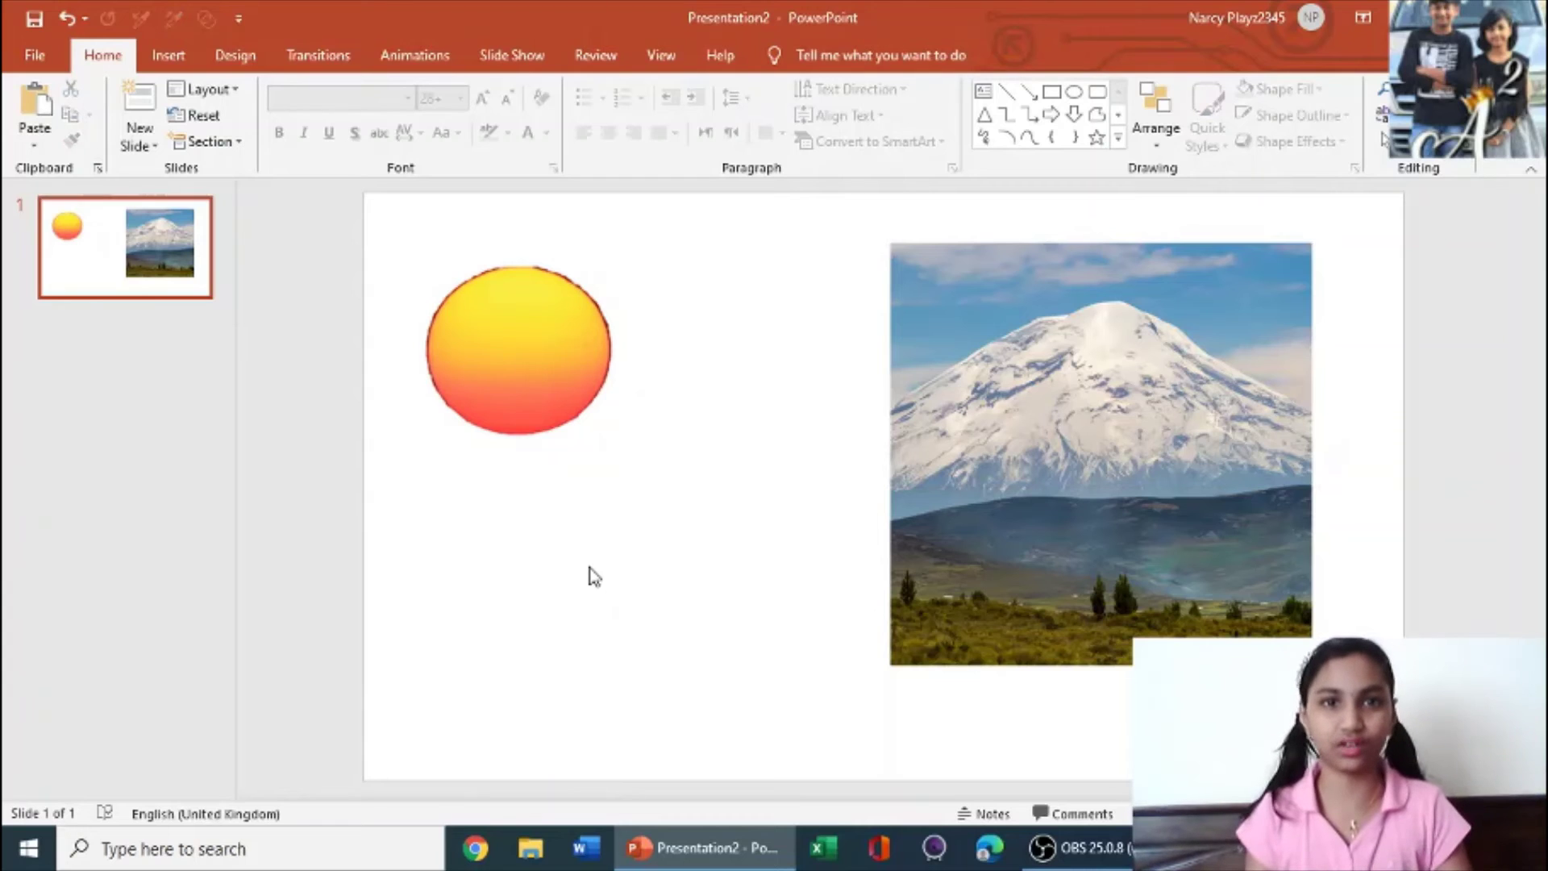
pyautogui.click(537, 412)
pyautogui.click(774, 511)
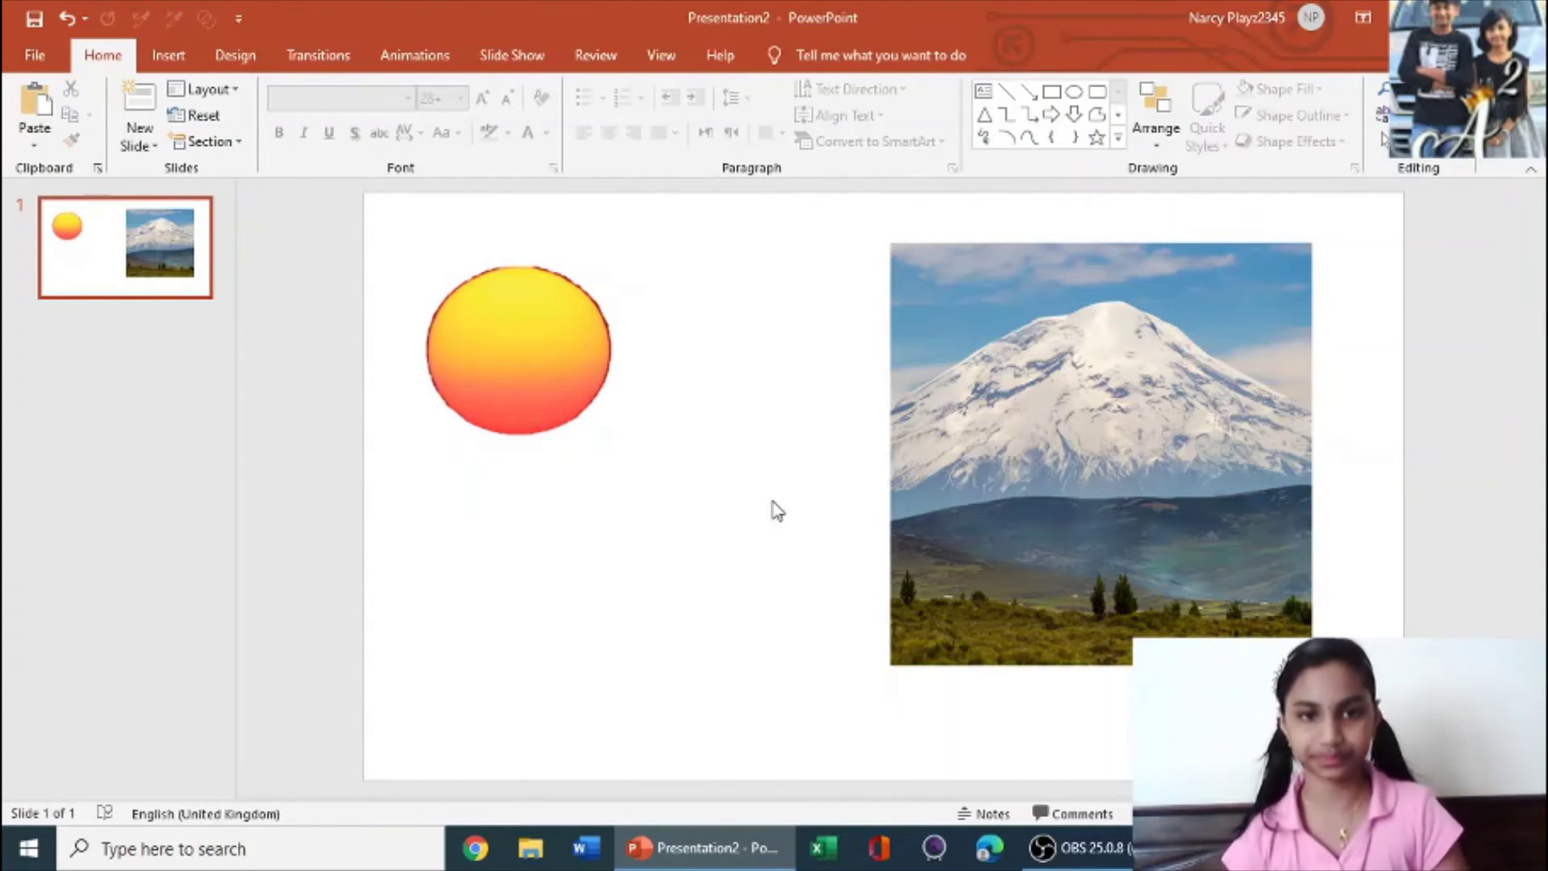
pyautogui.moveTo(1061, 401); pyautogui.dragTo(974, 411)
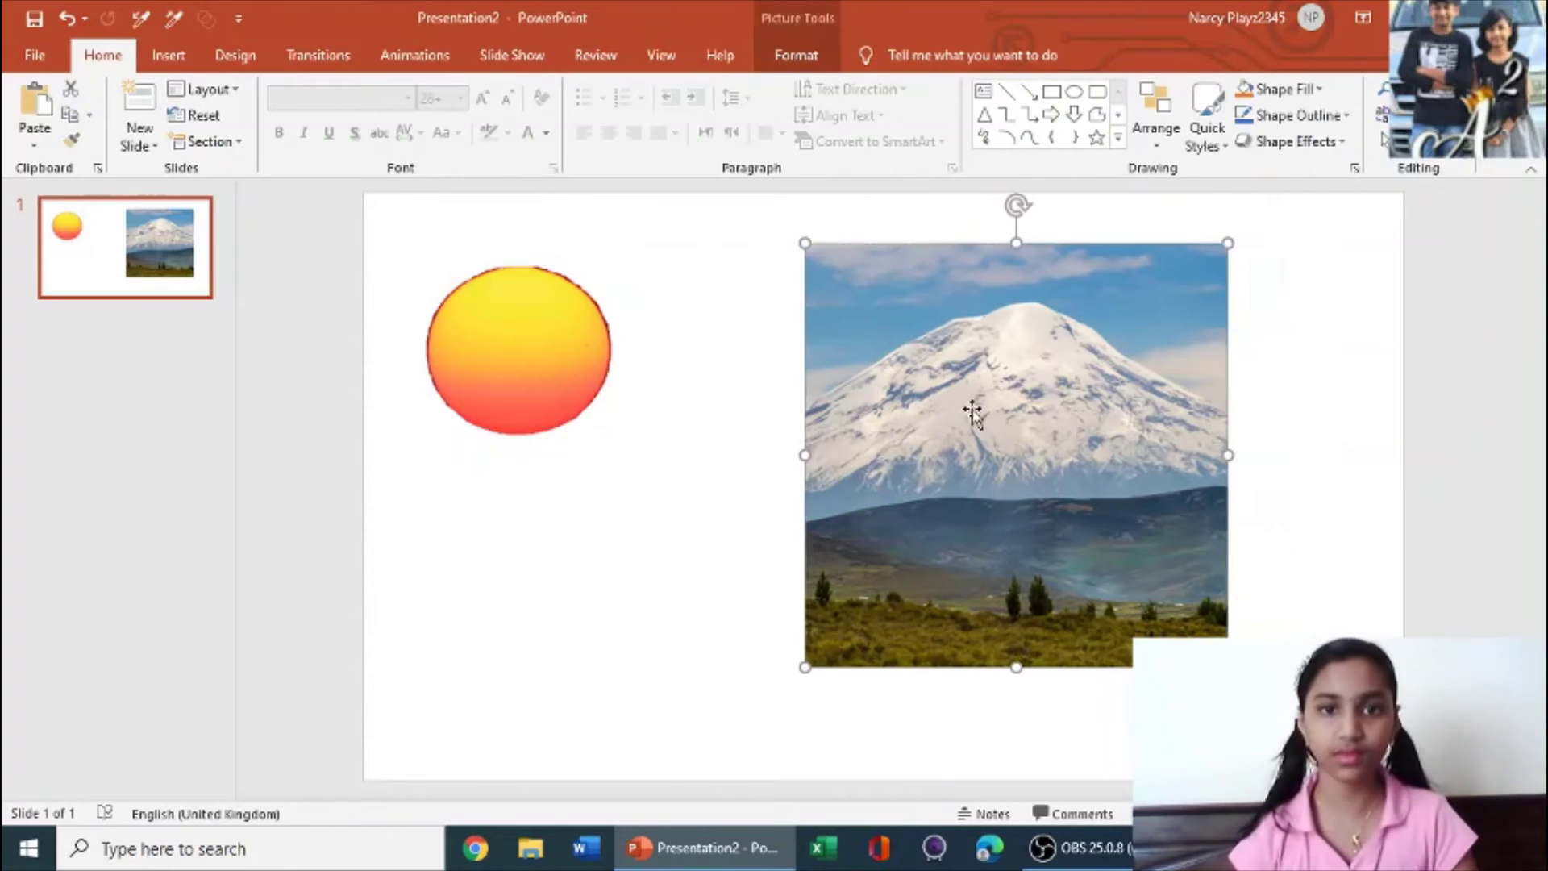
# Add a second slide with the Blank layout.
pyautogui.click(137, 100)
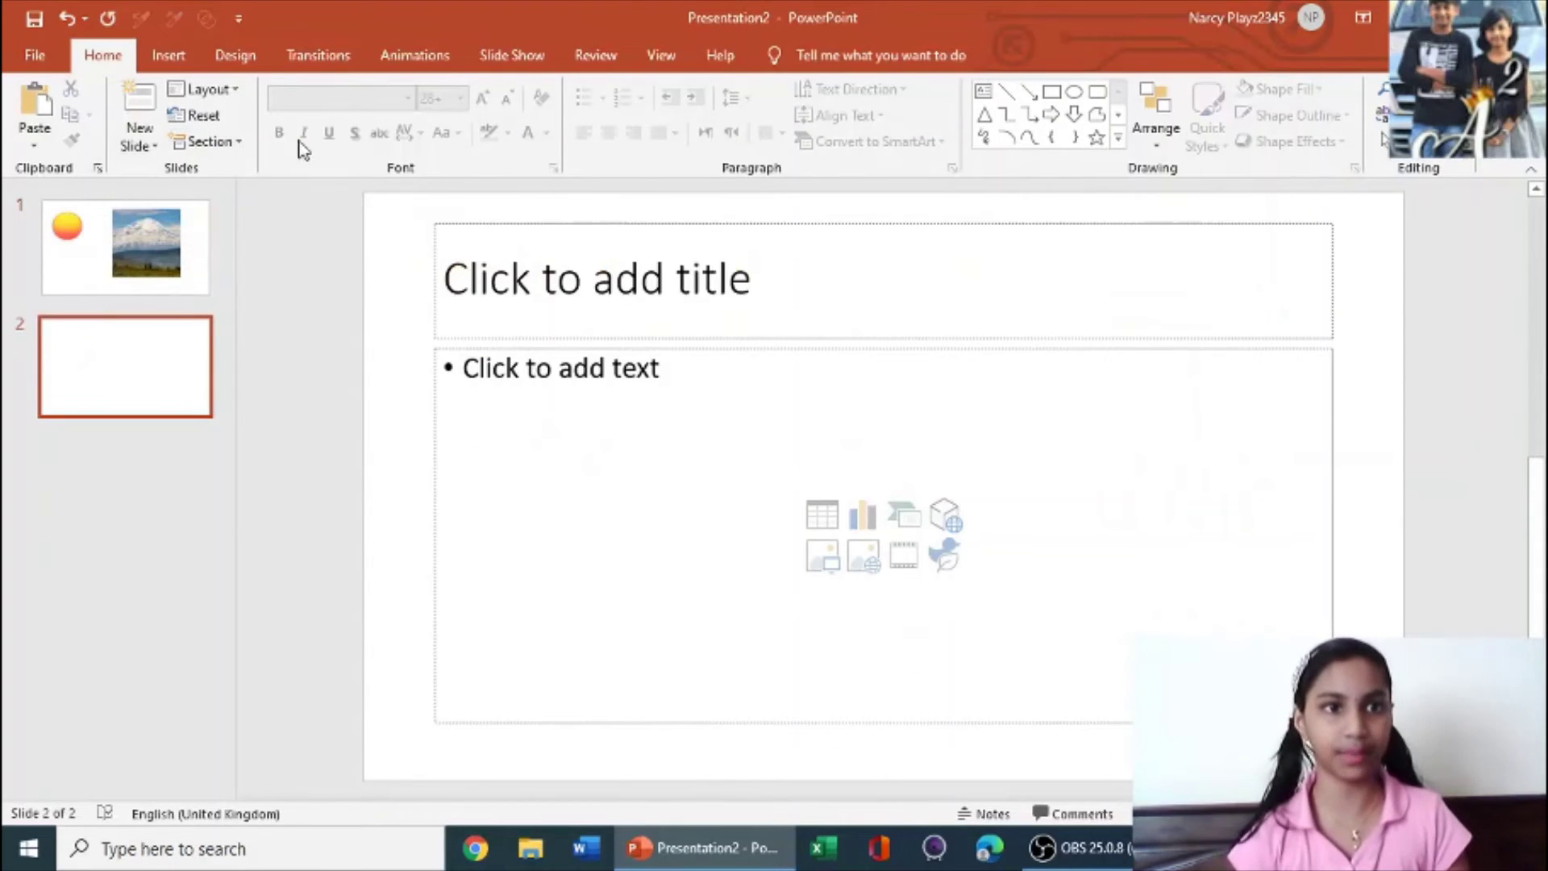
pyautogui.click(200, 89)
pyautogui.click(226, 356)
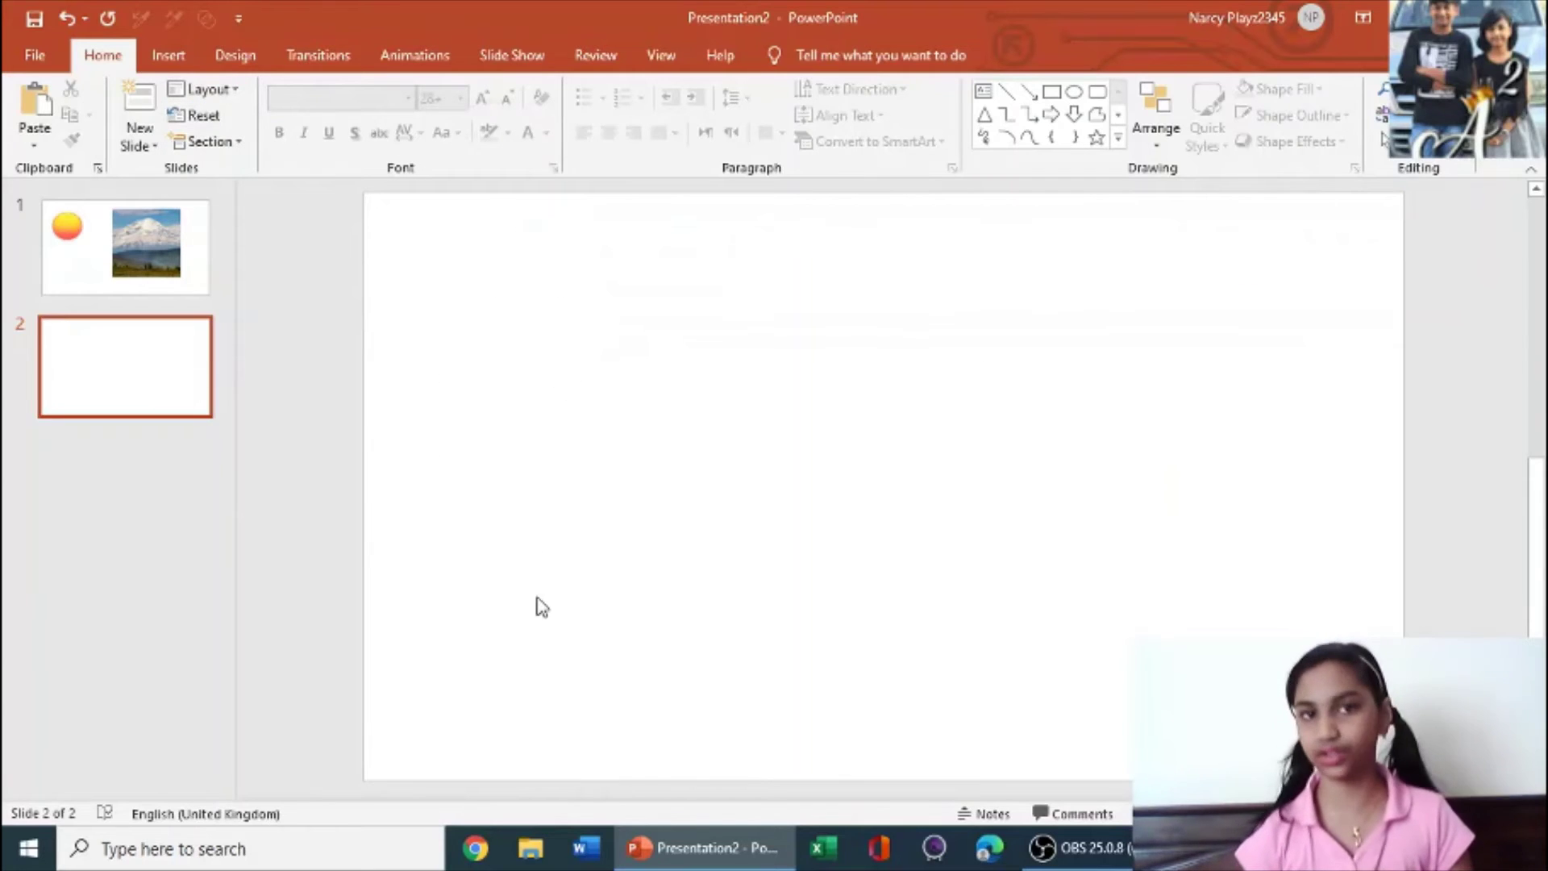
# Paste a copy of slide 1's mountain picture onto slide 2 and stretch it to fill the slide.
pyautogui.click(135, 226)
pyautogui.click(1039, 504)
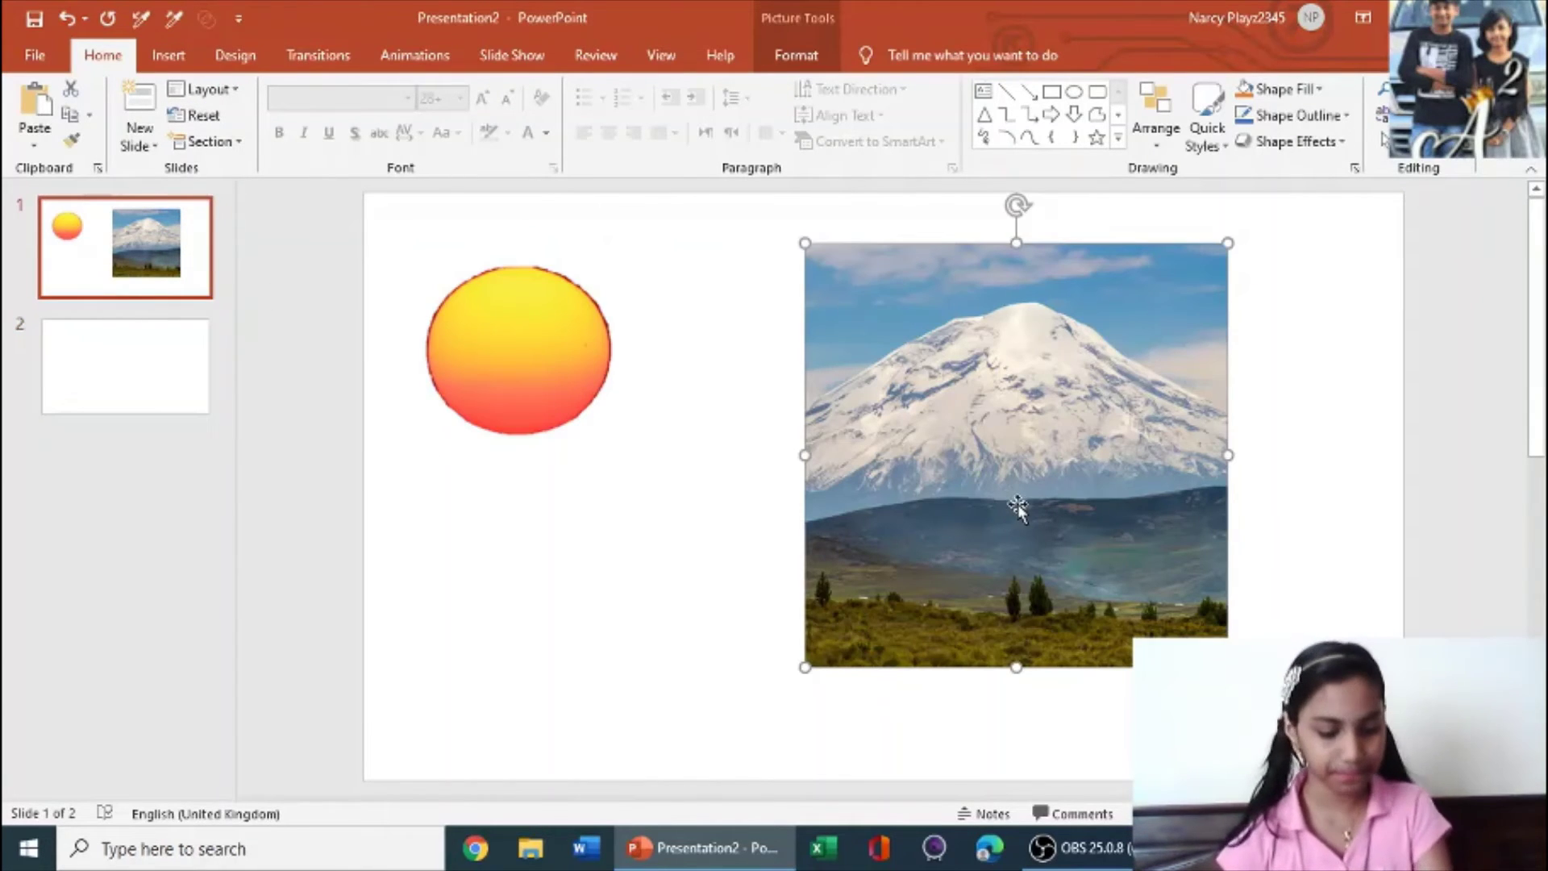
pyautogui.click(192, 387)
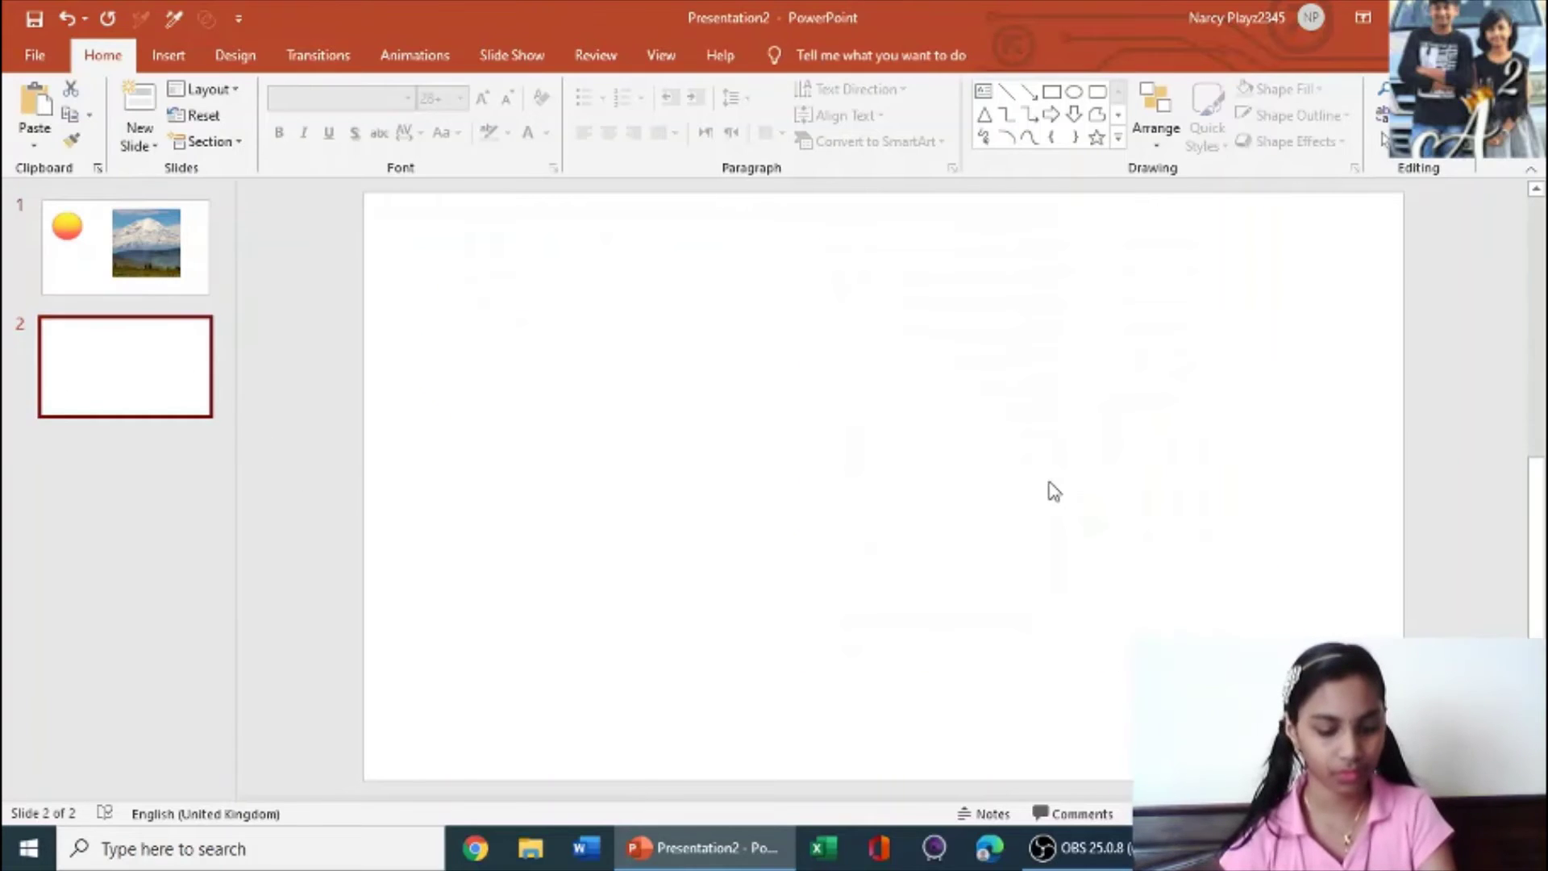
pyautogui.hotkey('ctrl', 'v')
pyautogui.moveTo(1103, 532); pyautogui.dragTo(661, 484)
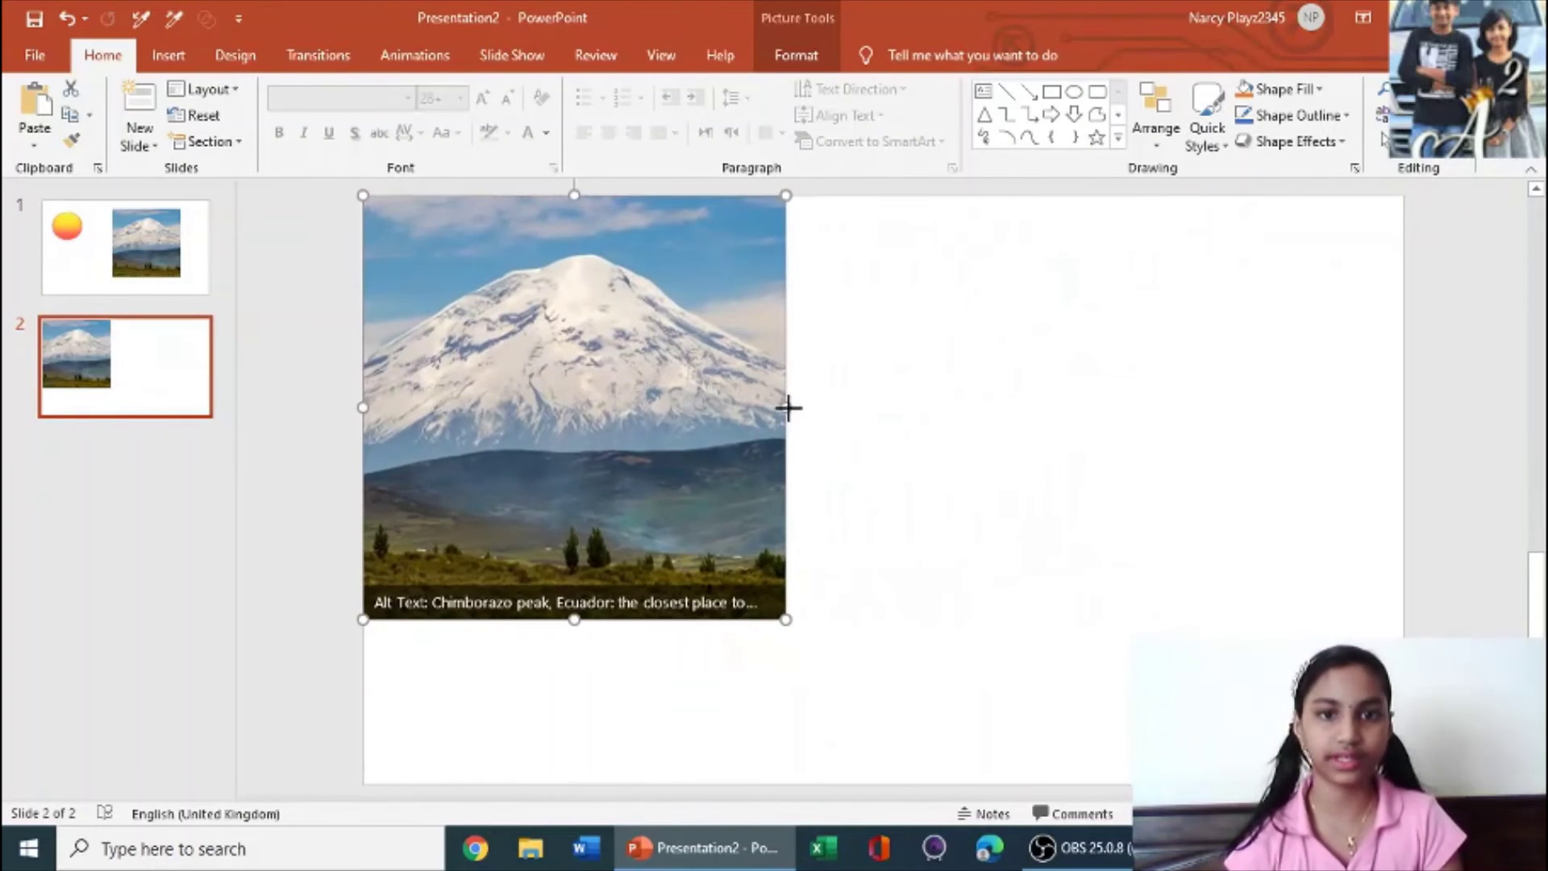
pyautogui.moveTo(788, 408); pyautogui.dragTo(1396, 401)
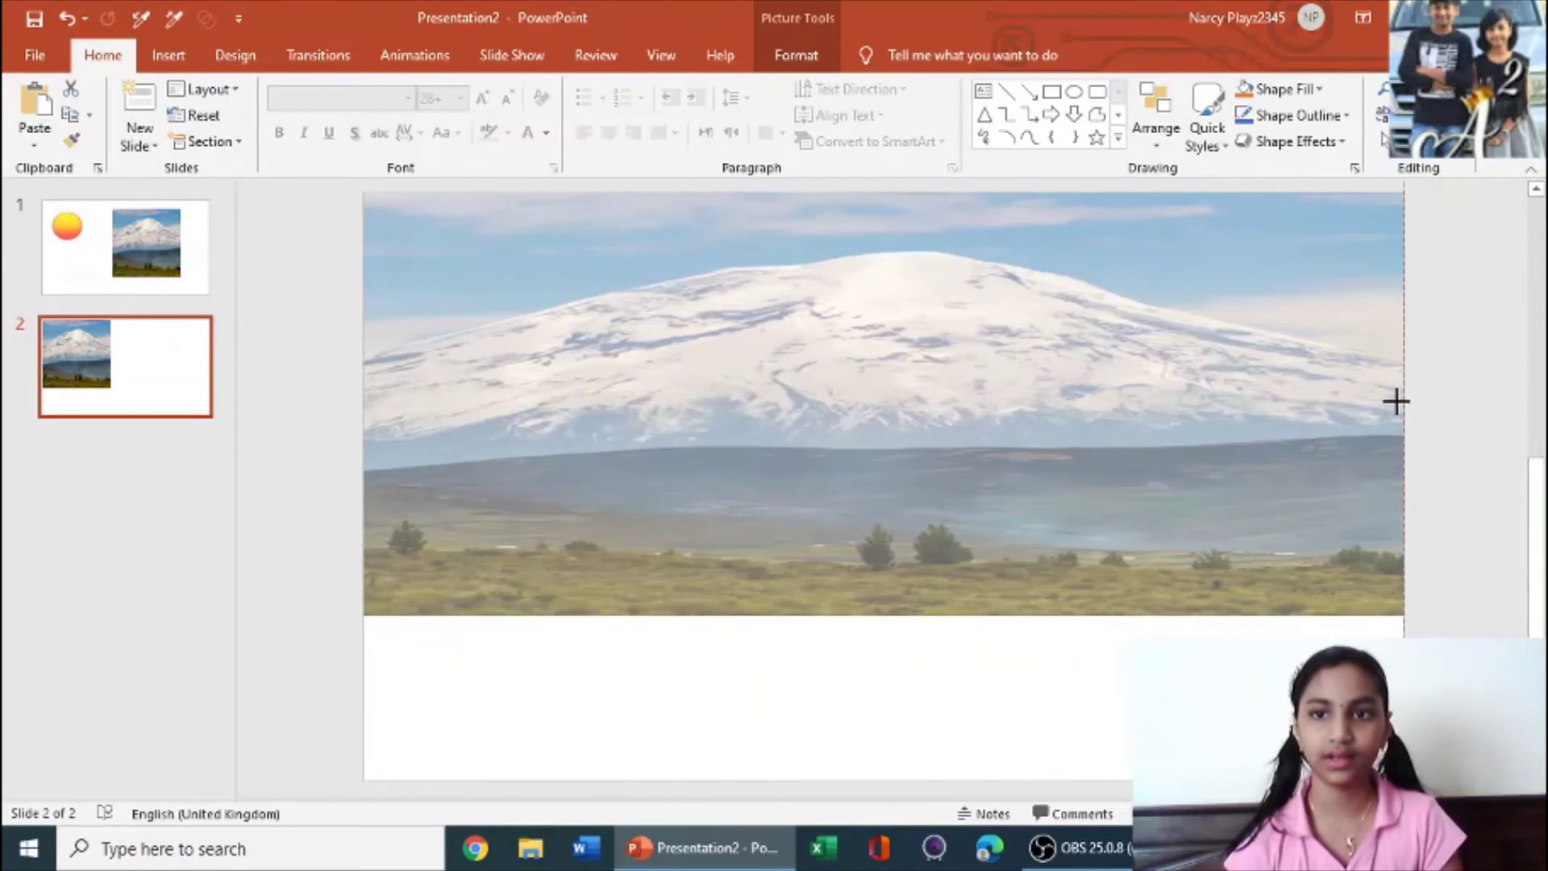
pyautogui.keyDown('ctrl'); pyautogui.scroll(-3, 914, 724); pyautogui.keyUp('ctrl')
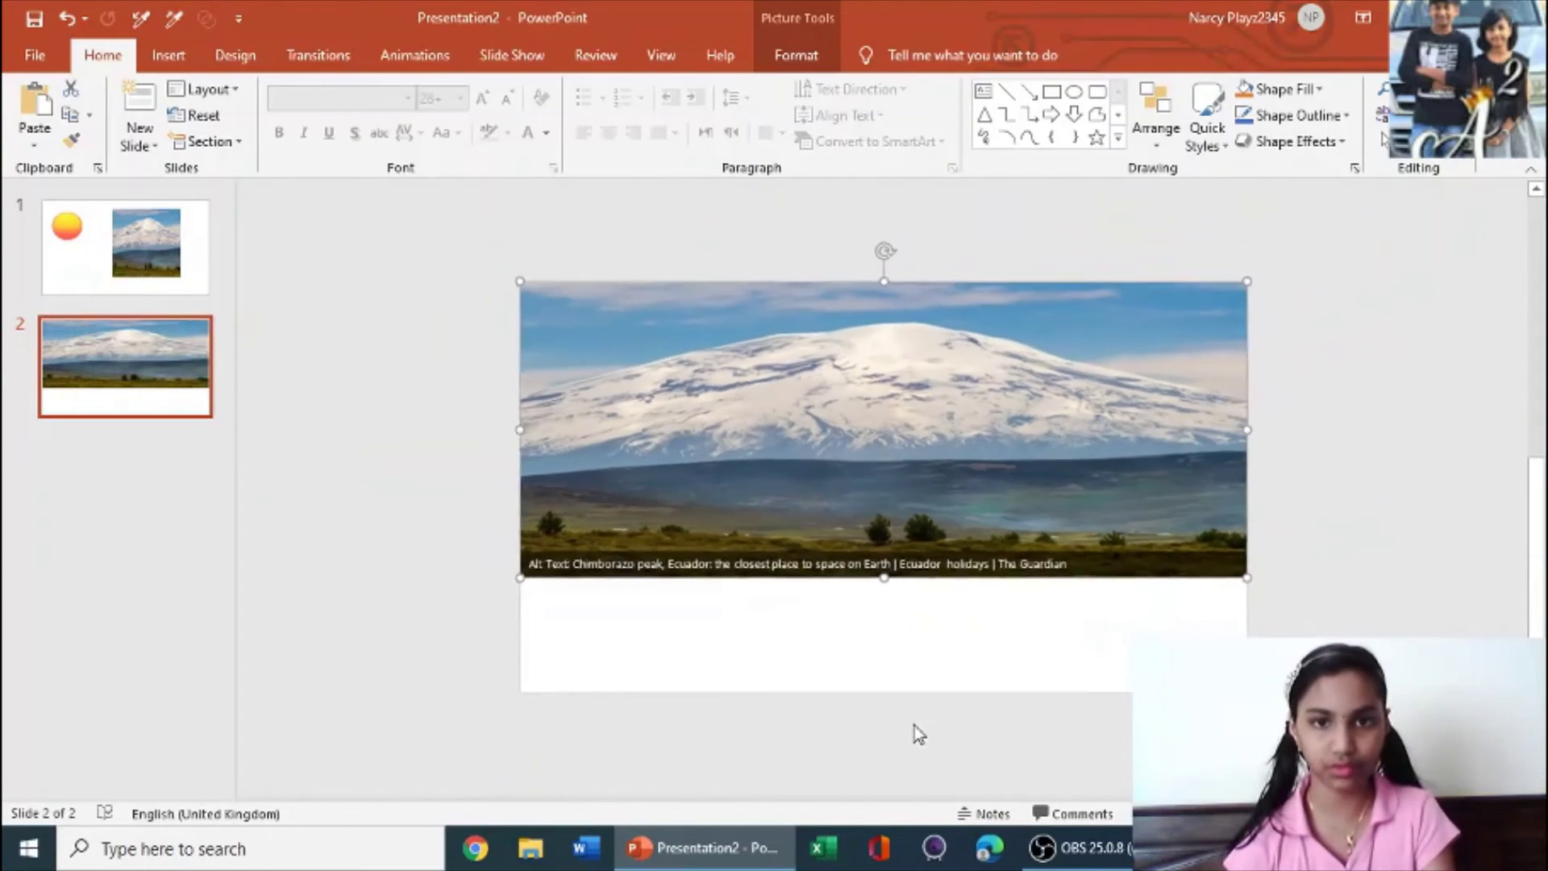
pyautogui.keyDown('ctrl'); pyautogui.scroll(-2, 887, 646); pyautogui.keyUp('ctrl')
pyautogui.moveTo(882, 546); pyautogui.dragTo(891, 656)
# Crop the bottom strip off the slide 2 mountain photo and reposition it.
pyautogui.click(1154, 537)
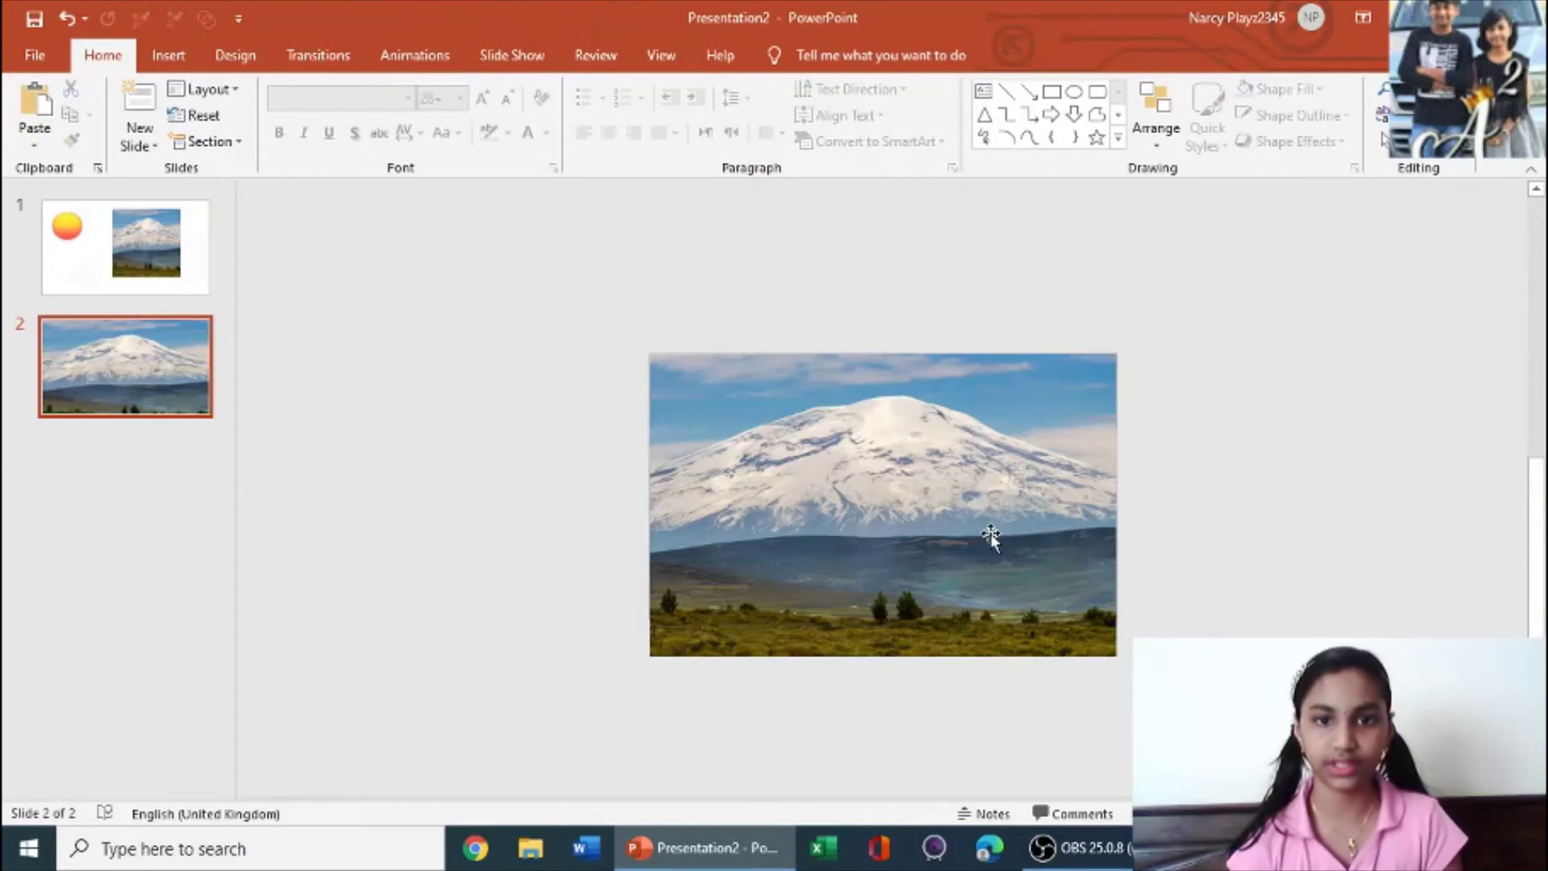
pyautogui.click(992, 536)
pyautogui.click(796, 54)
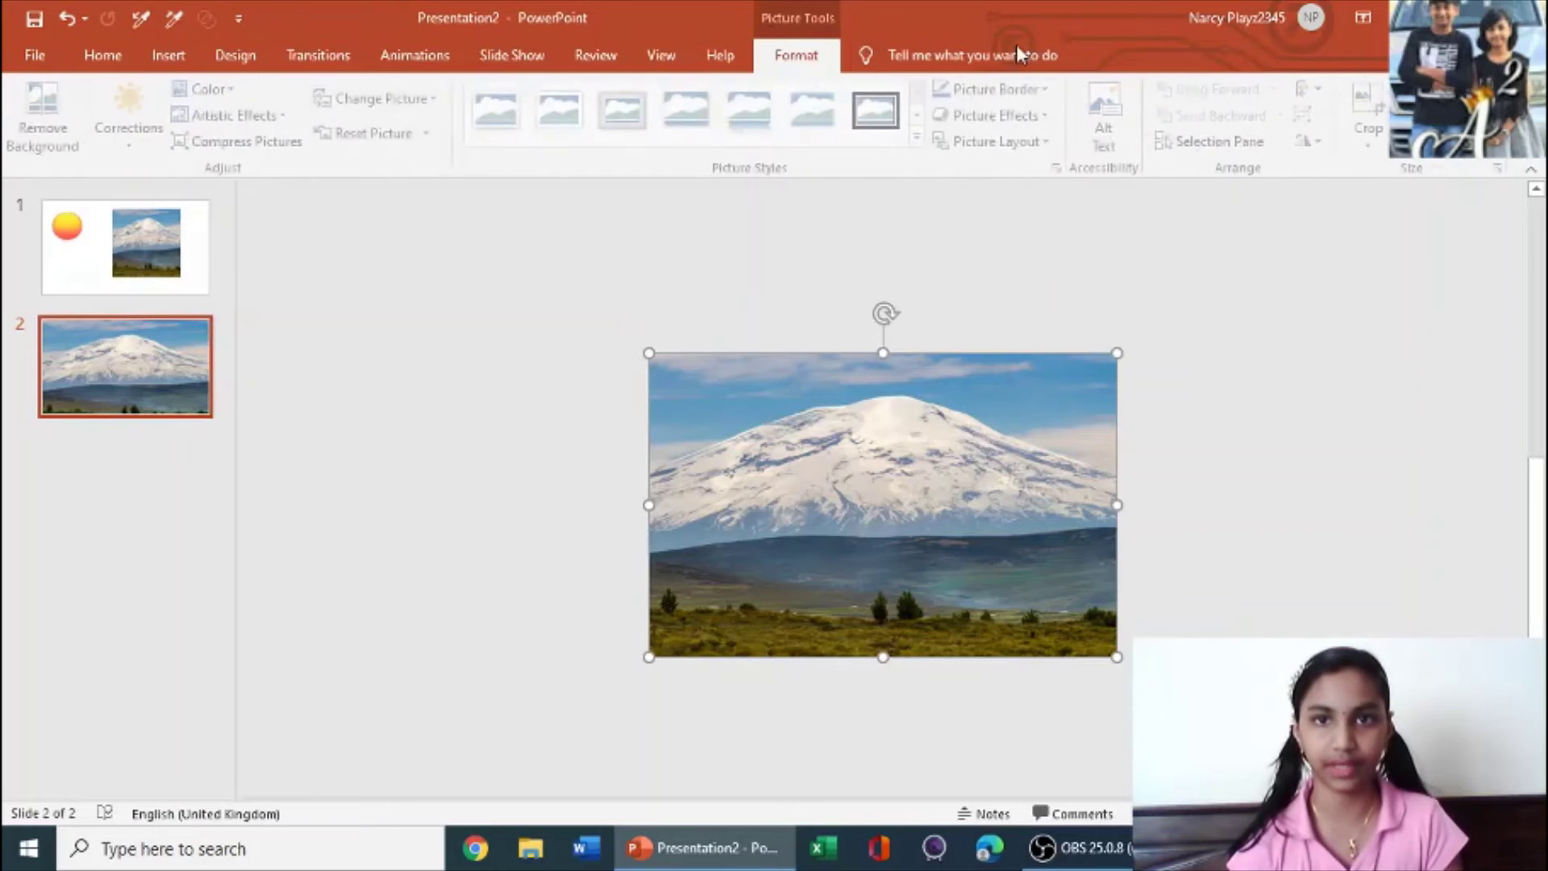
pyautogui.click(1370, 101)
pyautogui.moveTo(884, 653); pyautogui.dragTo(978, 624)
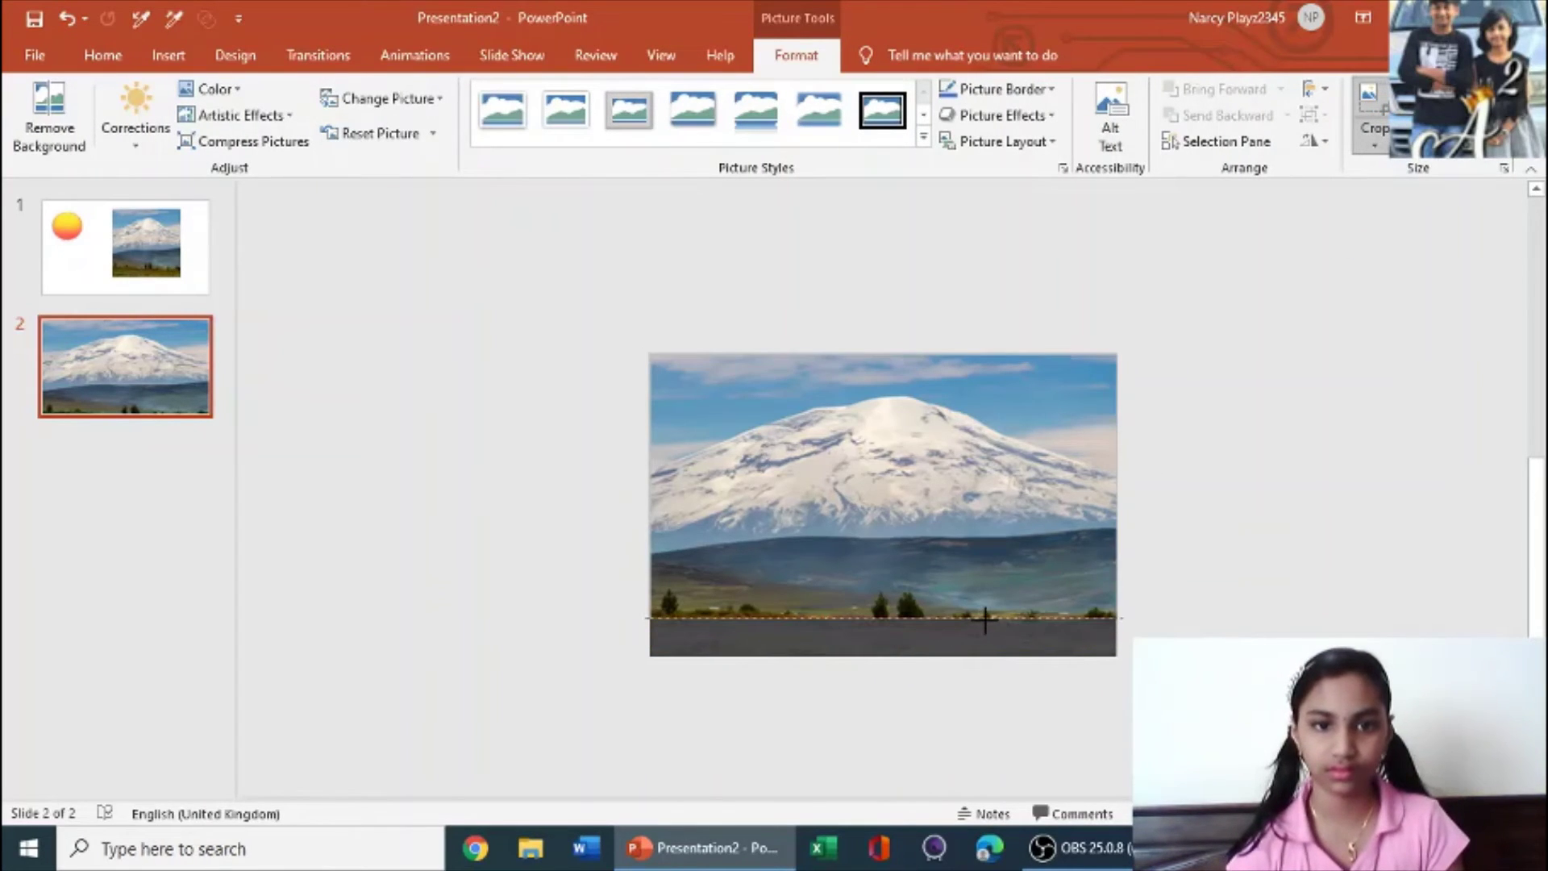
pyautogui.click(1245, 505)
pyautogui.moveTo(882, 463)
pyautogui.mouseDown()
pyautogui.moveTo(908, 506)
pyautogui.moveTo(895, 467)
pyautogui.mouseUp()
pyautogui.click(837, 706)
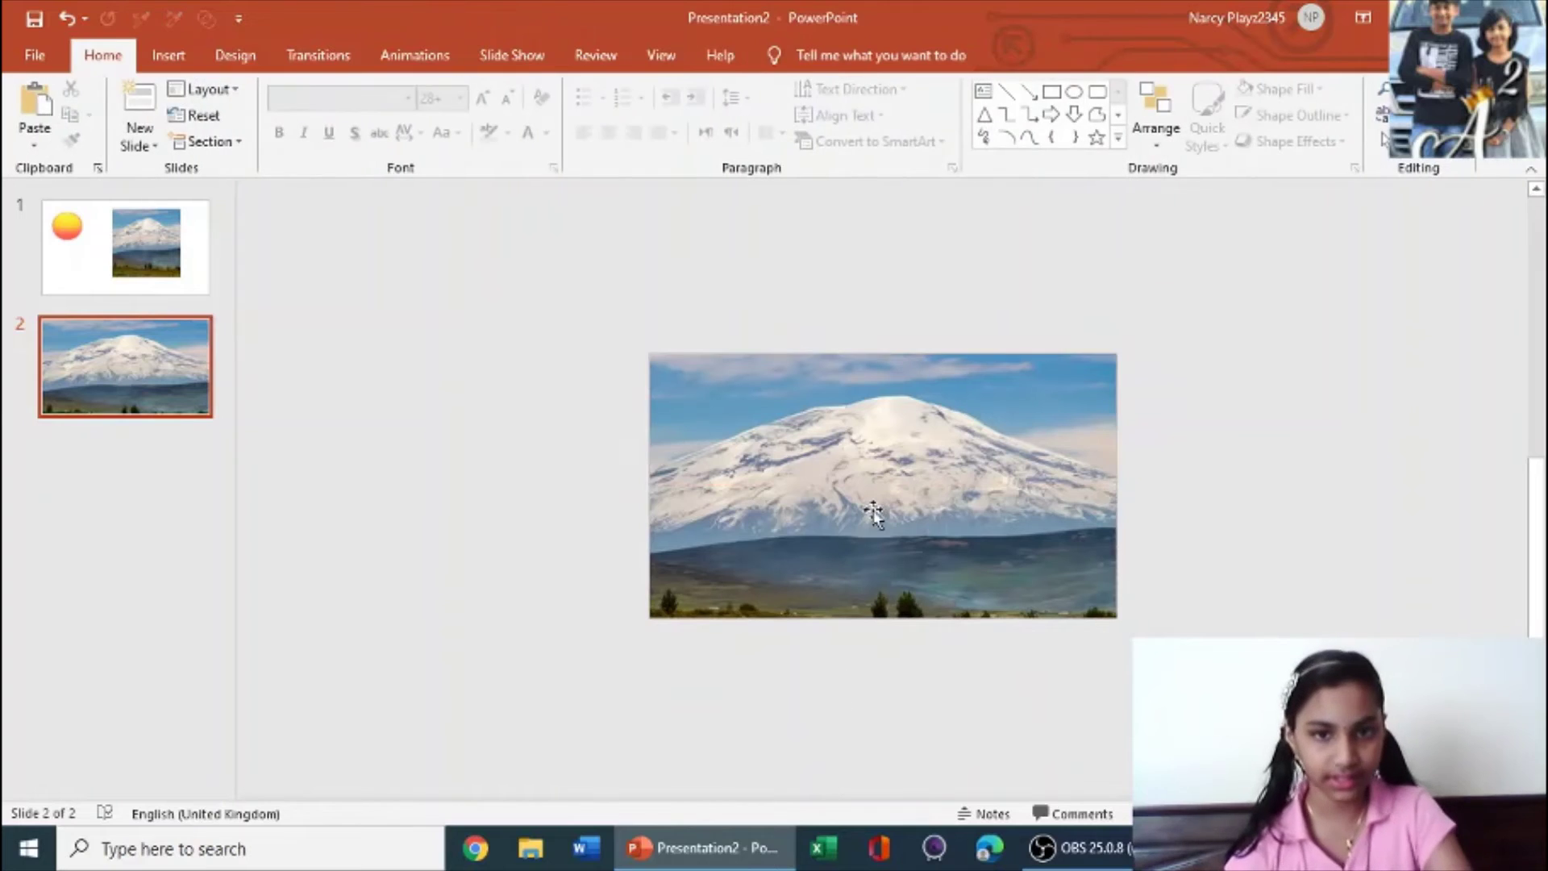
pyautogui.click(874, 513)
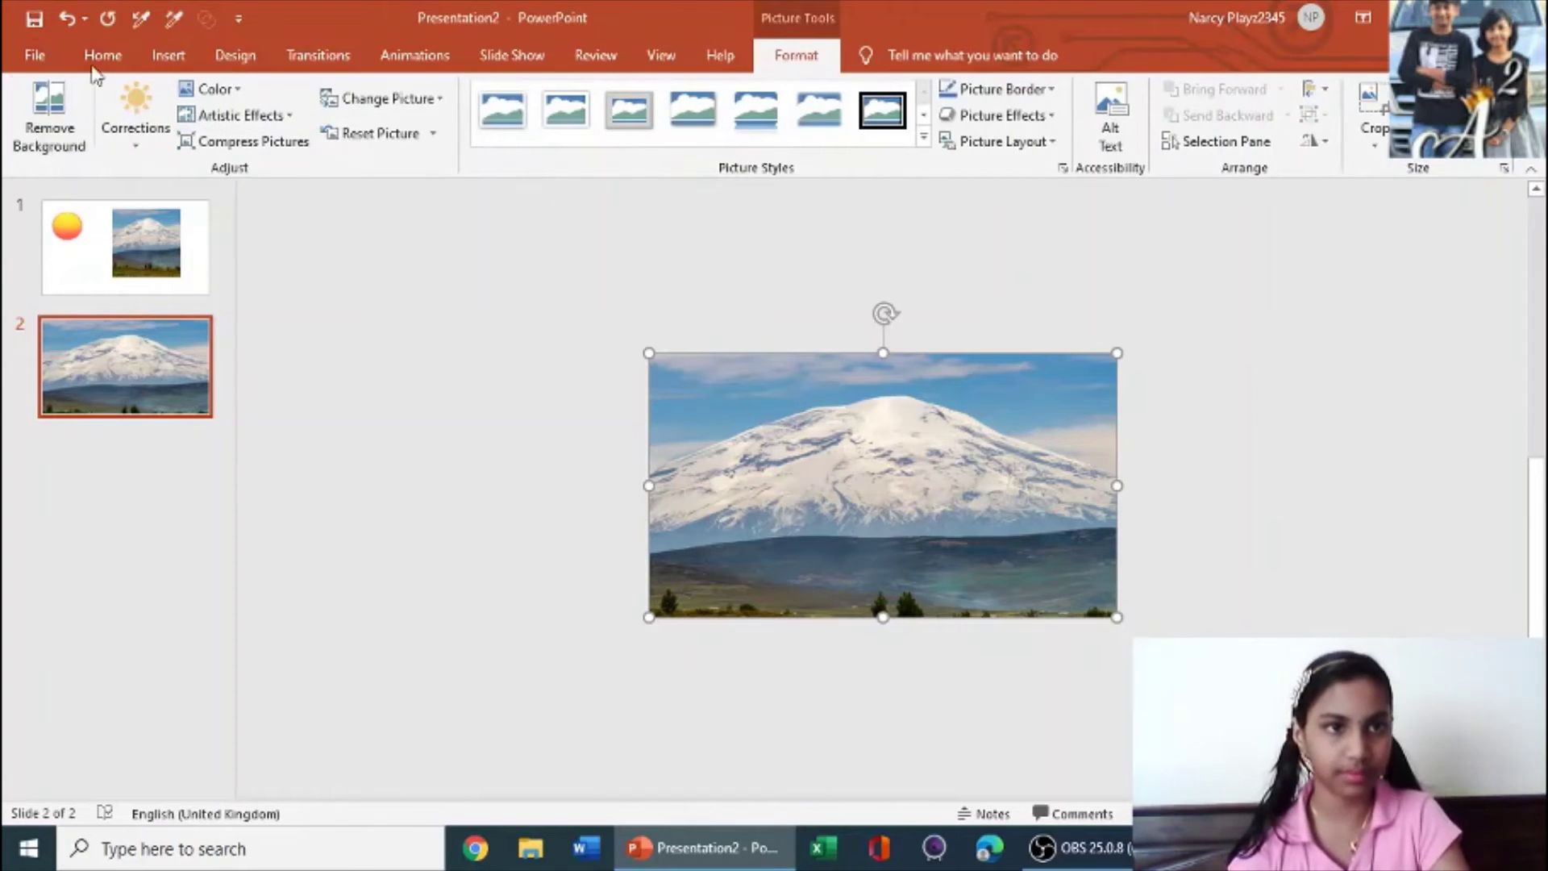
# Add a new third slide and paste the mountain photo onto it.
pyautogui.click(104, 55)
pyautogui.click(142, 96)
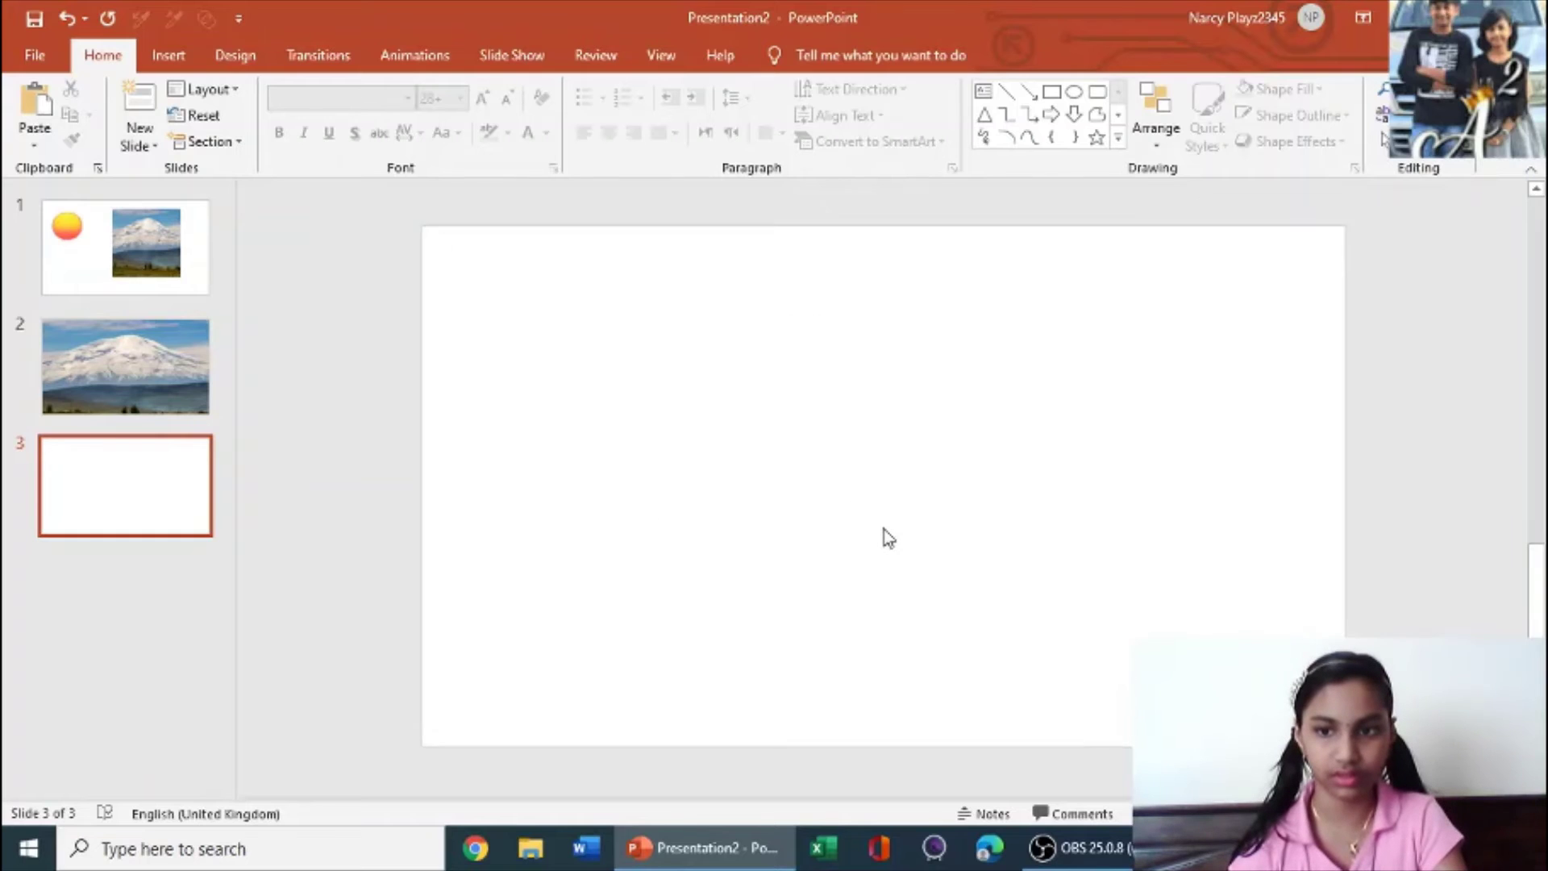
pyautogui.hotkey('ctrl', 'v')
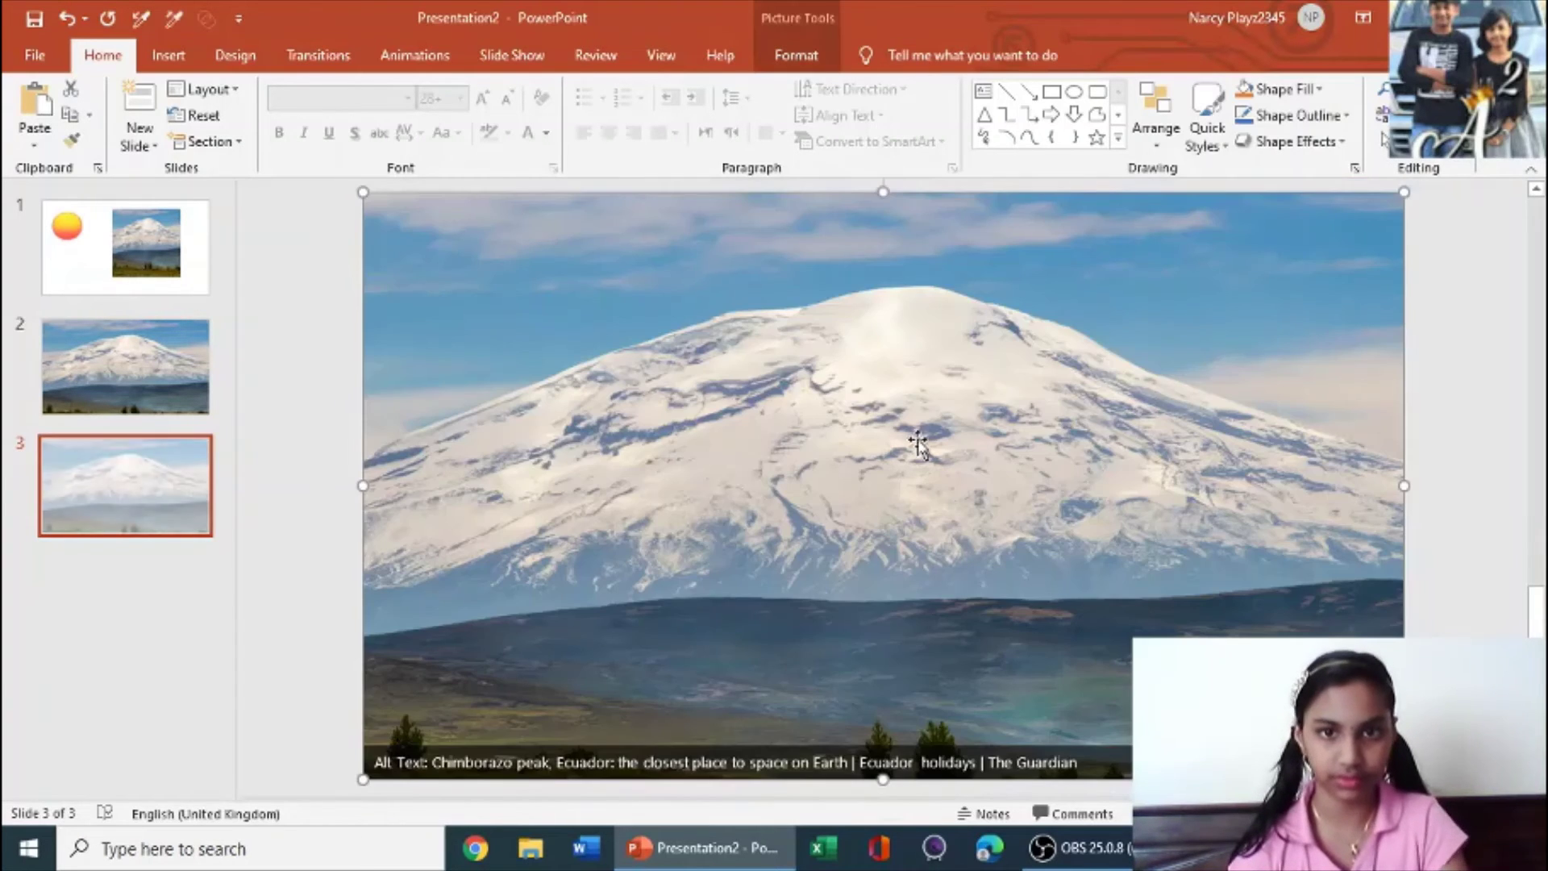
pyautogui.click(323, 386)
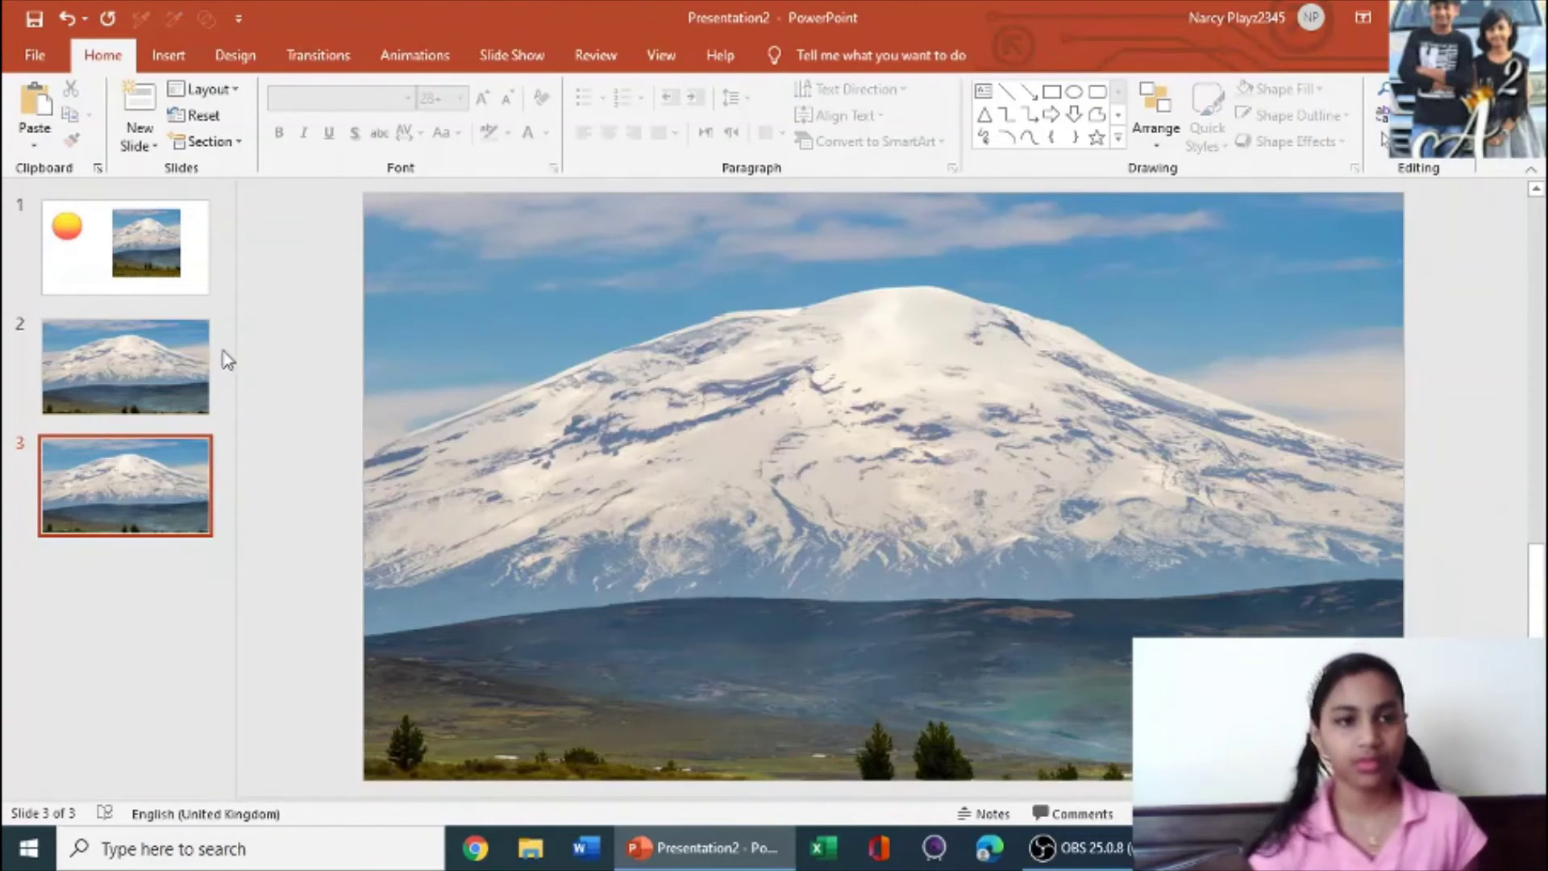
pyautogui.click(112, 359)
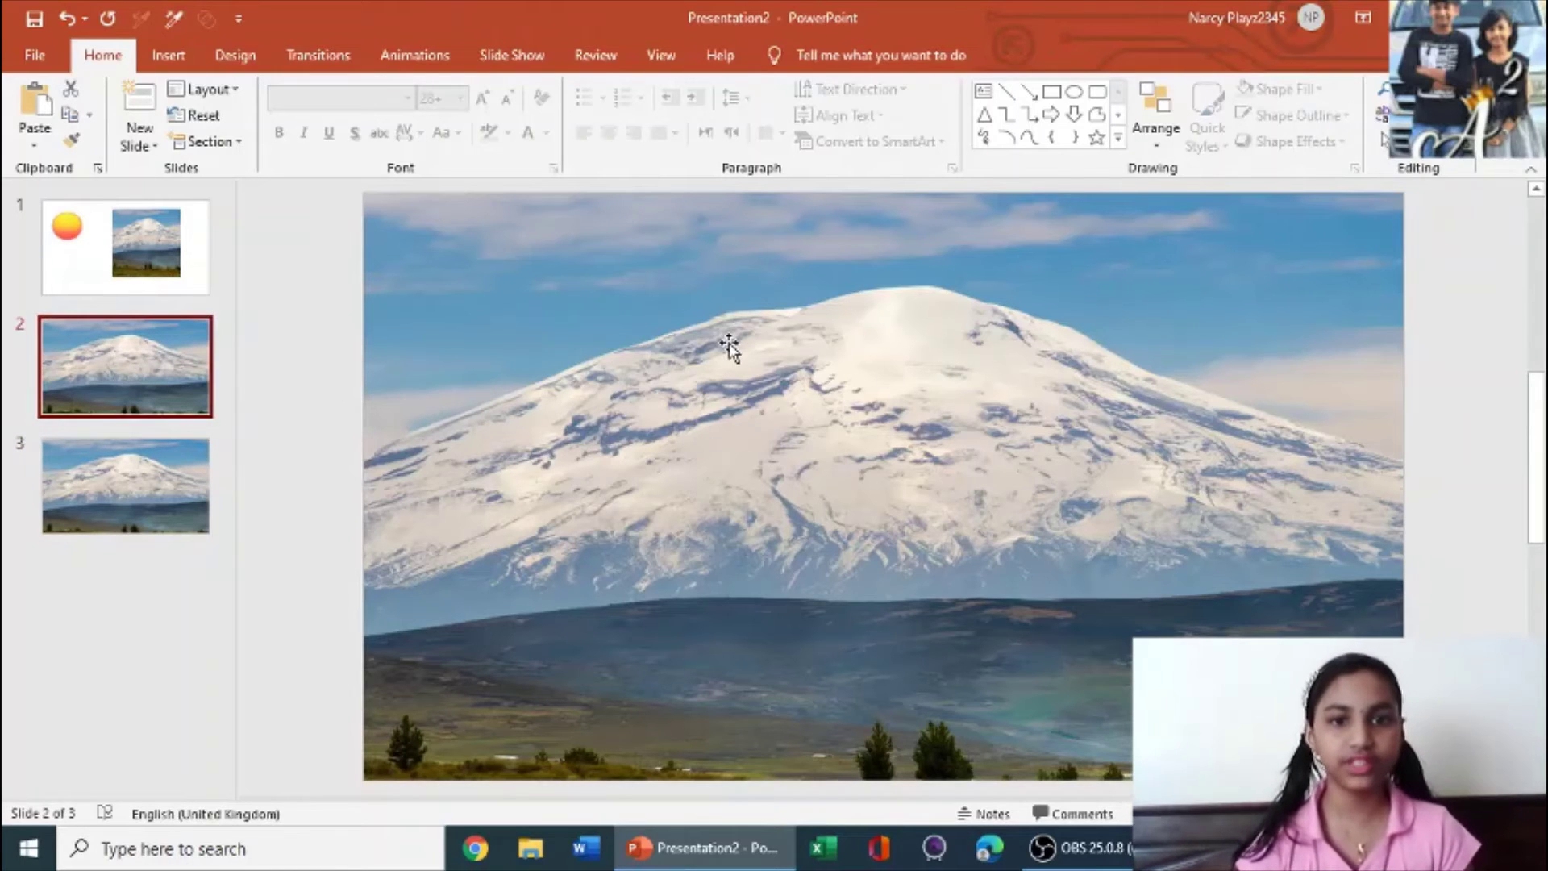
# Delete the mountain picture from slide 2 and open its Format Background settings.
pyautogui.click(758, 393)
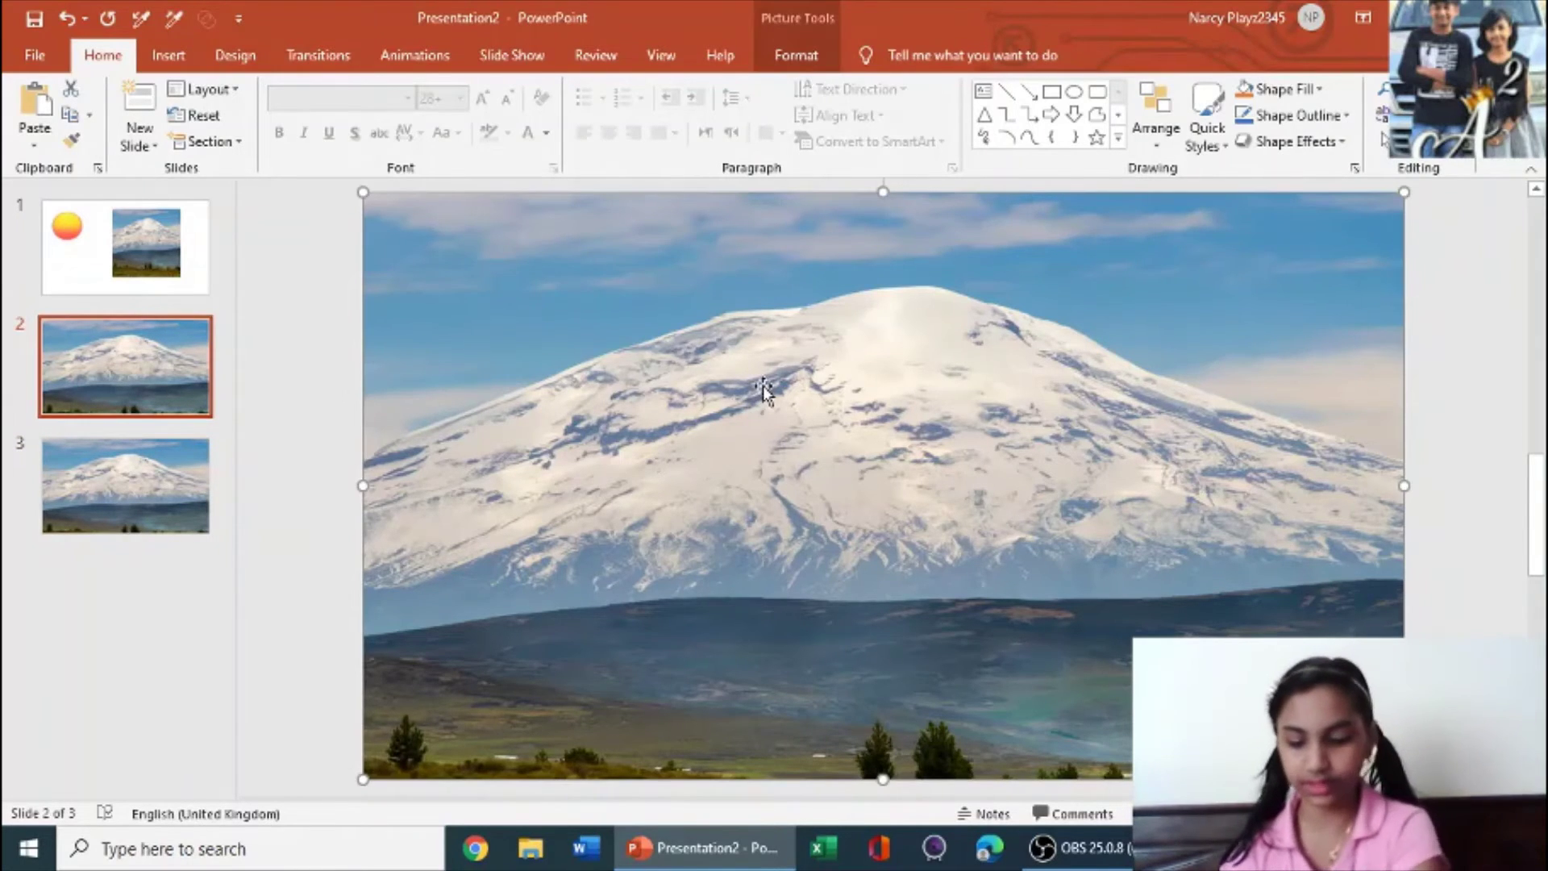
pyautogui.press('Delete')
pyautogui.rightClick(435, 711)
pyautogui.click(533, 663)
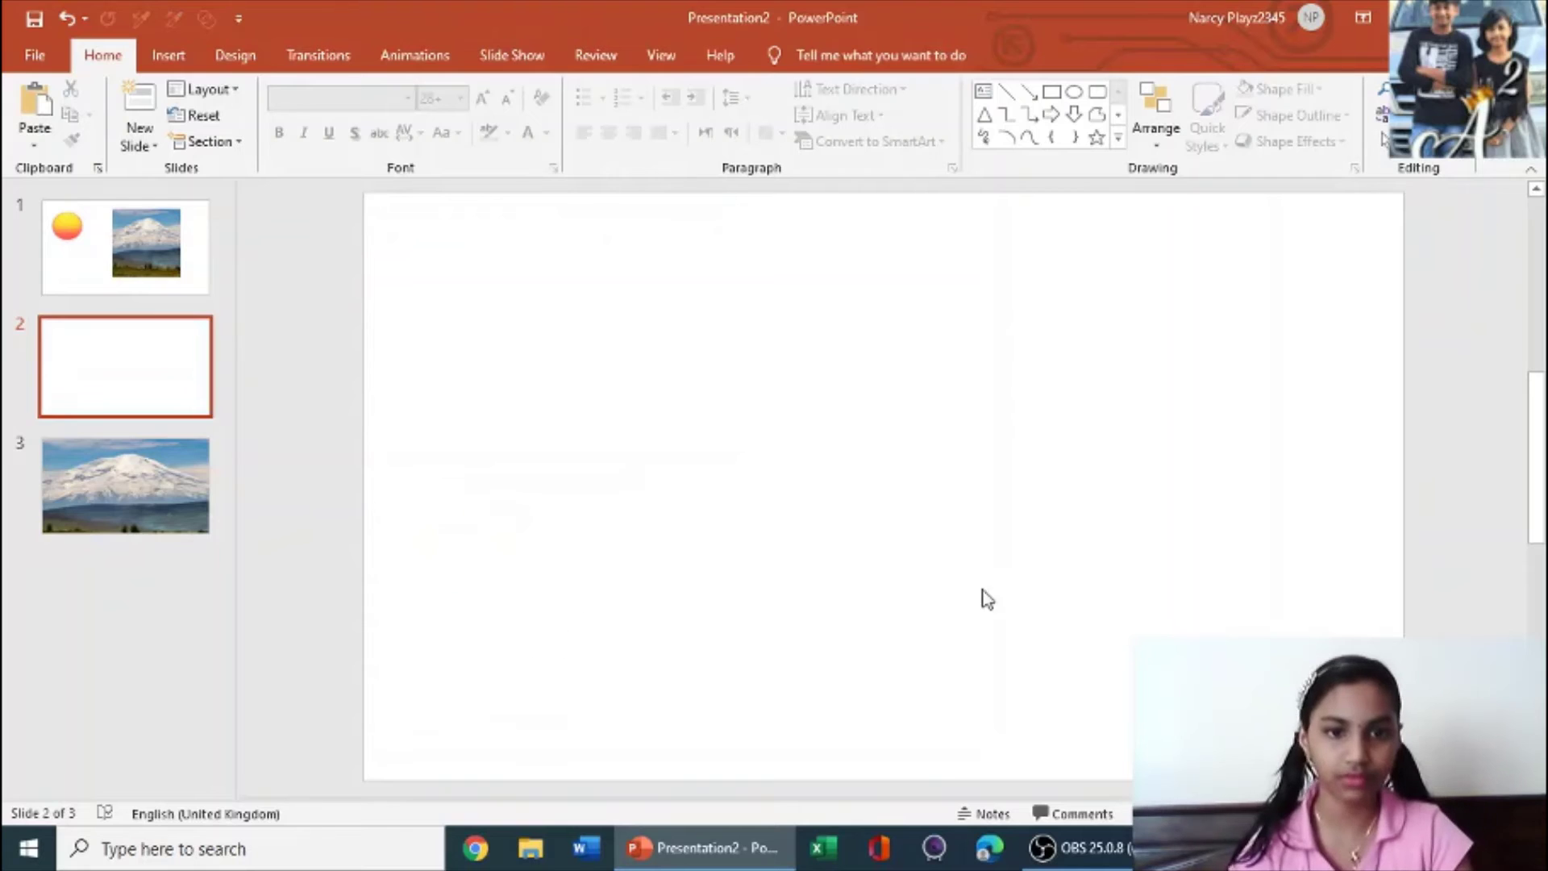
# Set slide 2's background to Picture fill using the mountain photo from the clipboard.
pyautogui.click(112, 430)
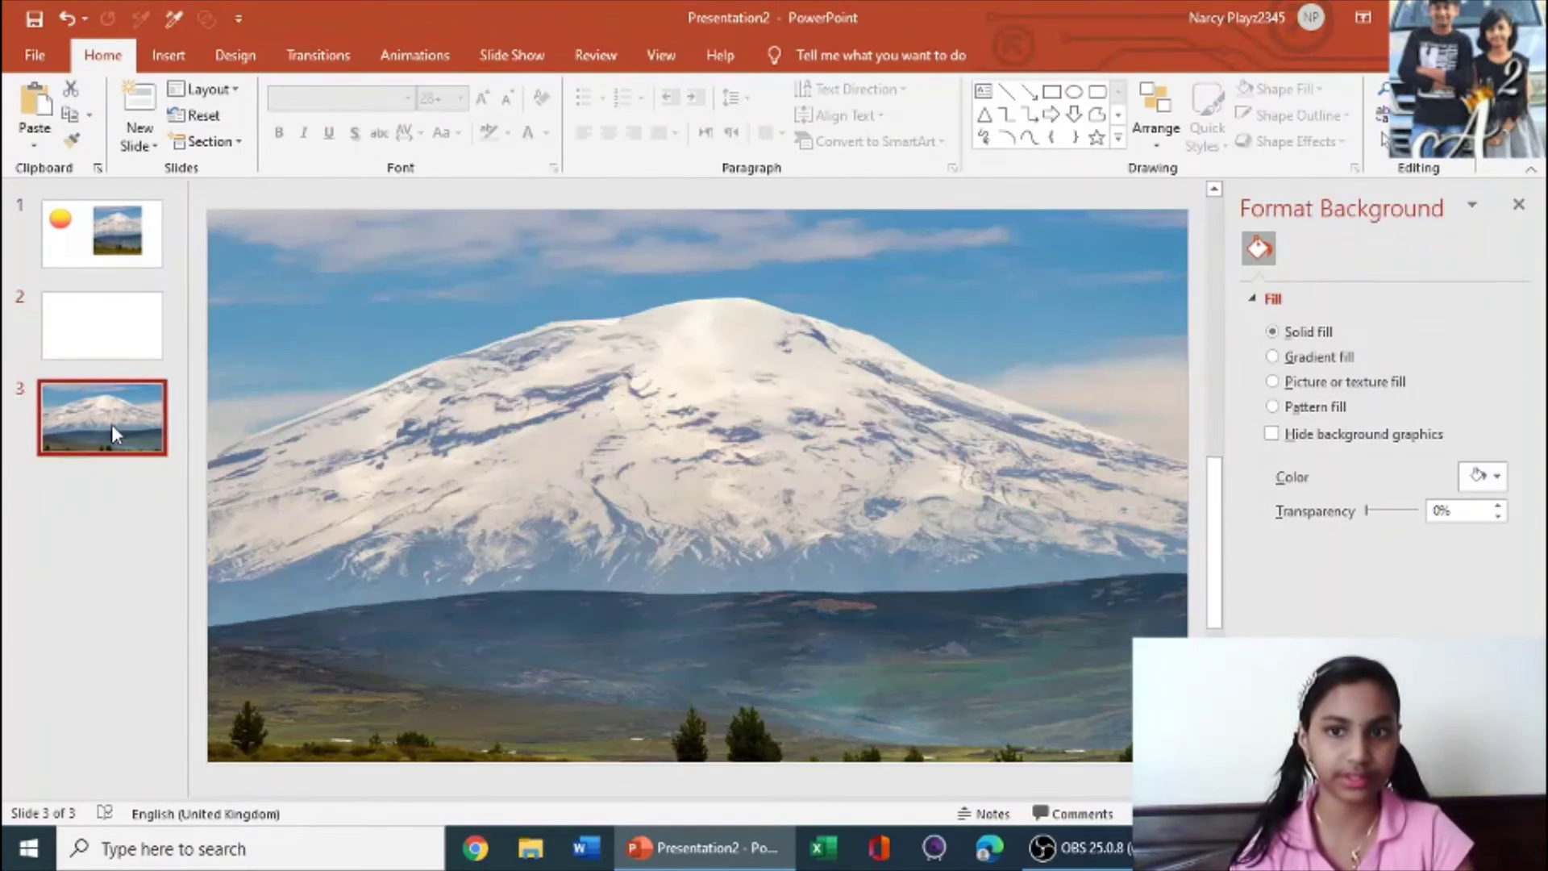
pyautogui.click(685, 423)
pyautogui.scroll(1, 628, 393)
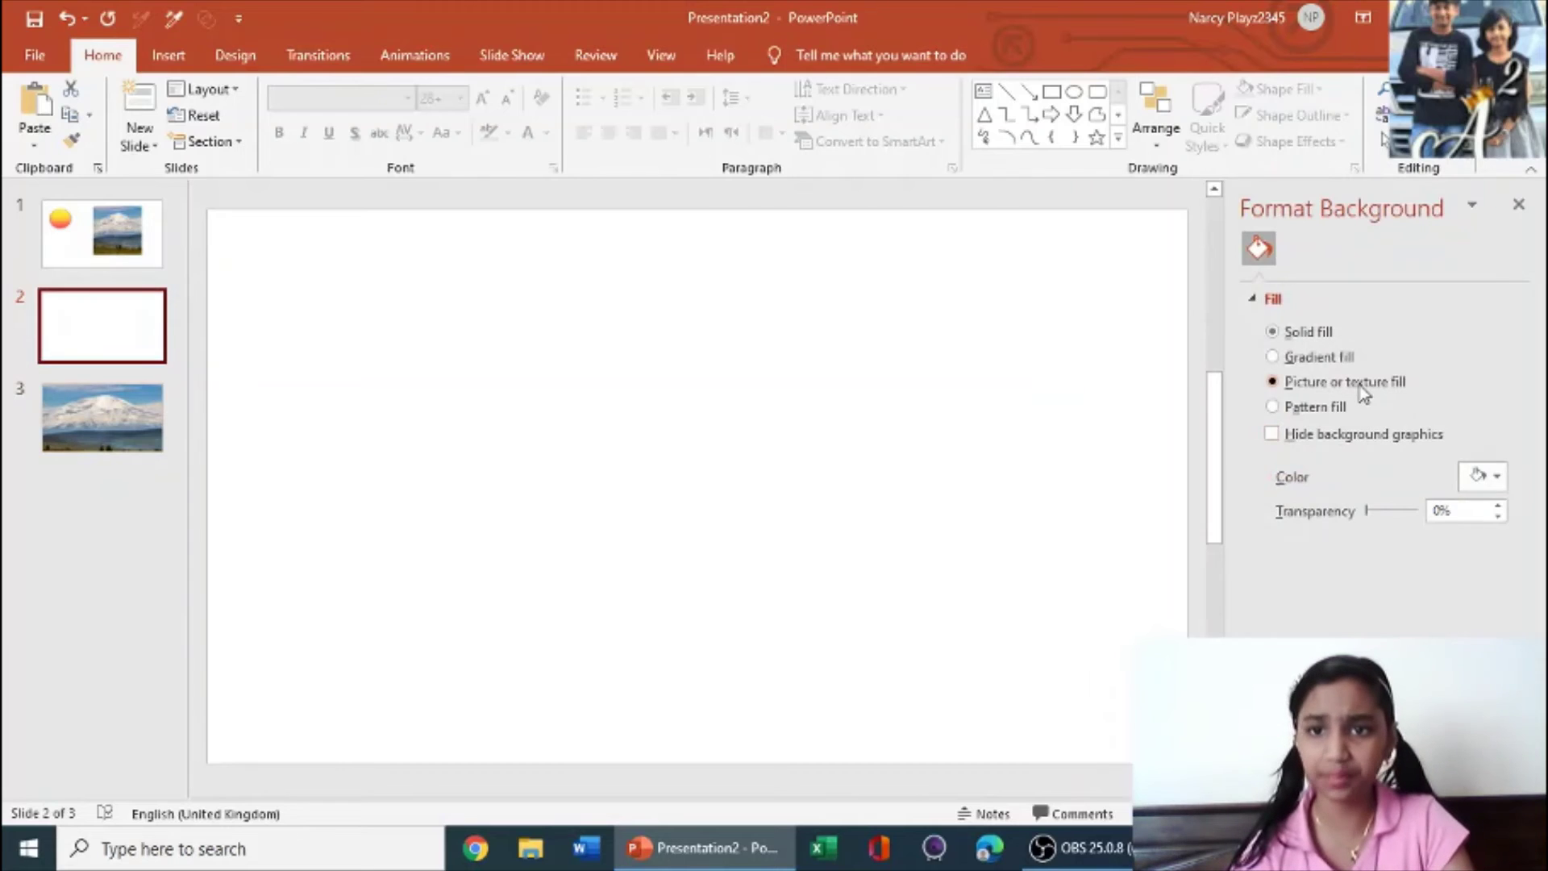
pyautogui.click(1360, 385)
pyautogui.click(1389, 501)
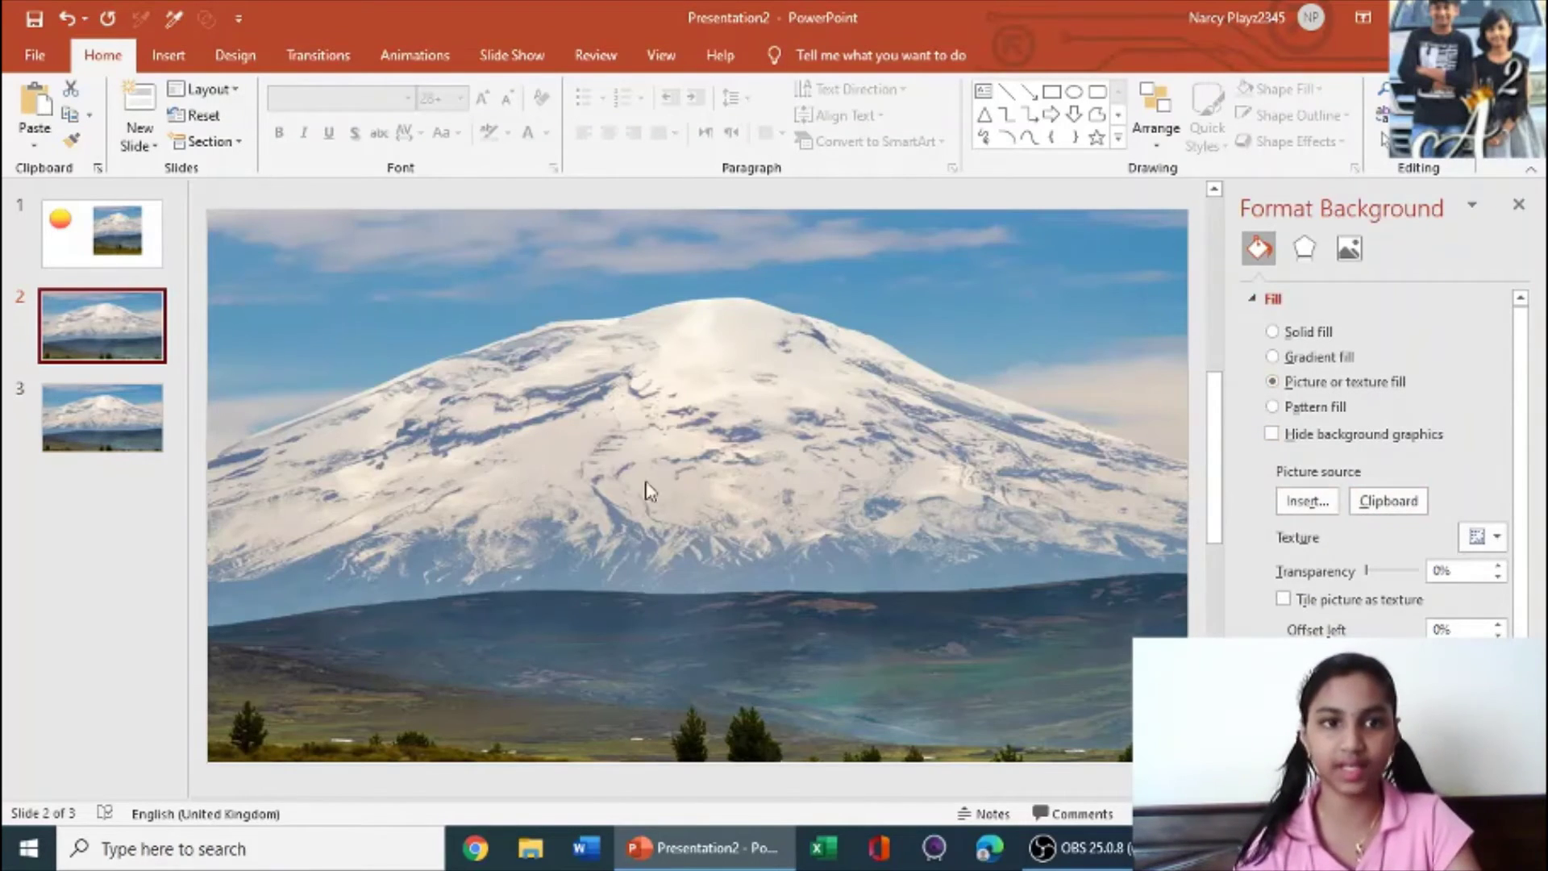
pyautogui.click(1524, 208)
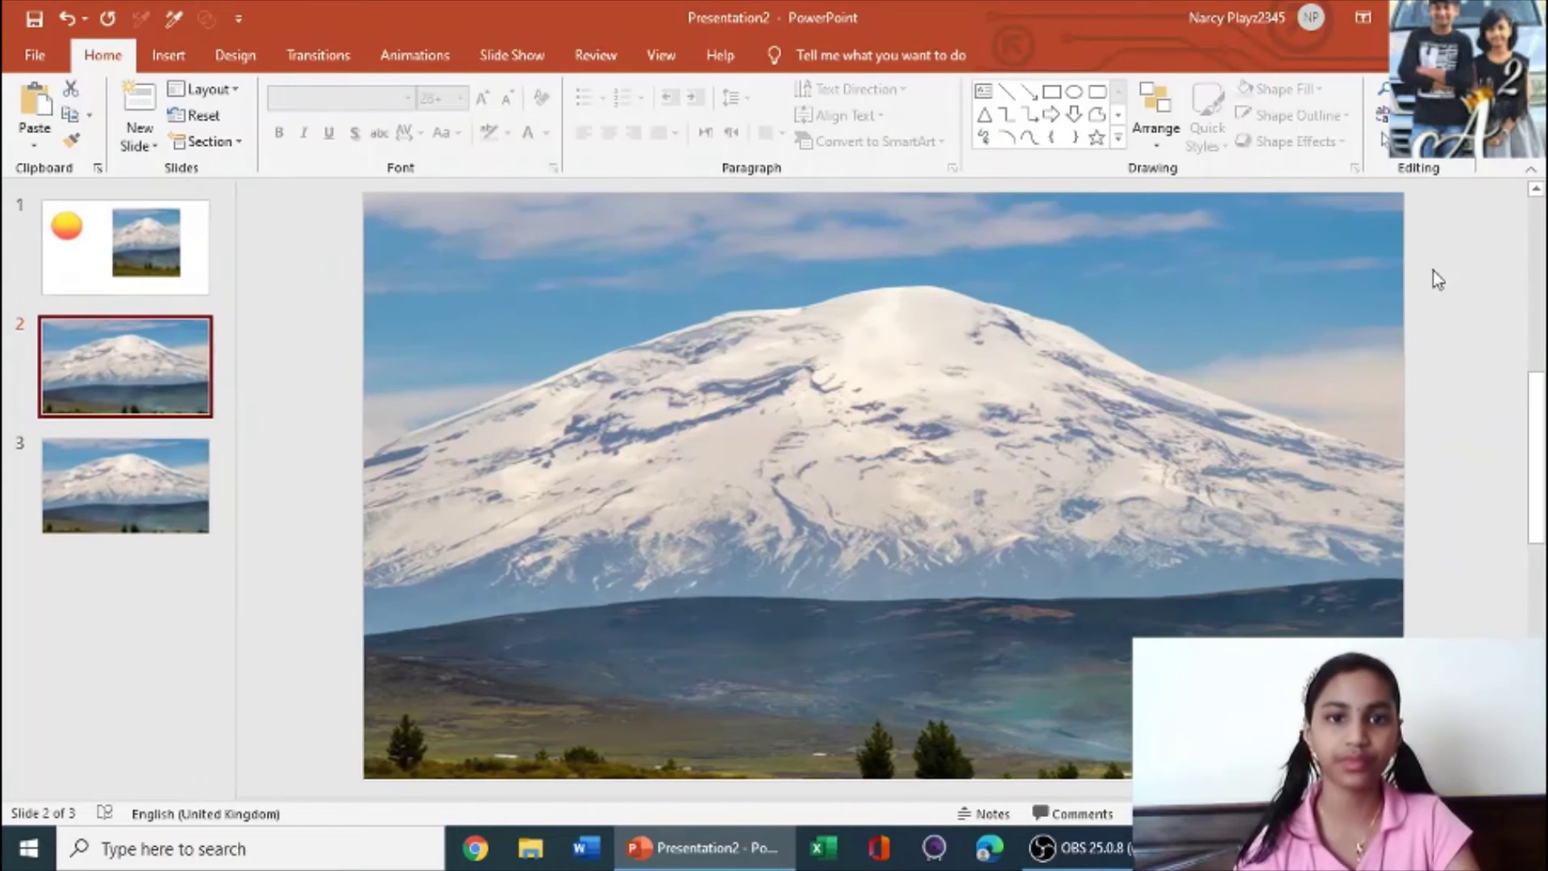
# Recheck slide 2's background settings, then compare slides 2 and 3.
pyautogui.rightClick(519, 708)
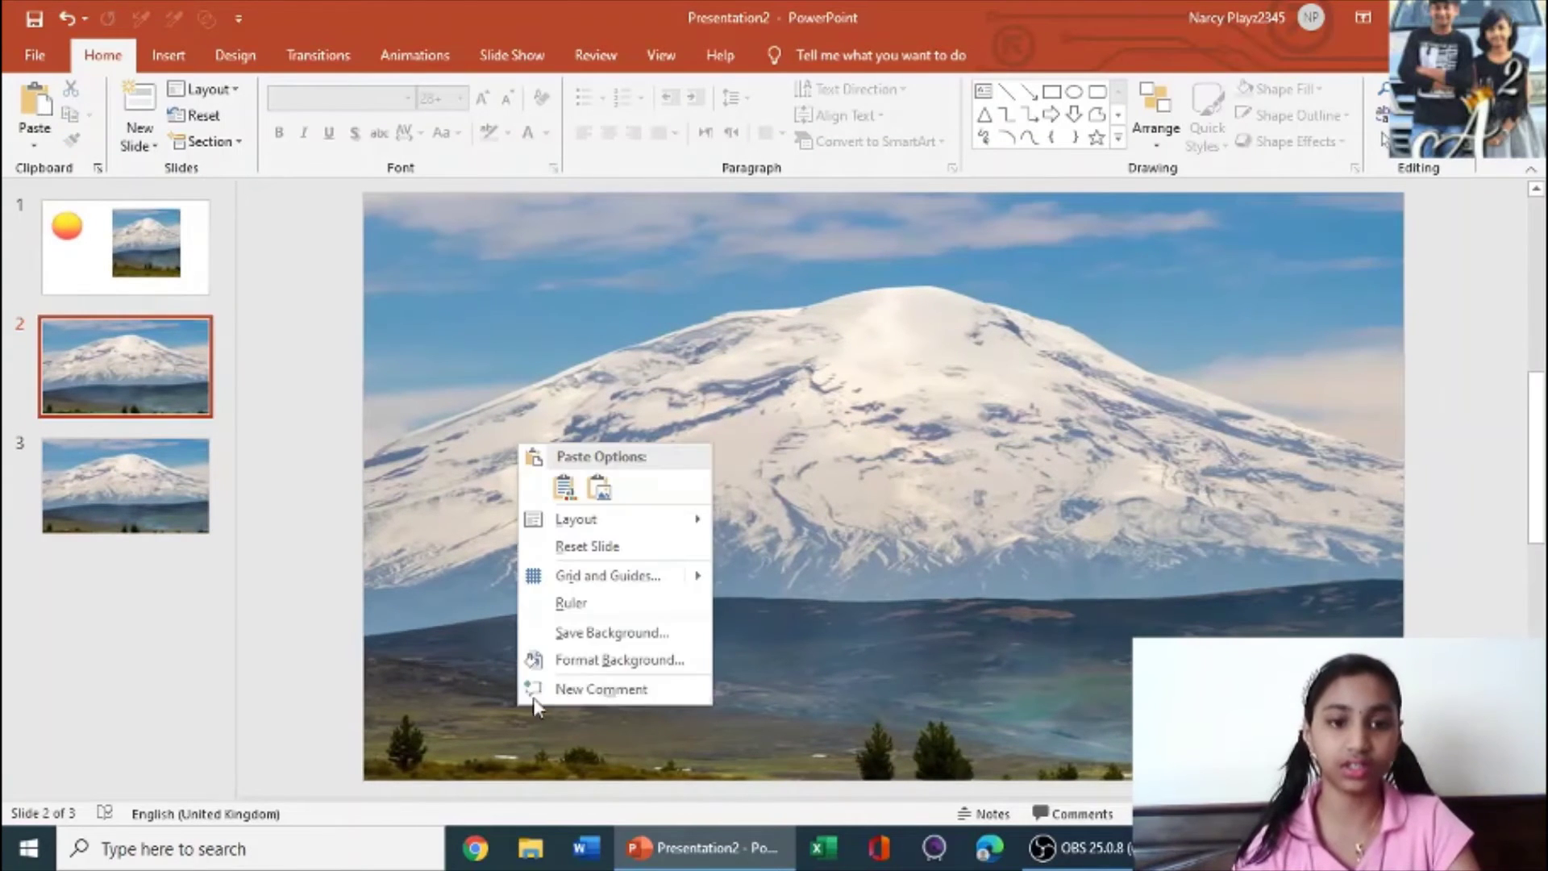
pyautogui.click(612, 658)
pyautogui.scroll(-1, 1482, 541)
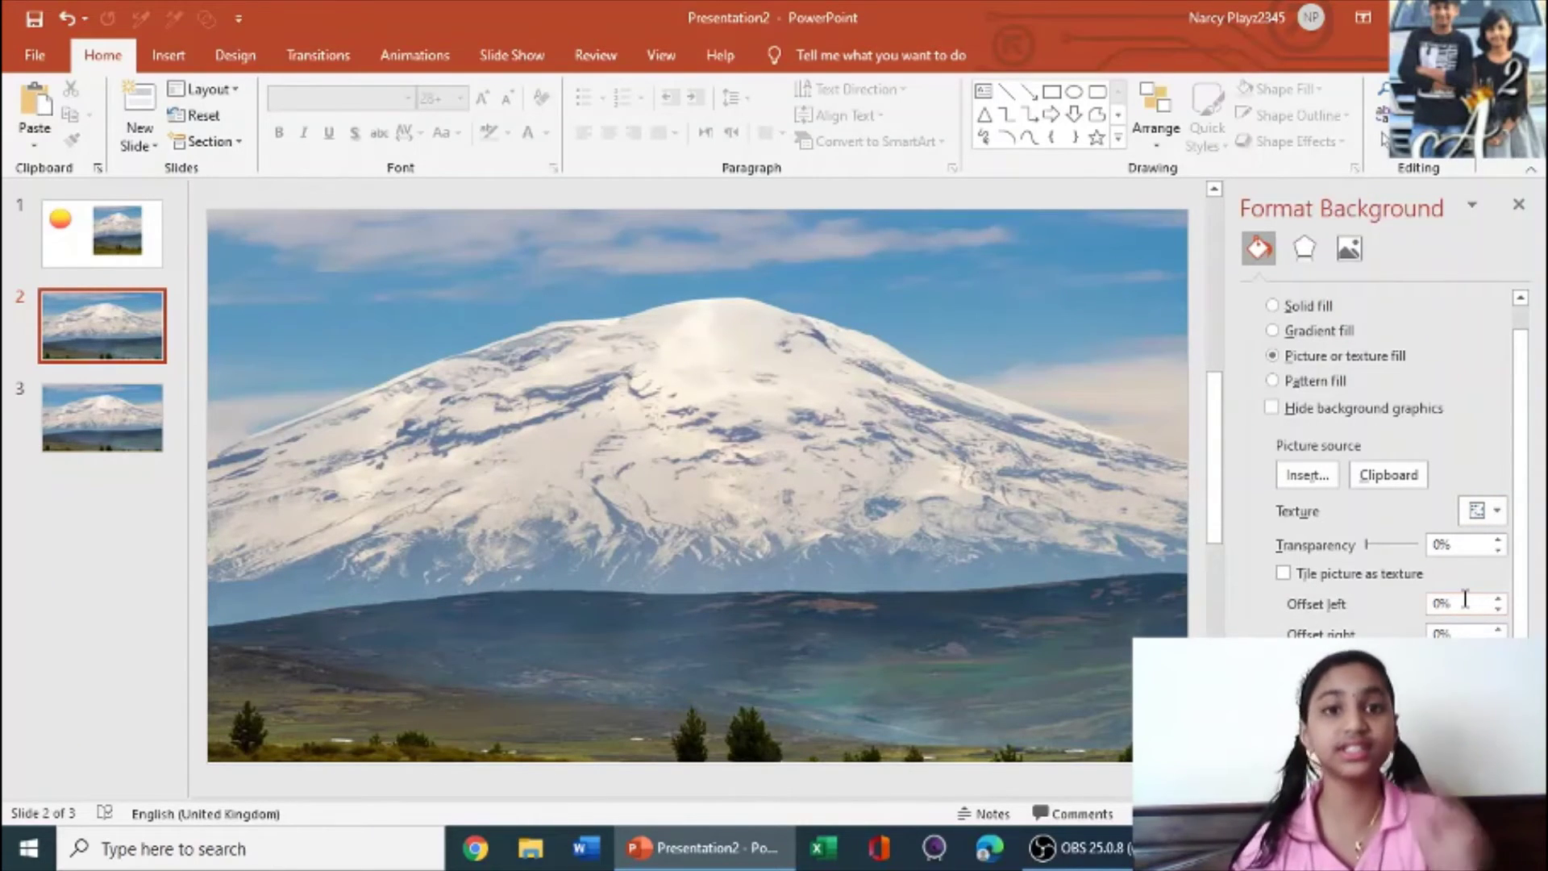
pyautogui.click(1519, 205)
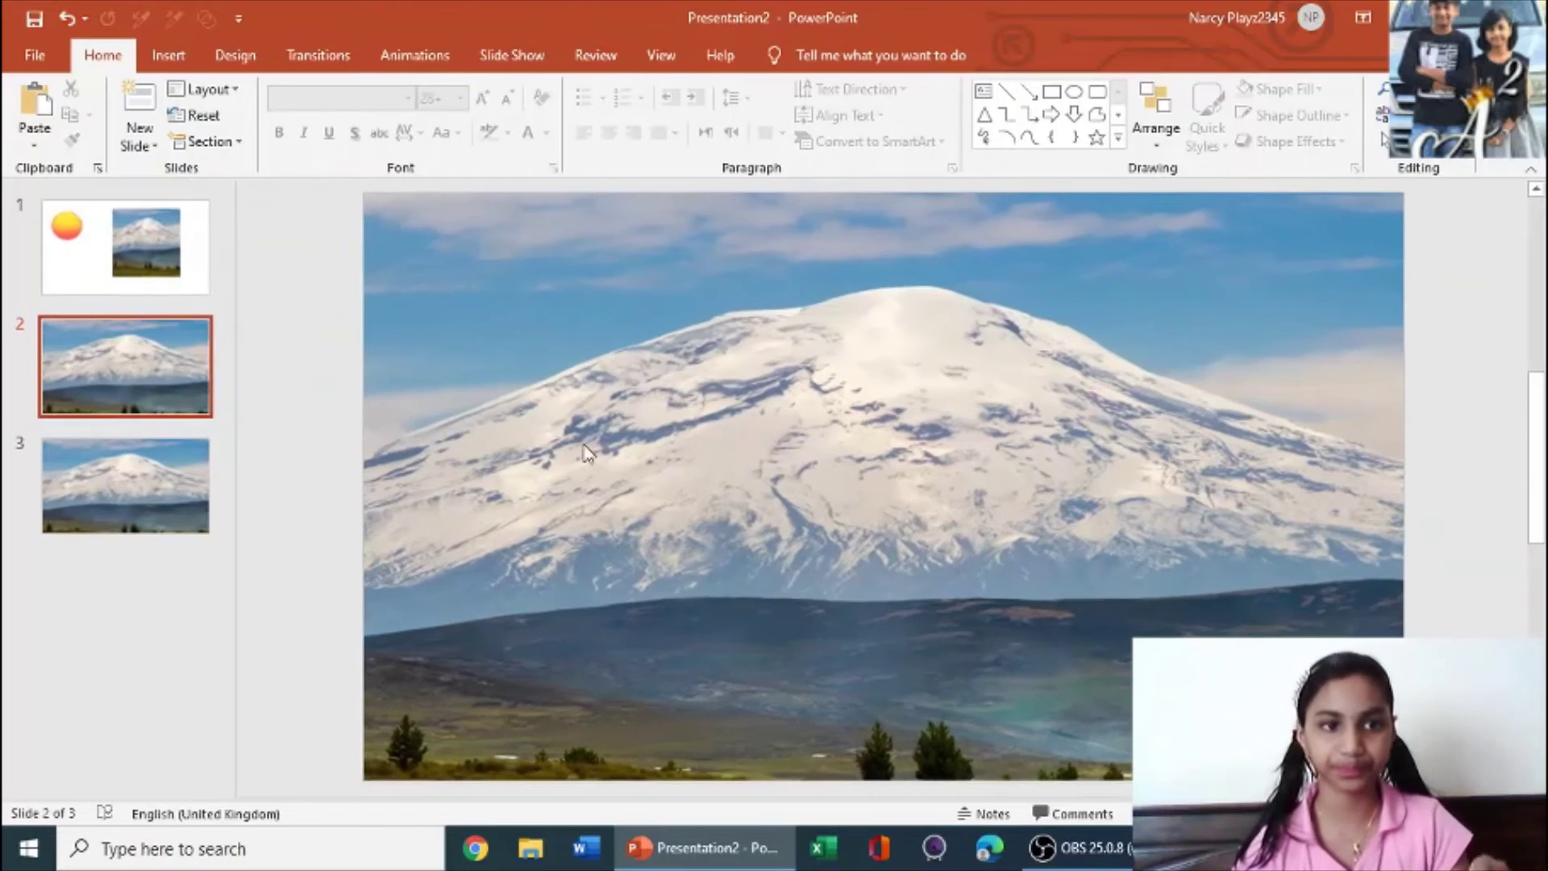
pyautogui.click(113, 493)
pyautogui.click(132, 374)
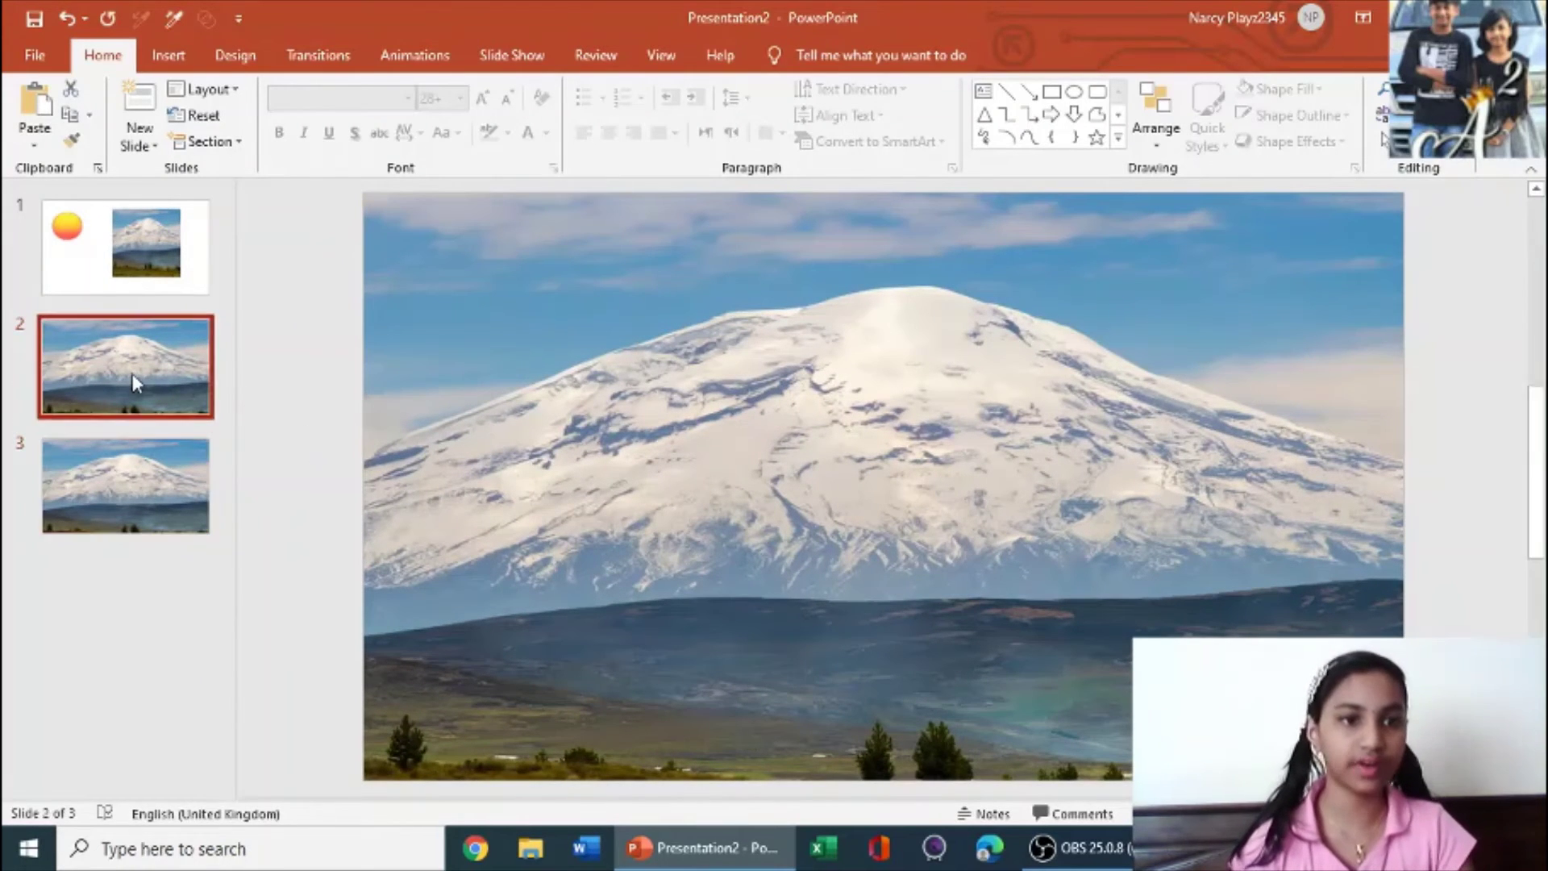
pyautogui.click(172, 469)
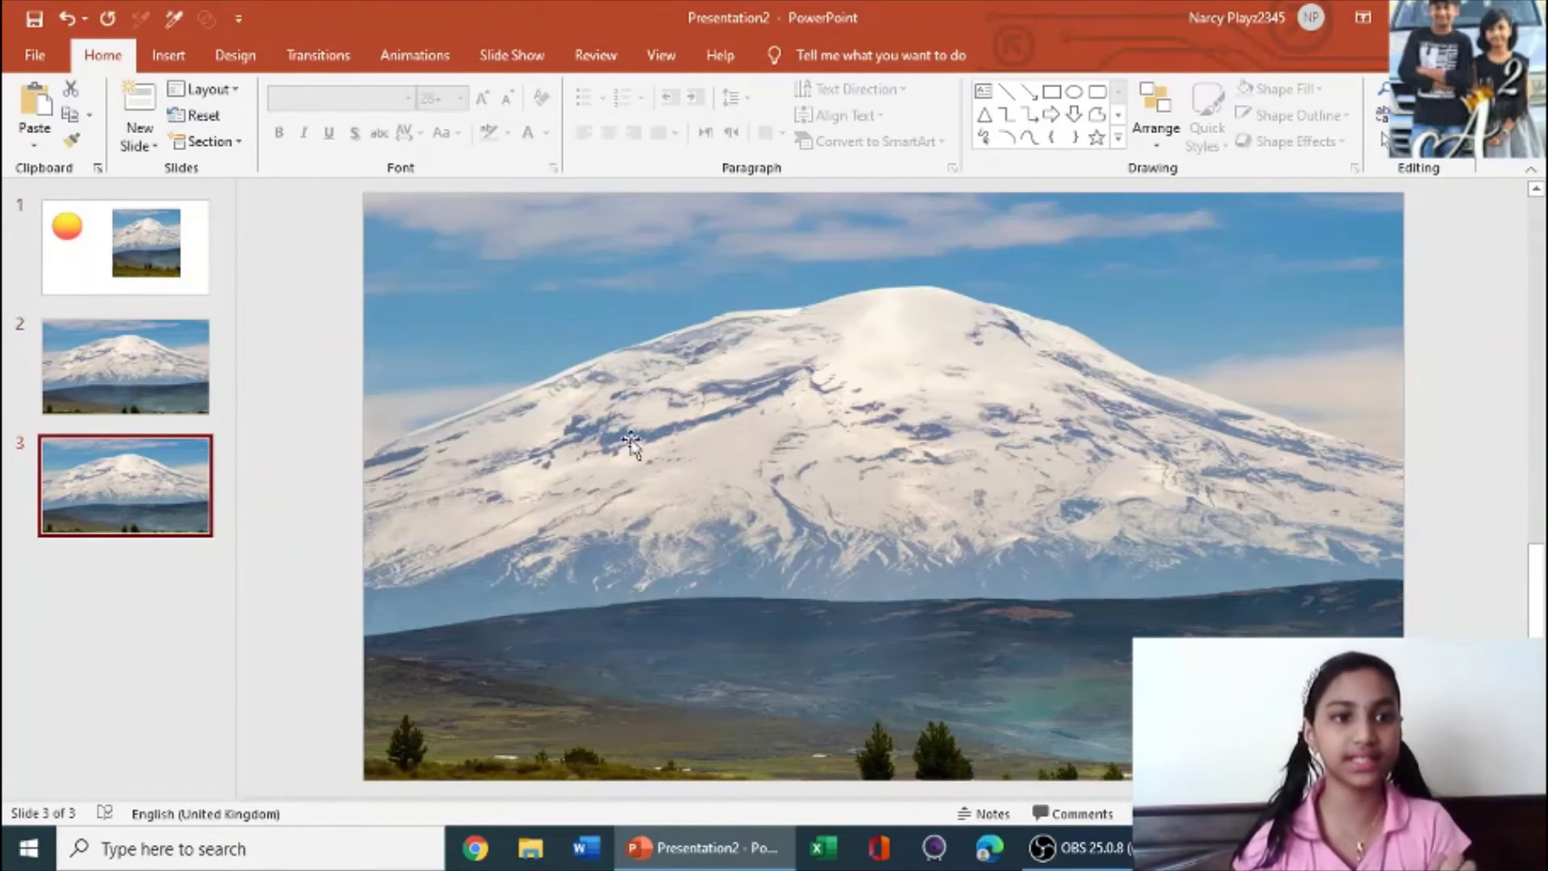
# Nudge the mountain photo slightly left and start Remove Background on it.
pyautogui.moveTo(787, 516); pyautogui.dragTo(766, 524)
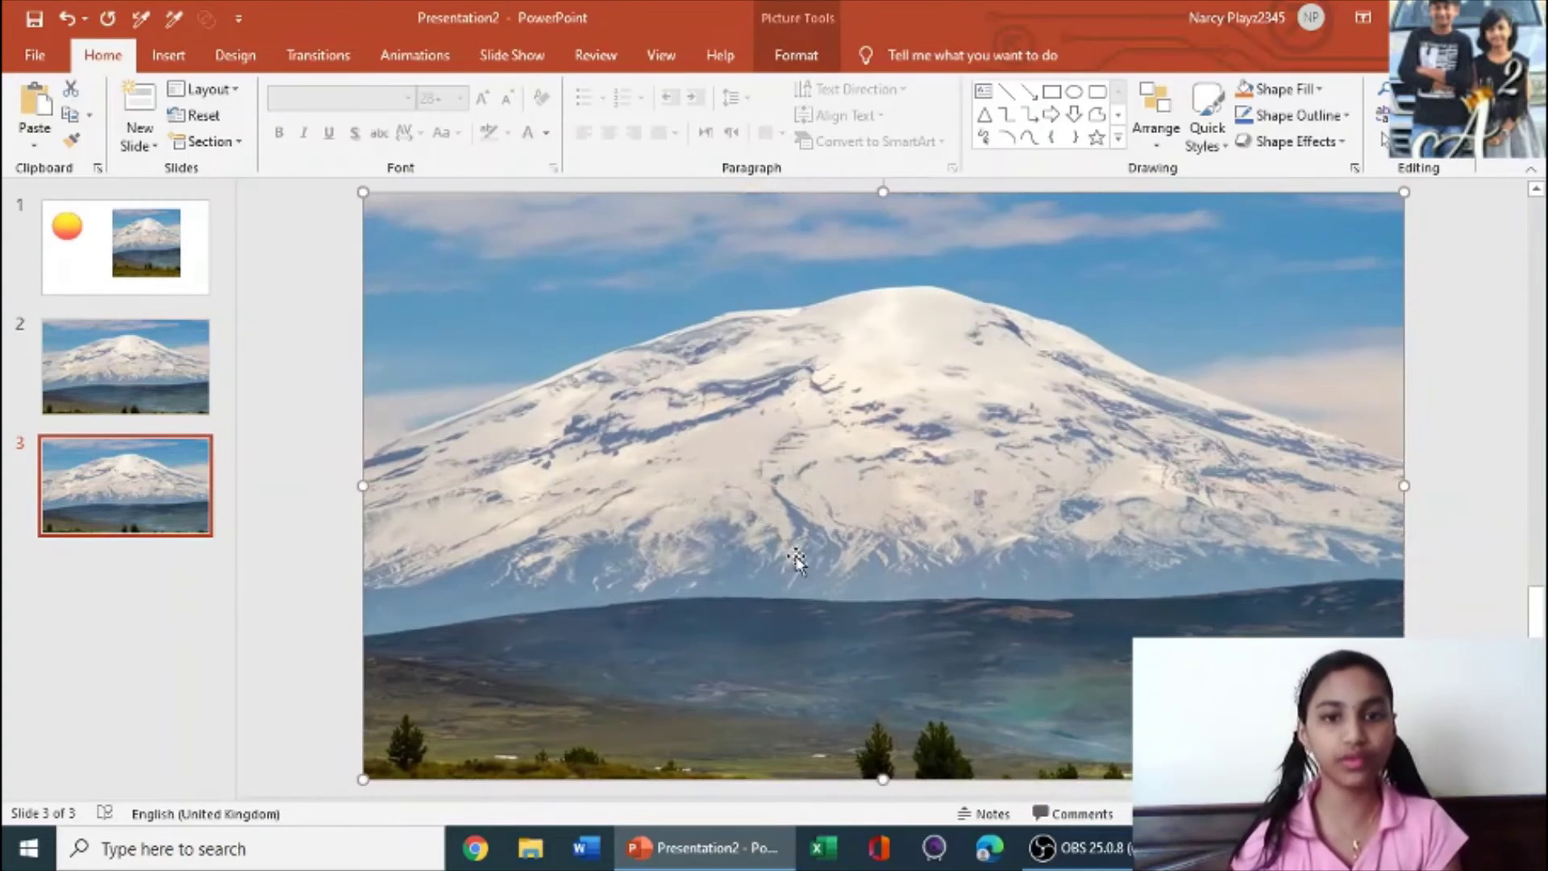
pyautogui.click(796, 55)
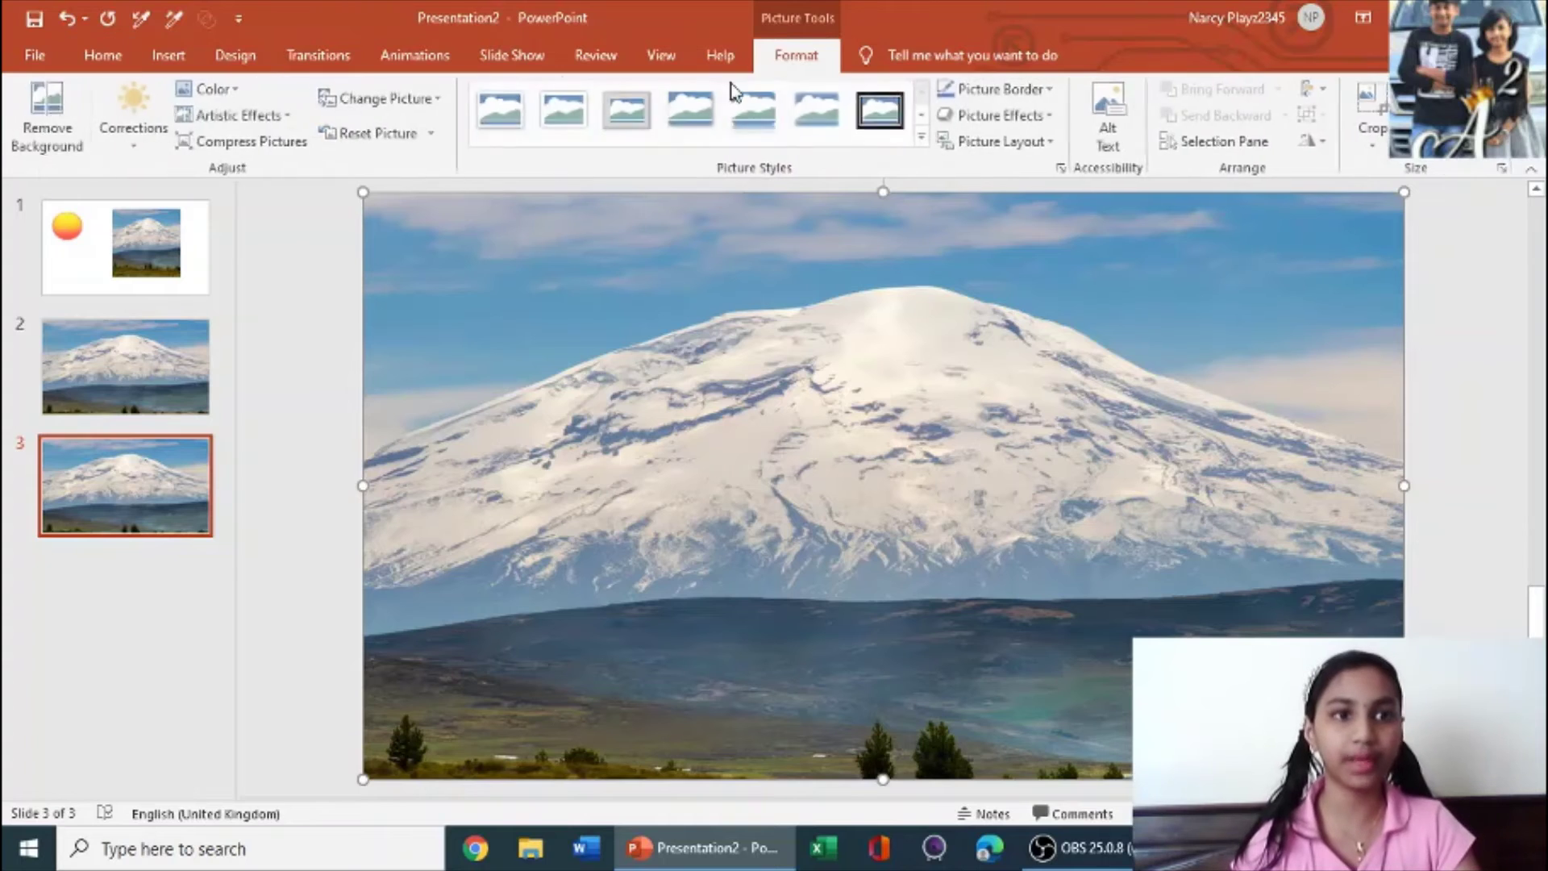
pyautogui.click(50, 121)
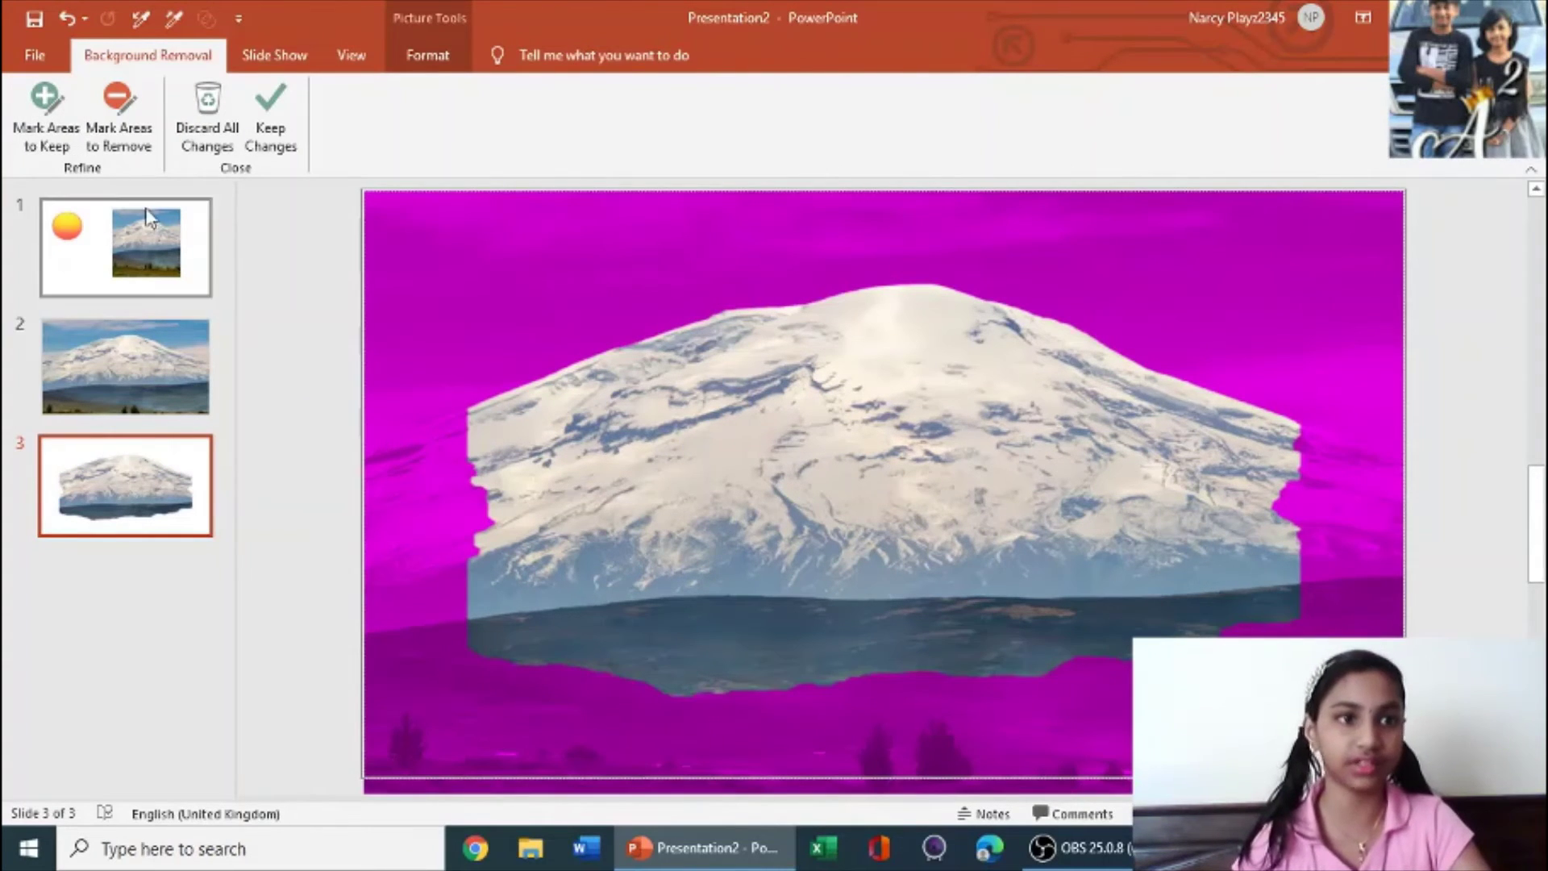
# Mark the mountain, hills and foreground trees to keep, then keep the background removal.
pyautogui.click(46, 109)
pyautogui.moveTo(538, 439)
pyautogui.mouseDown()
pyautogui.moveTo(410, 601)
pyautogui.moveTo(1286, 542)
pyautogui.mouseUp()
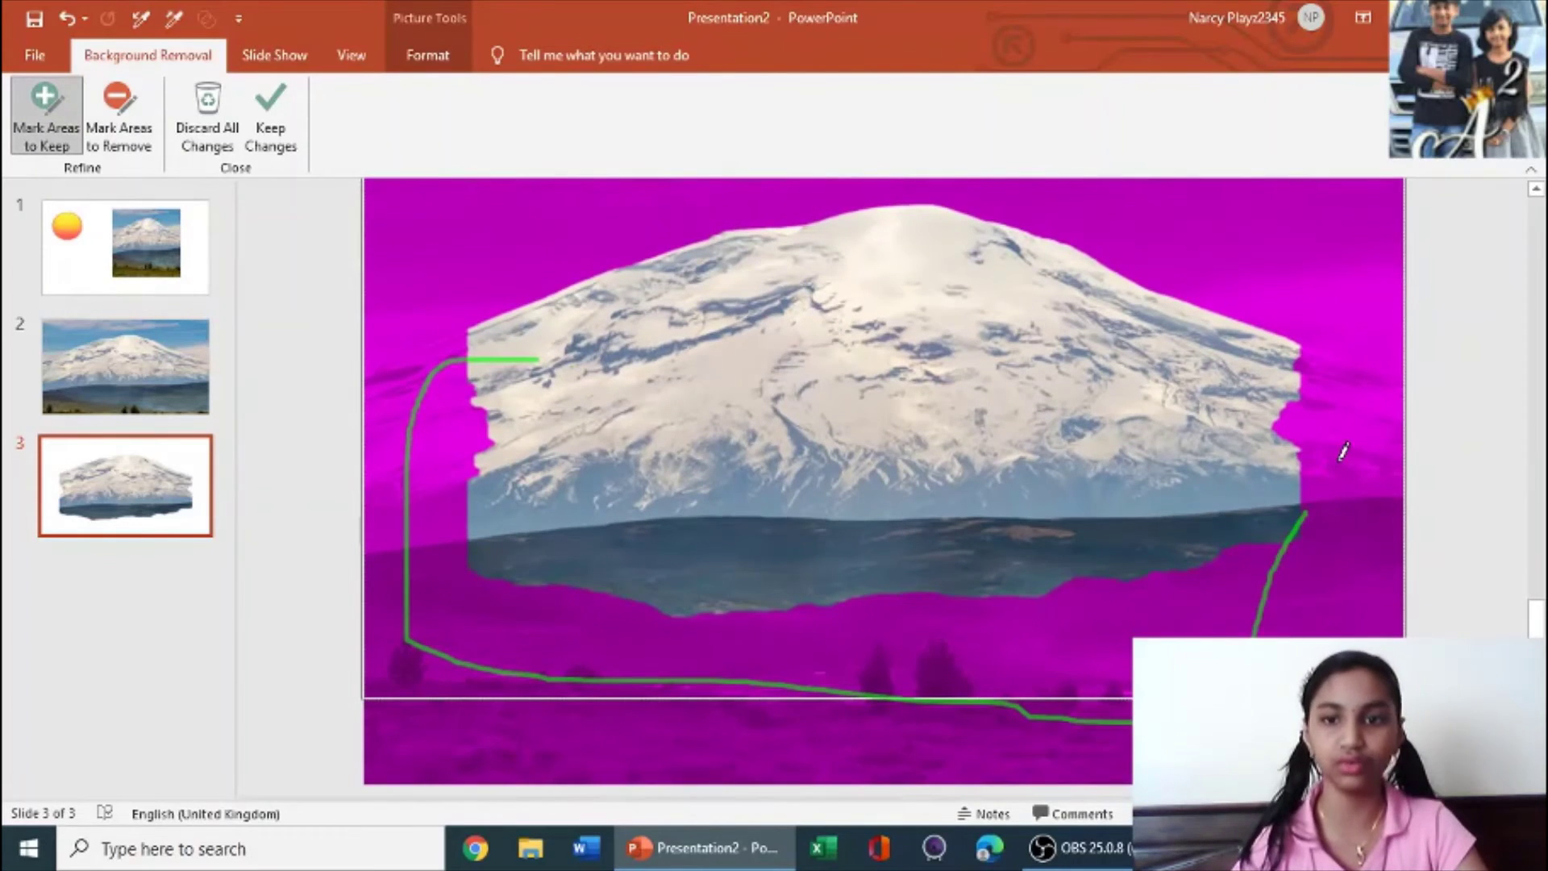
pyautogui.moveTo(1297, 379); pyautogui.dragTo(1396, 591)
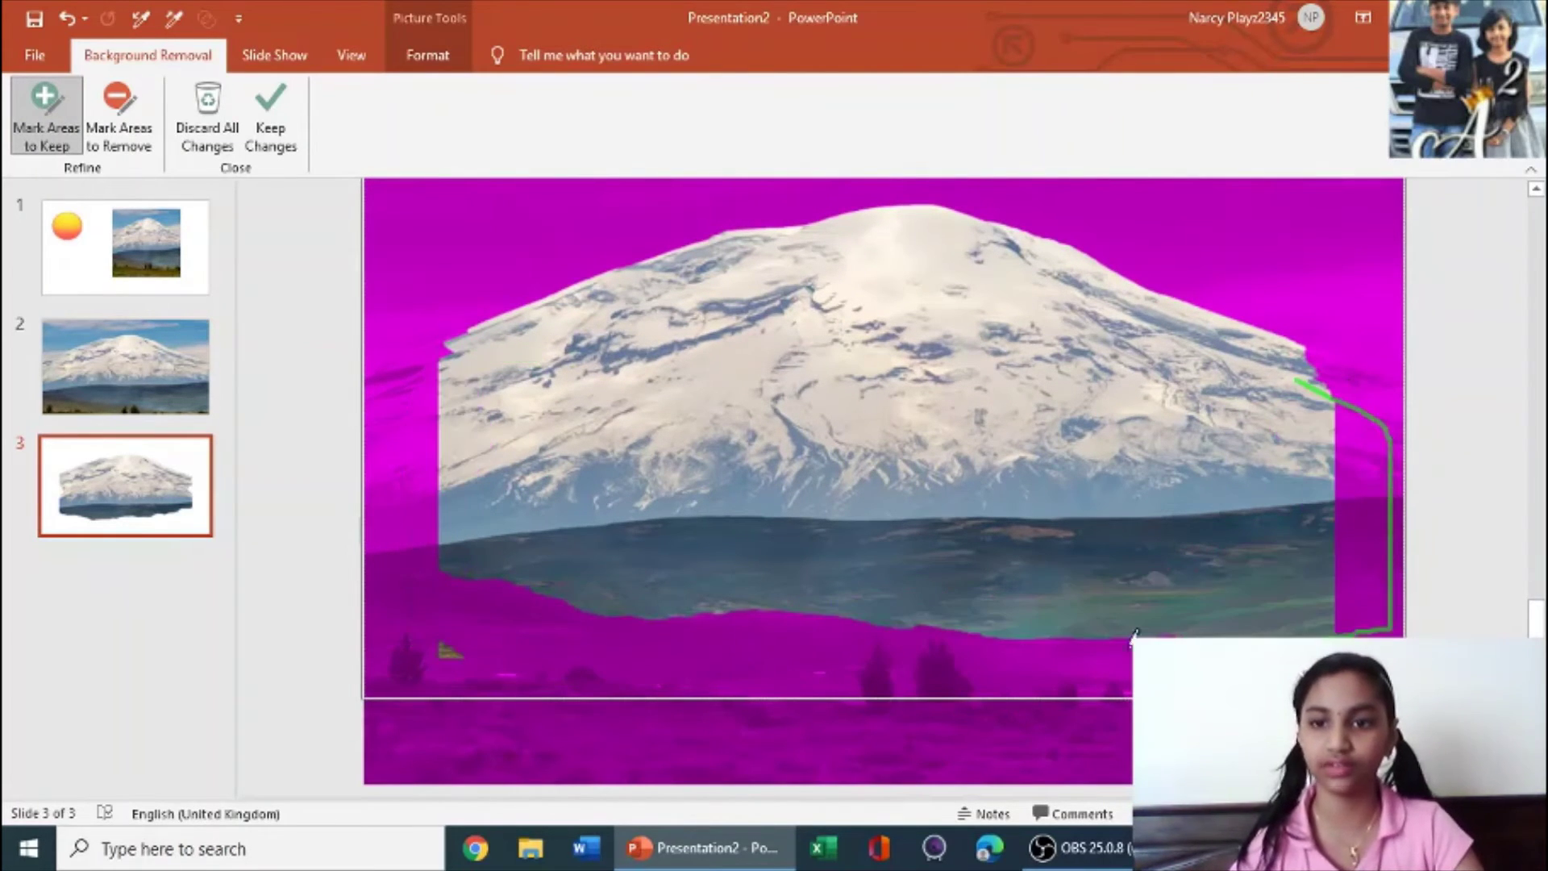
pyautogui.moveTo(1135, 637)
pyautogui.mouseDown()
pyautogui.moveTo(399, 610)
pyautogui.moveTo(408, 454)
pyautogui.moveTo(429, 399)
pyautogui.mouseUp()
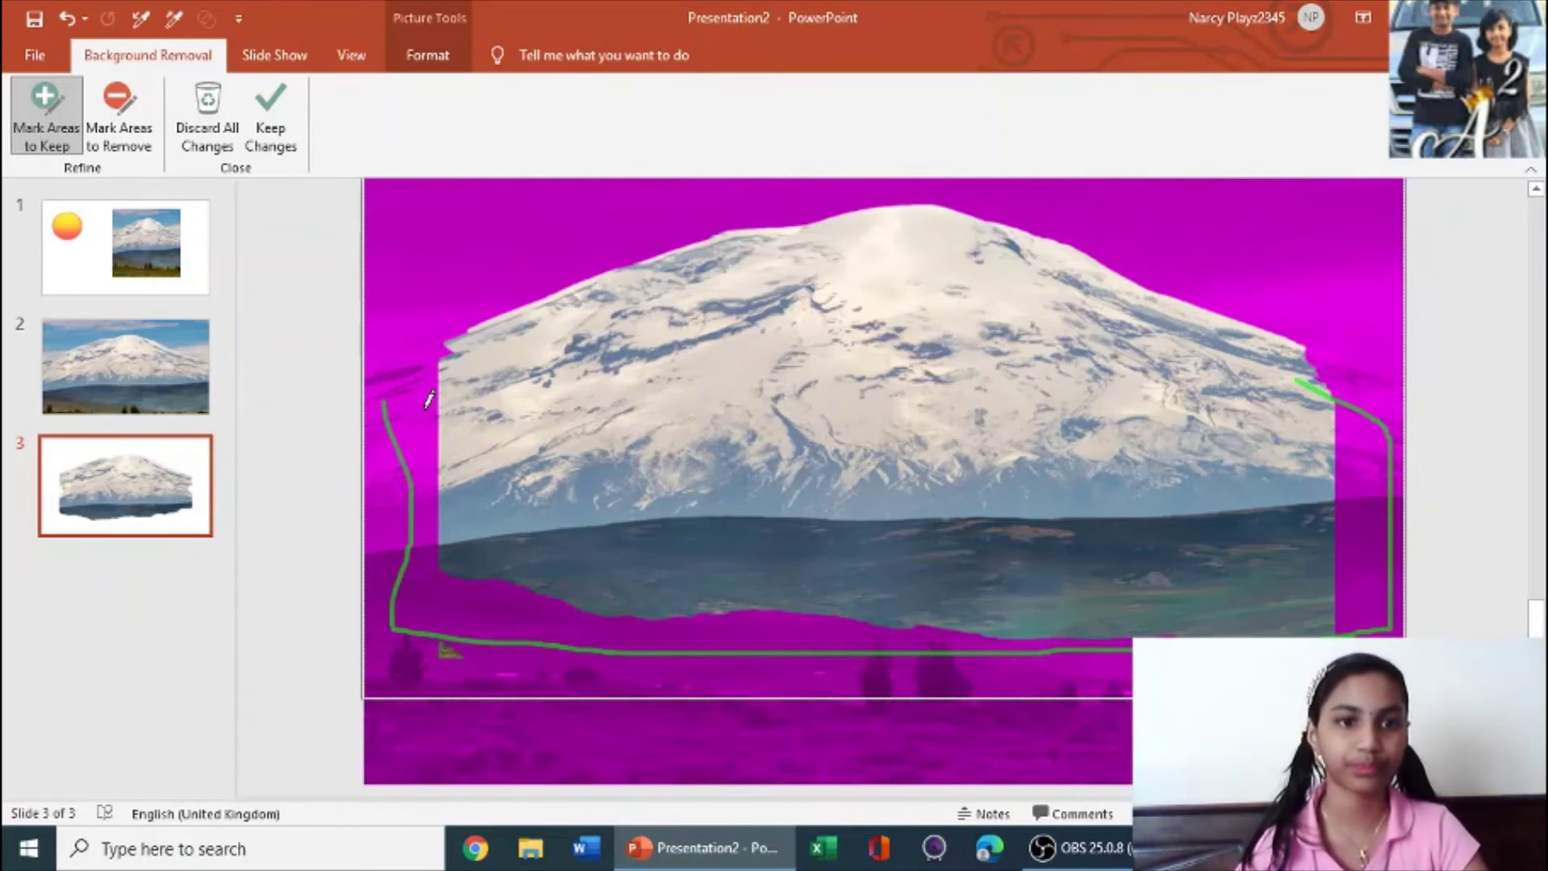
pyautogui.moveTo(447, 347); pyautogui.dragTo(450, 346)
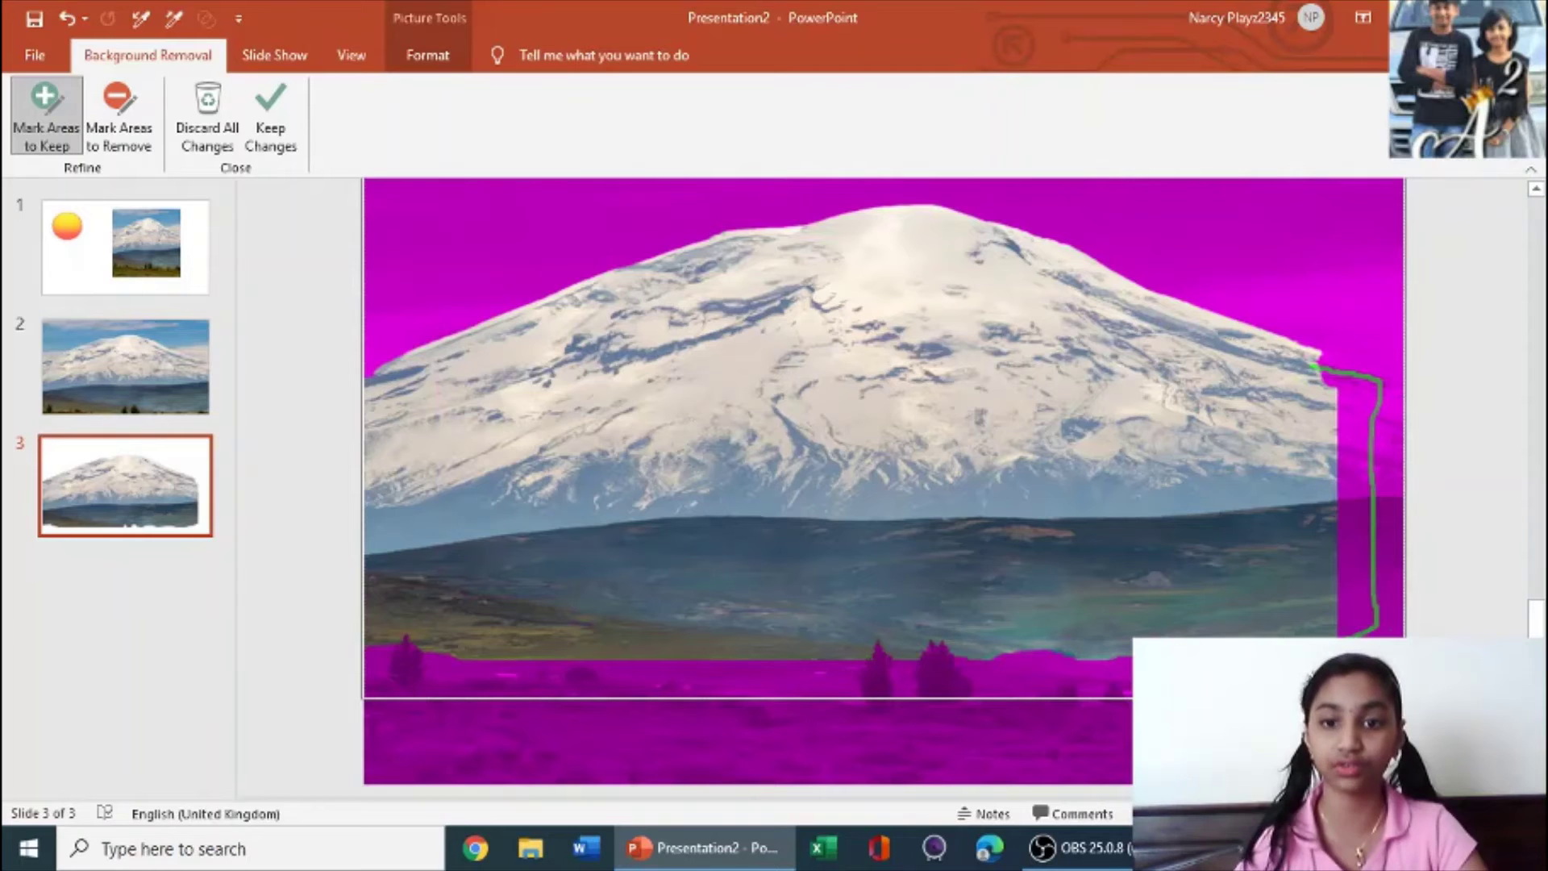
pyautogui.moveTo(1129, 650)
pyautogui.mouseDown()
pyautogui.moveTo(771, 626)
pyautogui.moveTo(391, 650)
pyautogui.moveTo(1130, 693)
pyautogui.mouseUp()
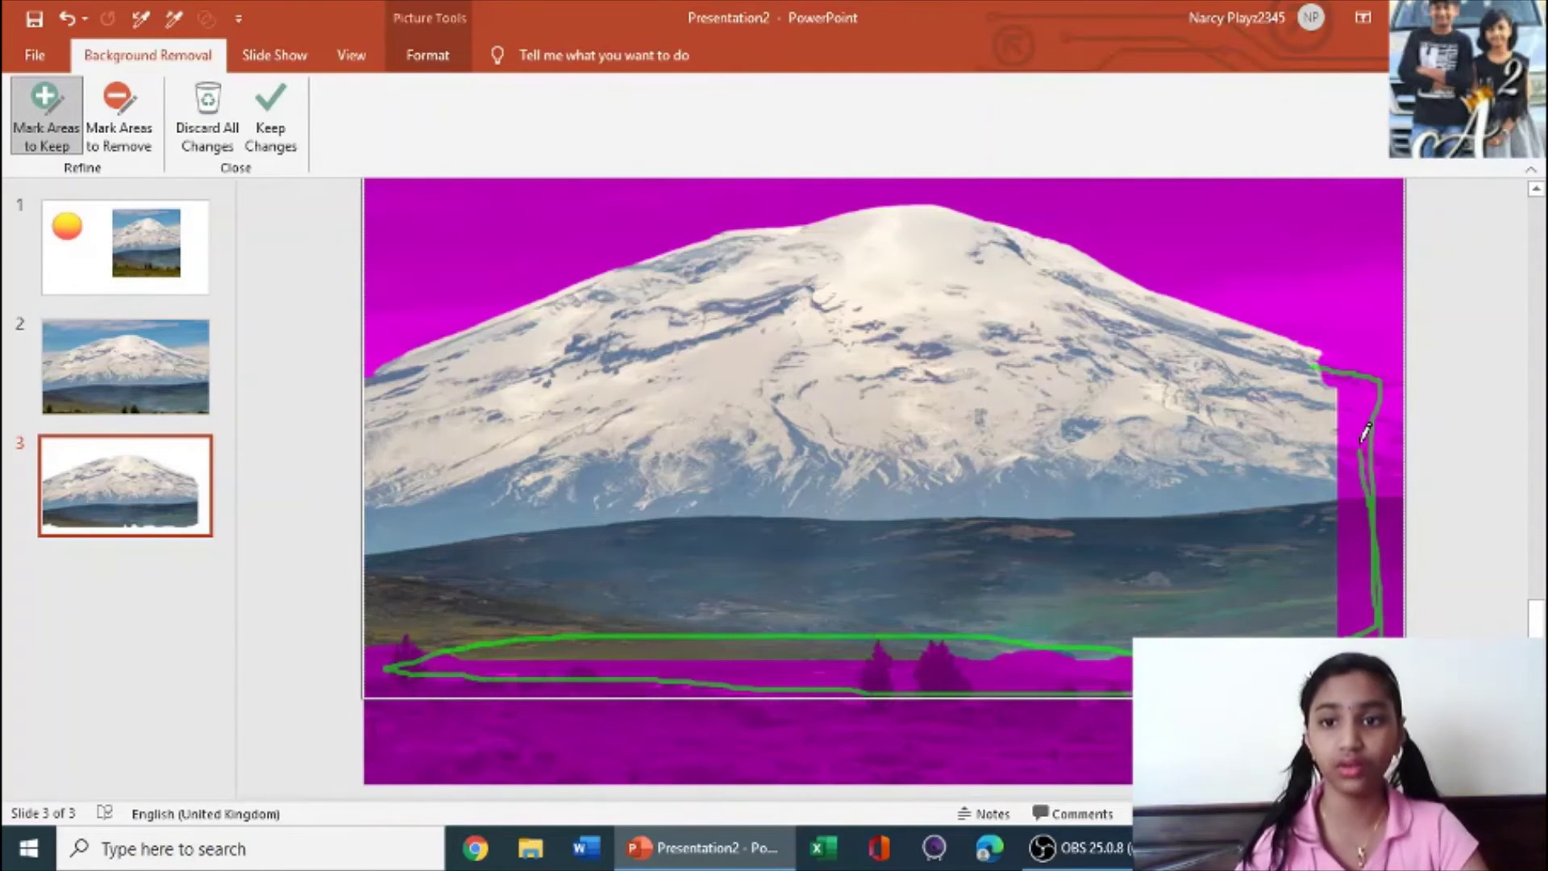
pyautogui.moveTo(1336, 348); pyautogui.dragTo(1336, 348)
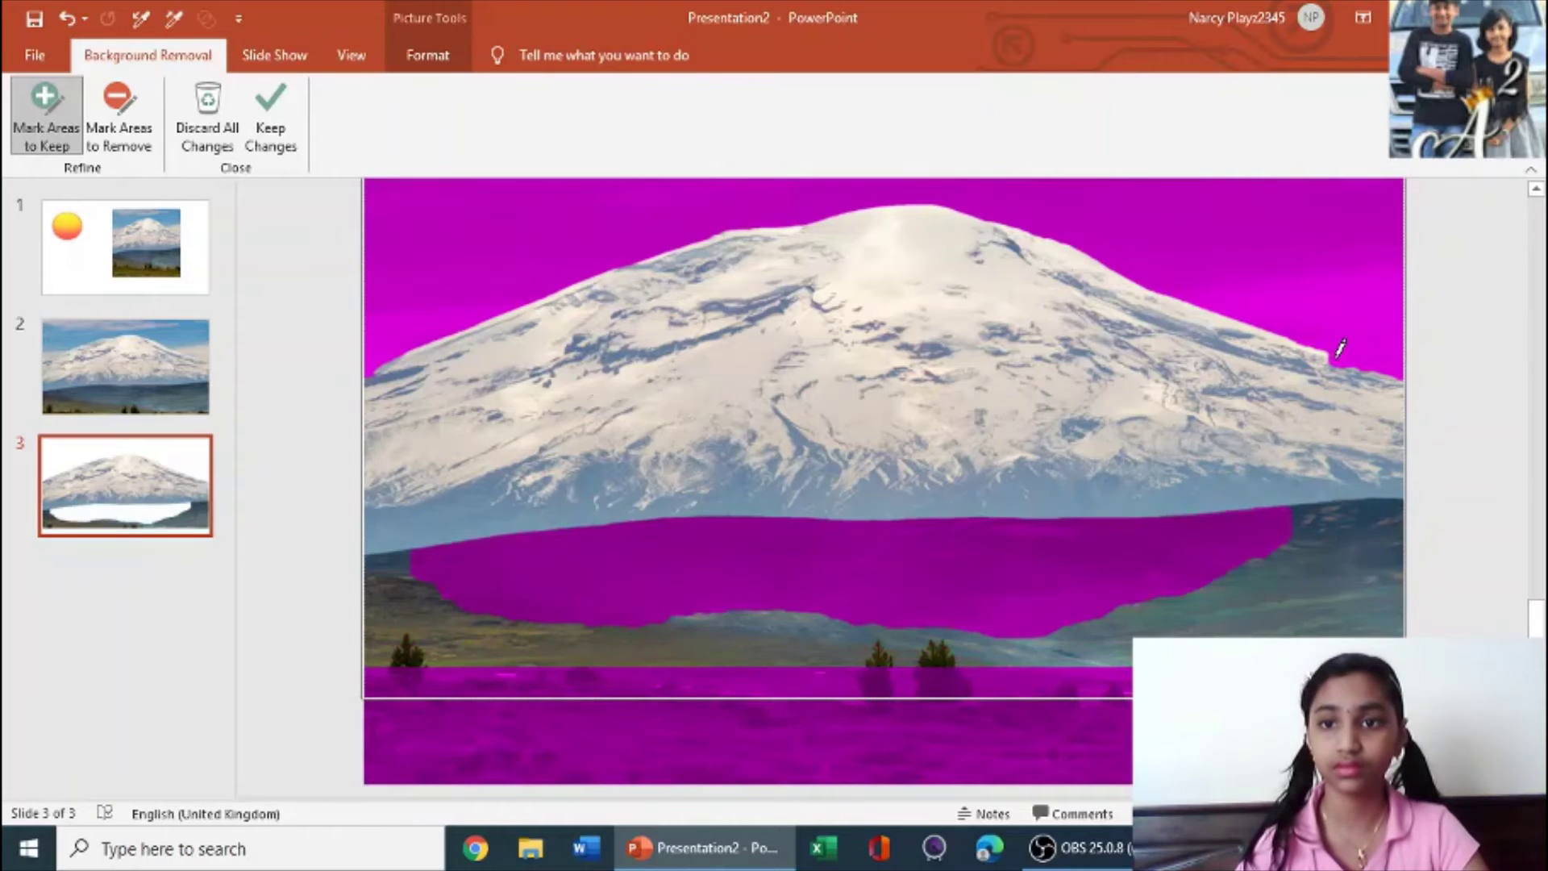
pyautogui.click(1358, 355)
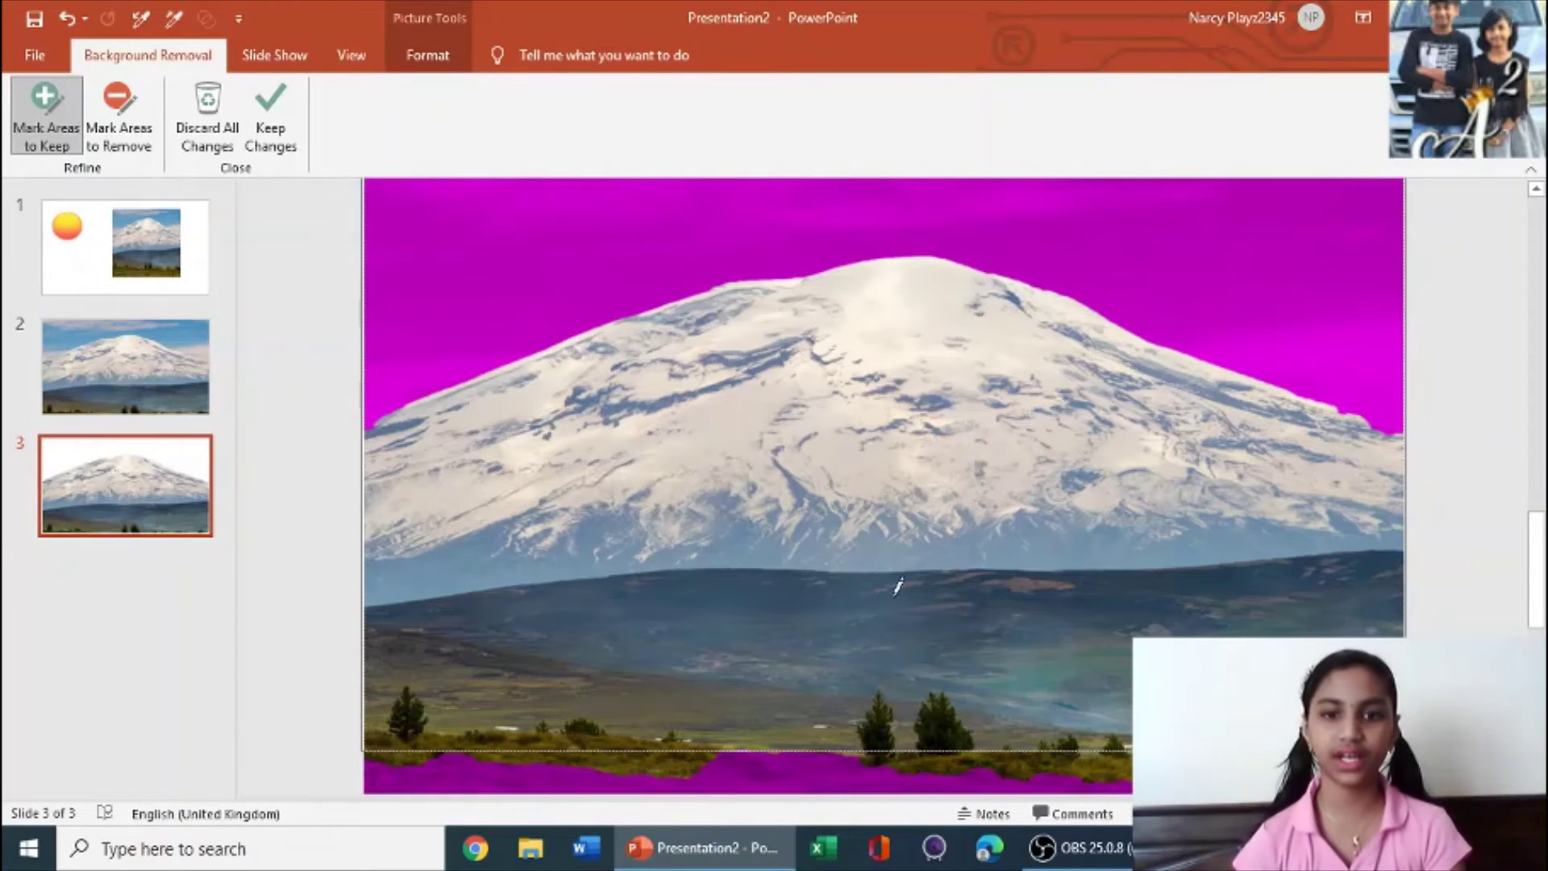
pyautogui.click(270, 117)
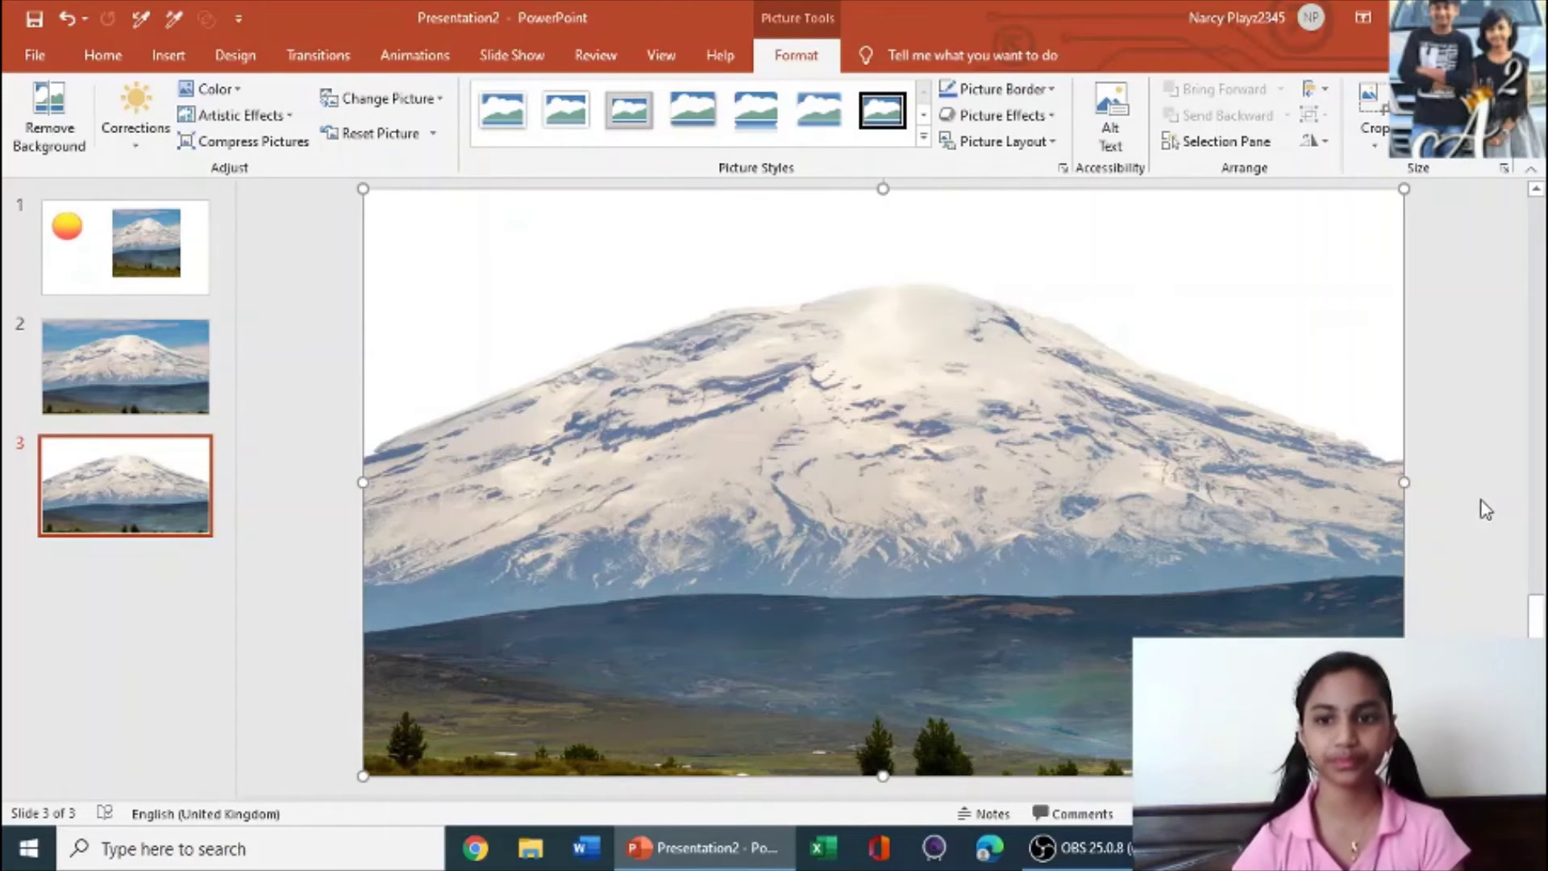
# Reselect the sky-free mountain picture and nudge it up on slide 3.
pyautogui.click(1486, 510)
pyautogui.doubleClick(1030, 563)
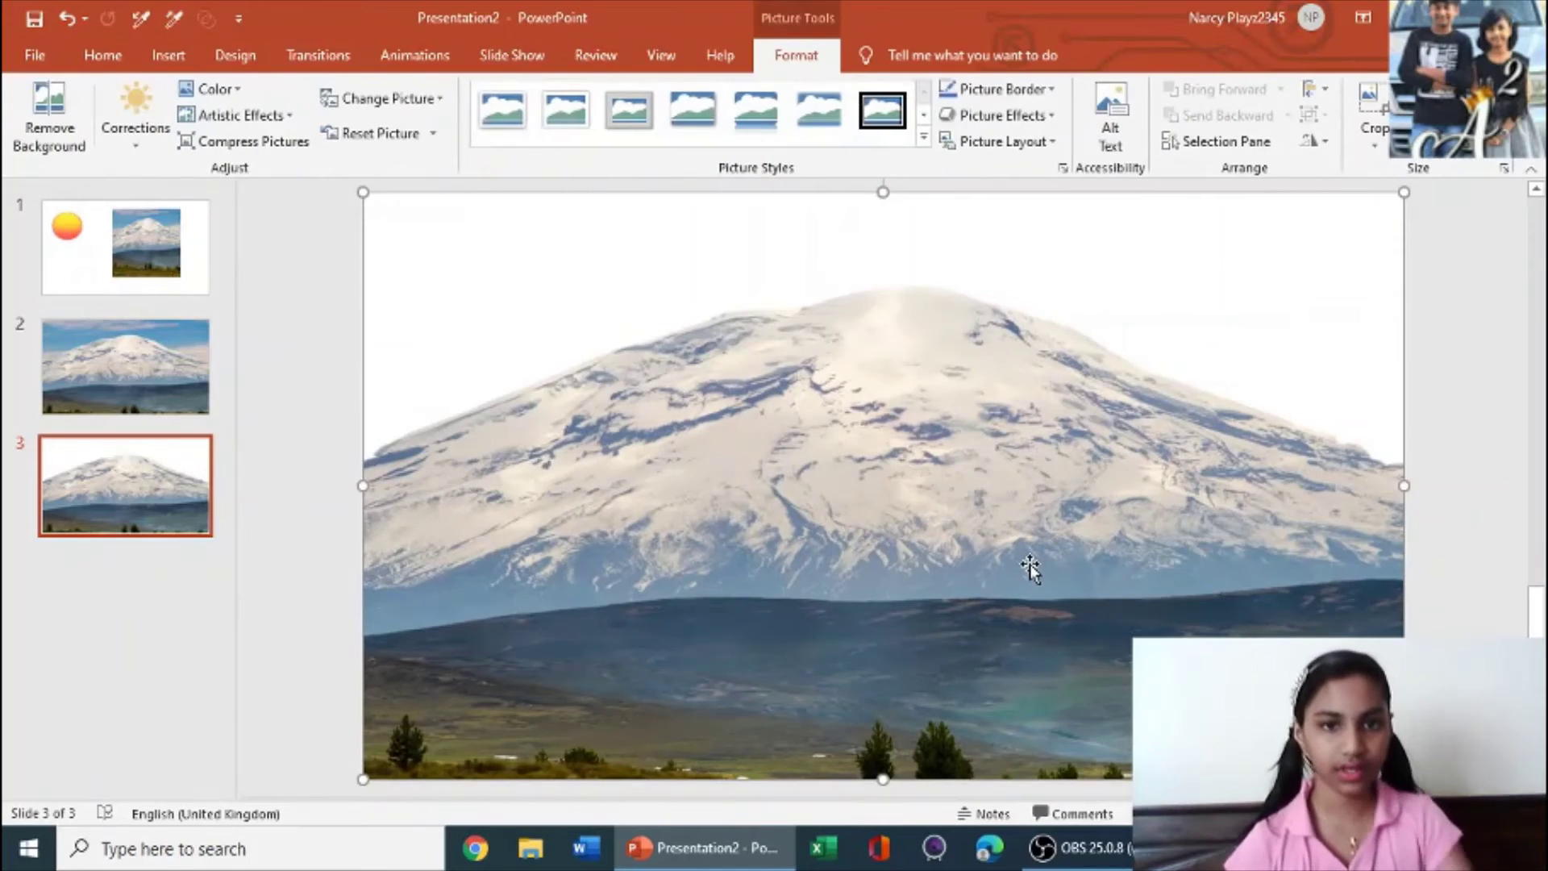
pyautogui.moveTo(1030, 567); pyautogui.dragTo(1026, 520)
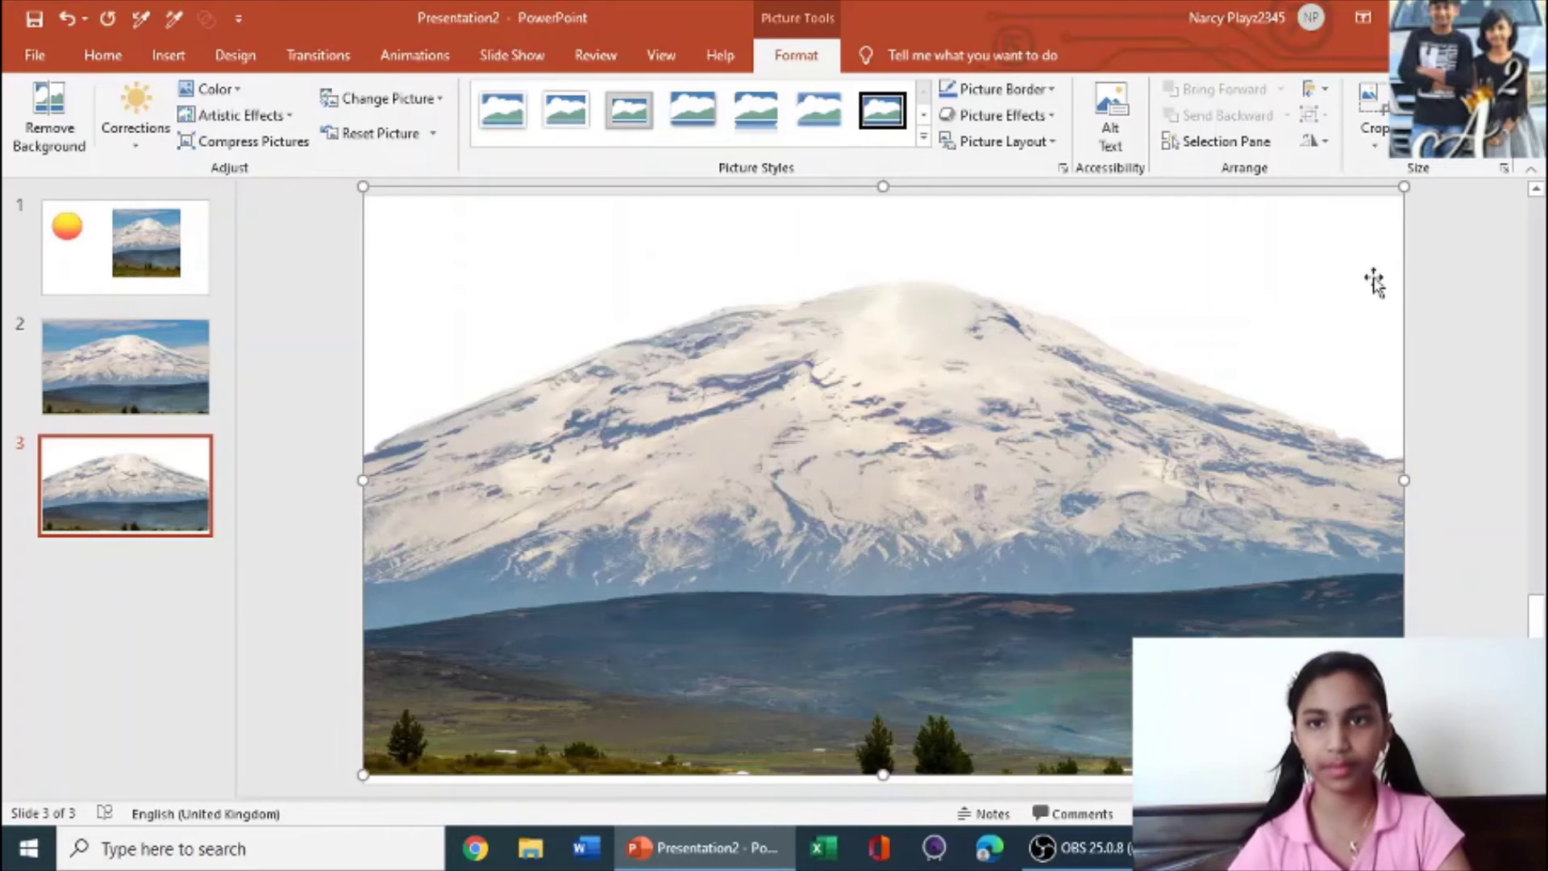
# Crop the empty white strip off the picture's top, then return to slide 2.
pyautogui.click(1375, 105)
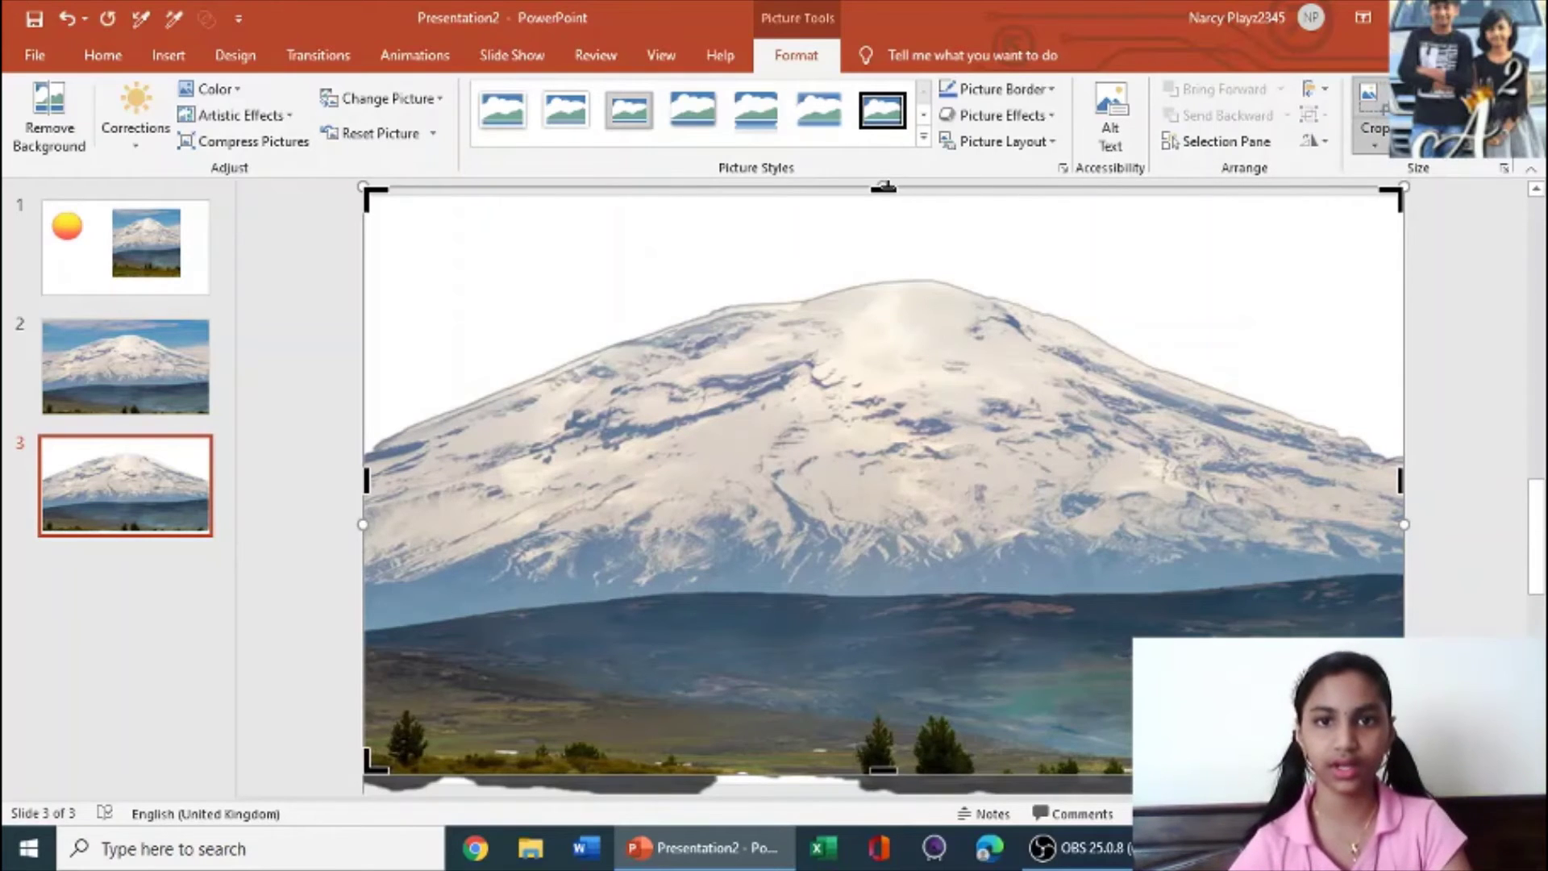
pyautogui.moveTo(883, 192); pyautogui.dragTo(998, 269)
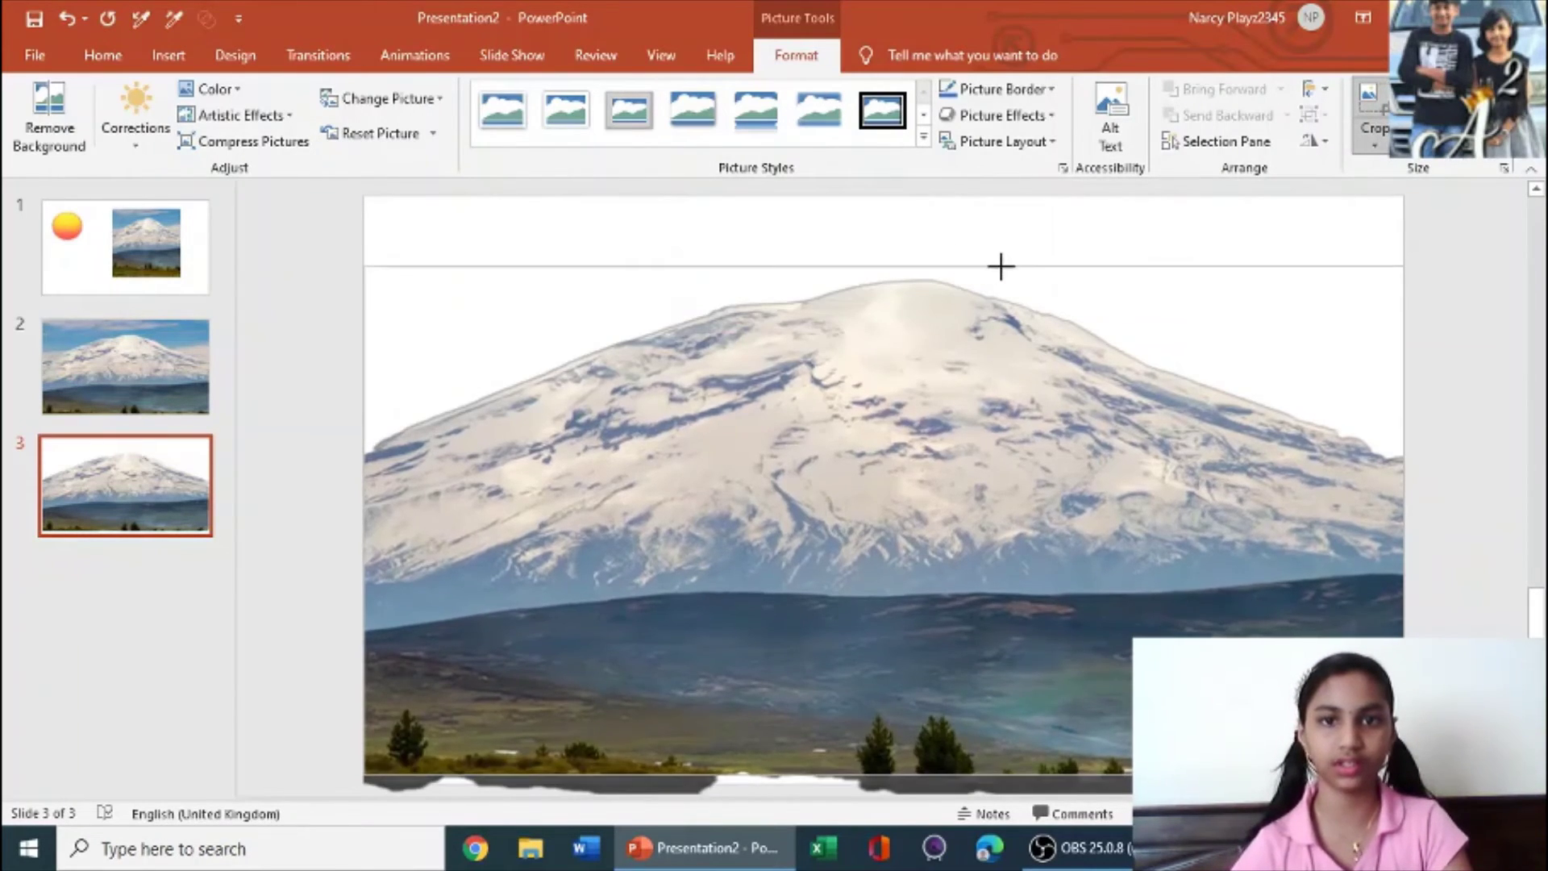
pyautogui.click(1431, 290)
pyautogui.click(895, 411)
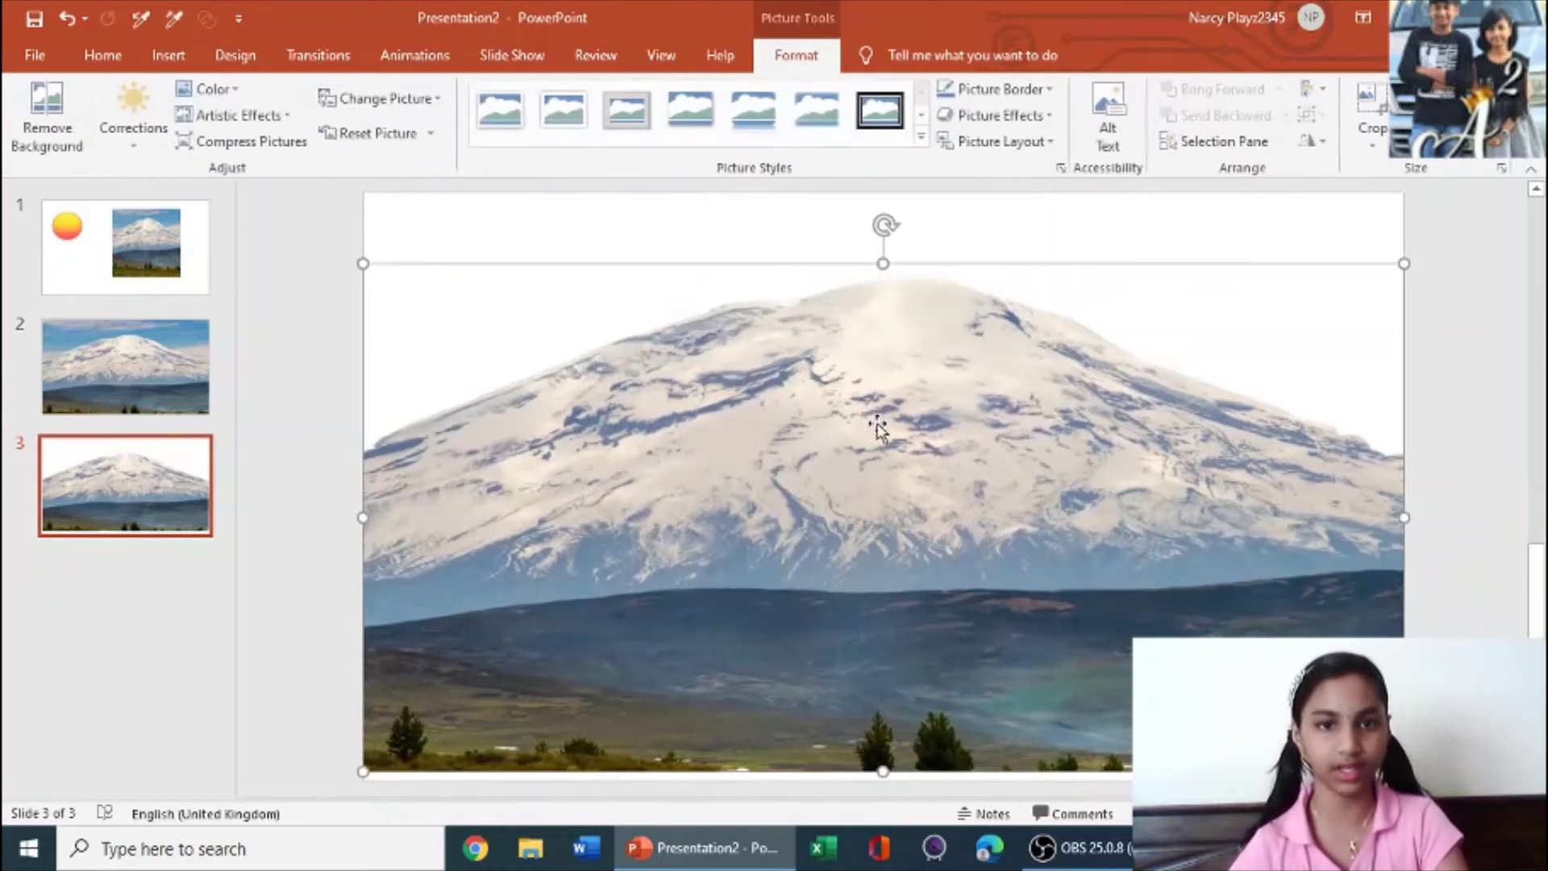
pyautogui.click(140, 380)
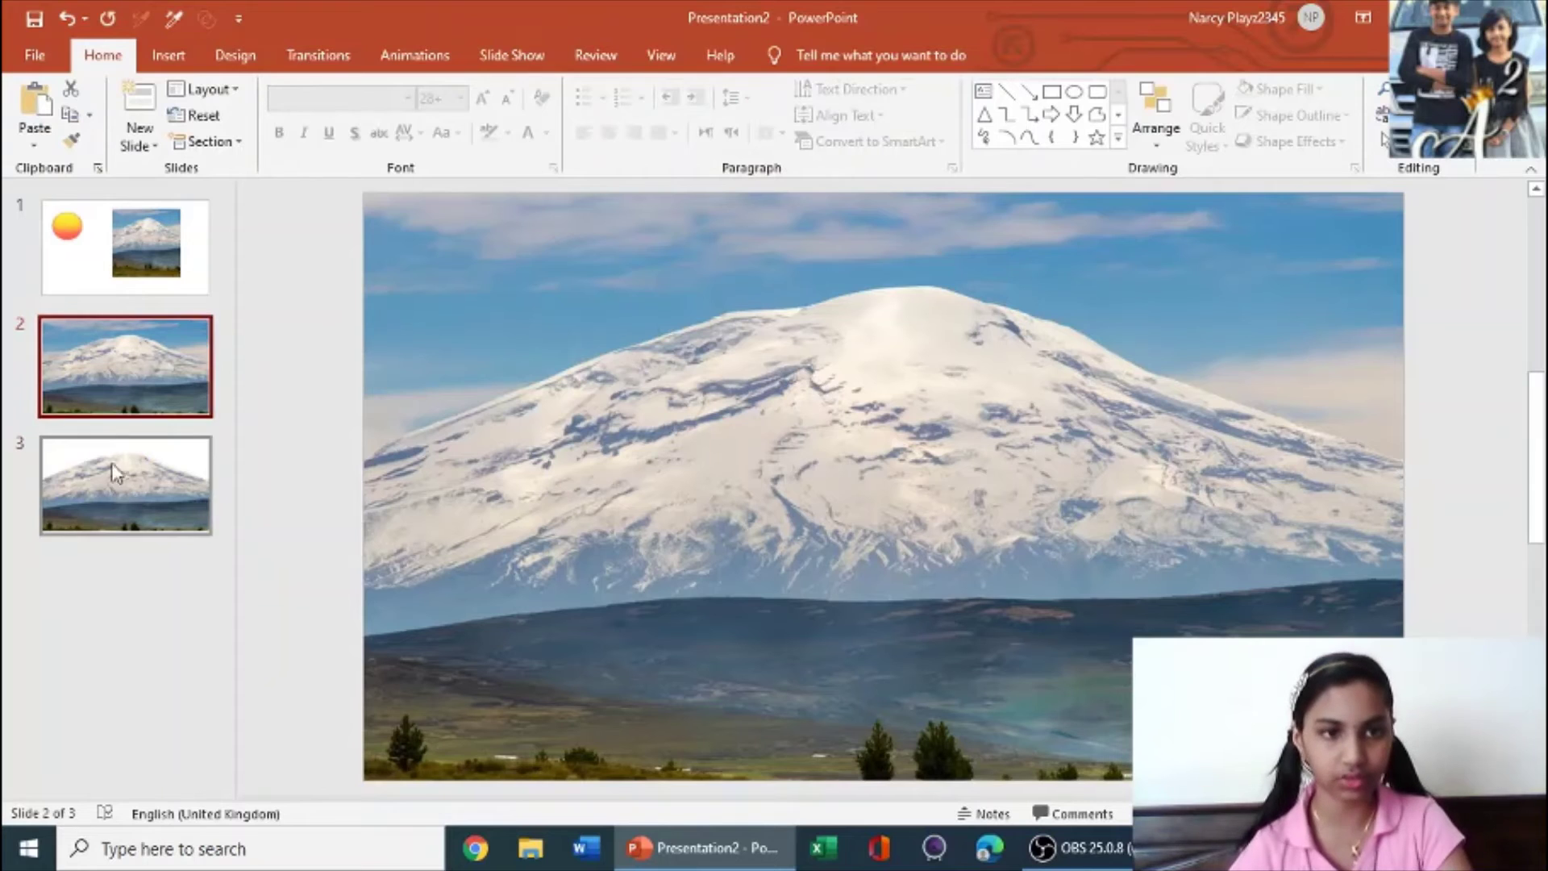
pyautogui.click(126, 484)
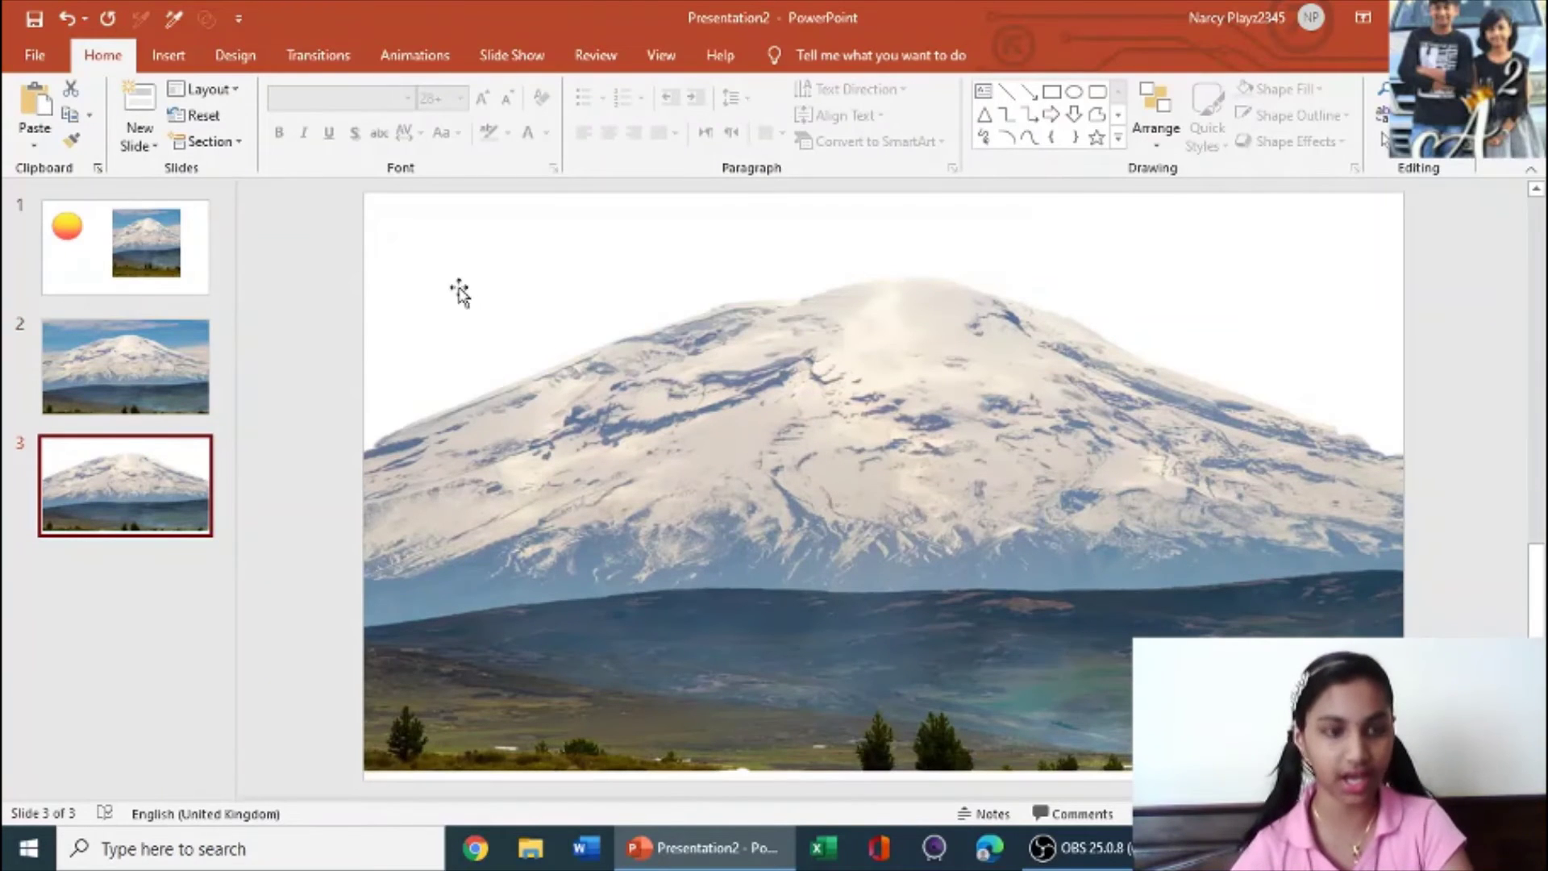
pyautogui.click(127, 355)
pyautogui.click(1010, 466)
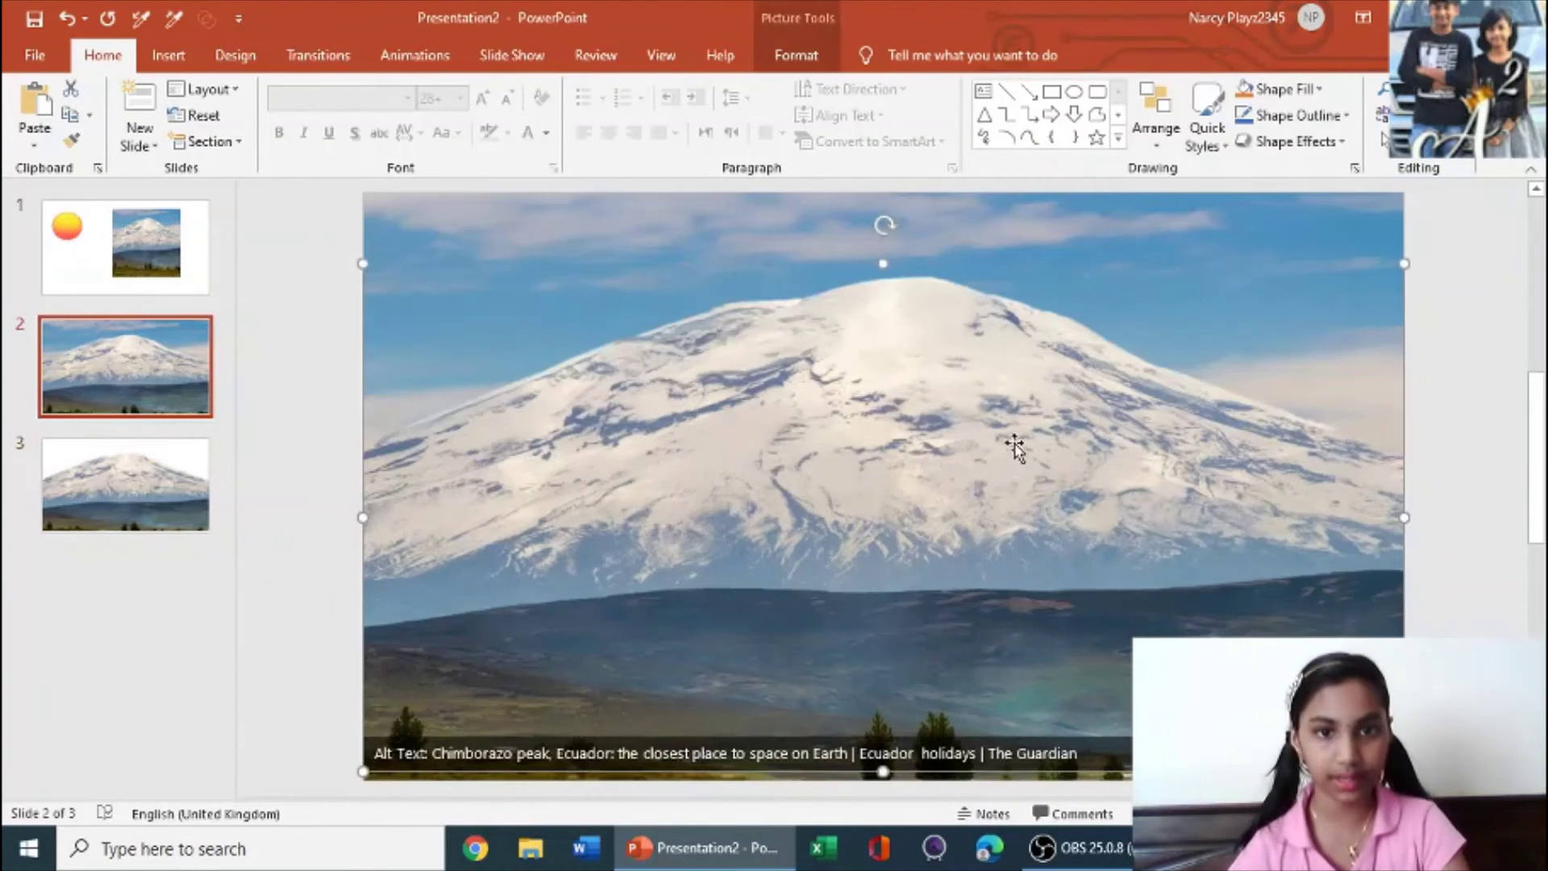
pyautogui.click(1473, 429)
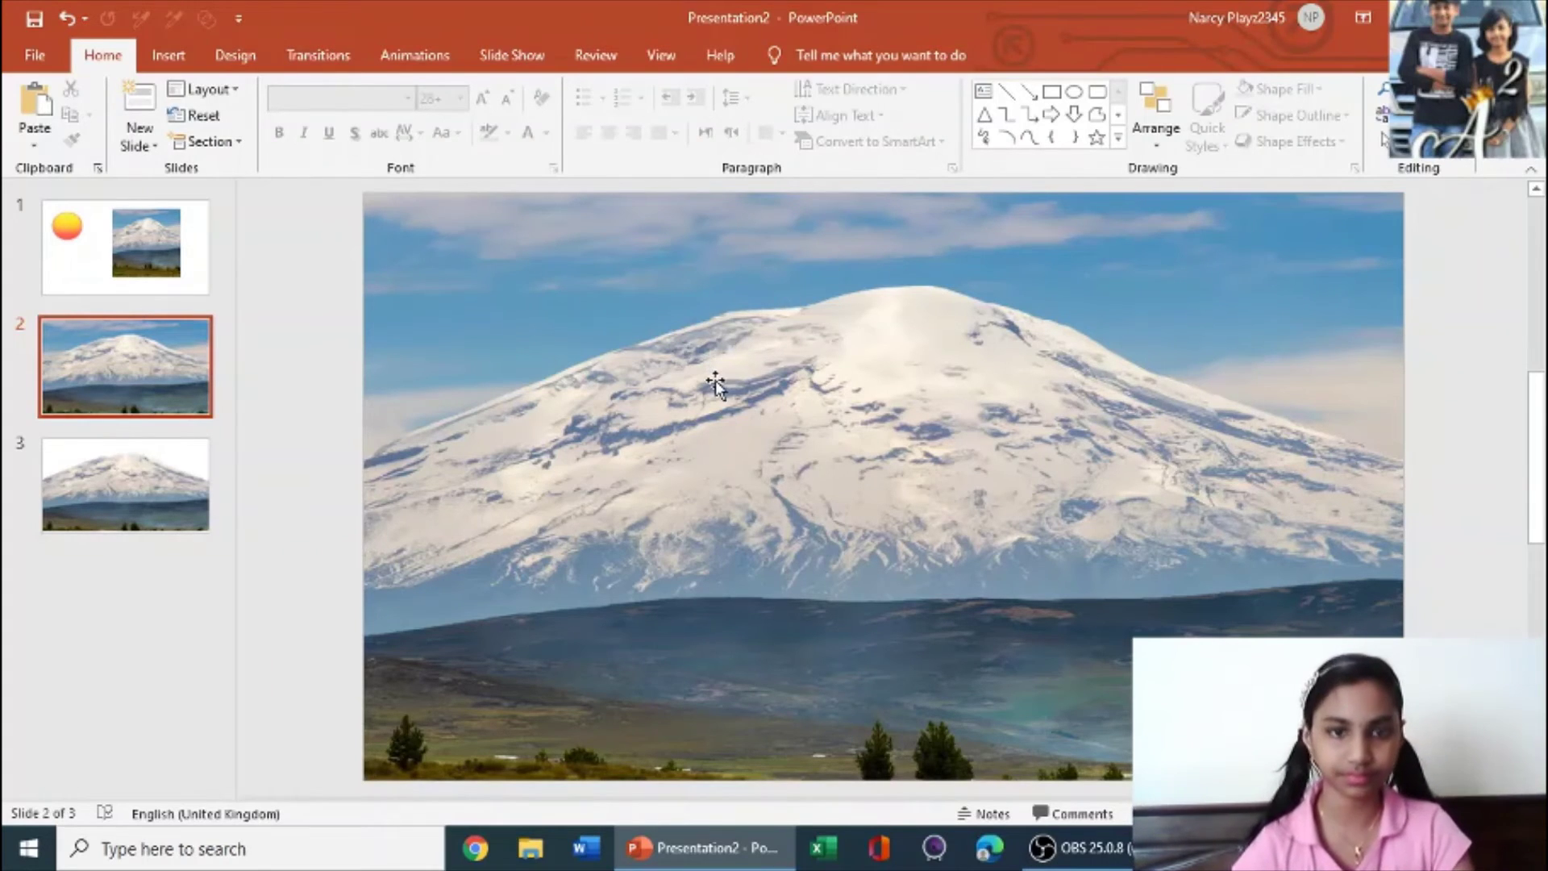
# Copy the sun from slide 1 and paste it onto slide 2 near the top-left.
pyautogui.click(85, 230)
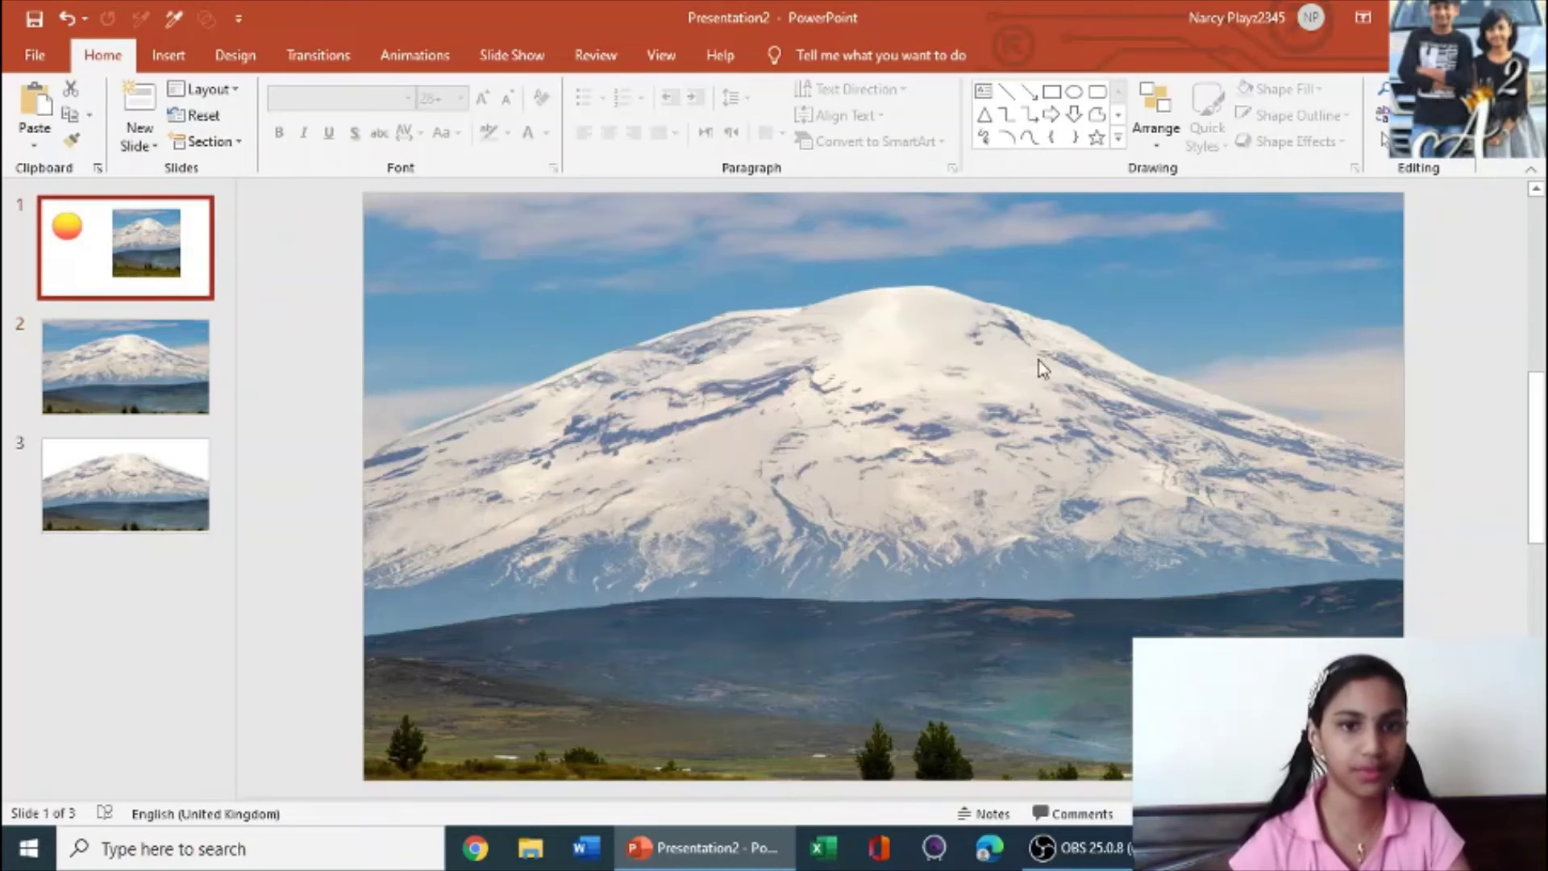
pyautogui.click(597, 315)
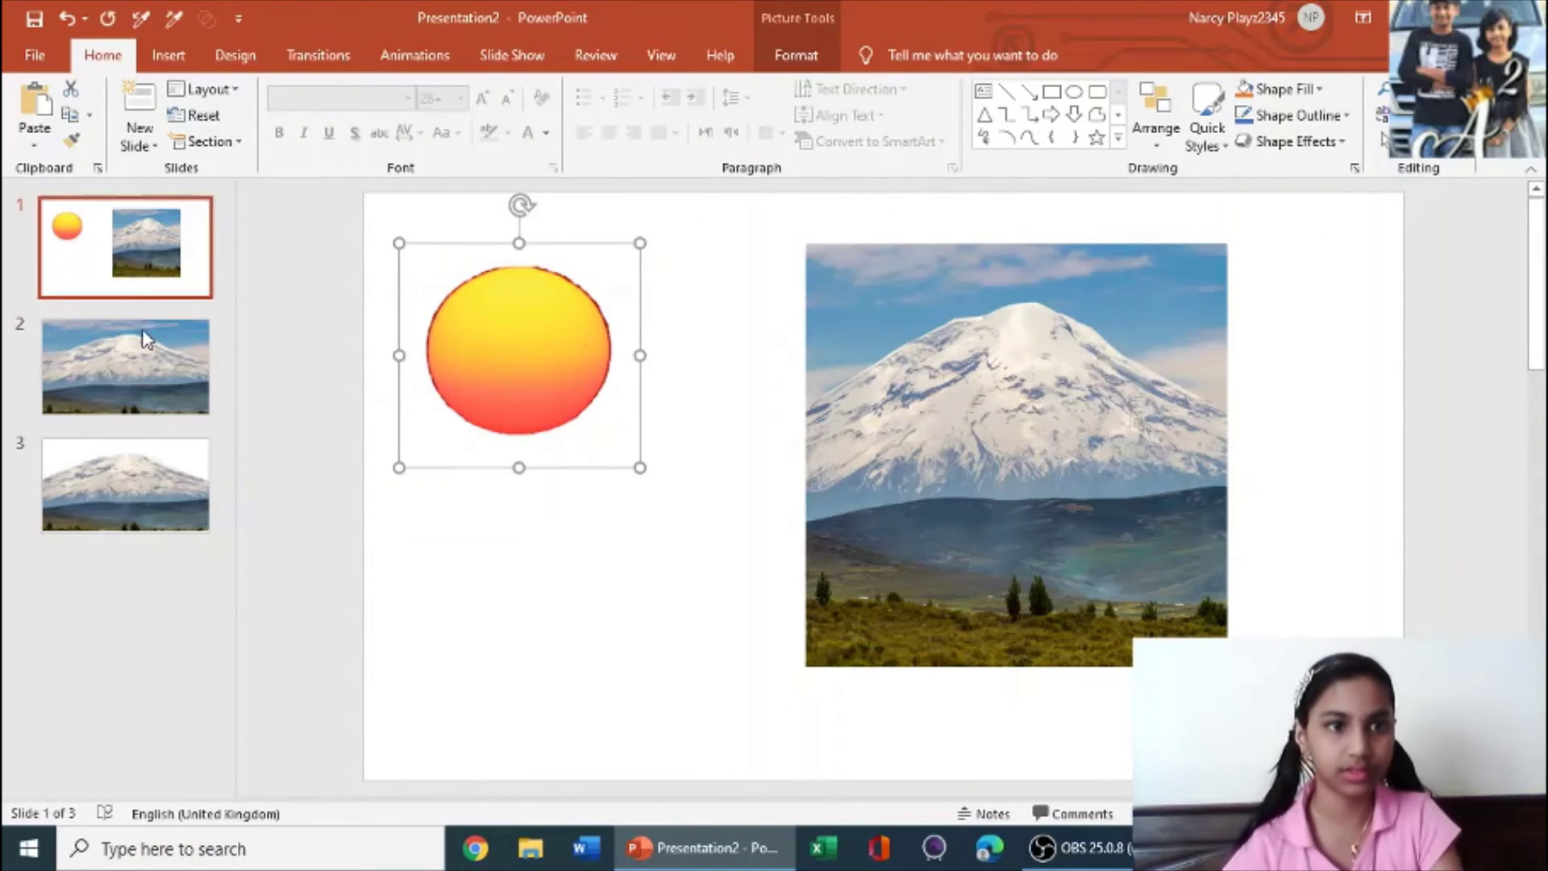
pyautogui.press('pagedown')
pyautogui.hotkey('ctrl', 'v')
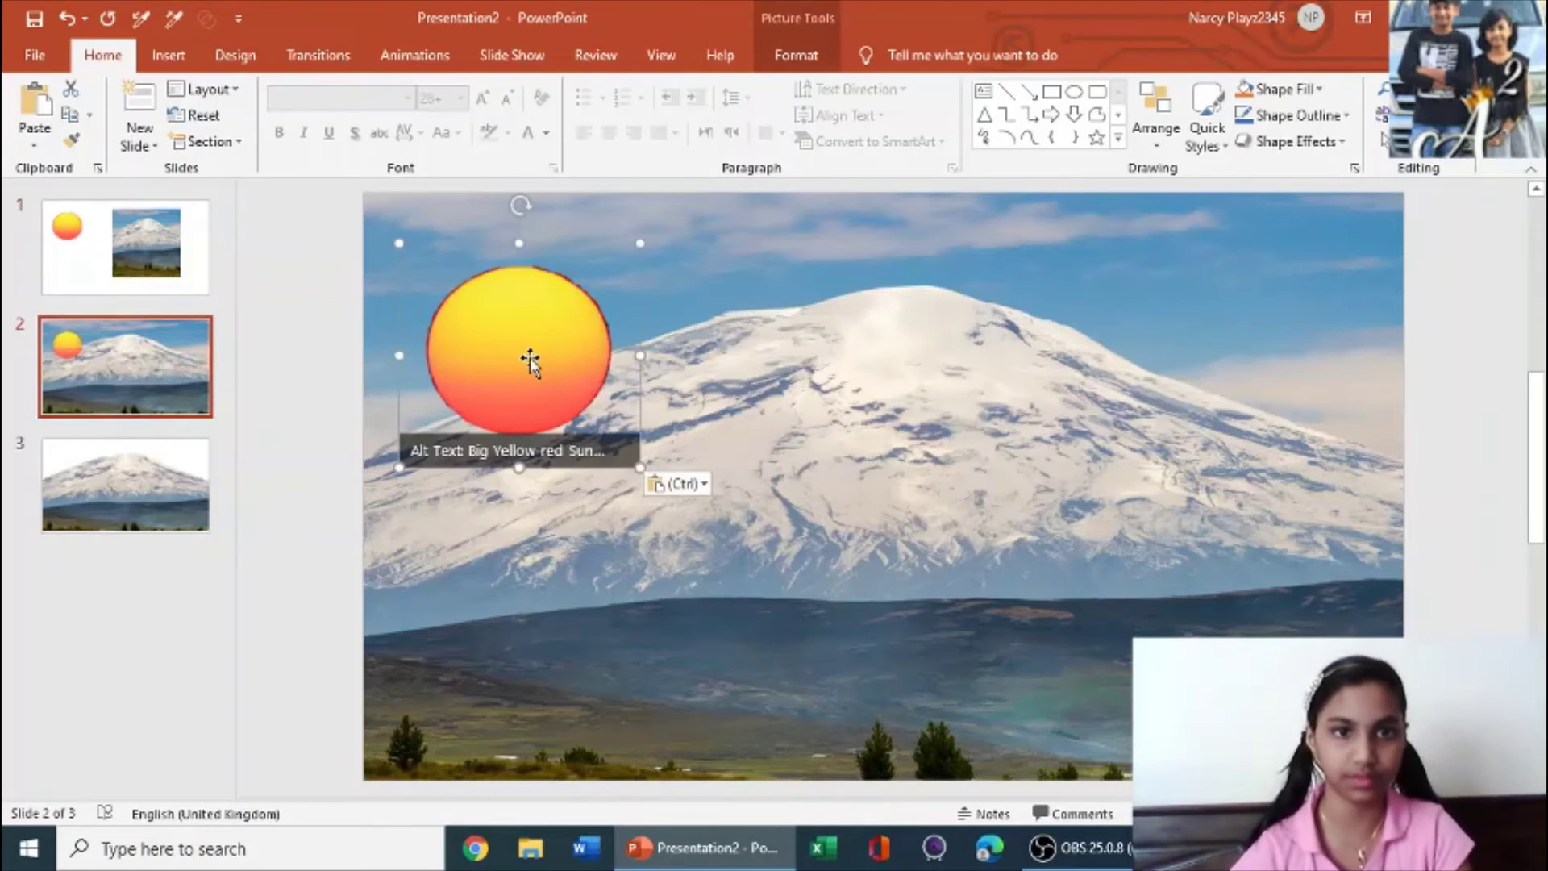
pyautogui.moveTo(529, 363); pyautogui.dragTo(492, 323)
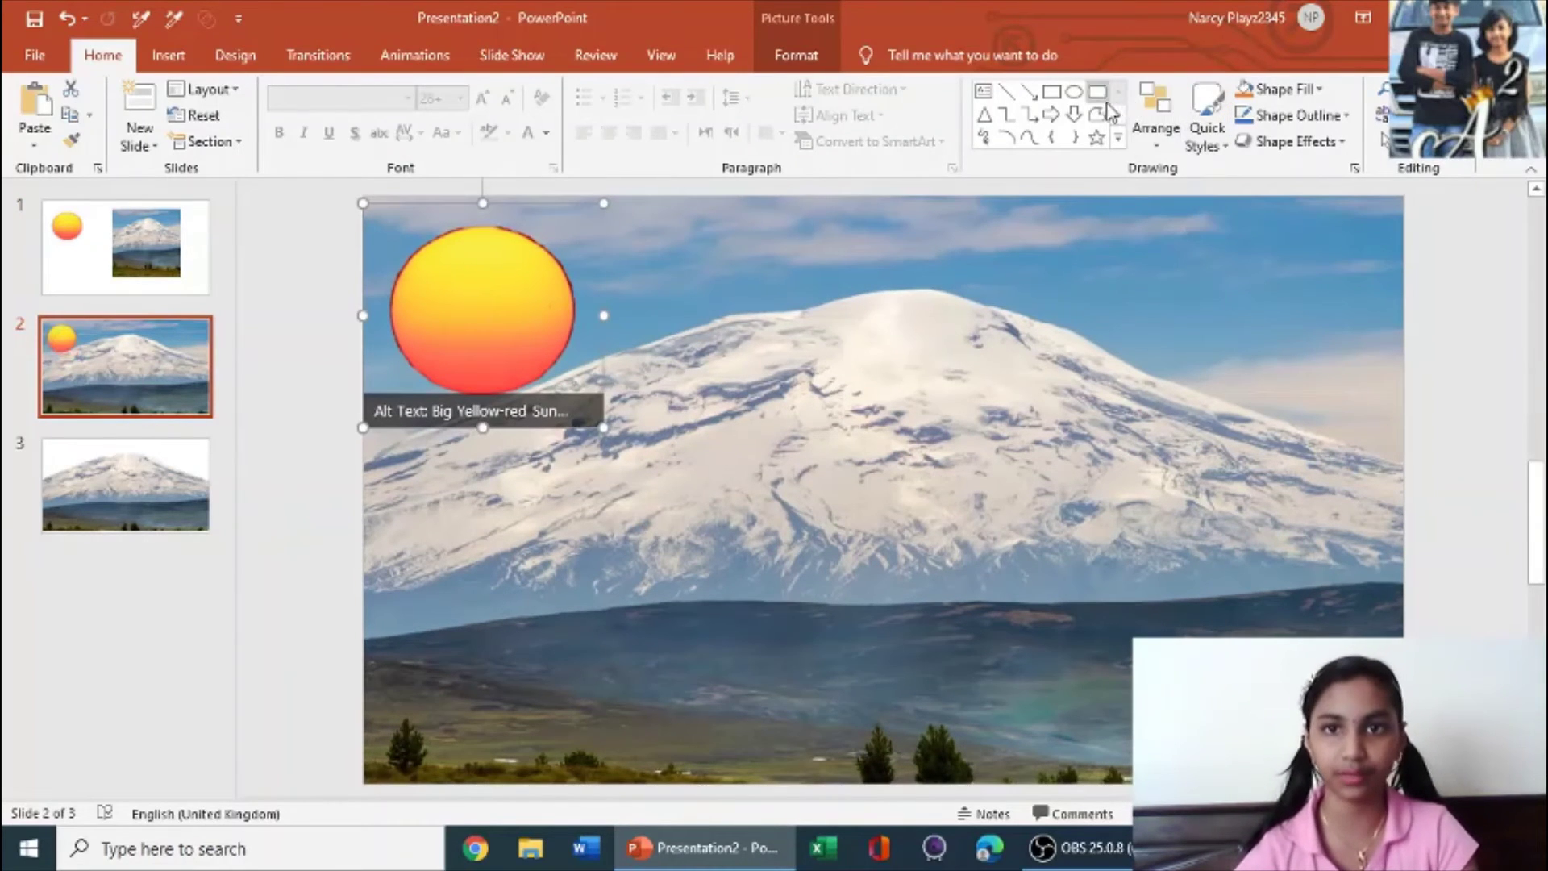
# Try reordering the sun against the mountain, undo it, and settle the sun in the top-left sky.
pyautogui.click(1156, 121)
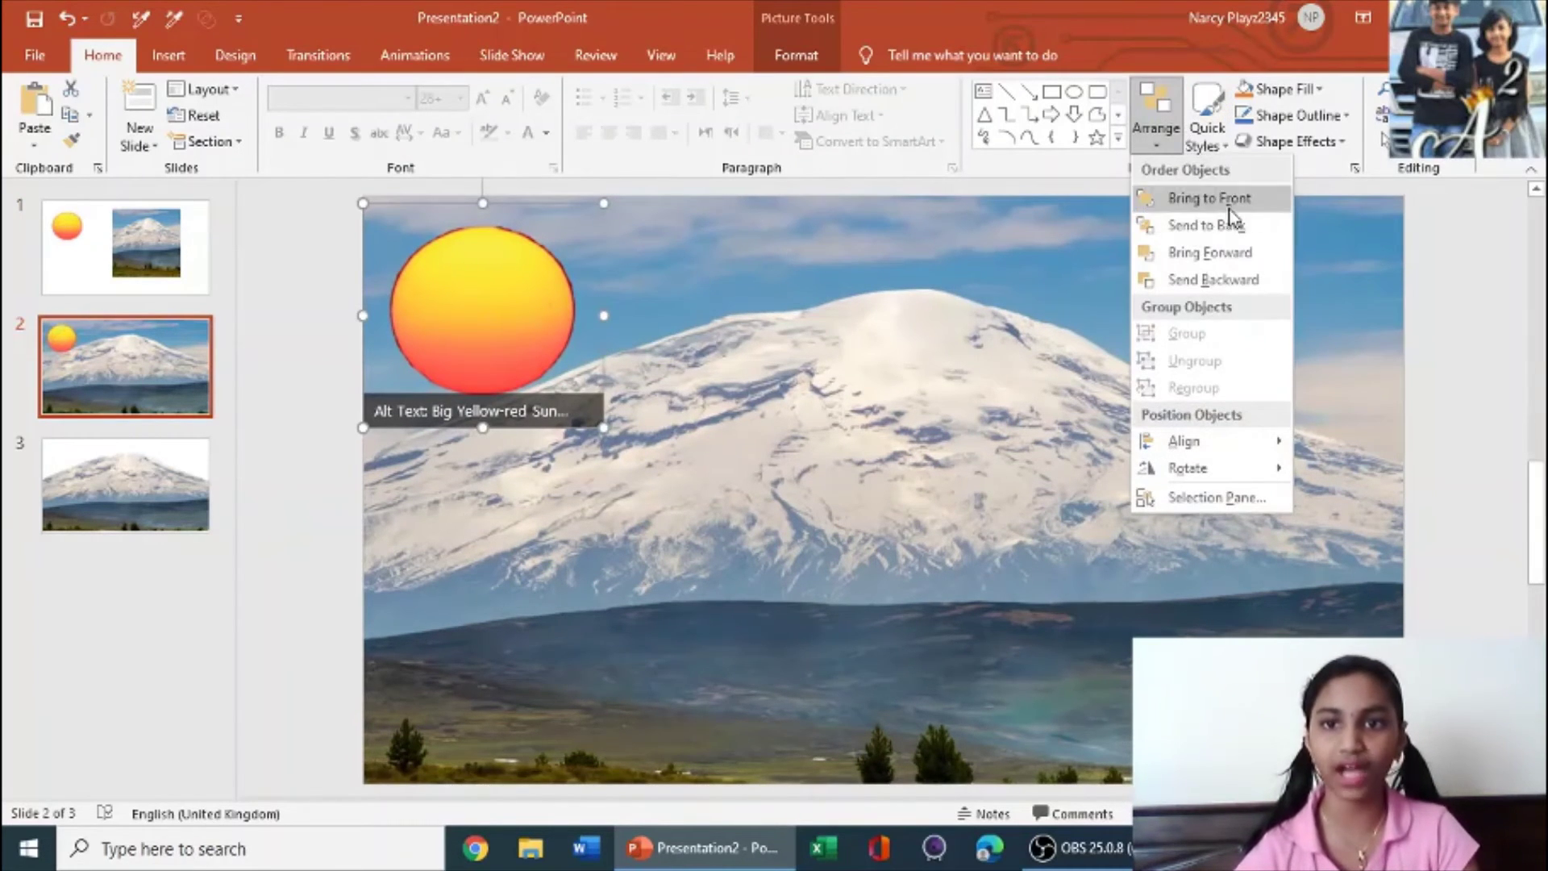
pyautogui.click(1223, 227)
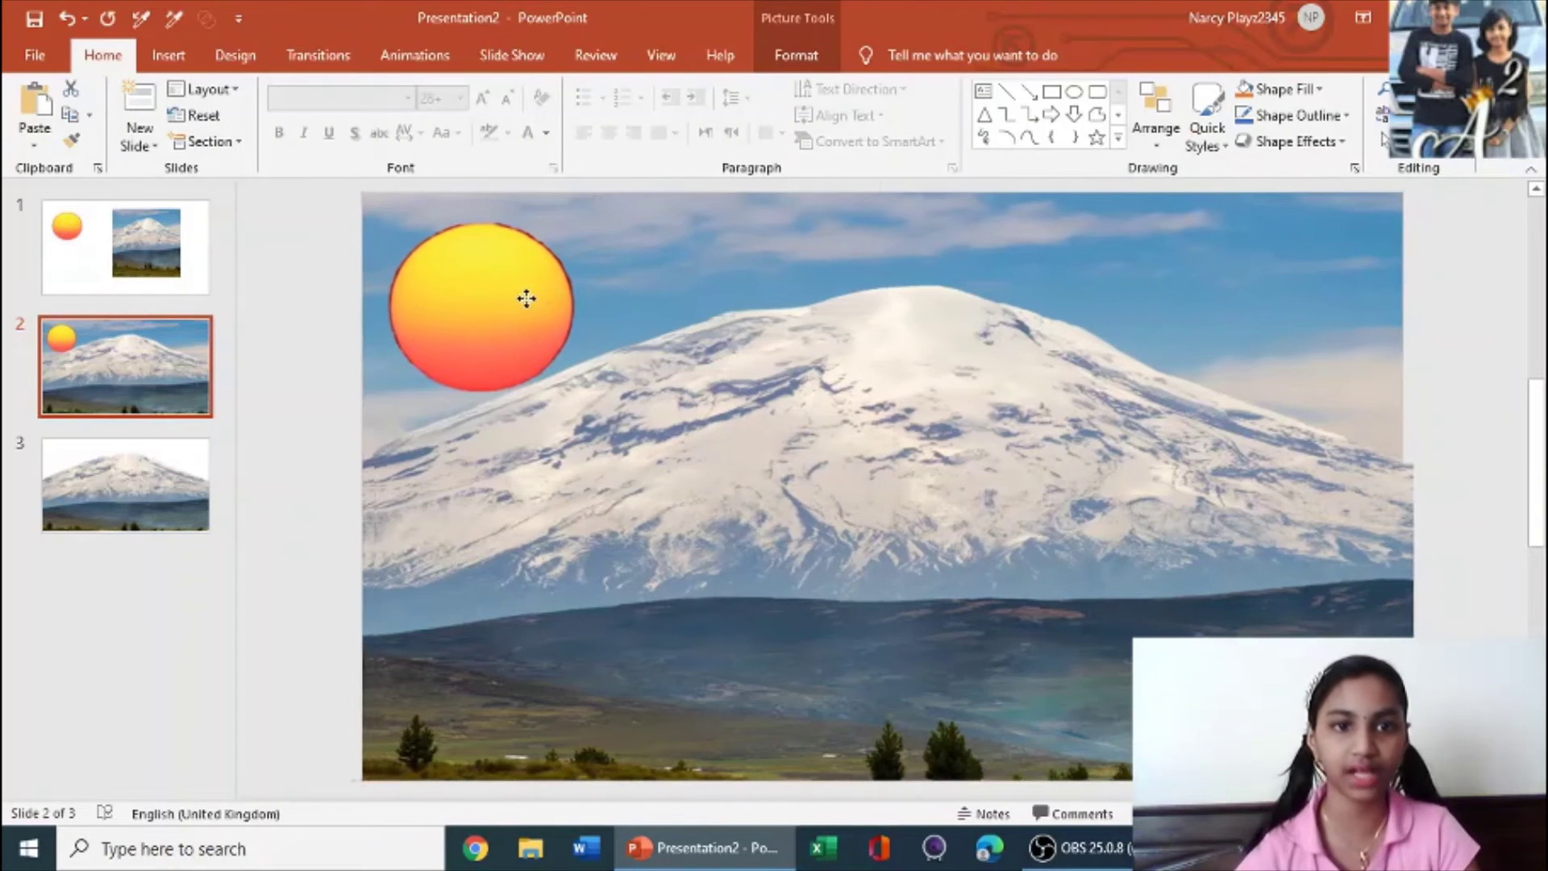
pyautogui.click(529, 297)
pyautogui.click(67, 18)
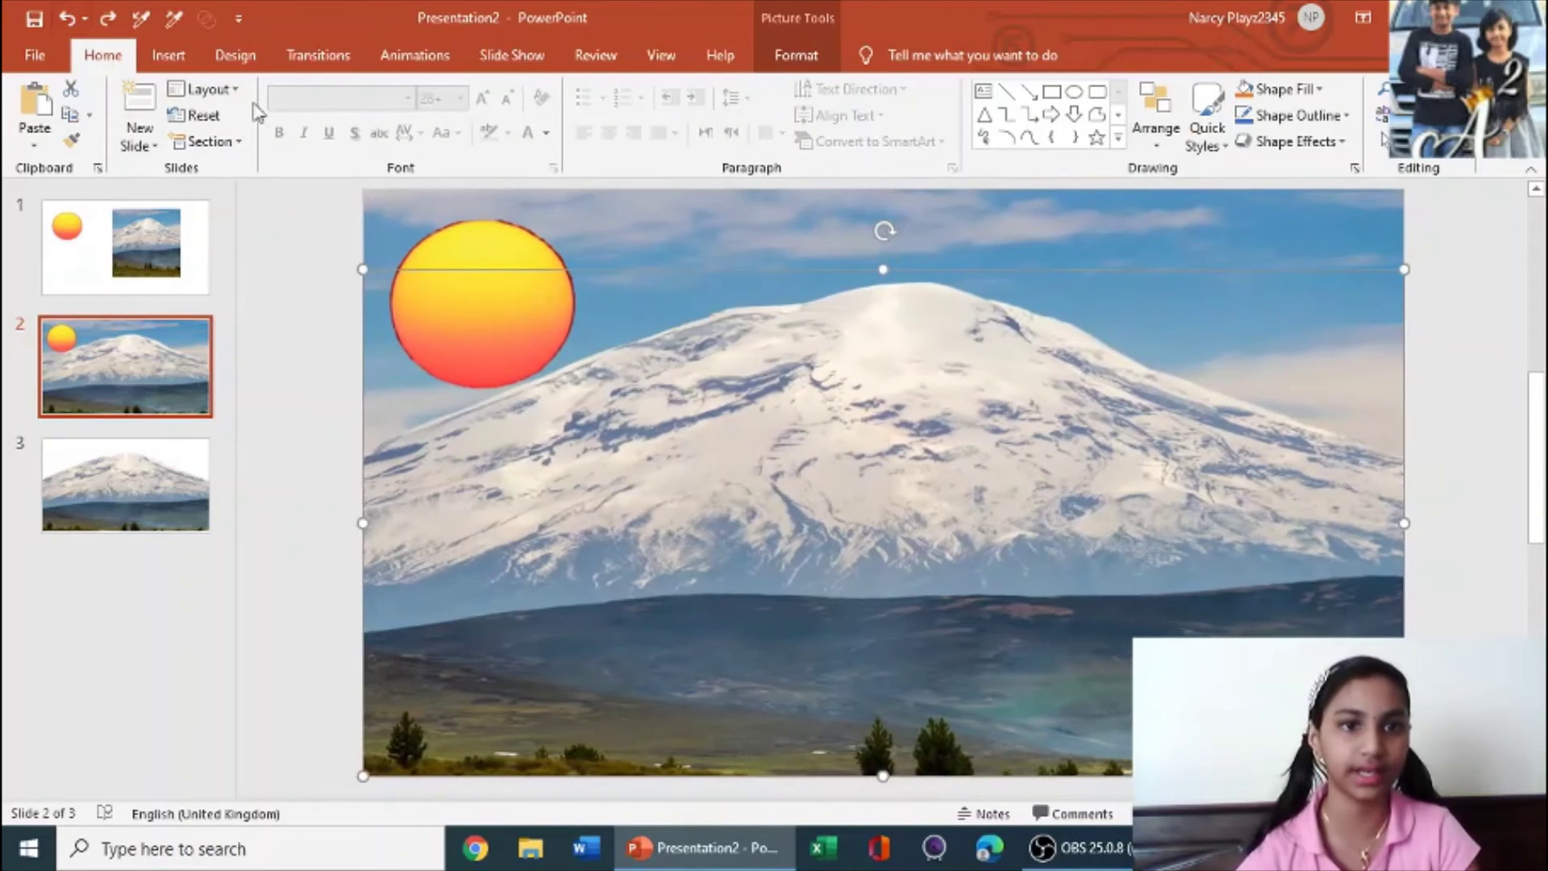
pyautogui.click(466, 231)
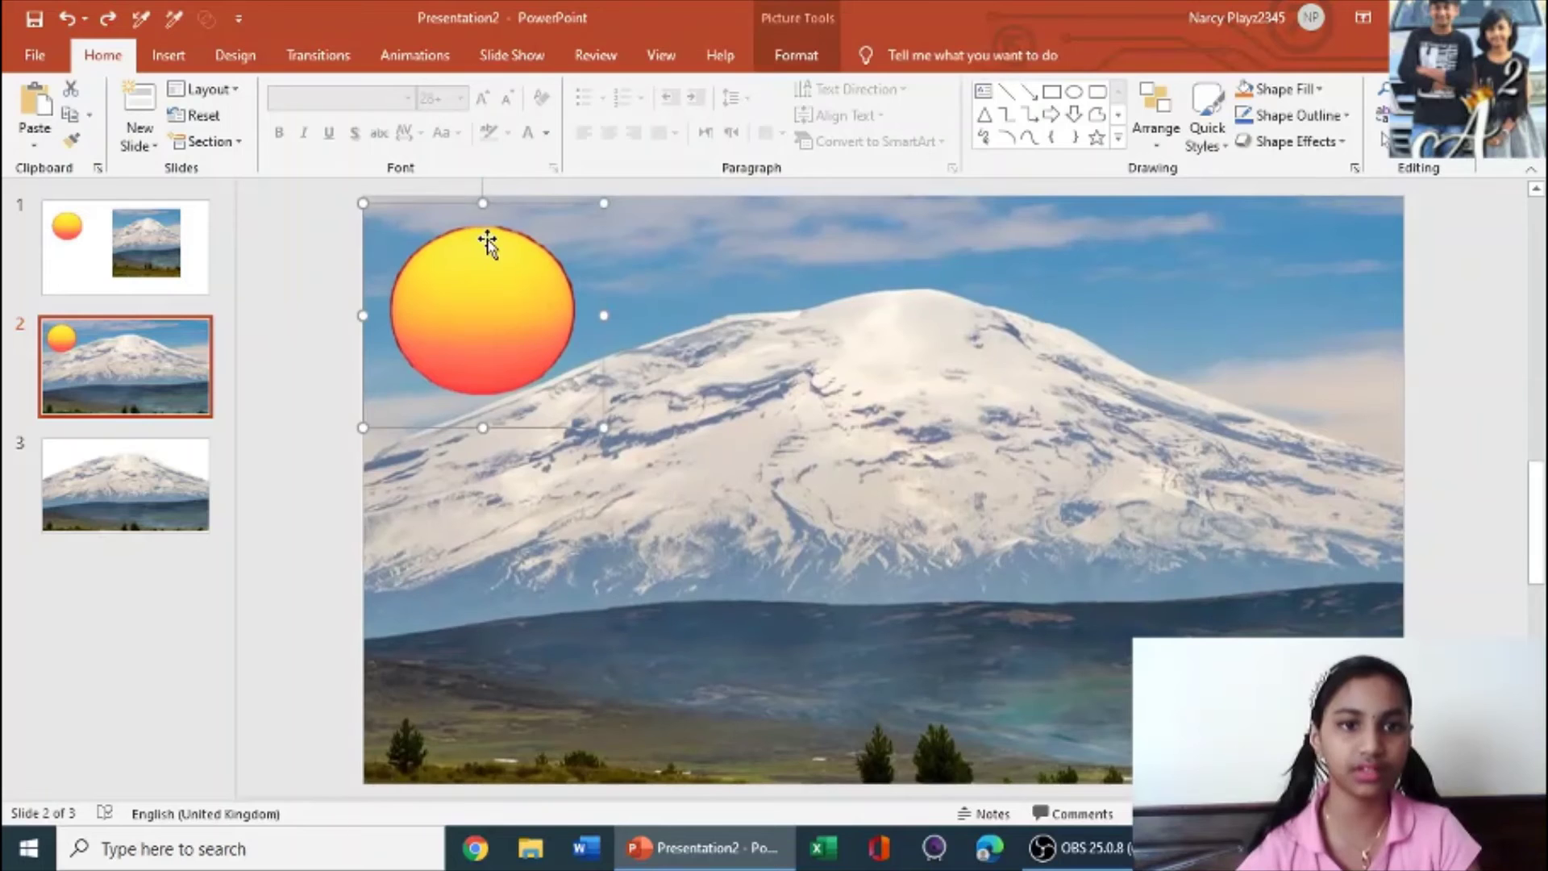
pyautogui.moveTo(483, 242)
pyautogui.mouseDown()
pyautogui.moveTo(522, 476)
pyautogui.moveTo(486, 234)
pyautogui.mouseUp()
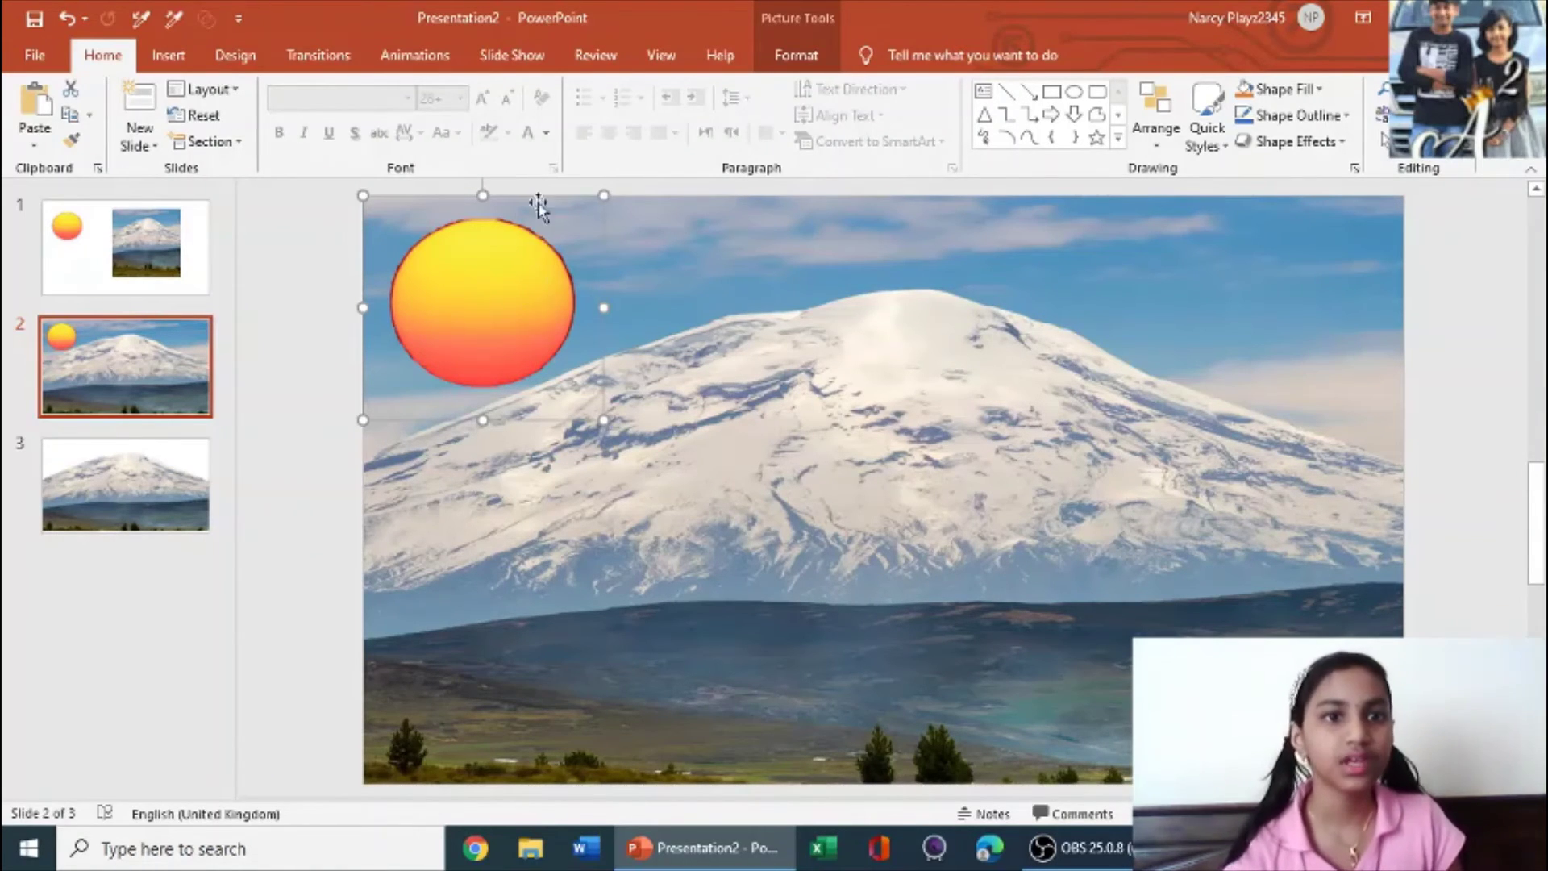
pyautogui.click(408, 53)
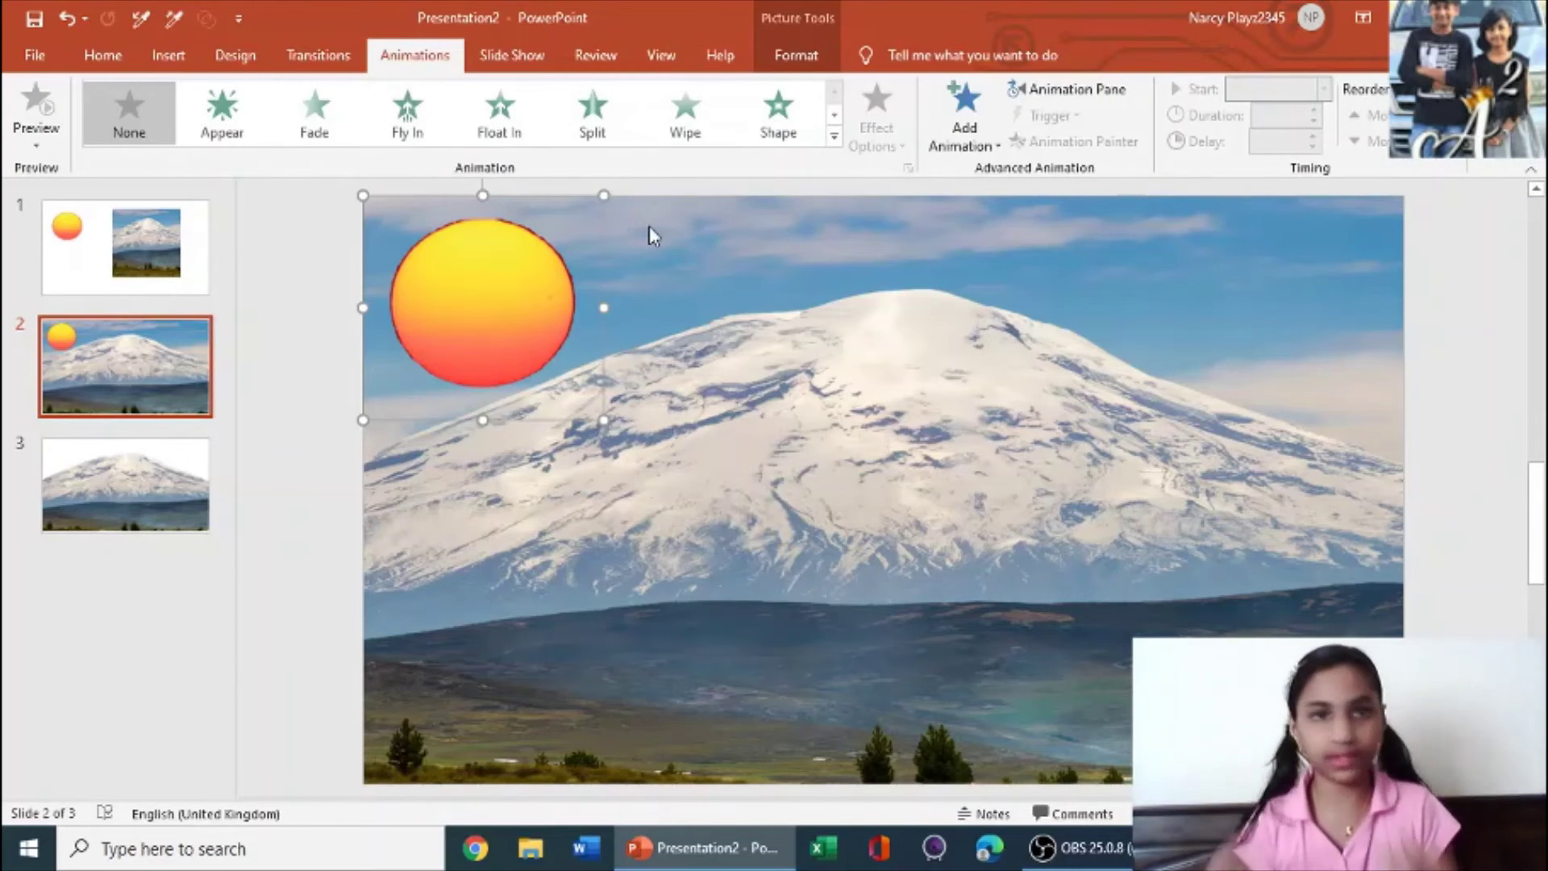
# Apply a Fly In entrance to the sun with a 2-second duration.
pyautogui.click(452, 131)
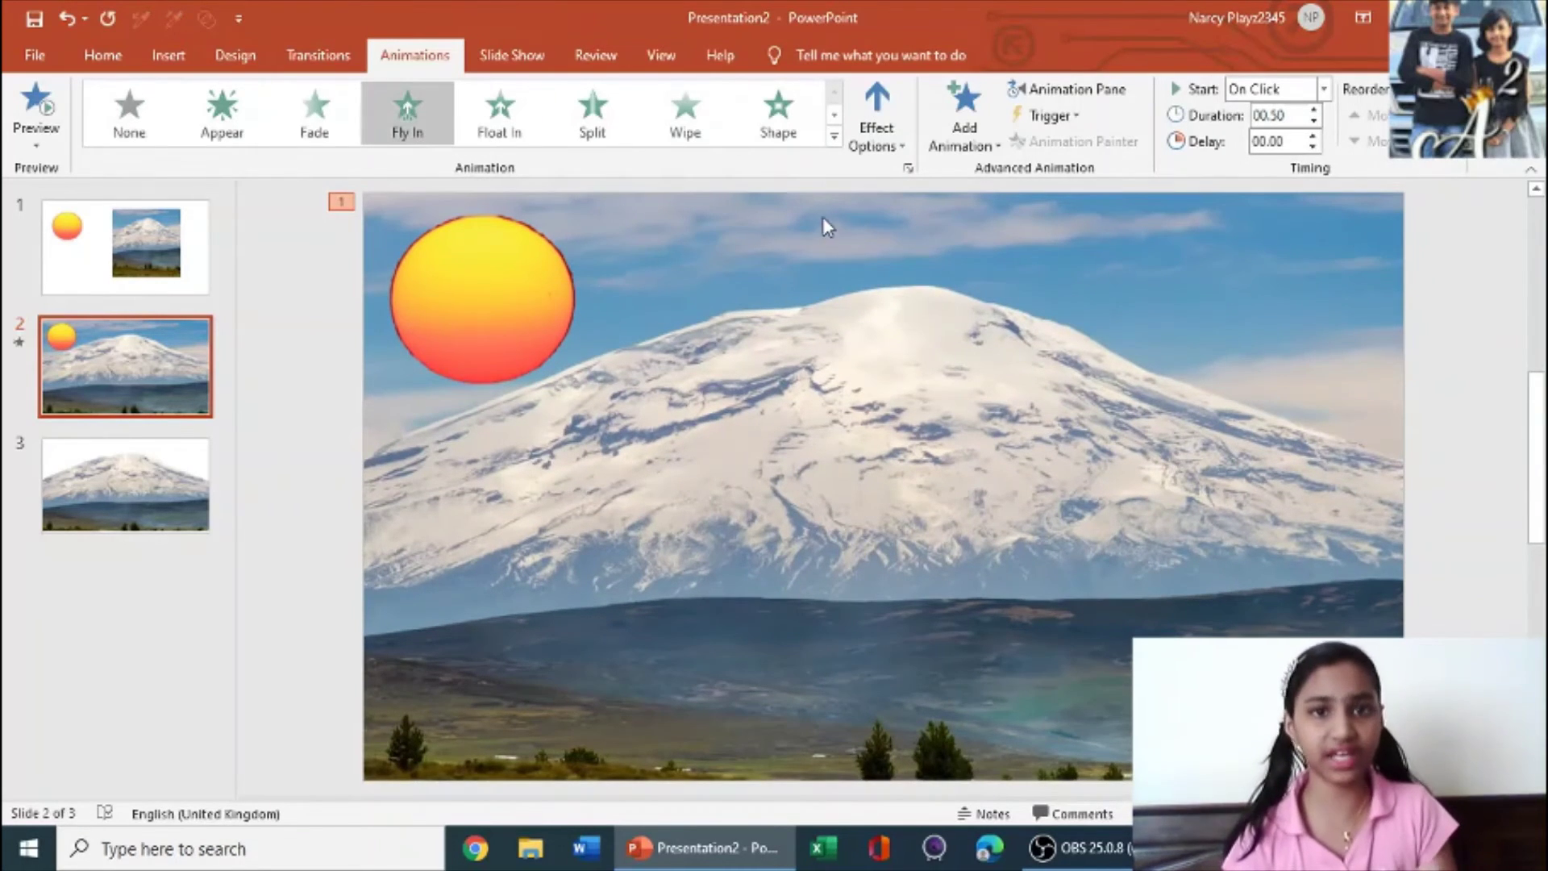
pyautogui.click(1315, 111)
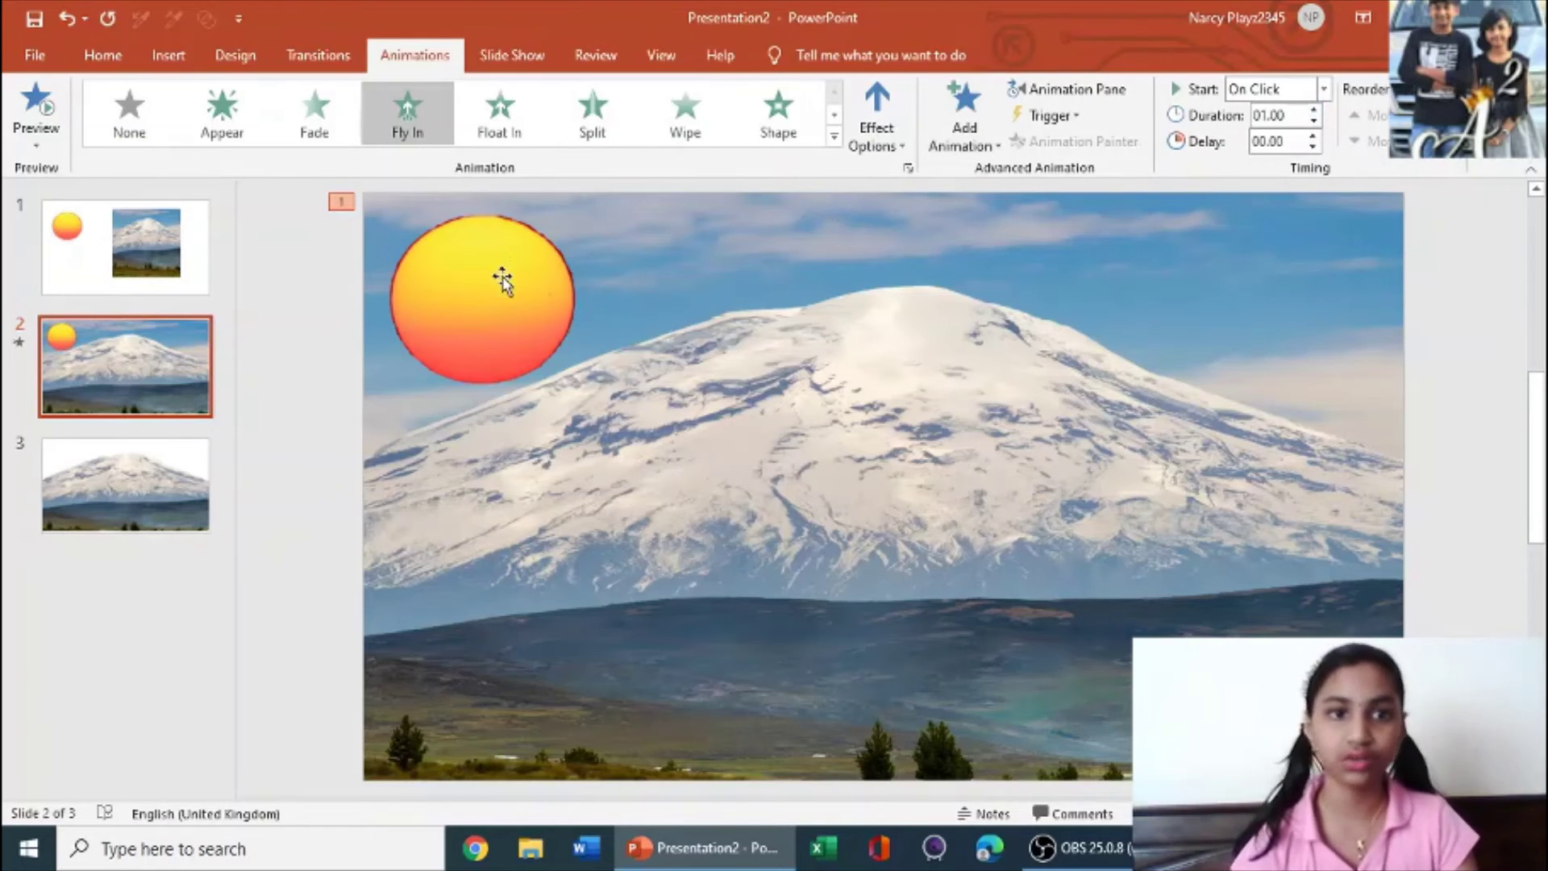
pyautogui.click(959, 121)
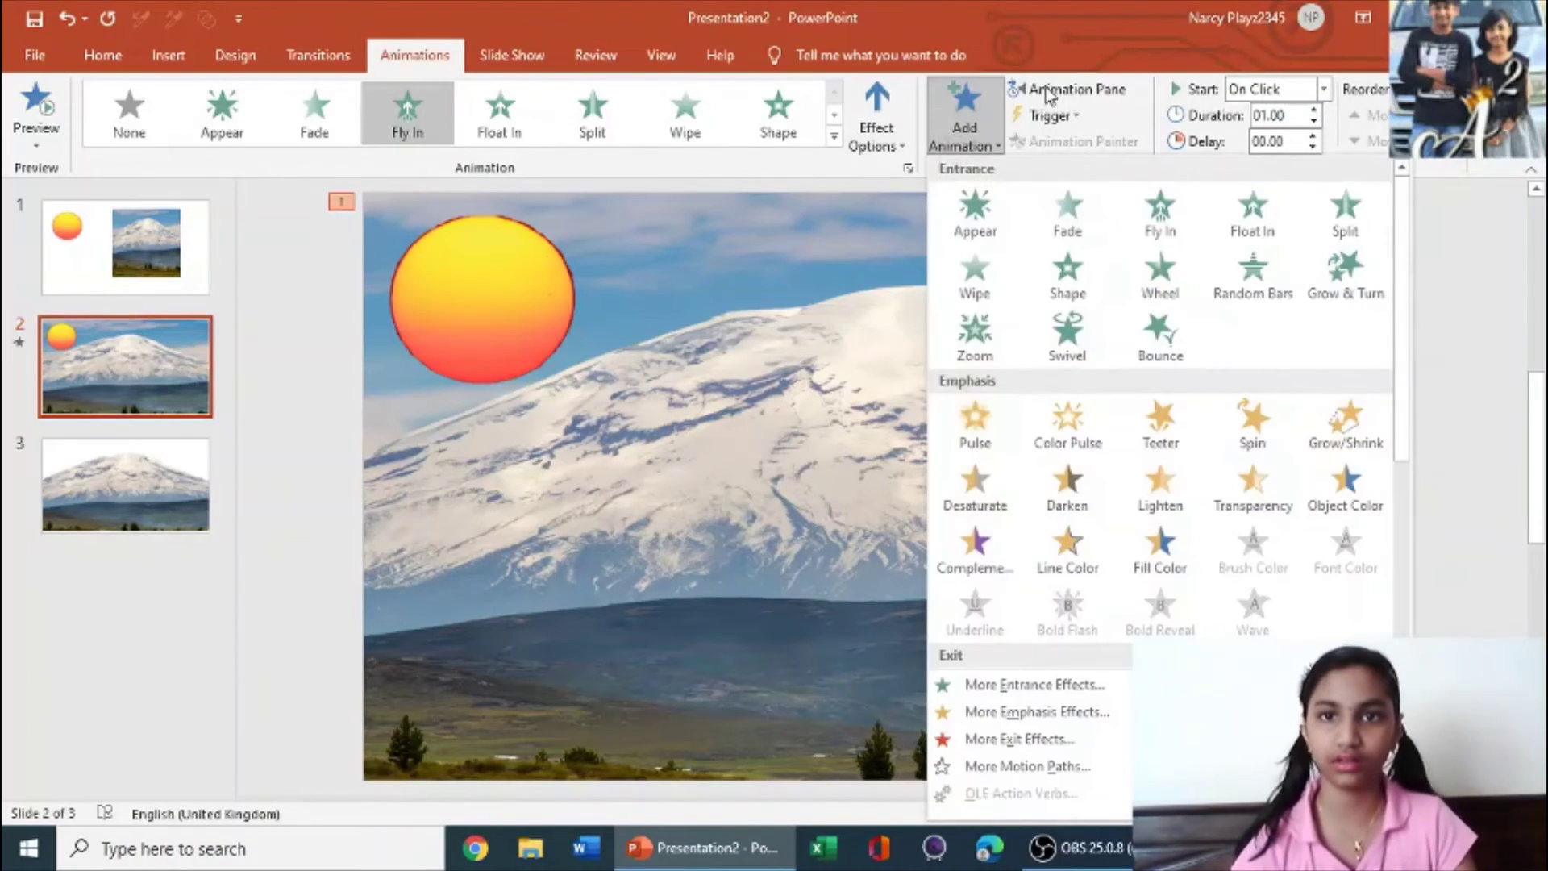
# Preview the sun's fly-in animation twice from the Animation Pane.
pyautogui.click(1072, 89)
pyautogui.click(1222, 245)
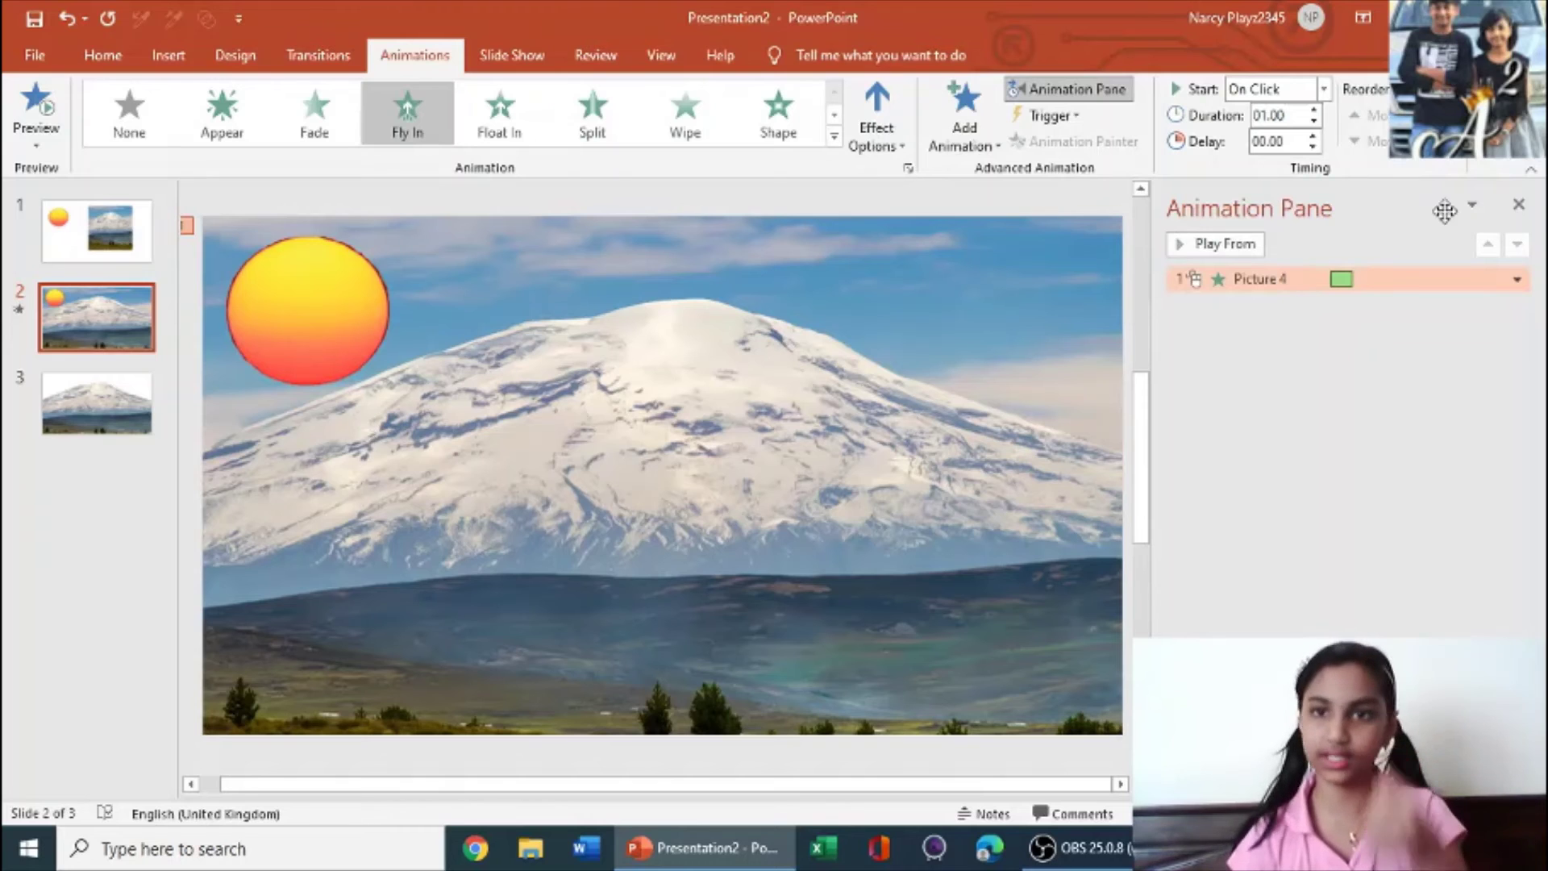
pyautogui.click(1519, 205)
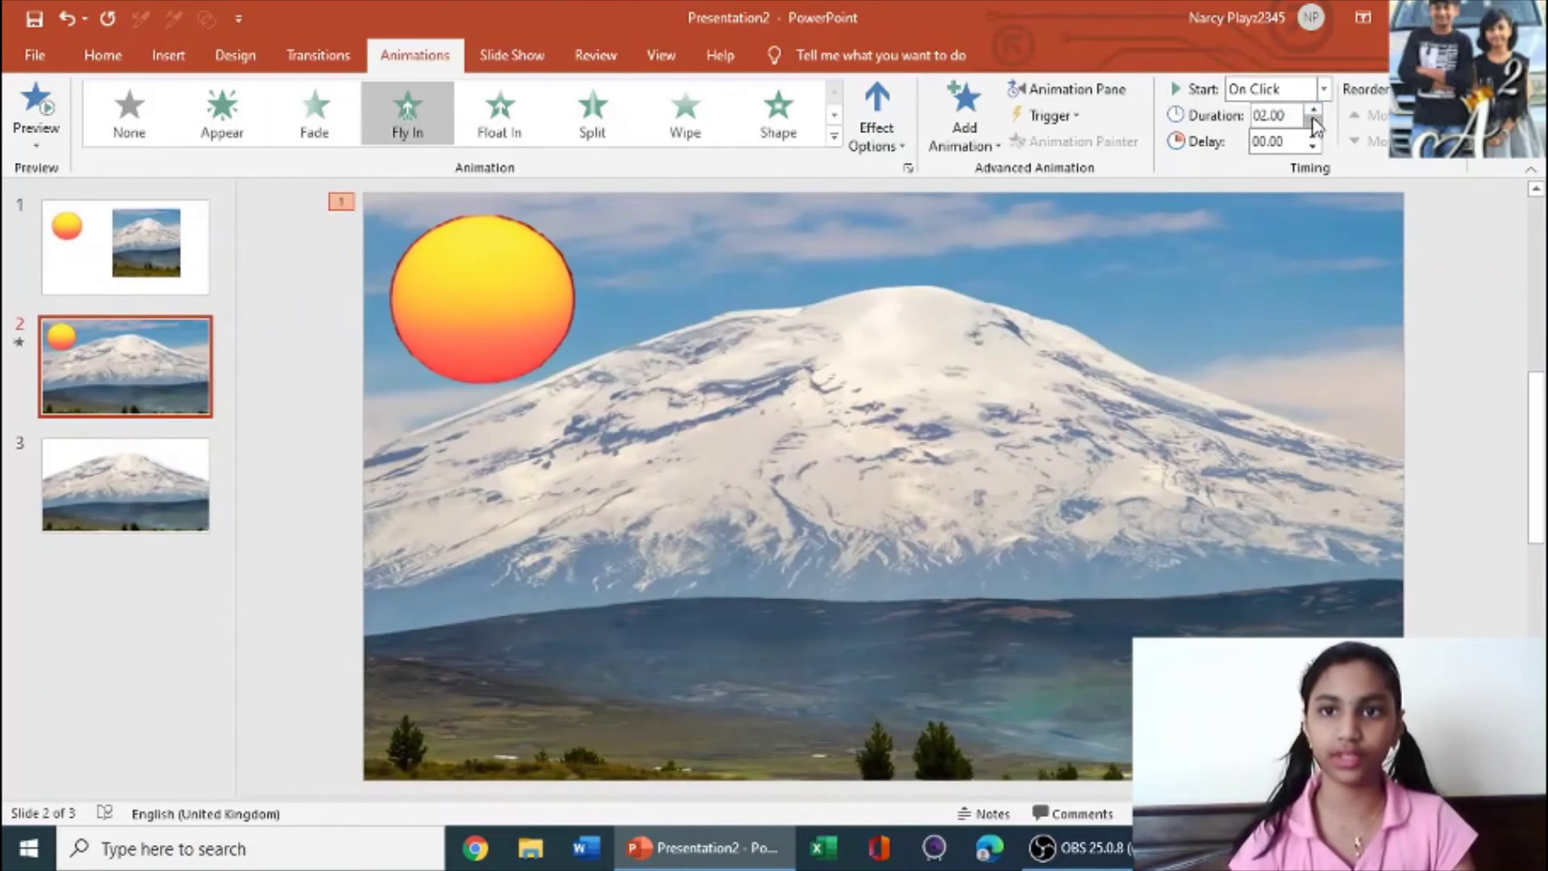
pyautogui.click(1063, 89)
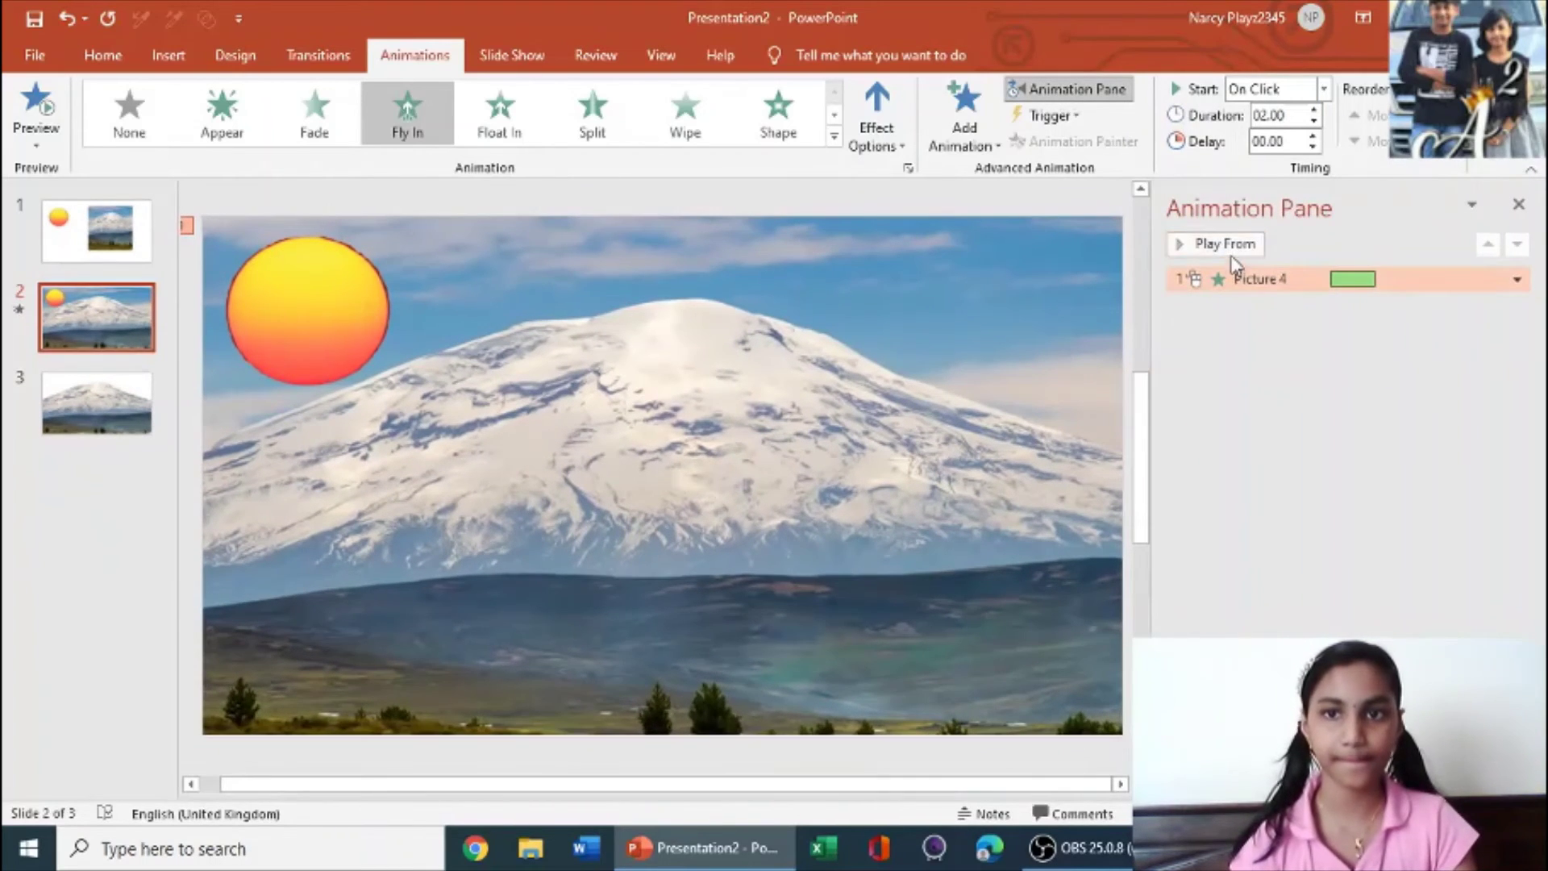
pyautogui.click(1225, 243)
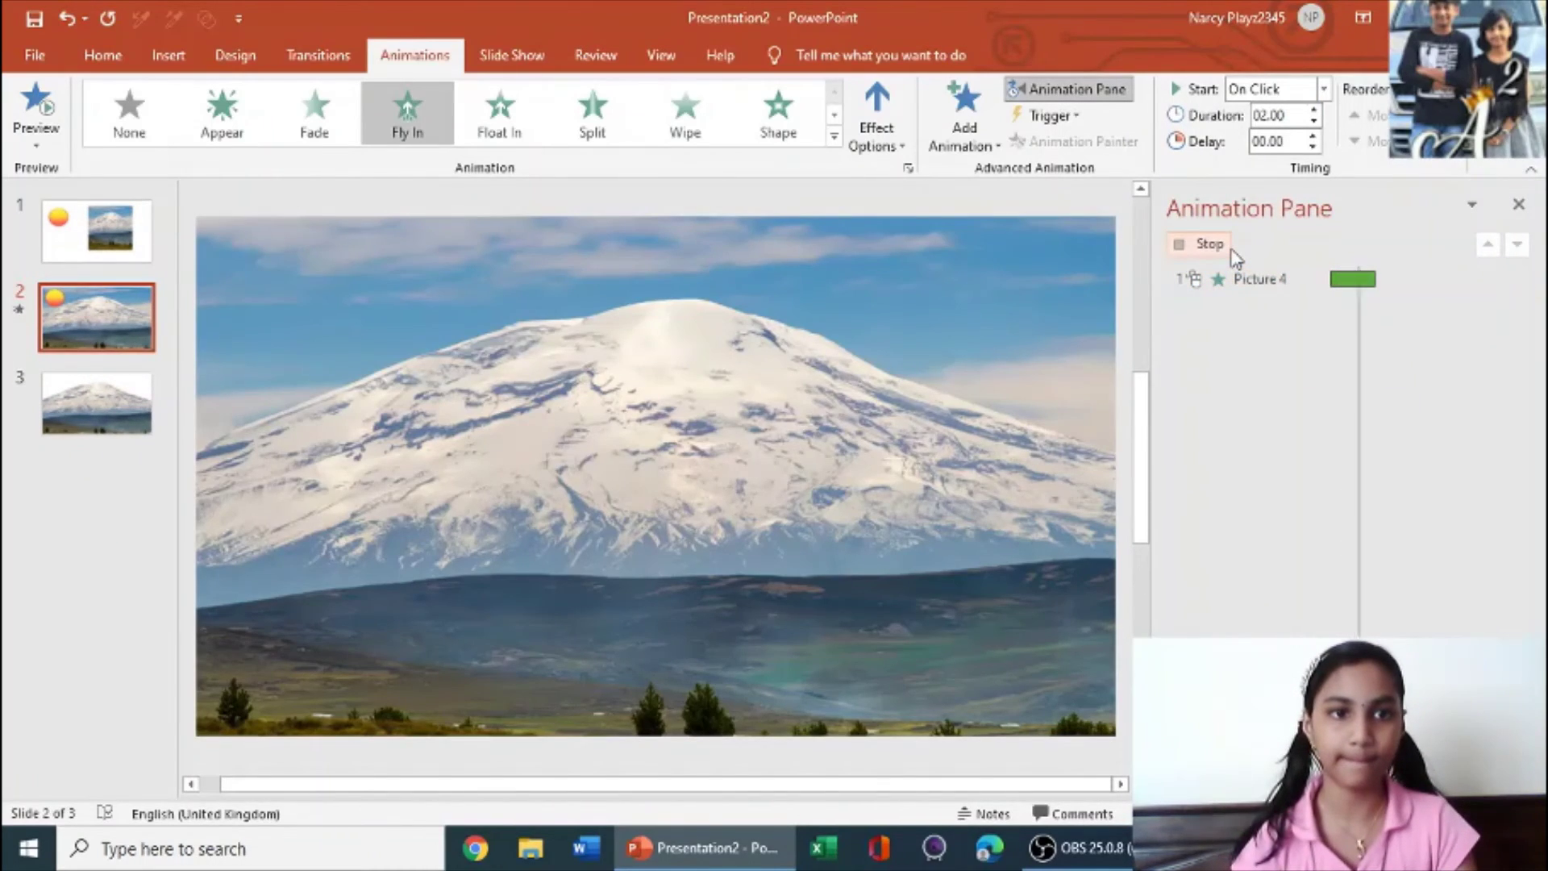
pyautogui.click(1518, 204)
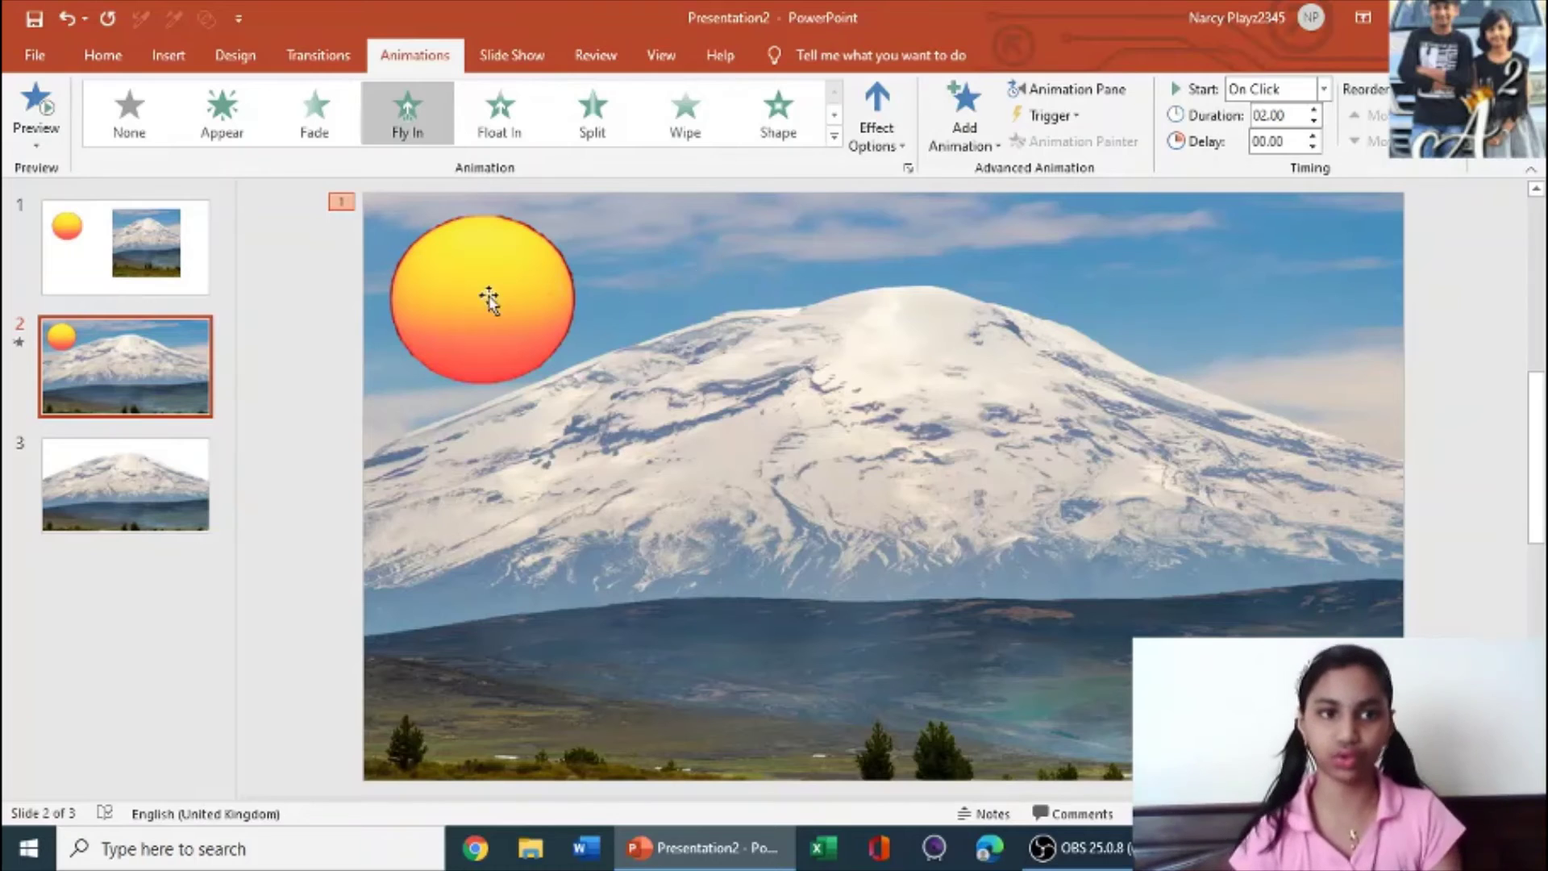
# Set the sun's fly-in Effect Options direction to From Top.
pyautogui.rightClick(131, 361)
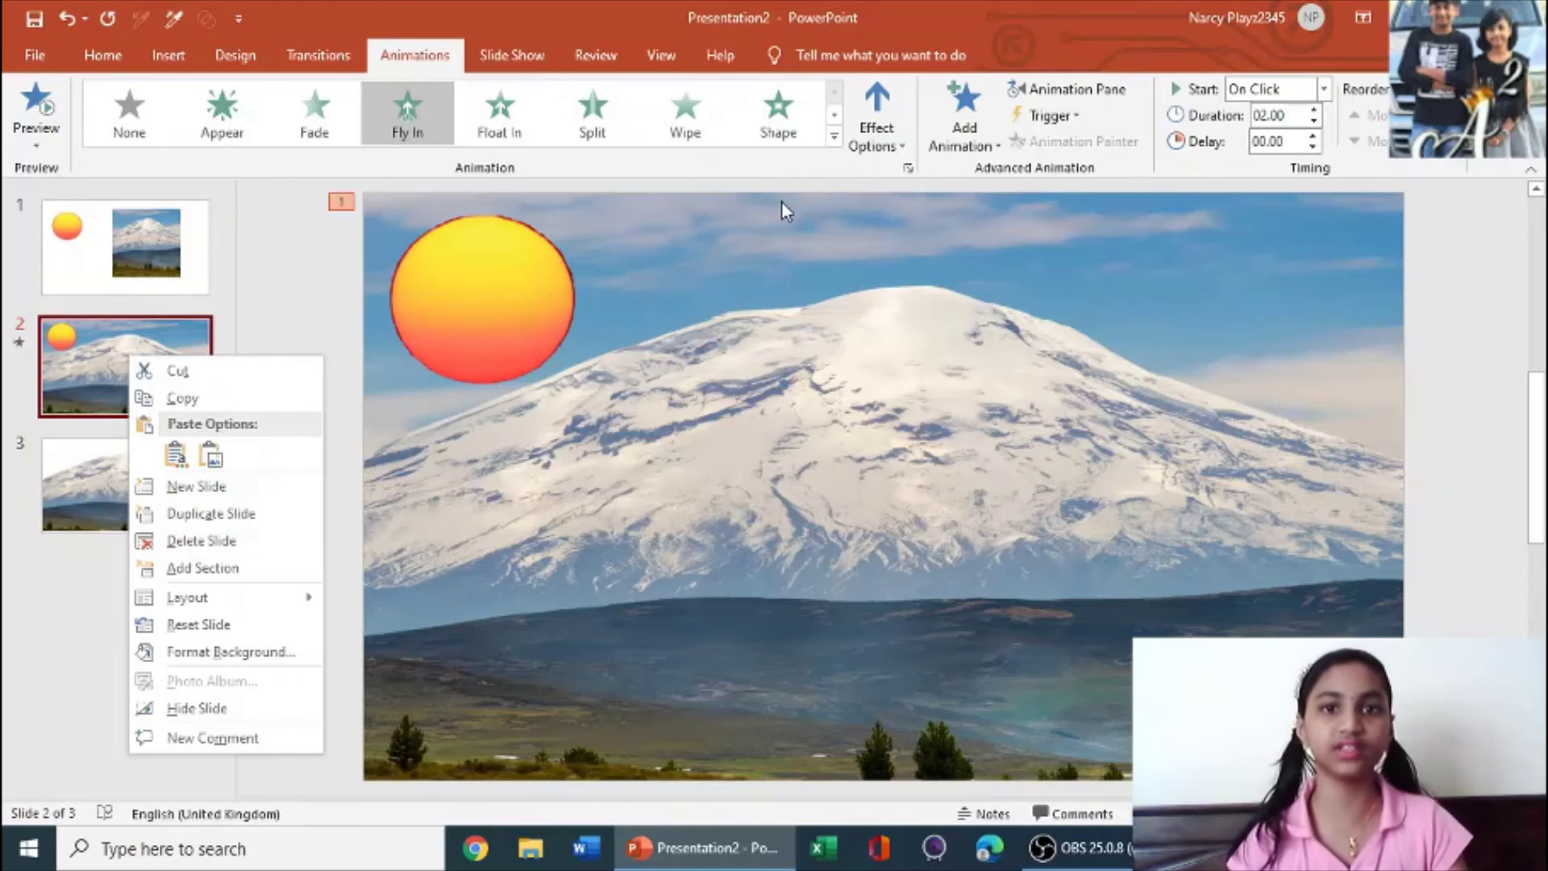
pyautogui.click(434, 221)
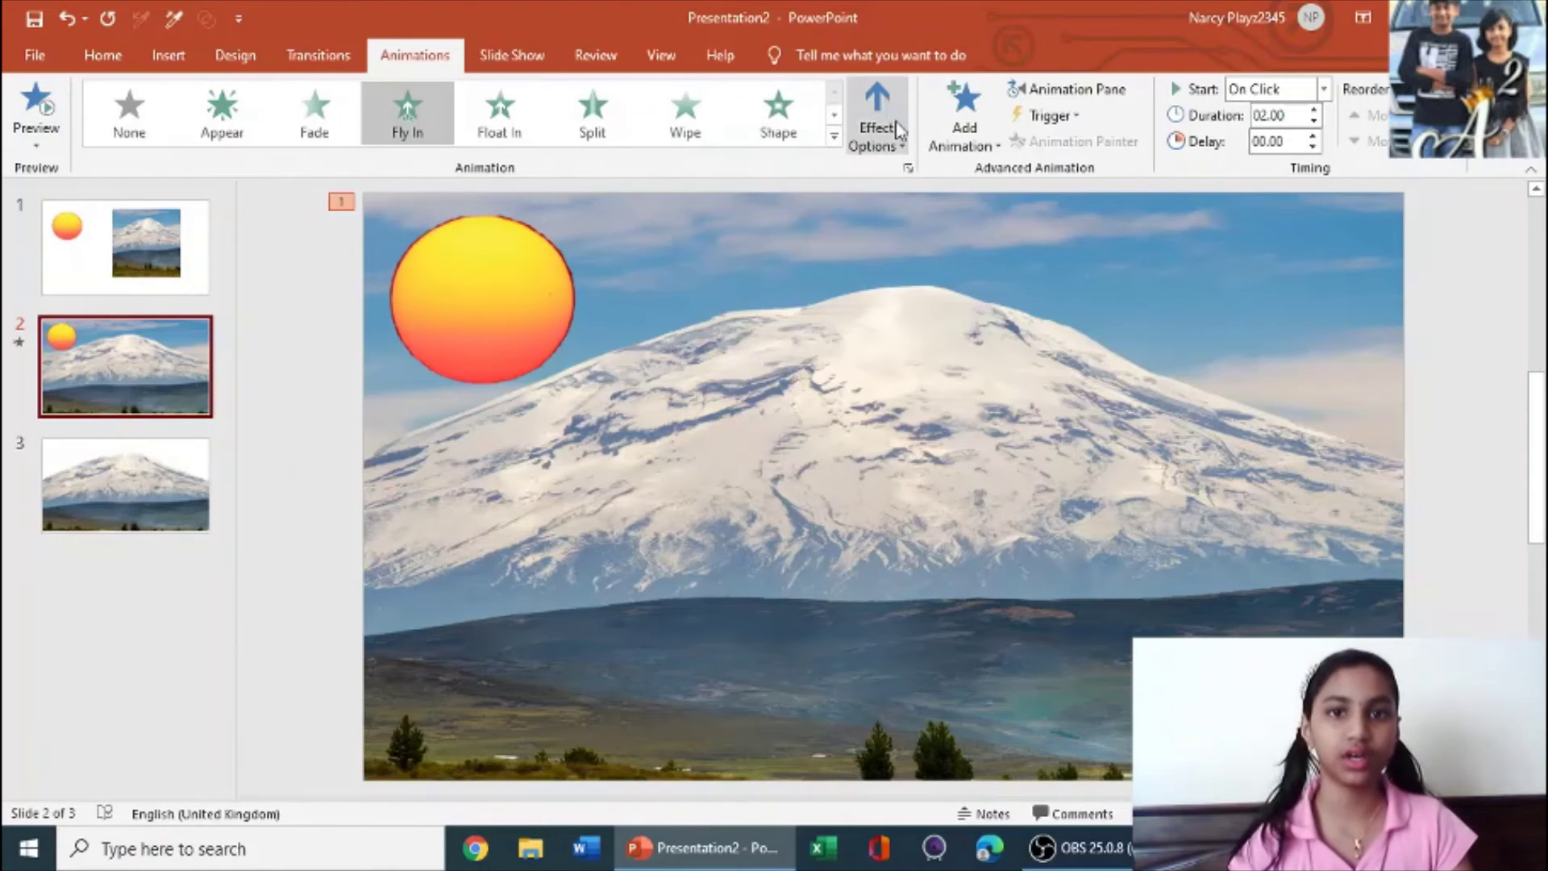
pyautogui.click(878, 121)
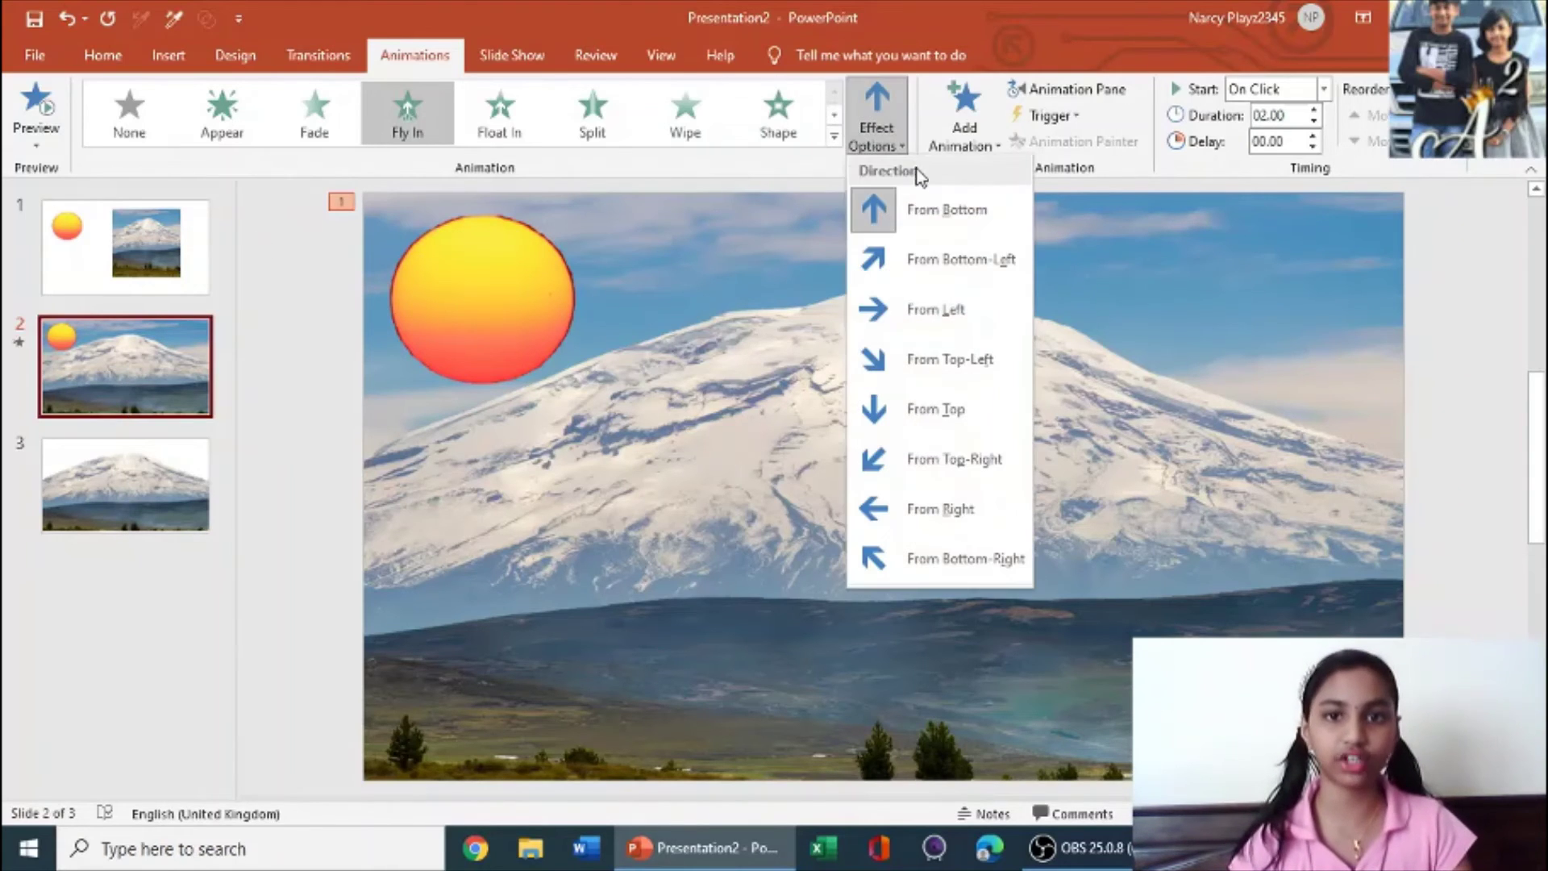
pyautogui.click(895, 408)
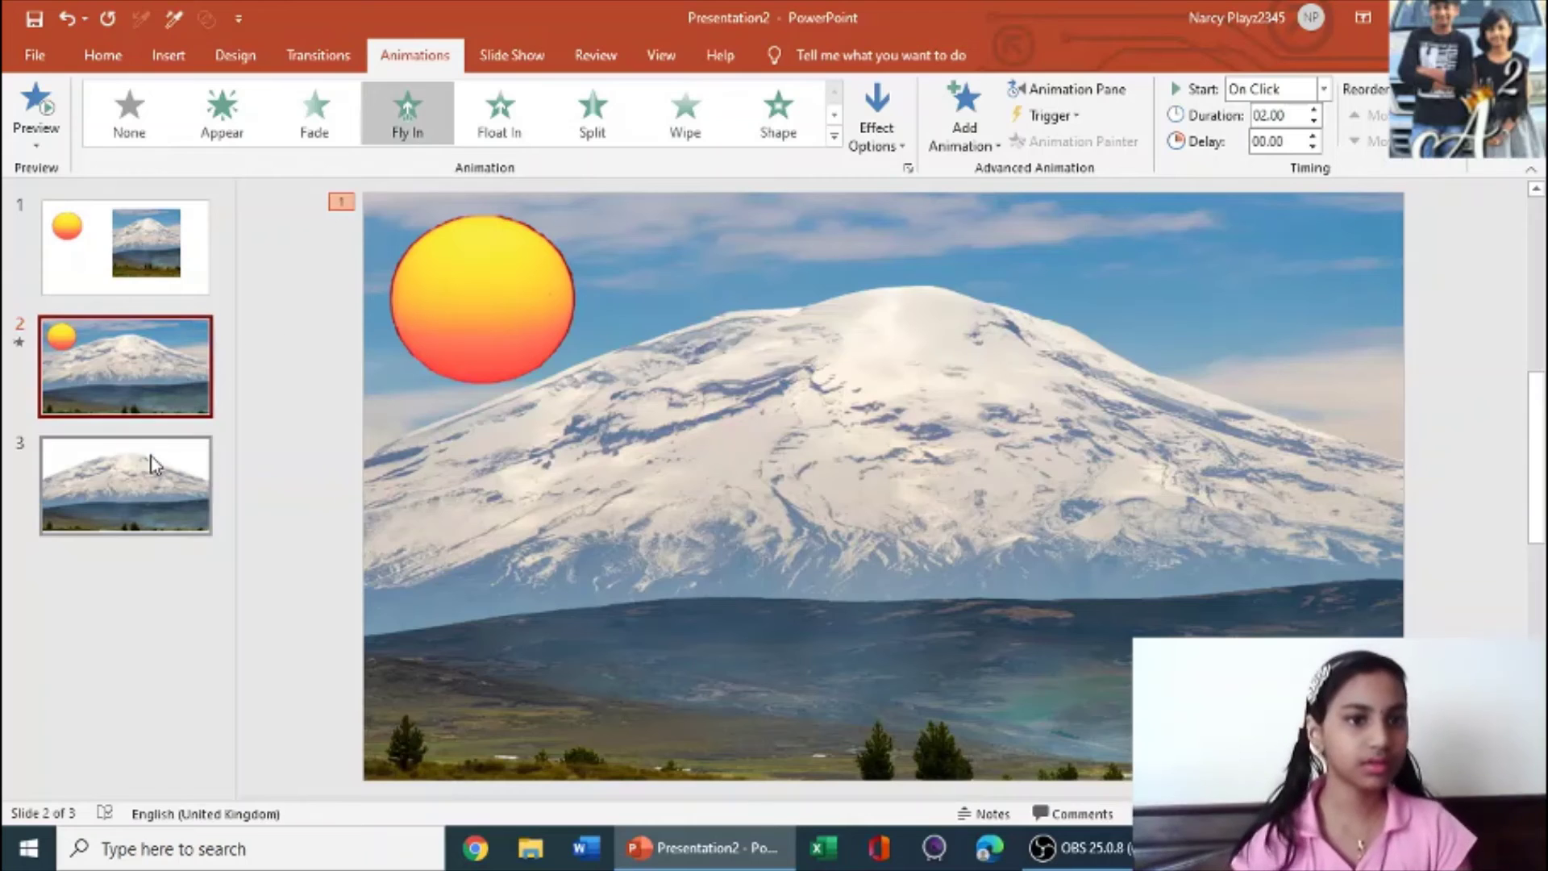
pyautogui.click(303, 358)
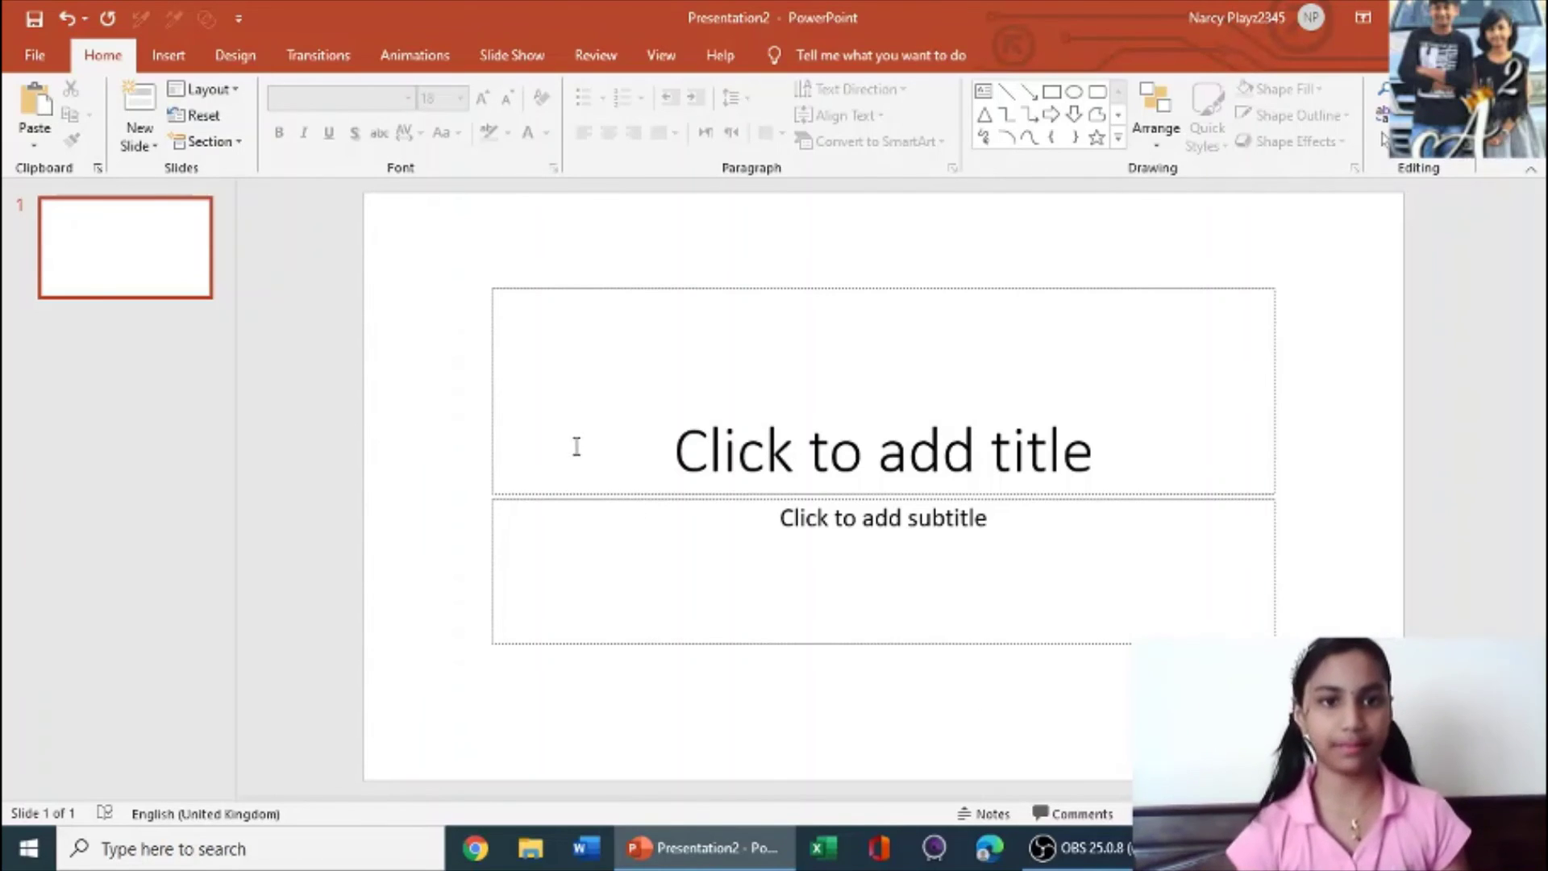
# Delete the empty title and subtitle placeholders and insert a blank equation box.
pyautogui.moveTo(466, 254); pyautogui.dragTo(1355, 773)
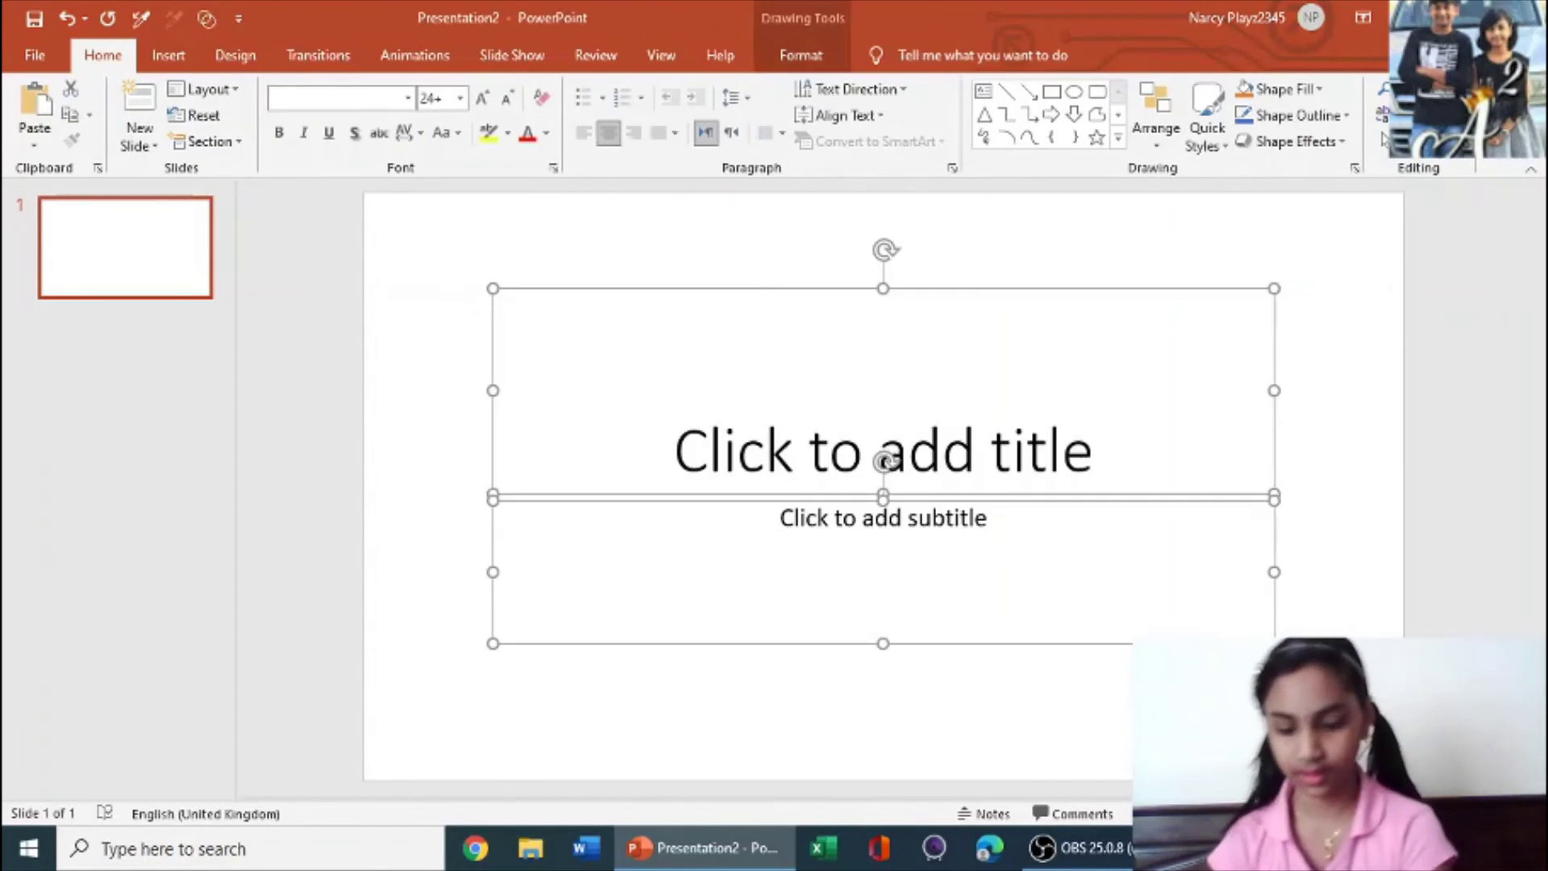
pyautogui.press('Delete')
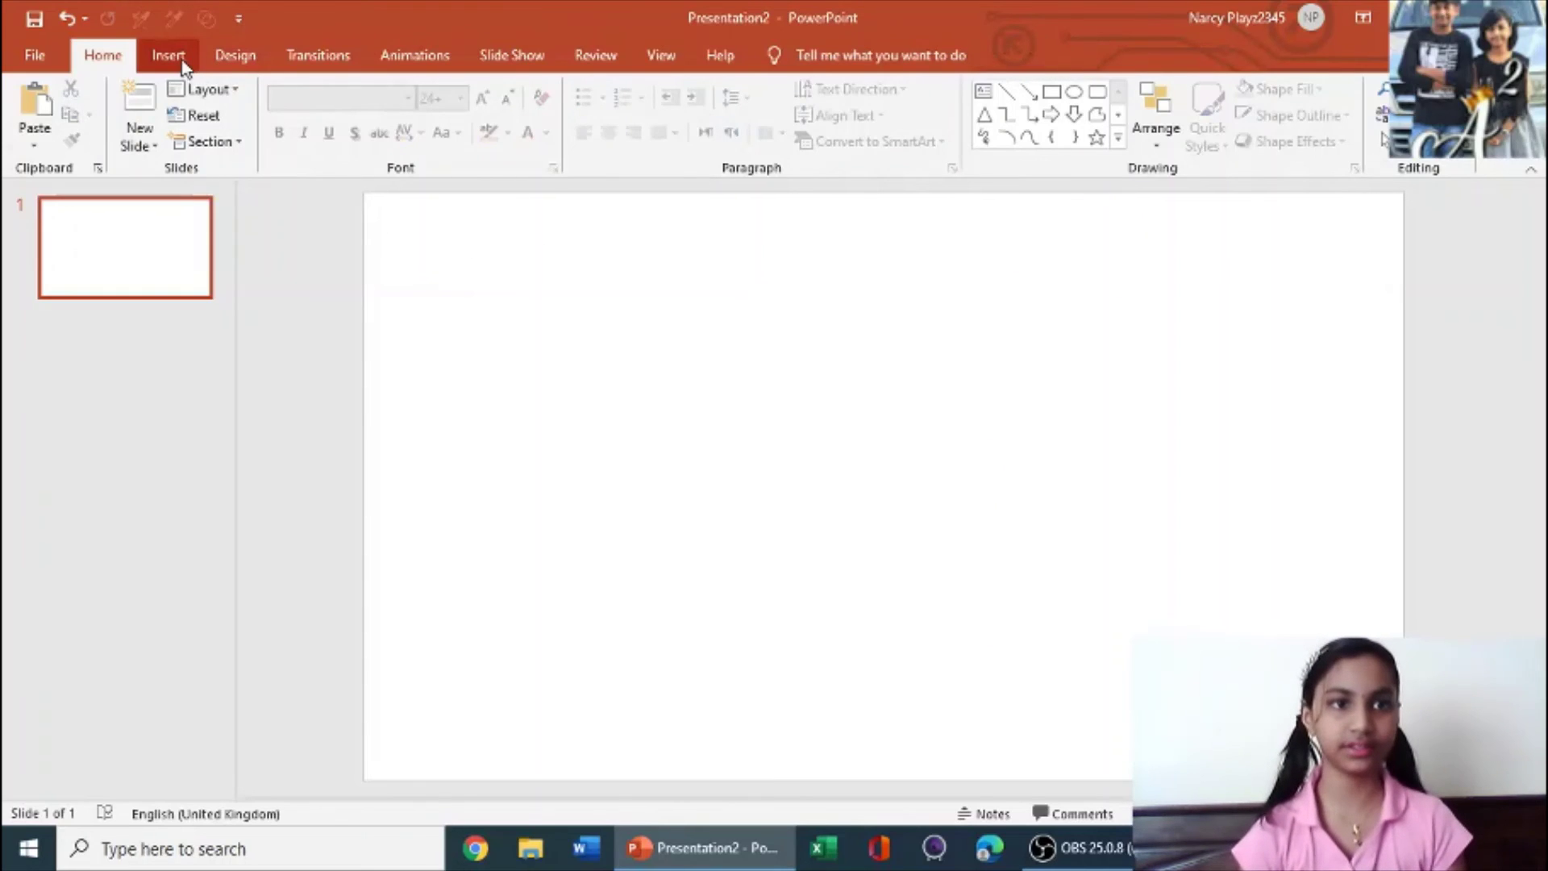
pyautogui.click(168, 56)
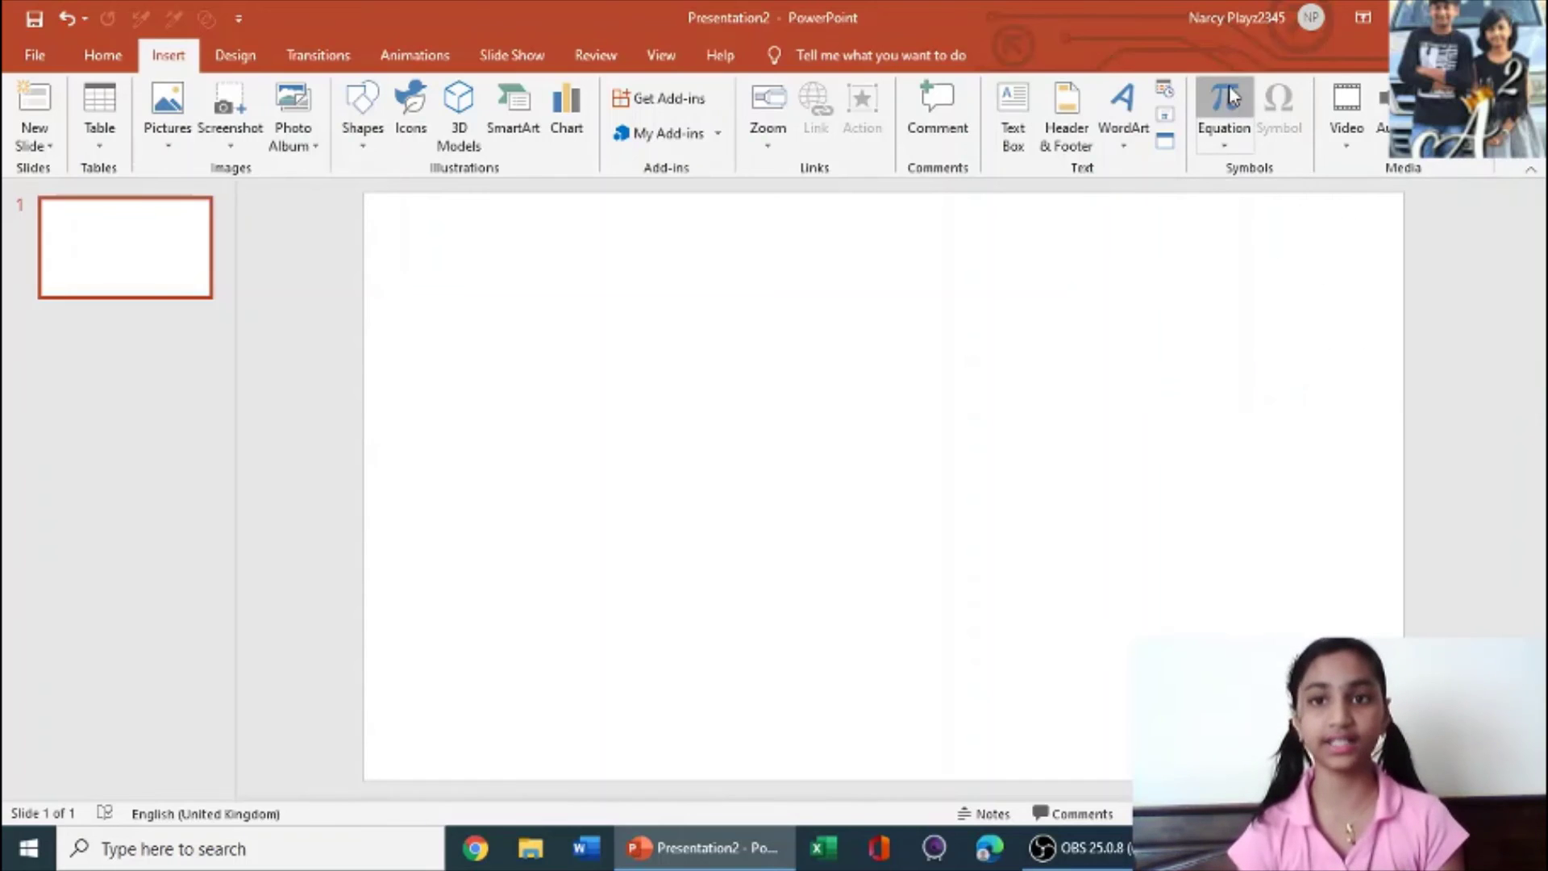
pyautogui.click(1225, 101)
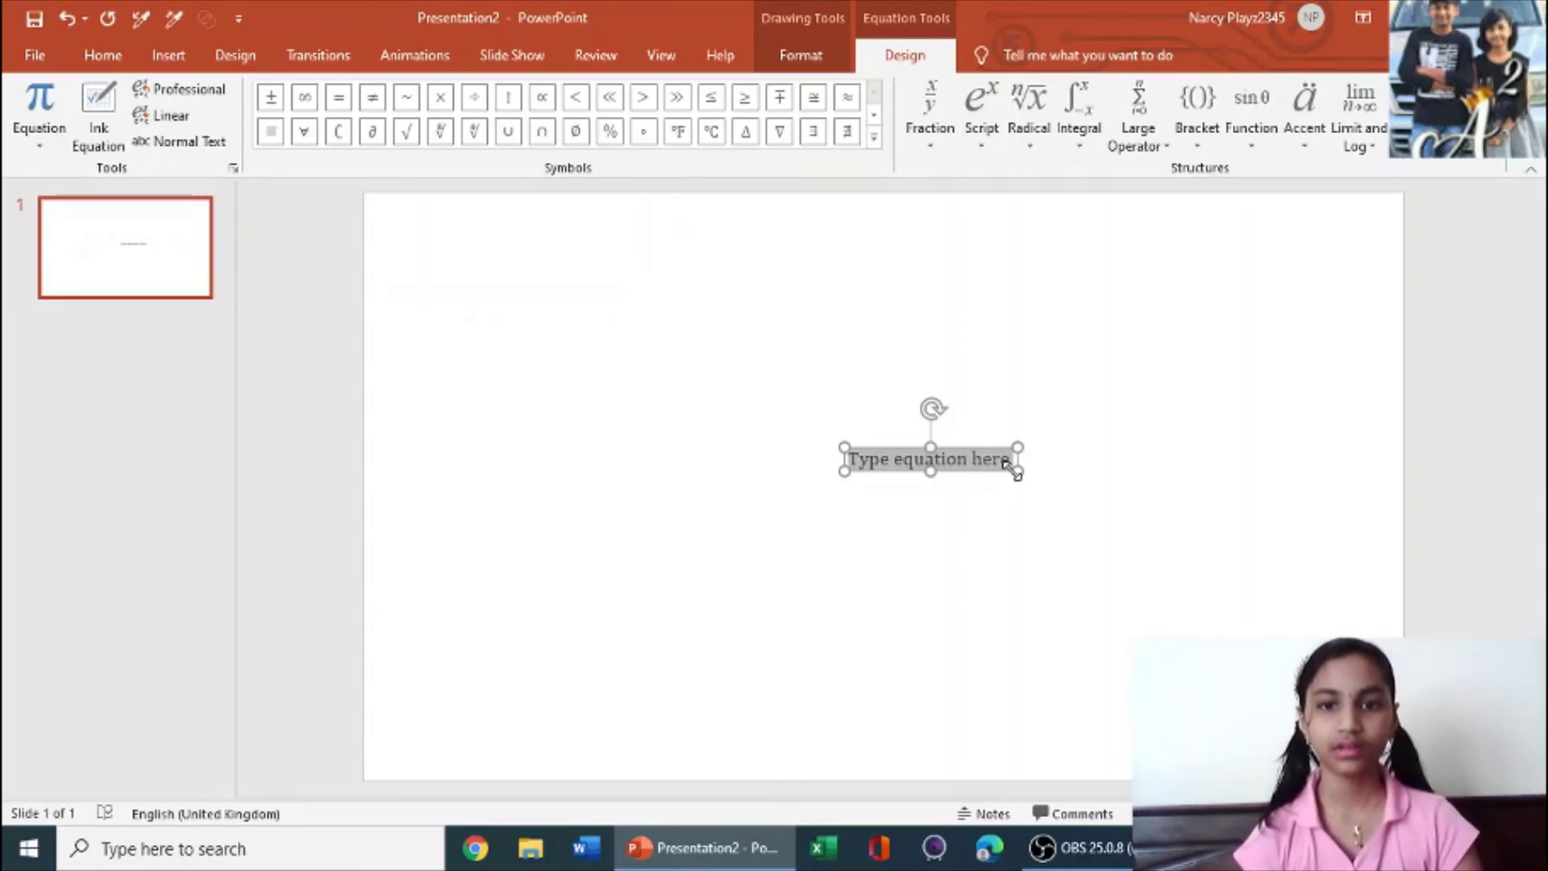
# Widen the empty equation box, centre it on the slide, and browse the Basic Math symbols.
pyautogui.moveTo(1018, 471); pyautogui.dragTo(1169, 556)
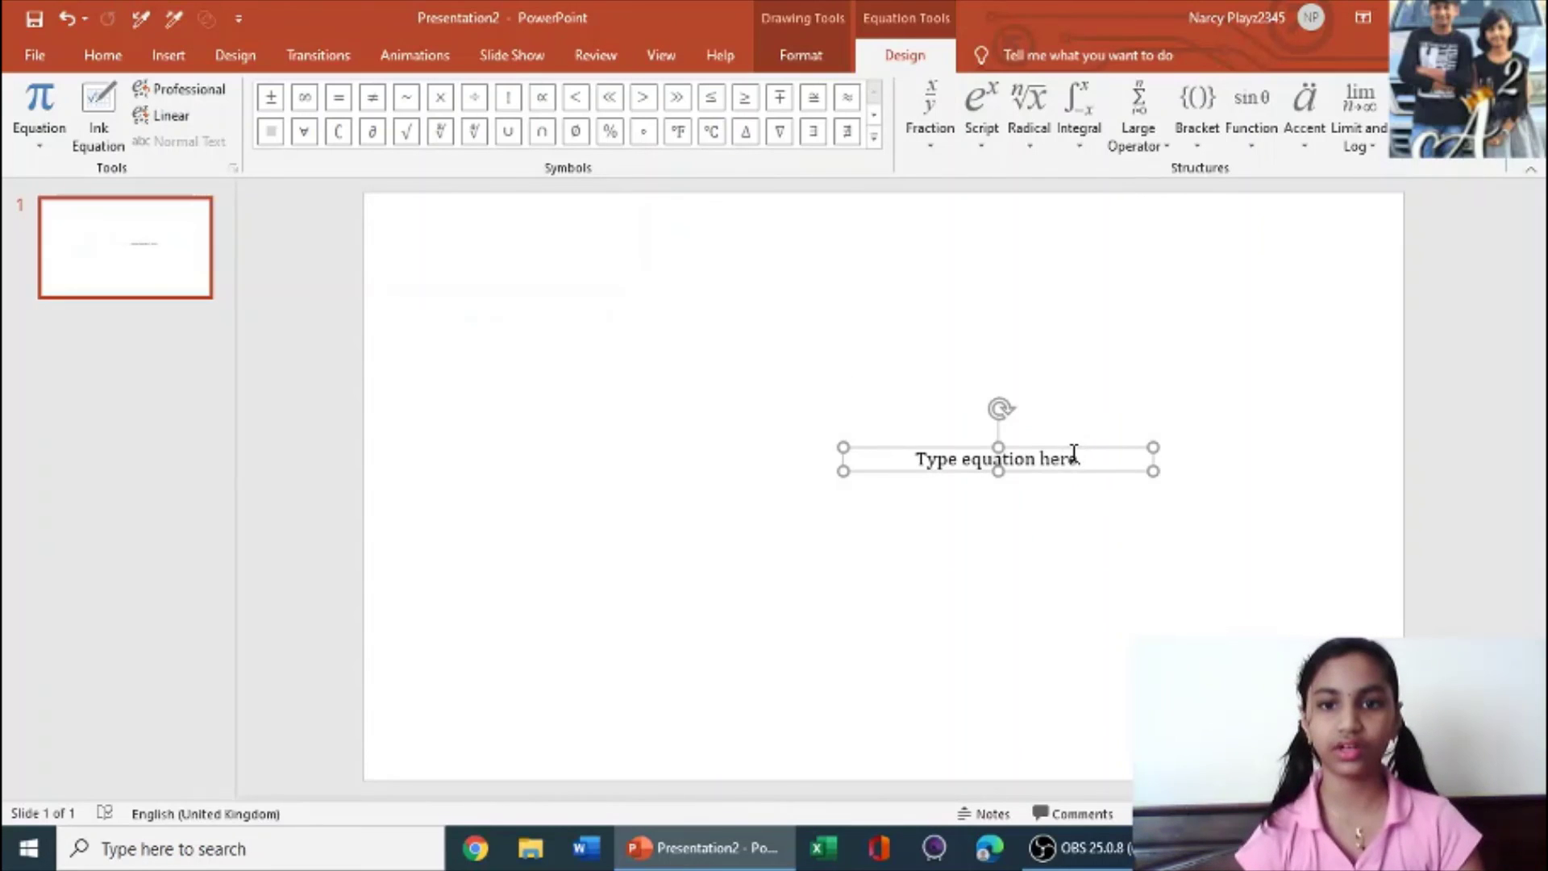
pyautogui.moveTo(1074, 455); pyautogui.dragTo(942, 446)
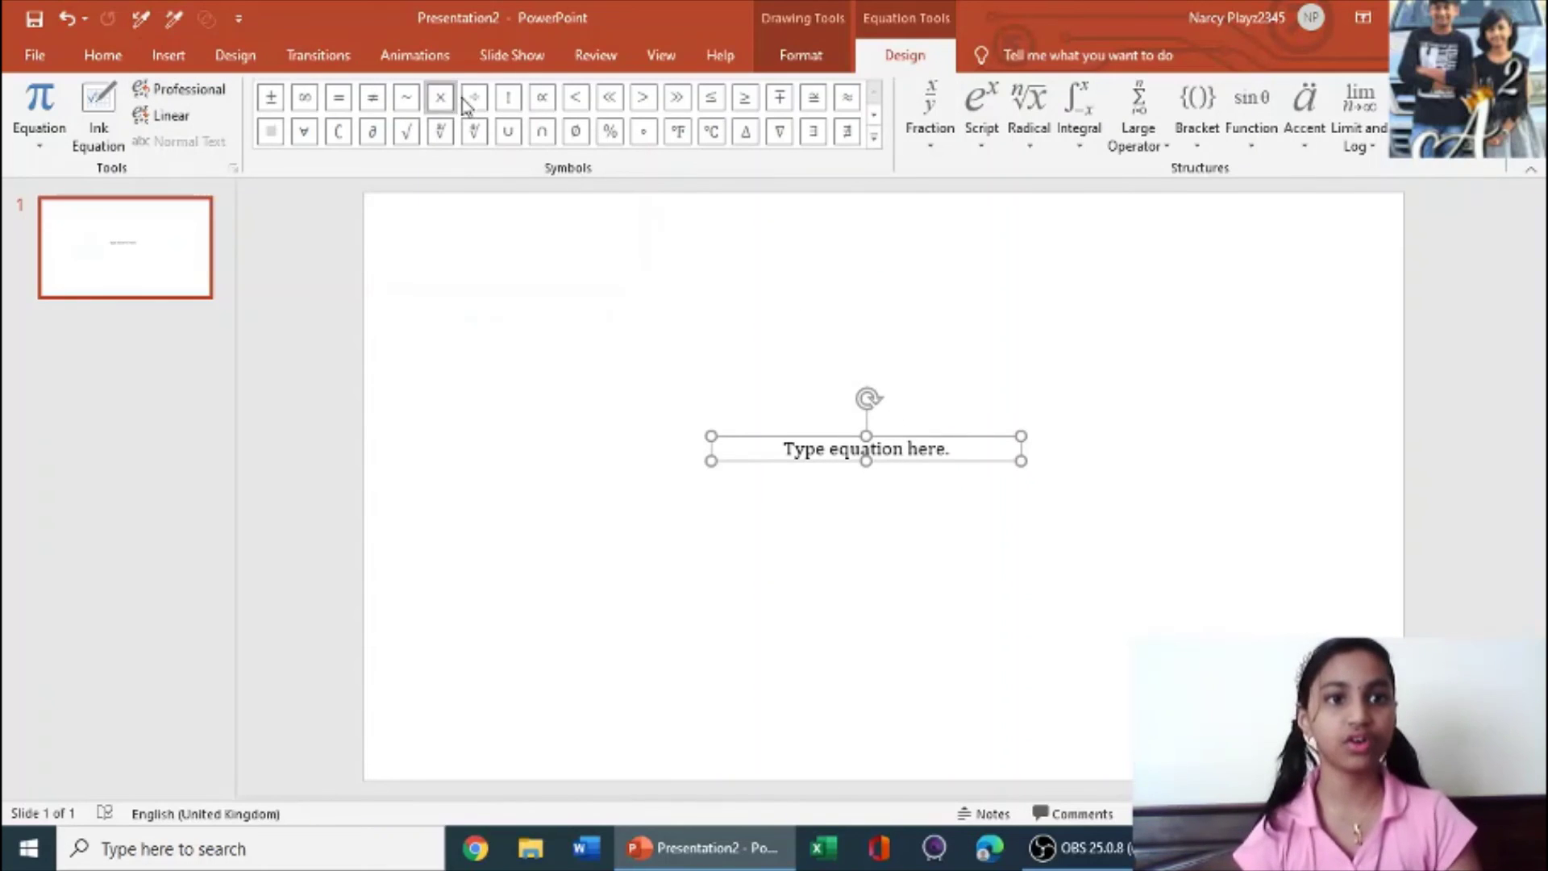
pyautogui.click(873, 143)
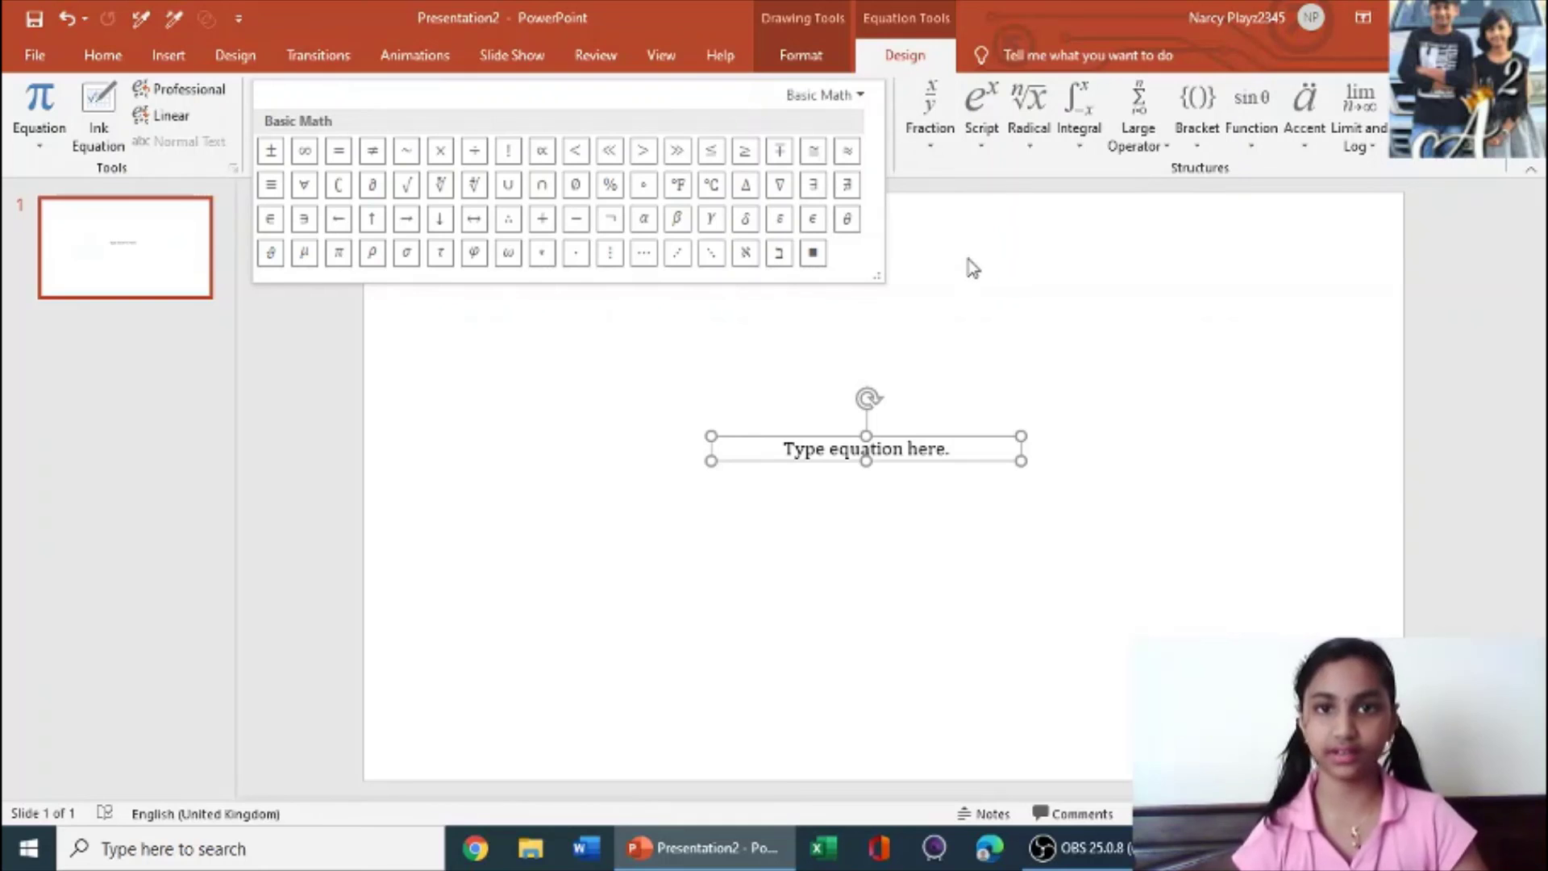
pyautogui.click(860, 95)
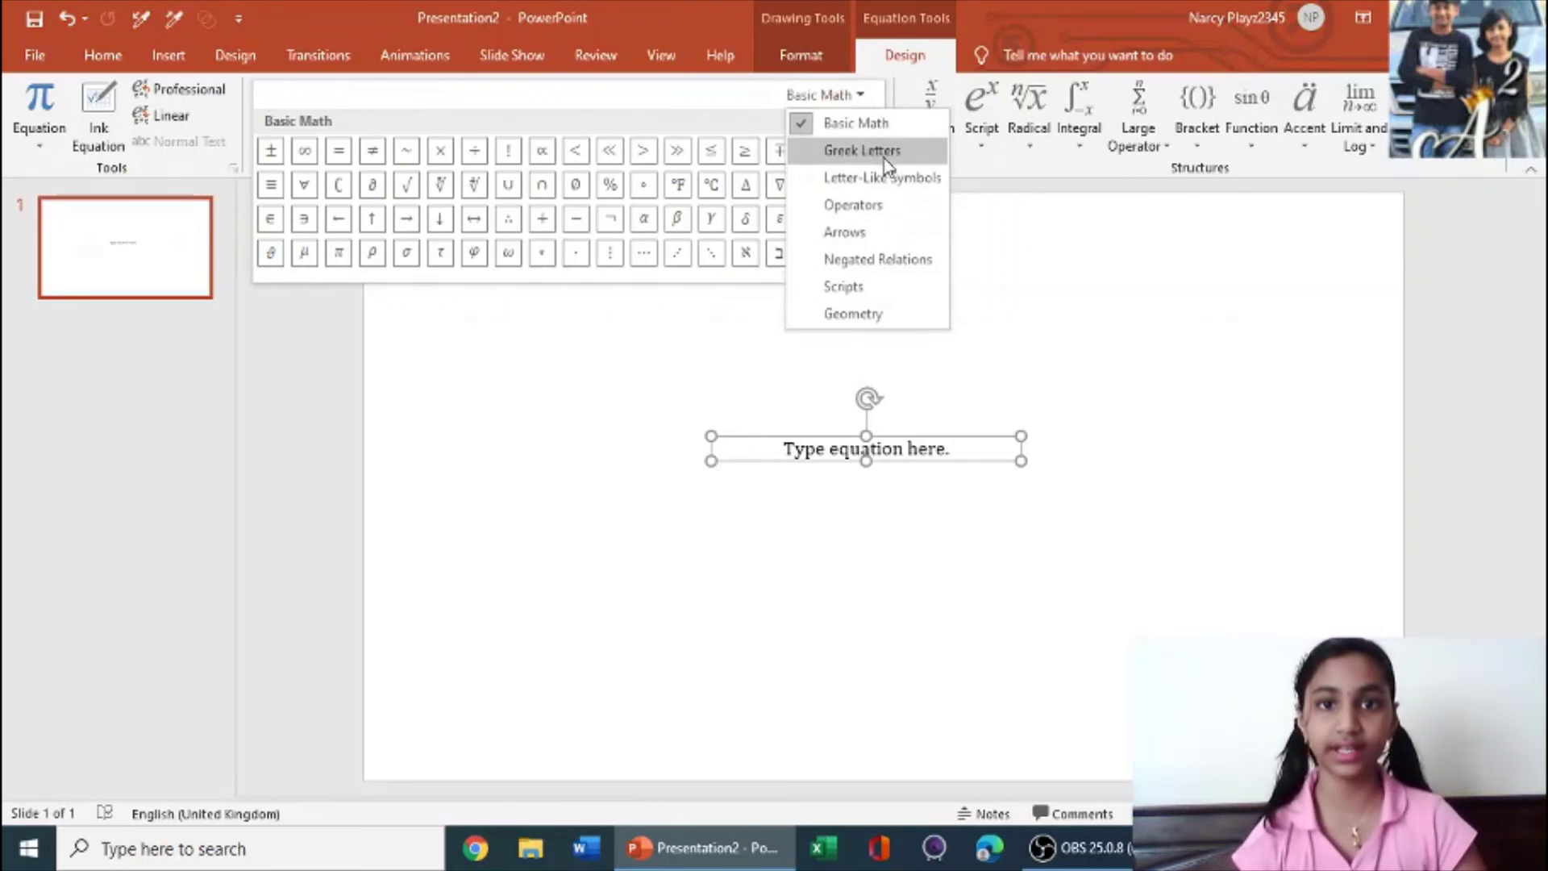
pyautogui.click(879, 123)
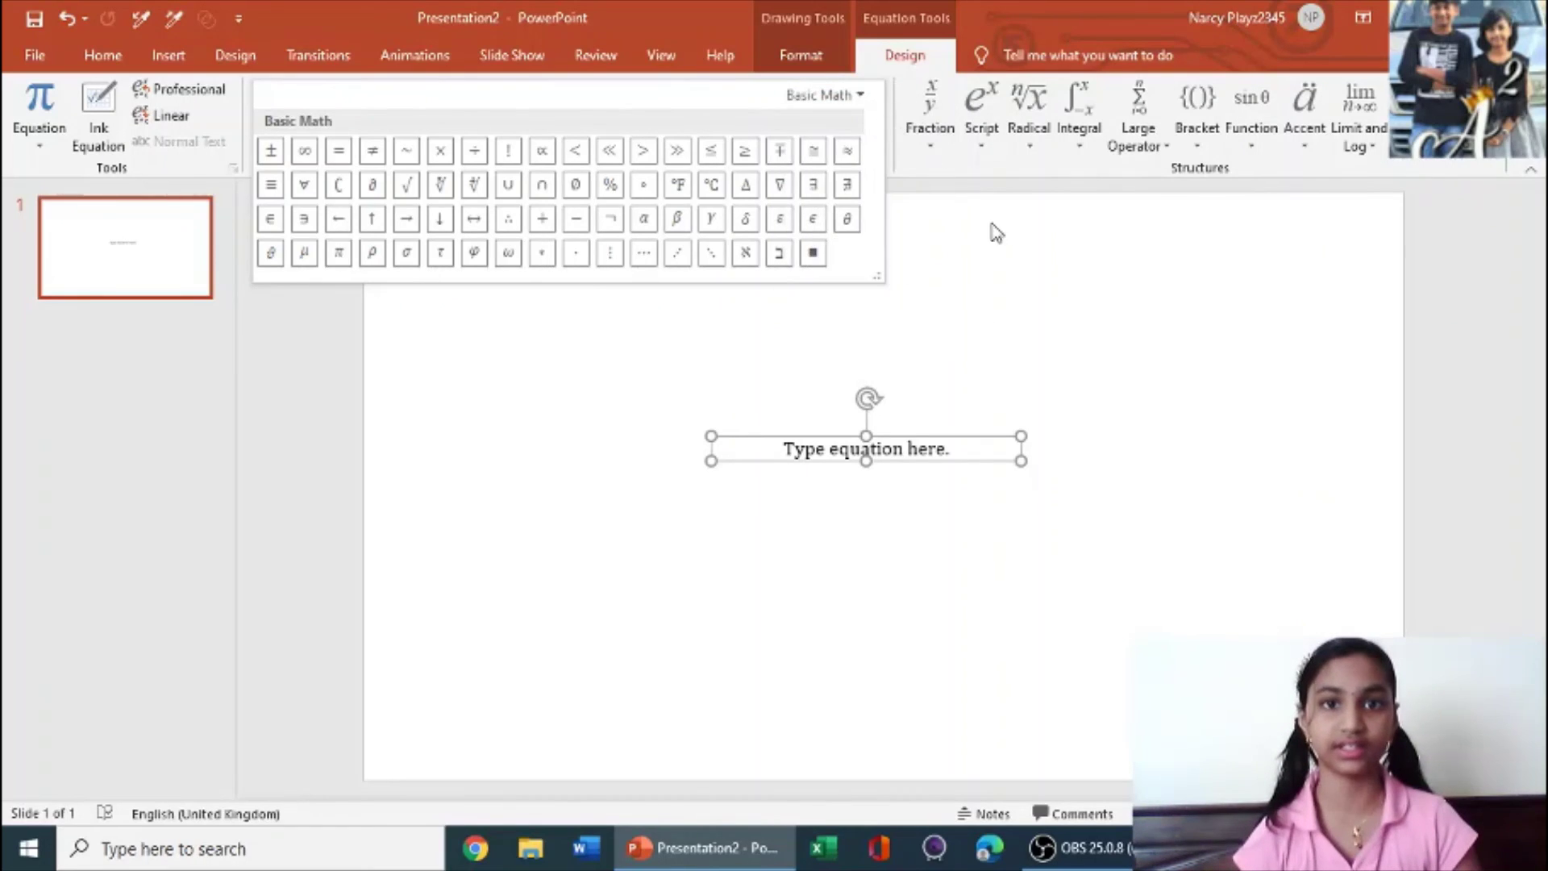
pyautogui.click(985, 281)
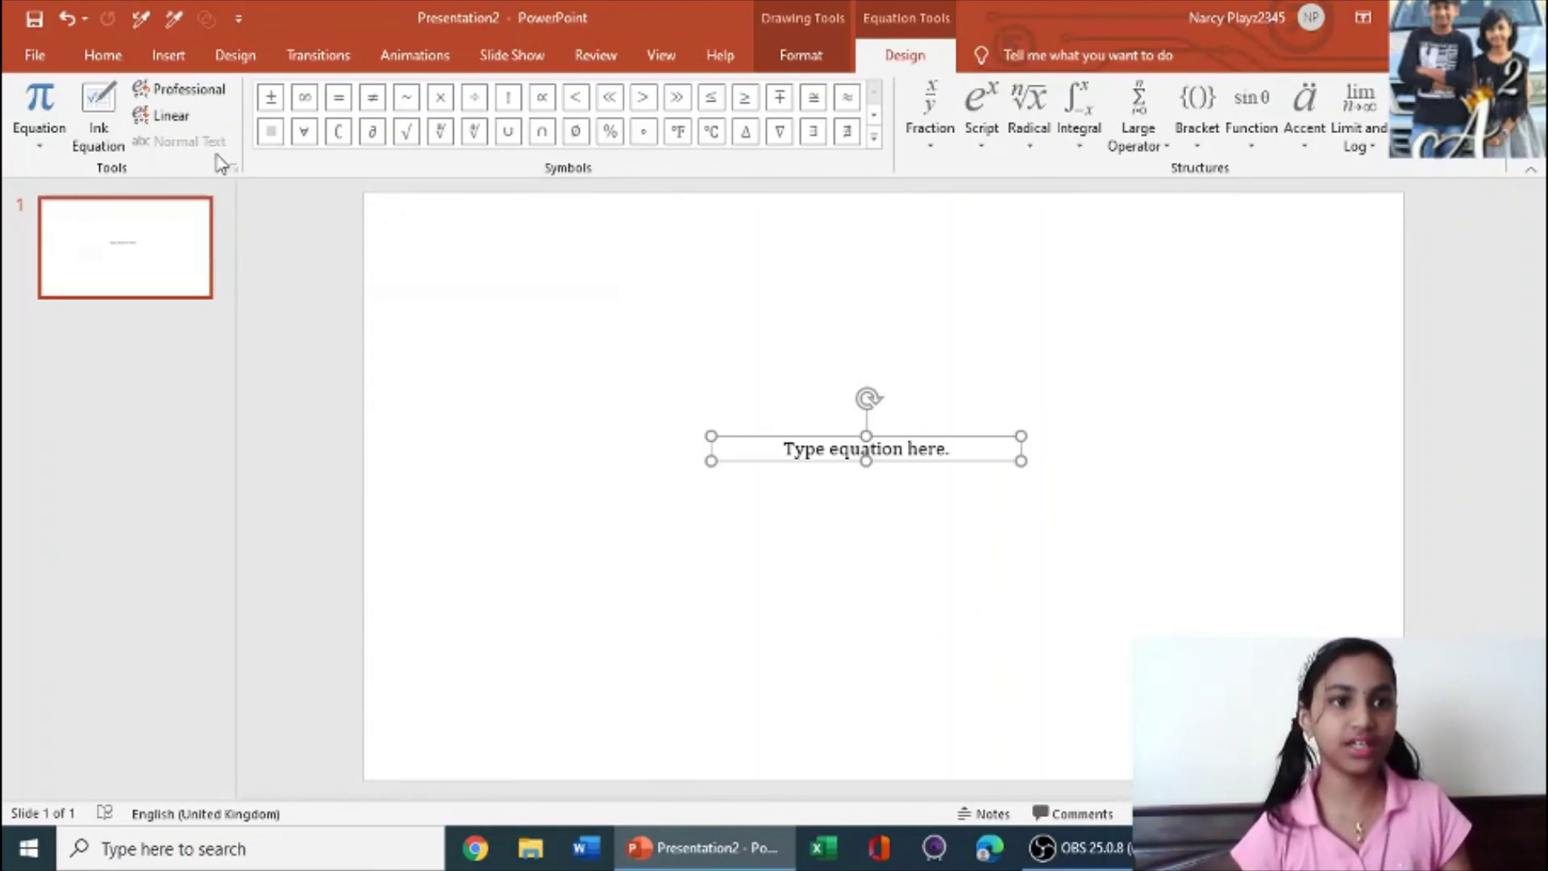
# Open Ink Equation and enlarge the Math Input Control writing area.
pyautogui.click(104, 100)
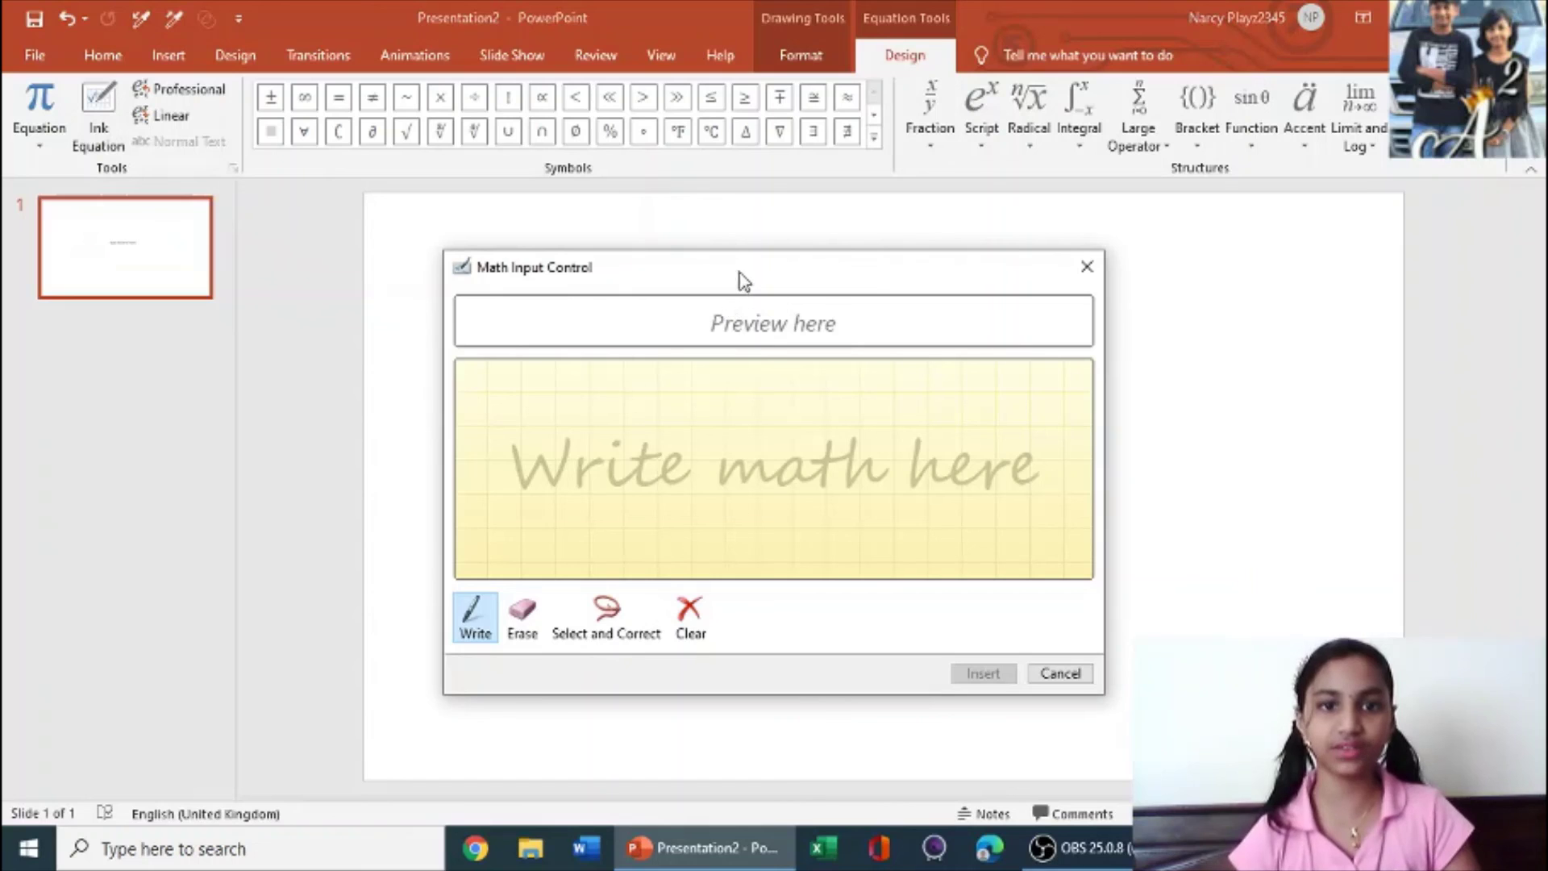
pyautogui.moveTo(738, 269); pyautogui.dragTo(764, 172)
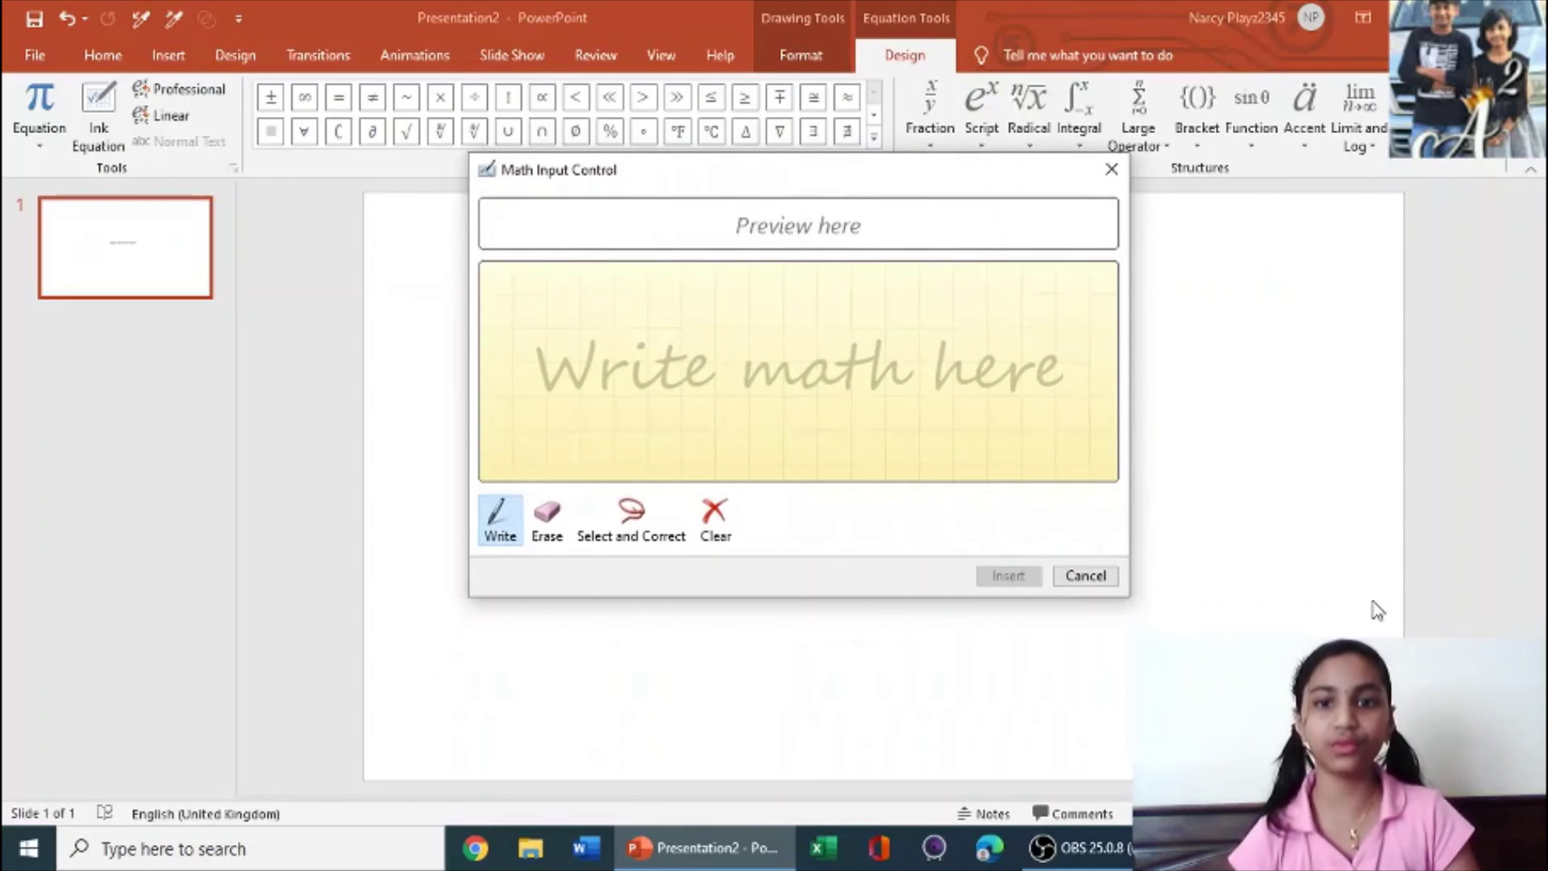
pyautogui.moveTo(1130, 595); pyautogui.dragTo(1380, 596)
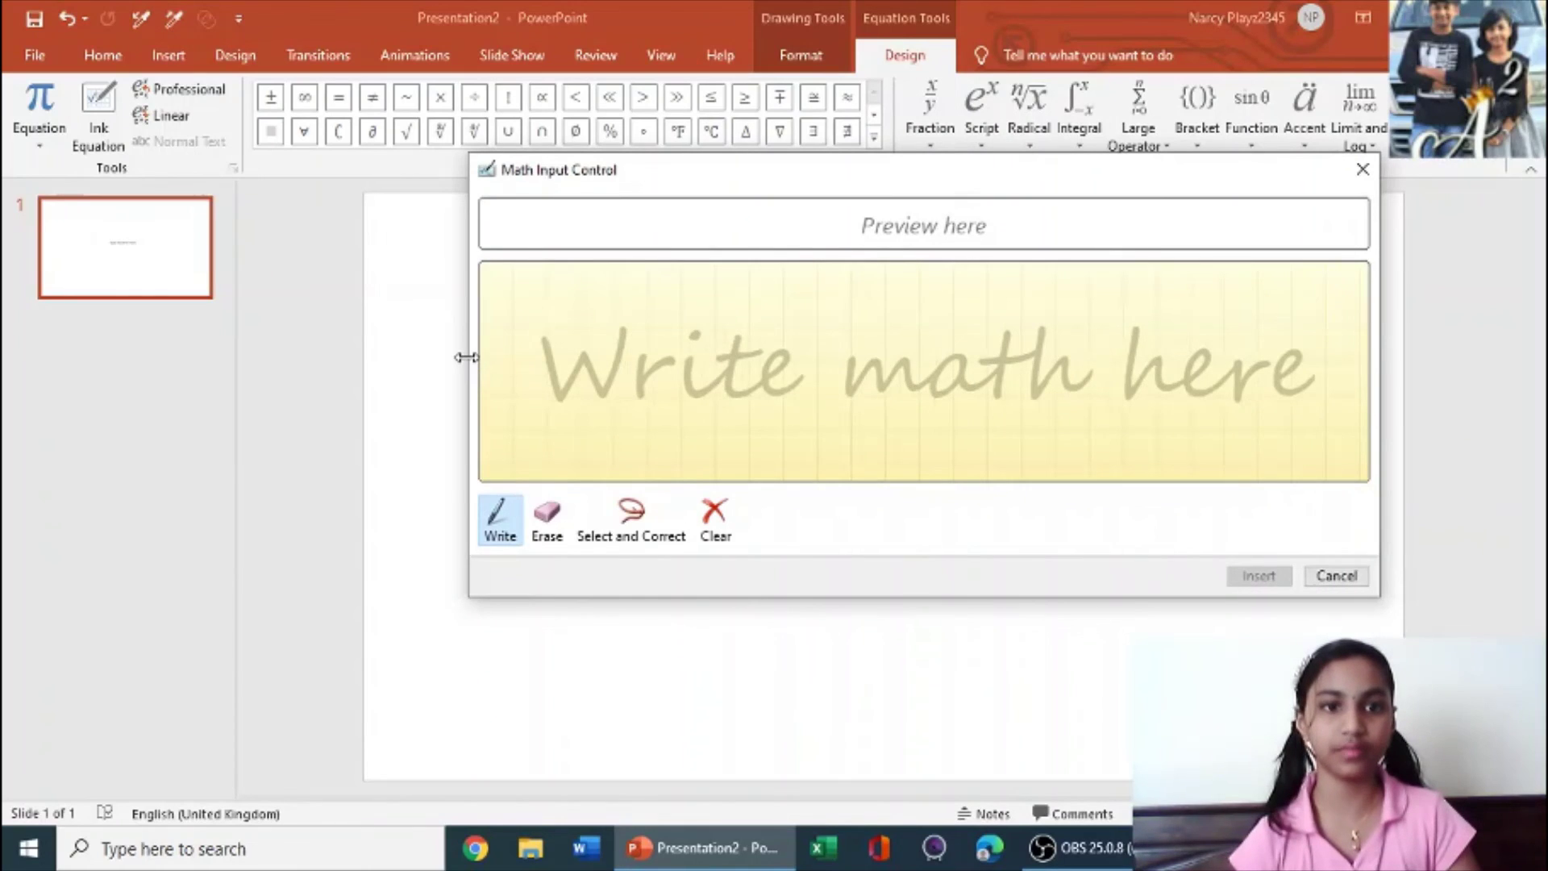
pyautogui.moveTo(470, 363); pyautogui.dragTo(296, 363)
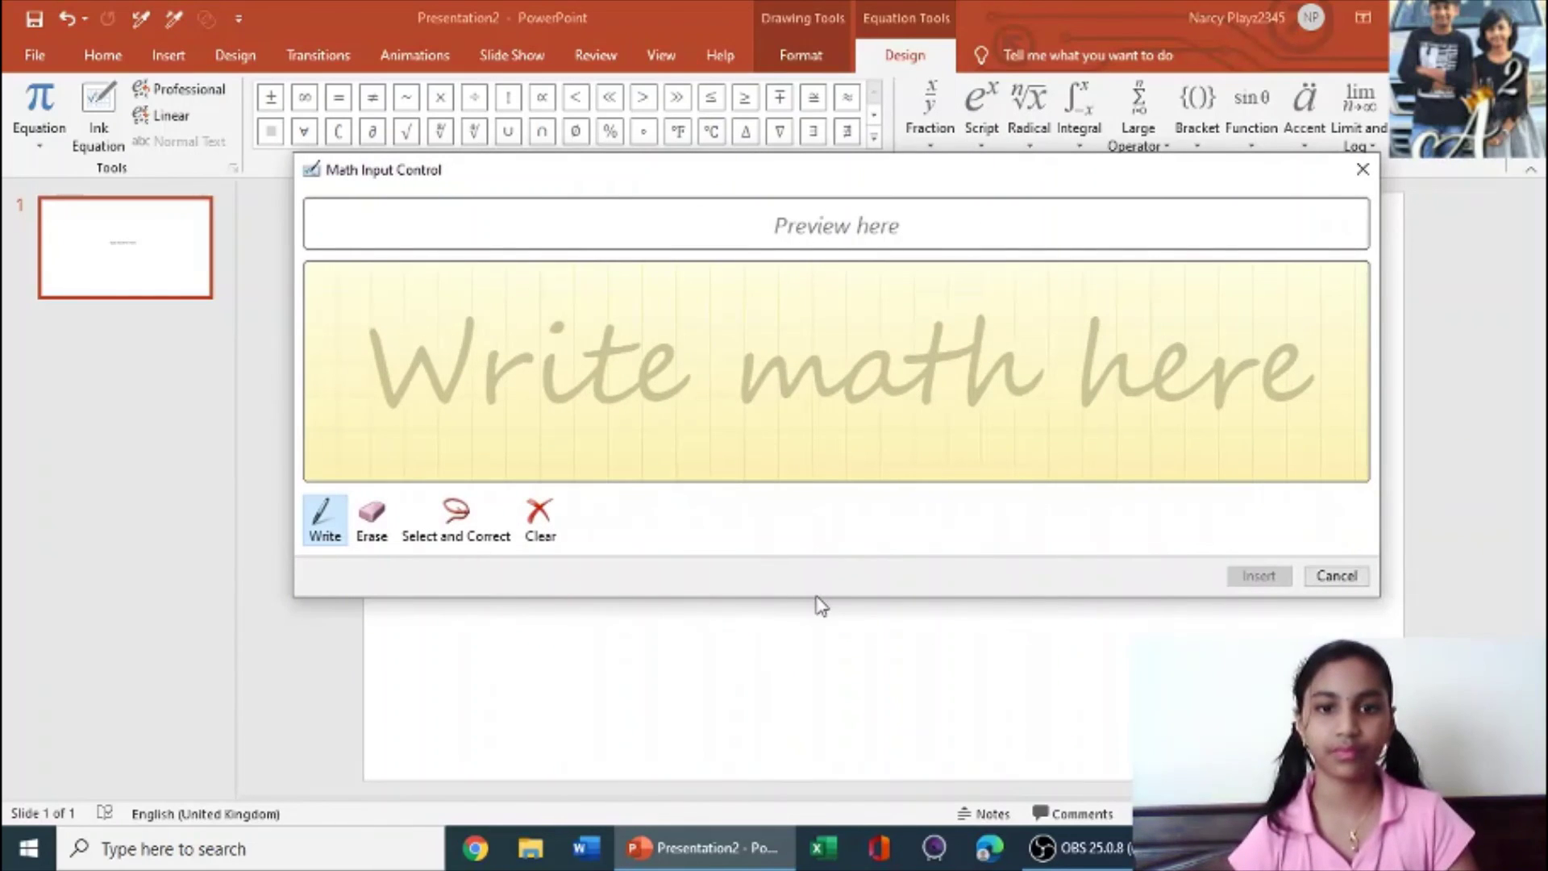
pyautogui.moveTo(820, 600); pyautogui.dragTo(822, 697)
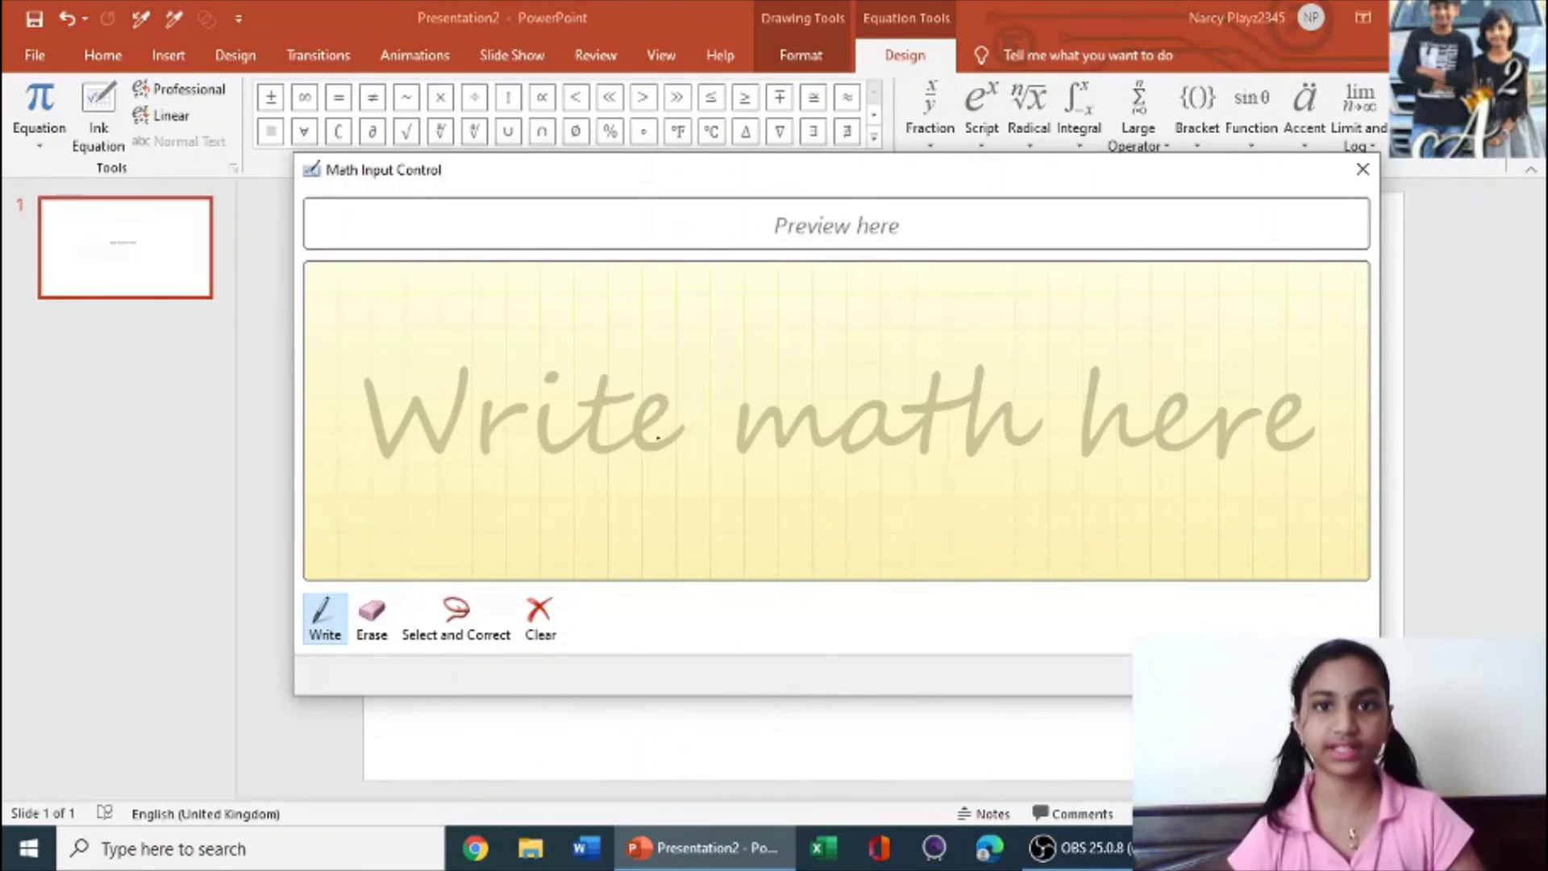
# Handwrite y = 2, erasing and rewriting a misplaced 2.
pyautogui.moveTo(395, 354)
pyautogui.mouseDown()
pyautogui.moveTo(442, 379)
pyautogui.moveTo(457, 472)
pyautogui.moveTo(421, 496)
pyautogui.mouseUp()
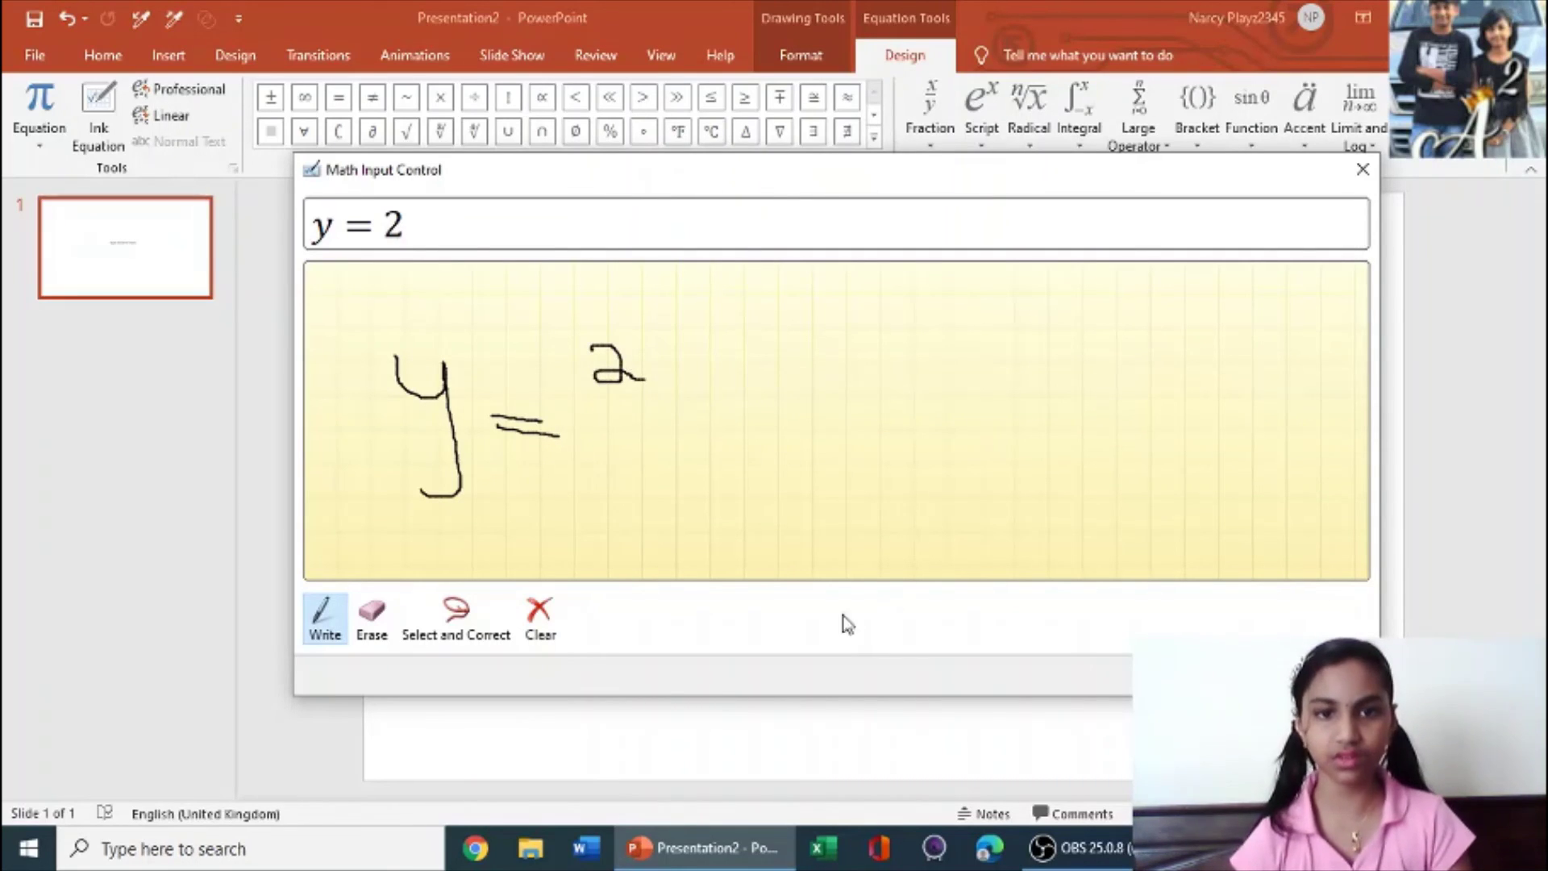
pyautogui.click(372, 617)
pyautogui.moveTo(597, 347)
pyautogui.mouseDown()
pyautogui.moveTo(621, 411)
pyautogui.moveTo(602, 461)
pyautogui.mouseUp()
pyautogui.click(325, 621)
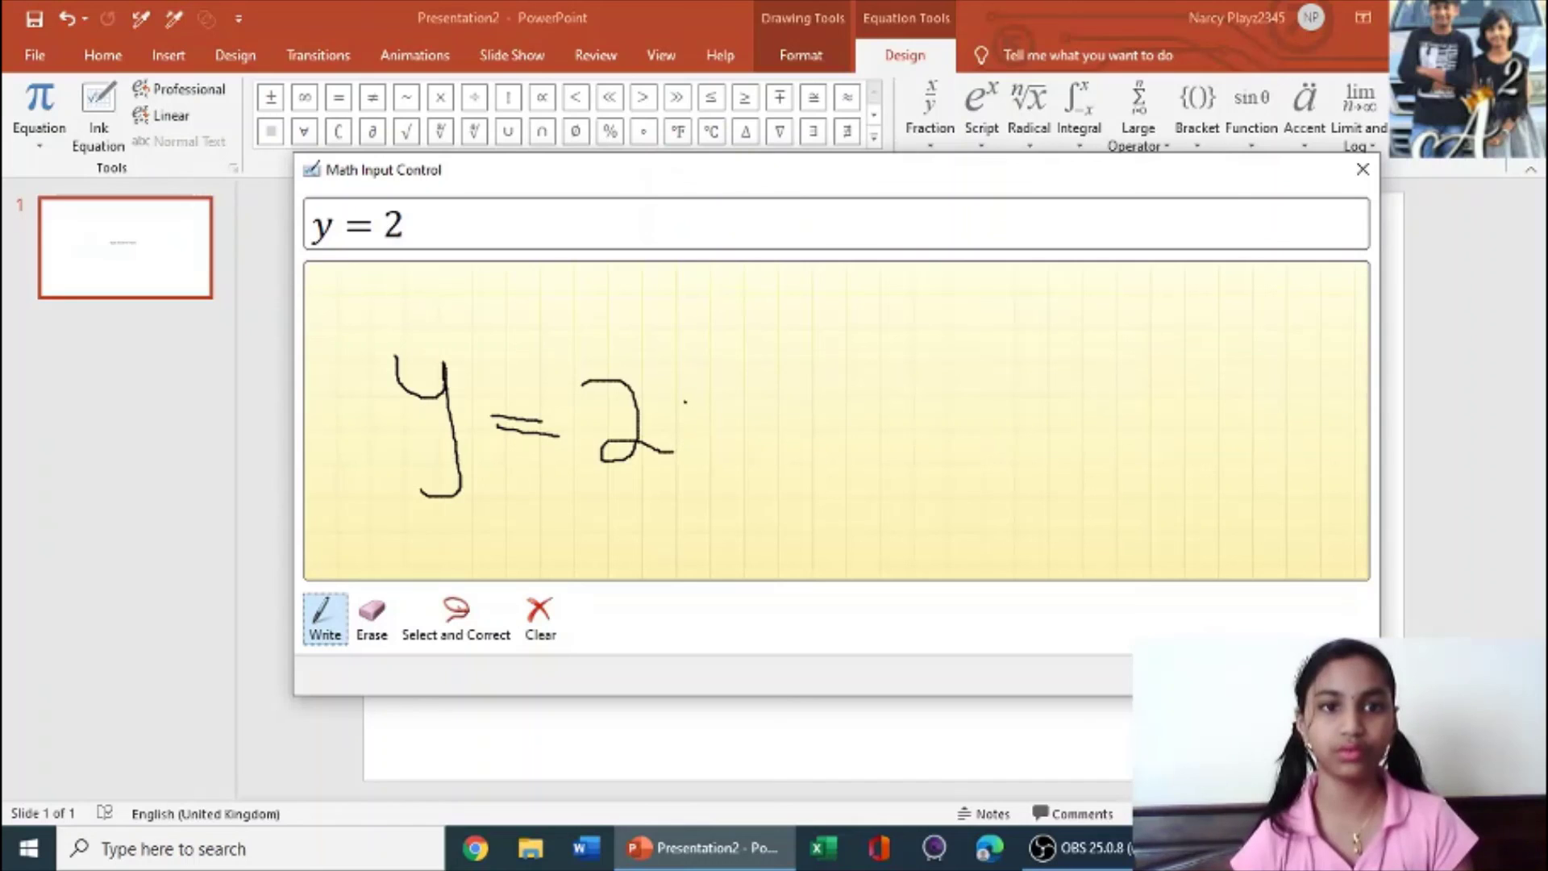
pyautogui.moveTo(707, 390); pyautogui.dragTo(710, 417)
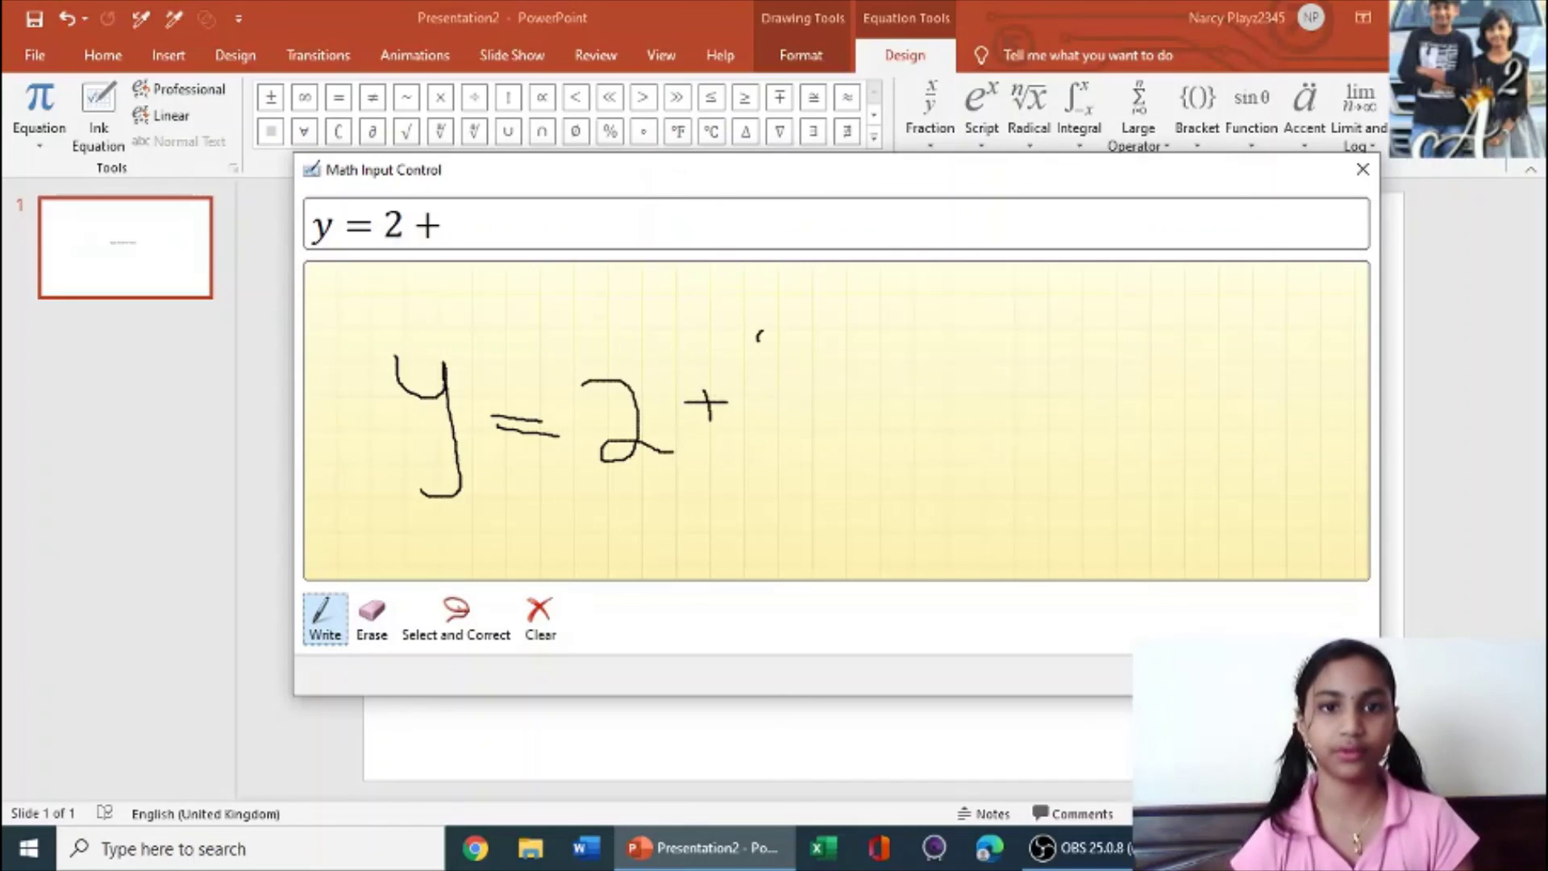
pyautogui.moveTo(762, 330); pyautogui.dragTo(765, 330)
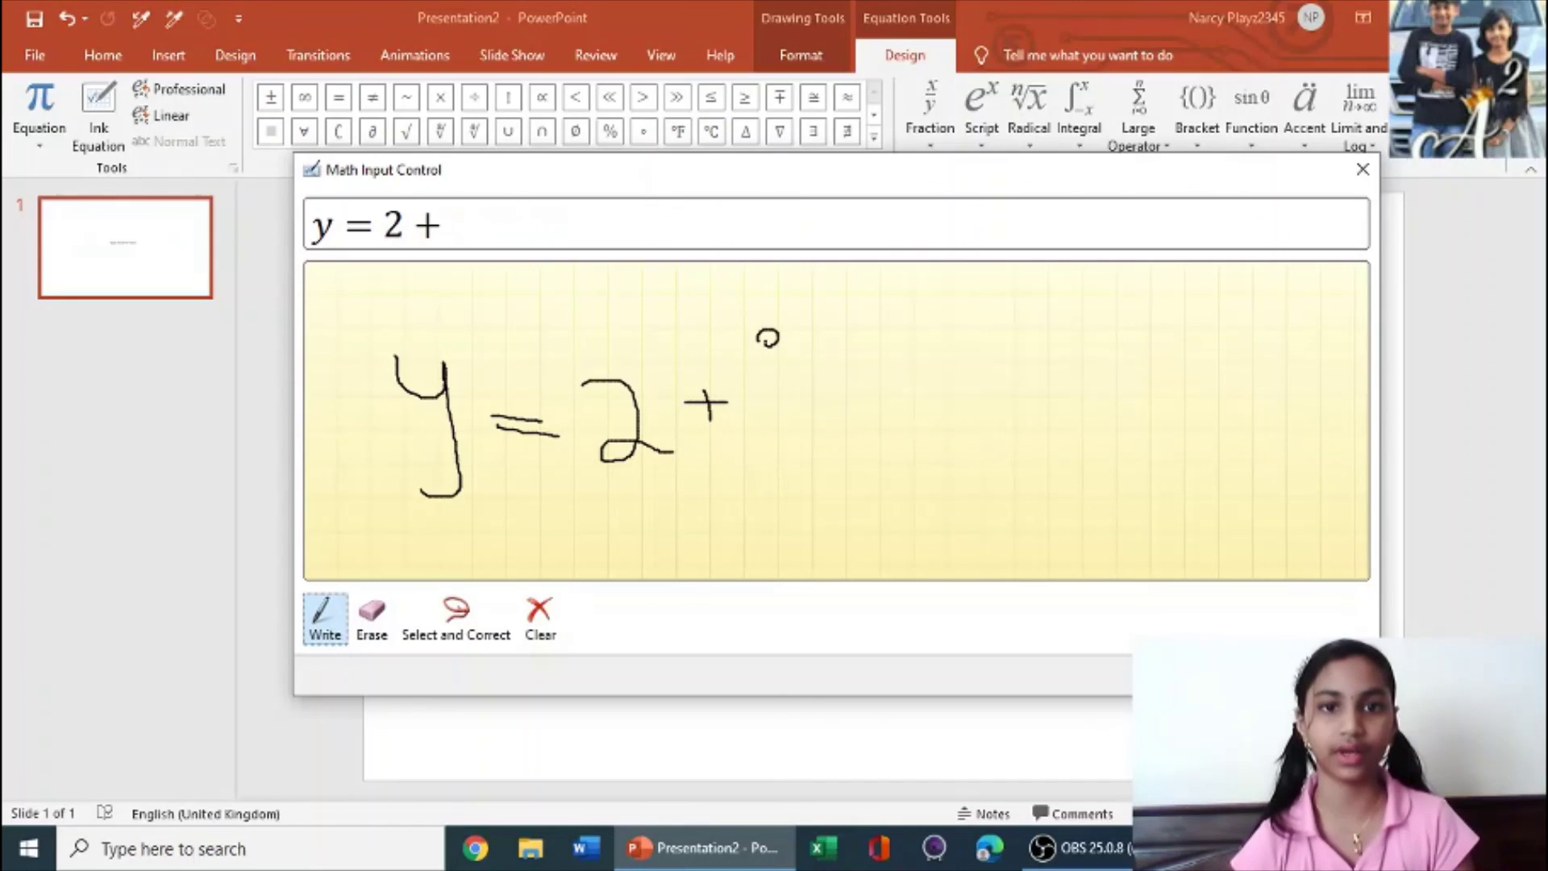
# Erase the misread plus and 'a' strokes so the exponent reads 2, giving y = 2².
pyautogui.click(372, 617)
pyautogui.click(771, 337)
pyautogui.moveTo(733, 413); pyautogui.dragTo(726, 387)
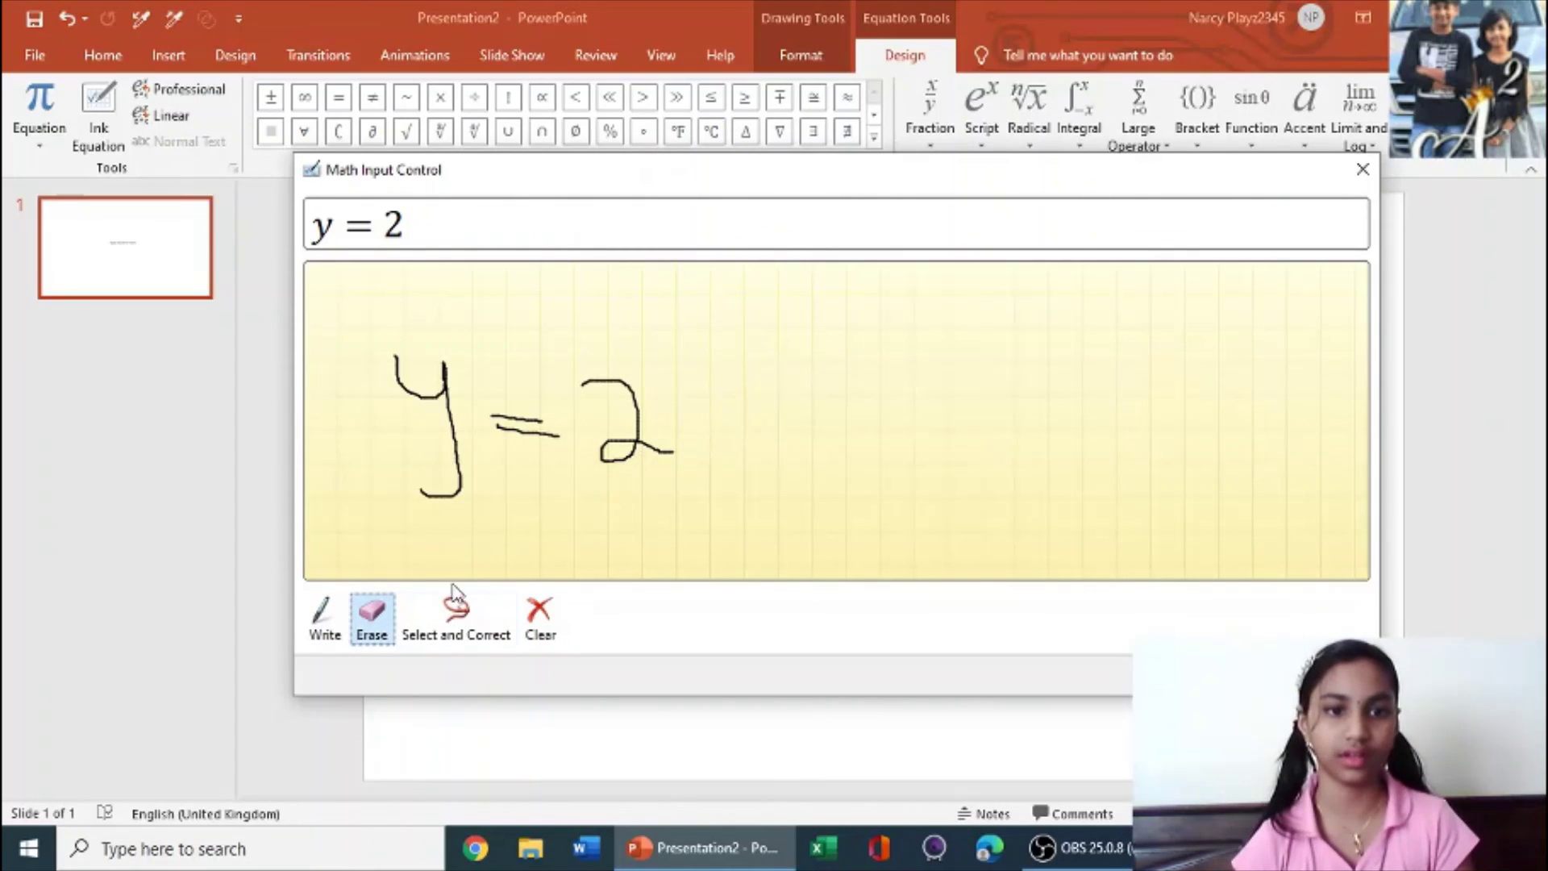
pyautogui.click(318, 621)
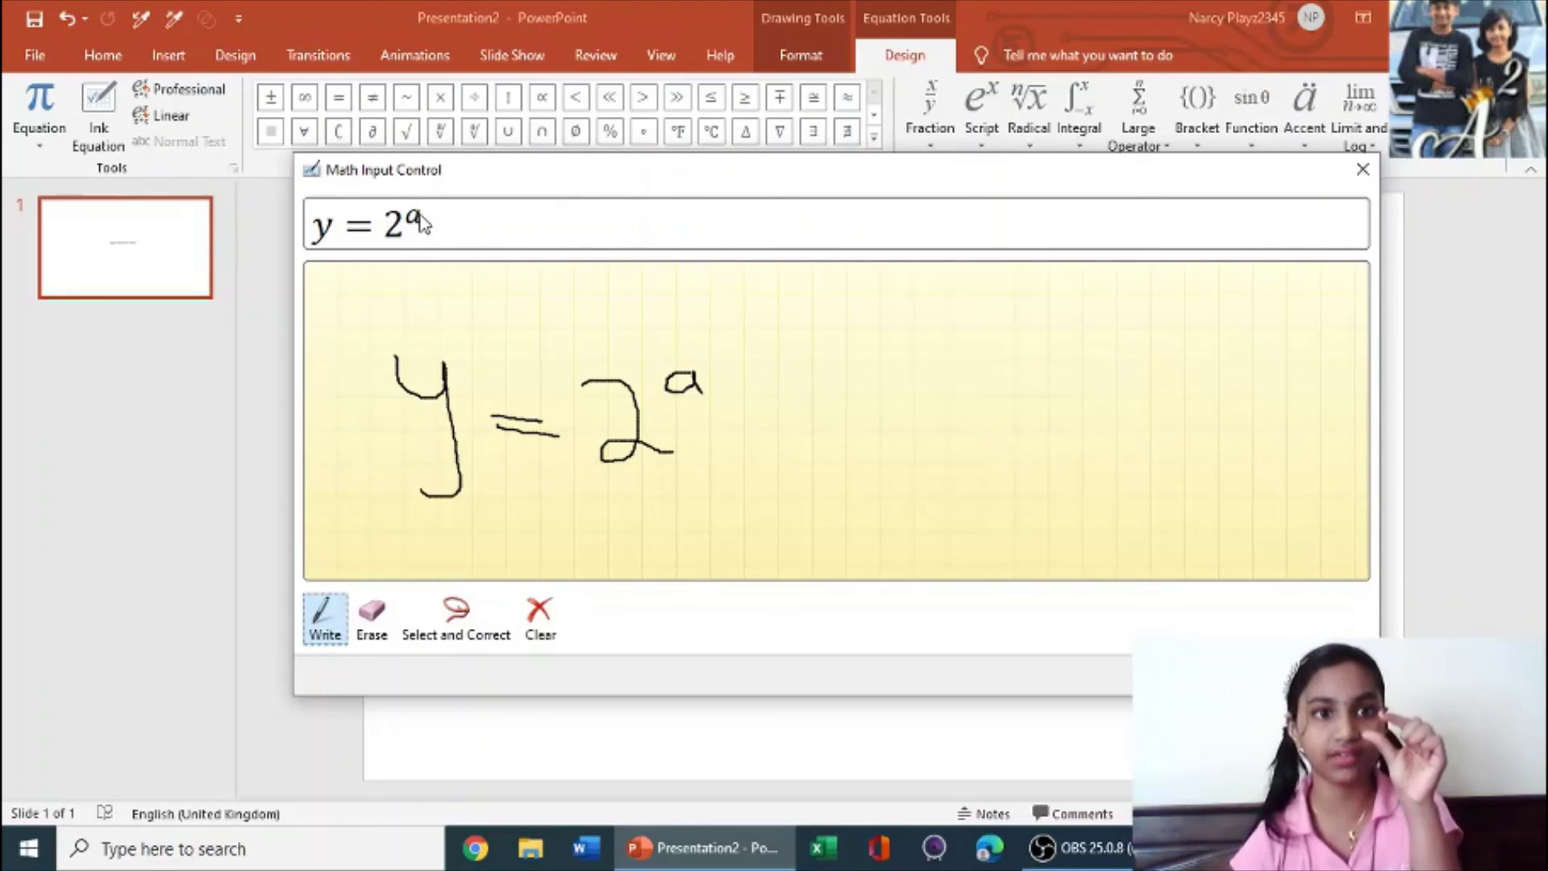
pyautogui.click(372, 617)
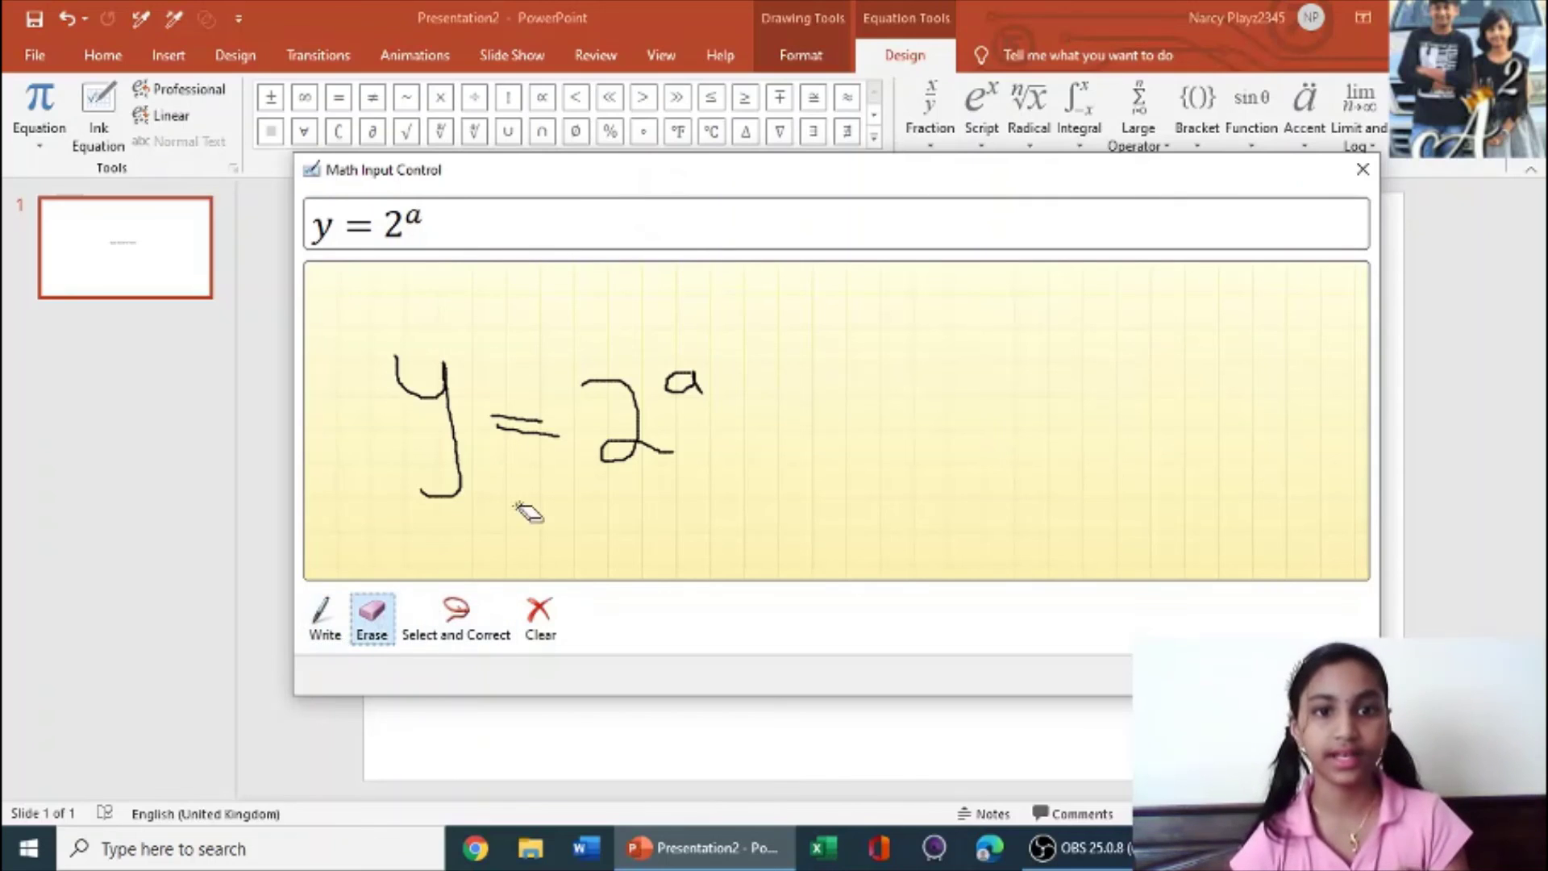
pyautogui.moveTo(697, 369); pyautogui.dragTo(687, 417)
pyautogui.click(323, 617)
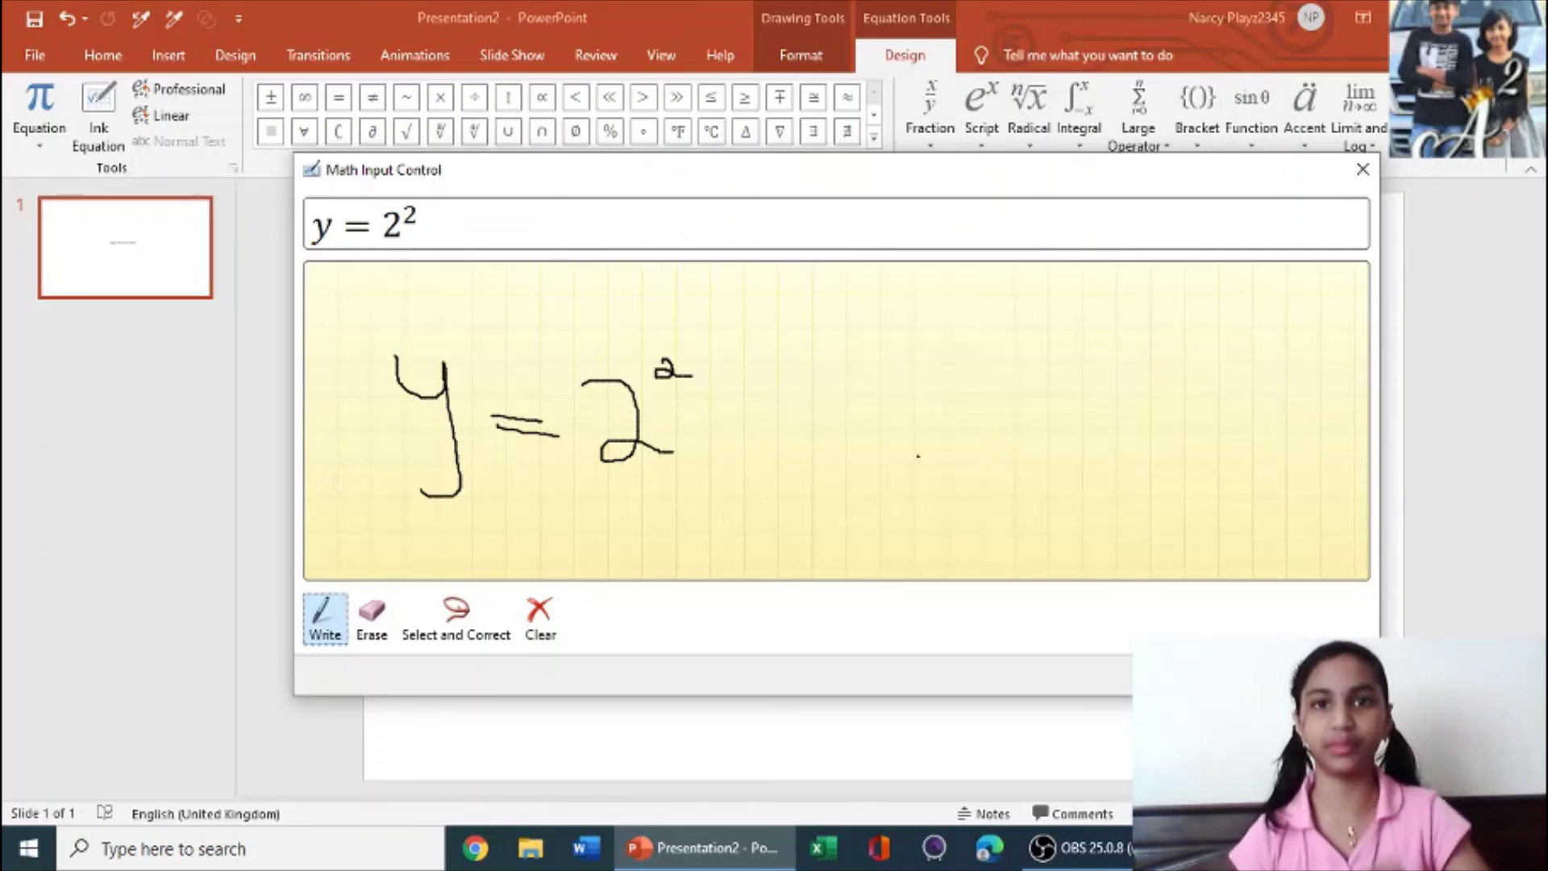
# Insert the recognised equation y = 2² on the slide and select it.
pyautogui.click(1258, 675)
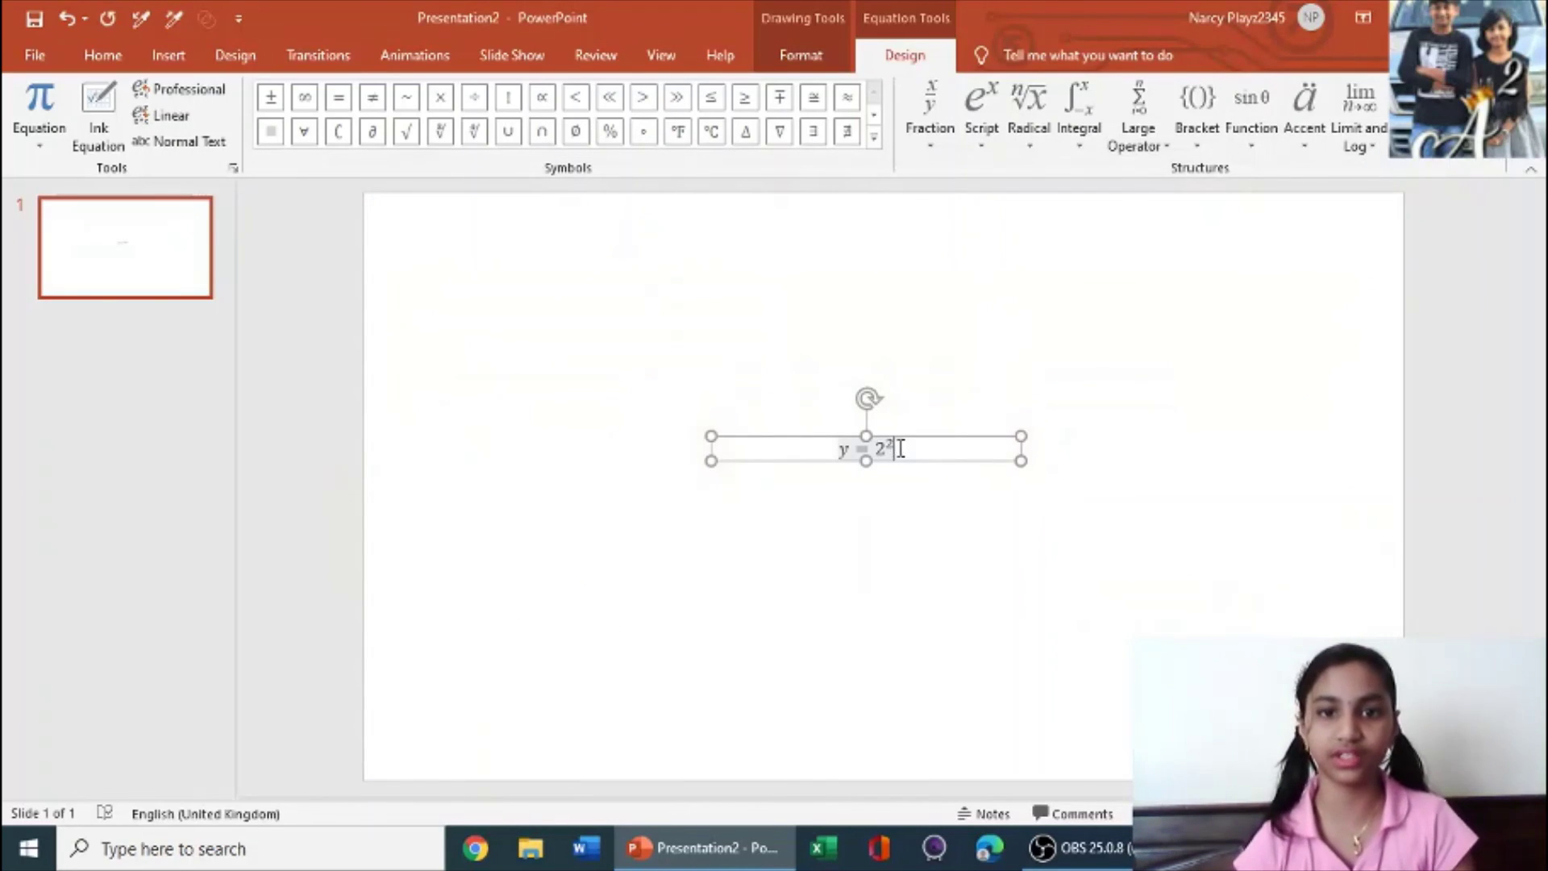
pyautogui.click(839, 449)
pyautogui.moveTo(839, 449); pyautogui.dragTo(897, 449)
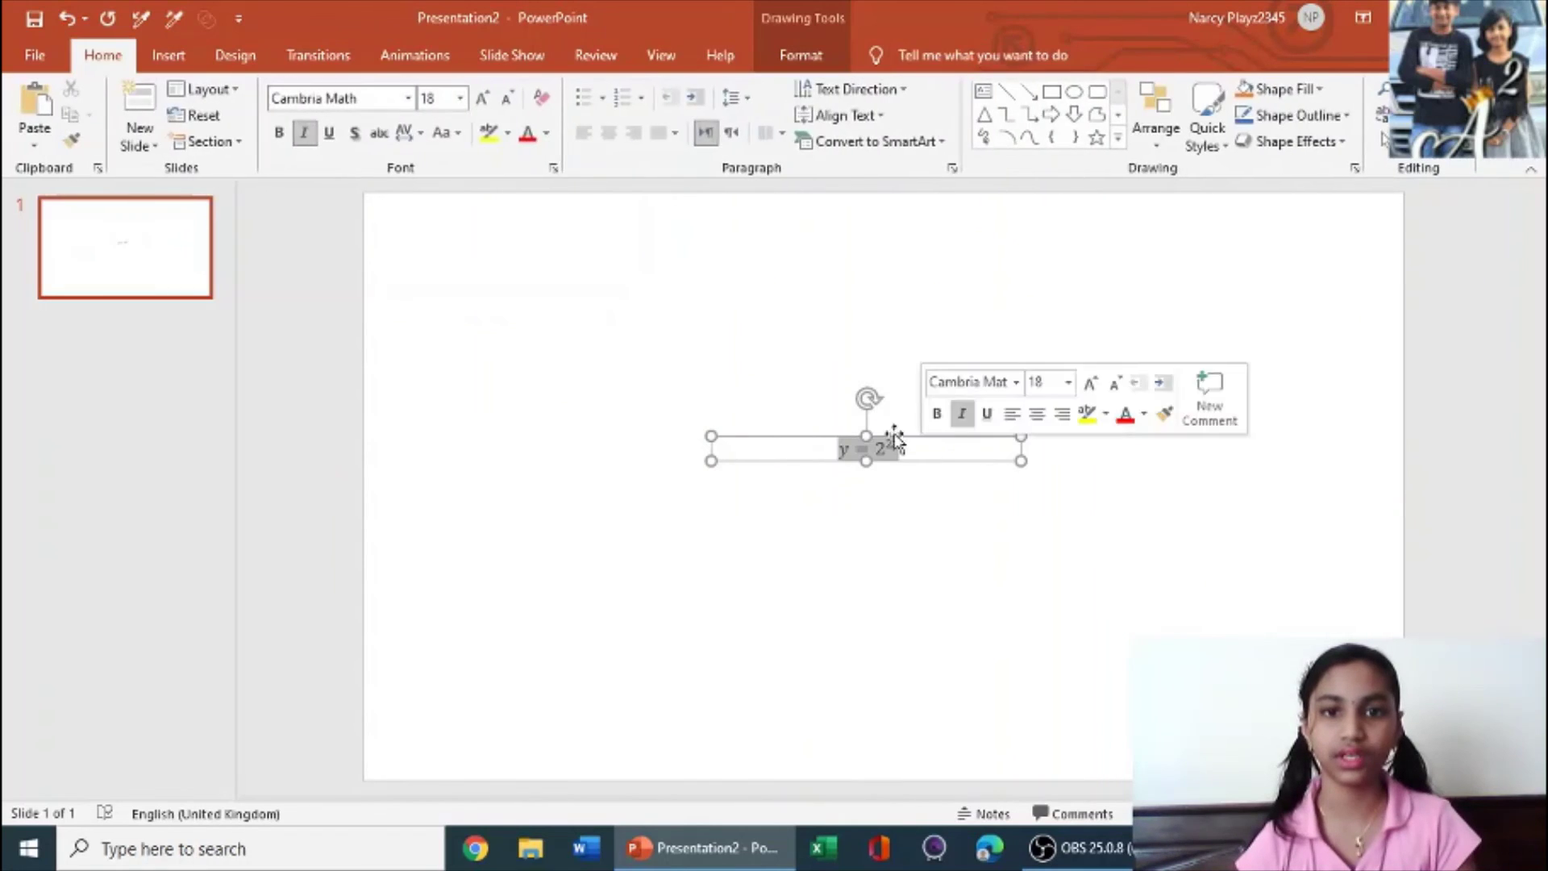
# Increase the equation's font size from 18 to 66 pt.
pyautogui.click(100, 61)
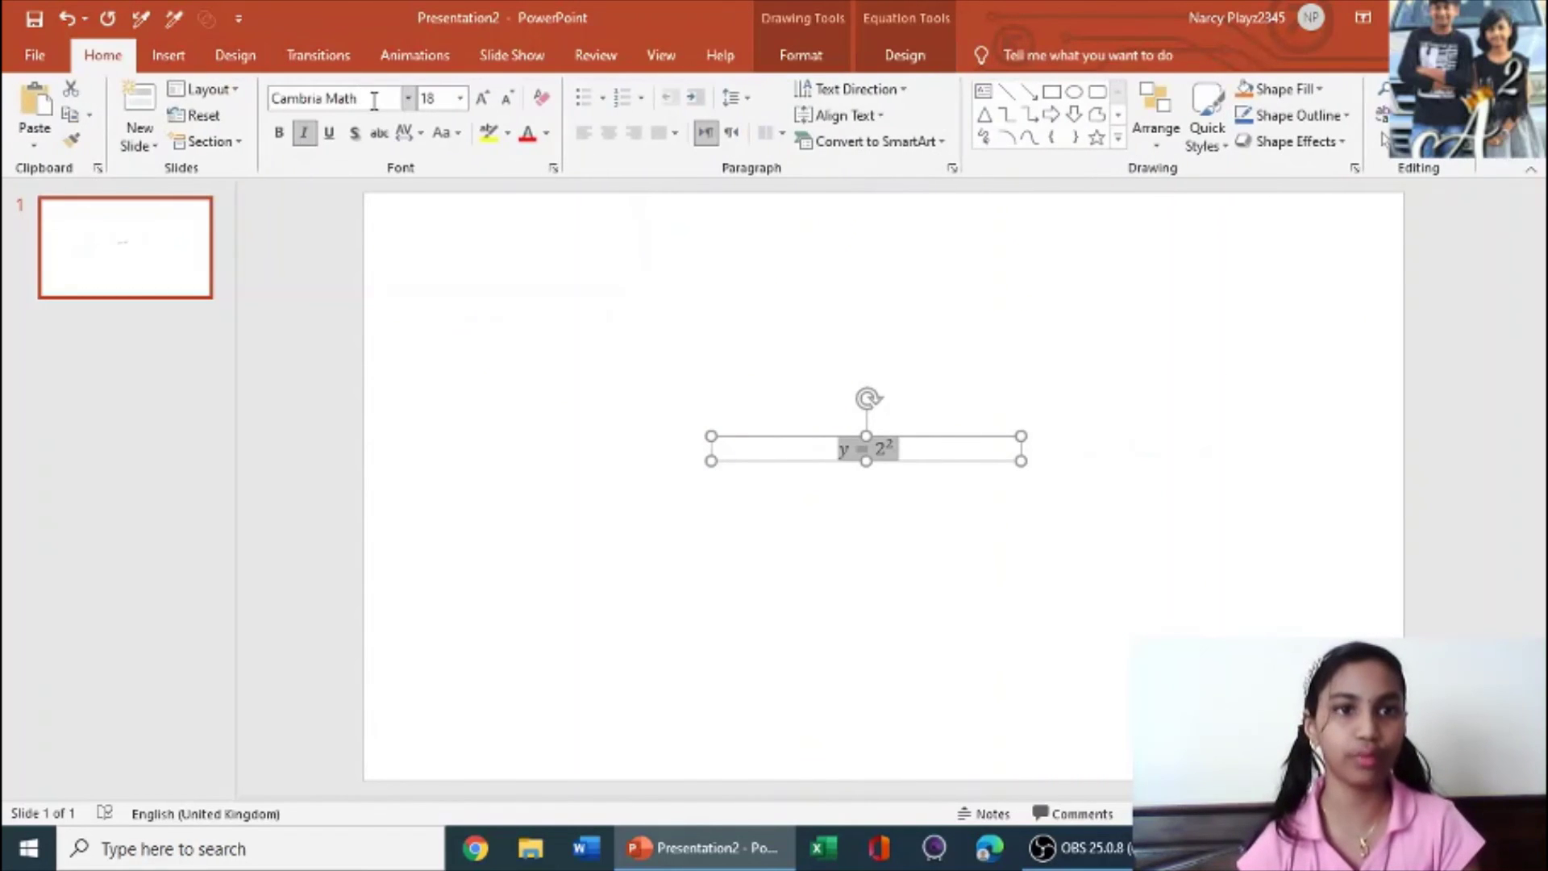
pyautogui.click(482, 99)
pyautogui.click(482, 99)
pyautogui.click(483, 99)
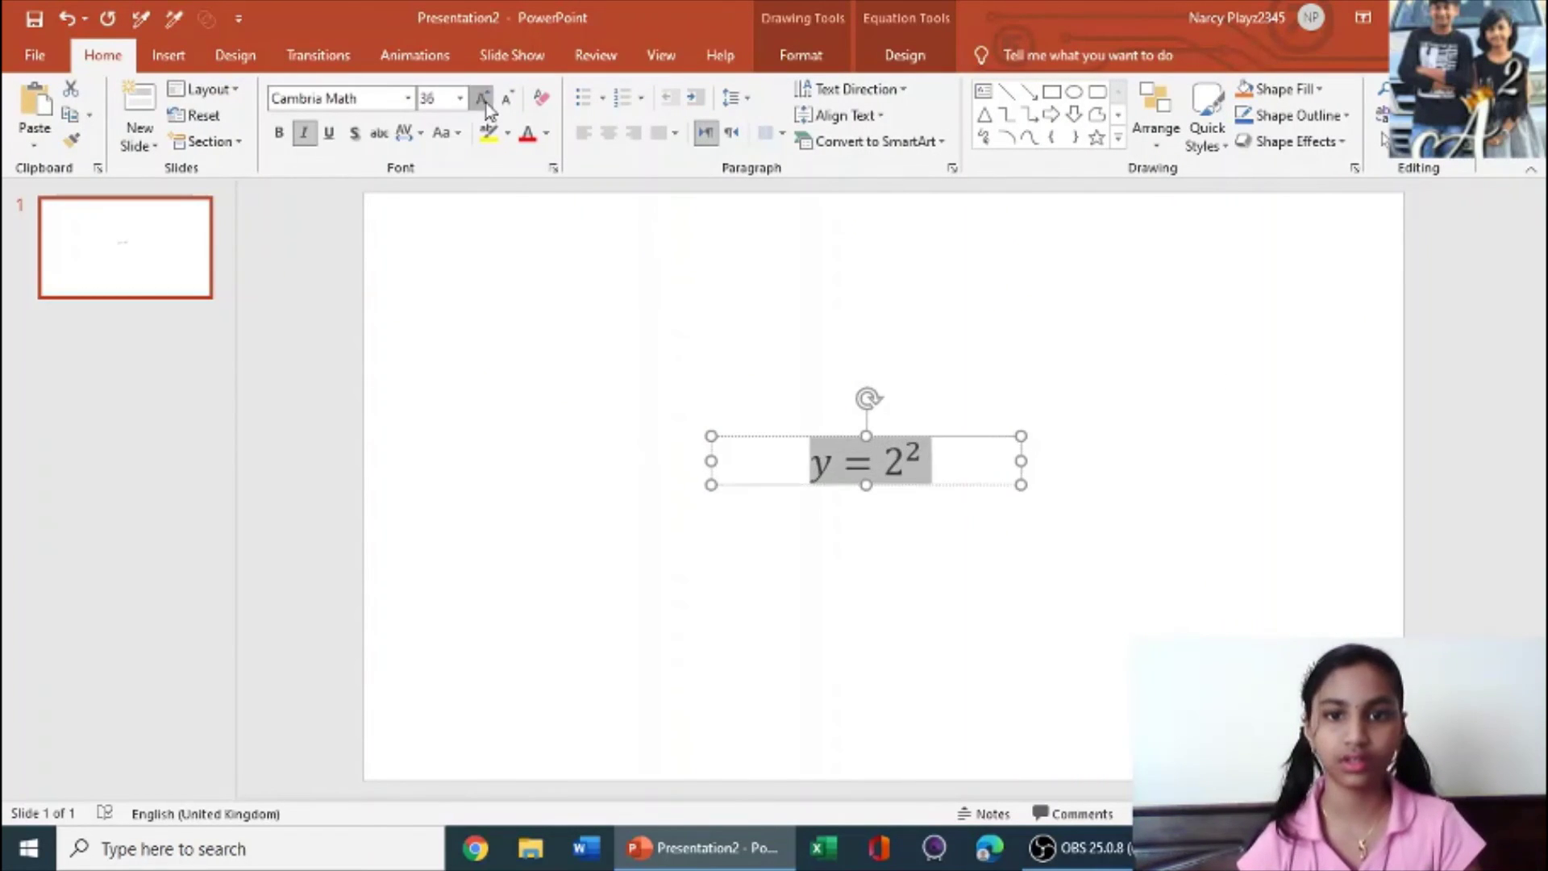
pyautogui.click(483, 99)
pyautogui.click(482, 99)
pyautogui.click(483, 99)
pyautogui.click(482, 99)
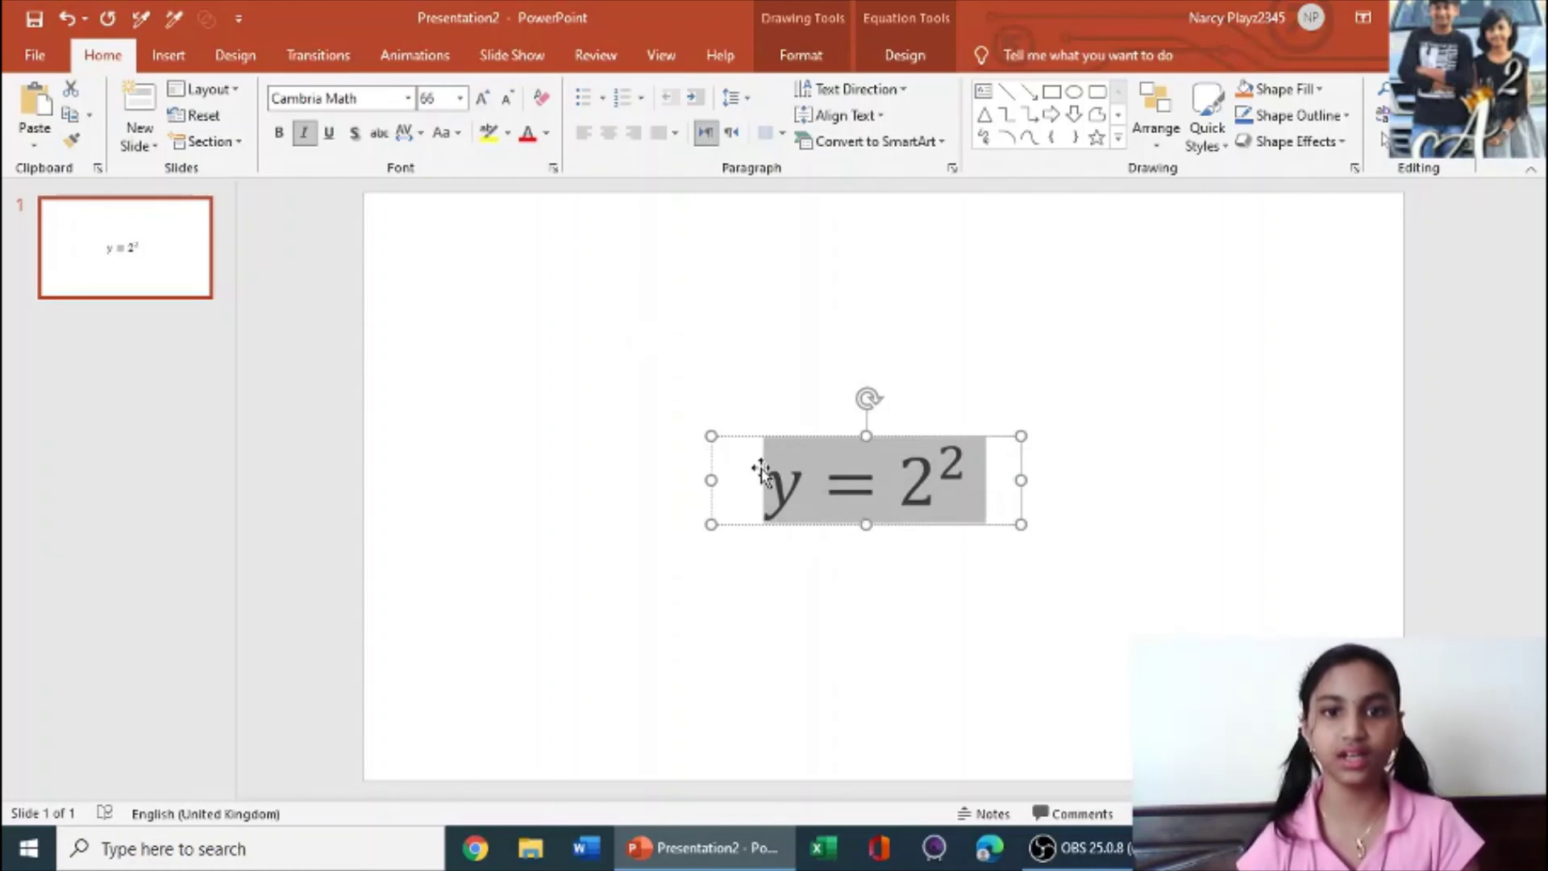
pyautogui.click(1127, 438)
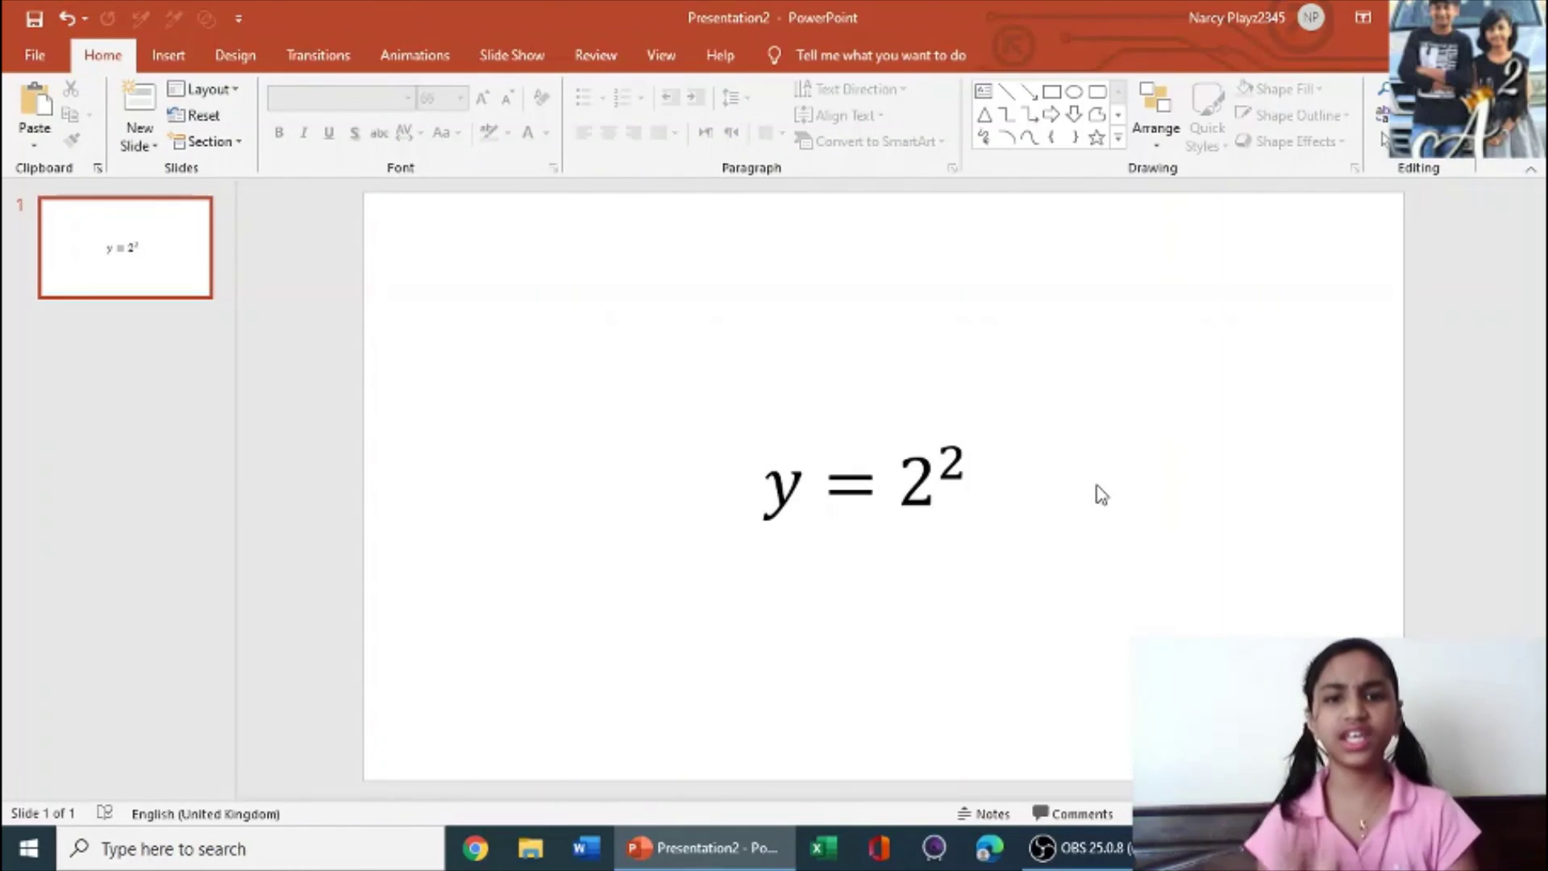